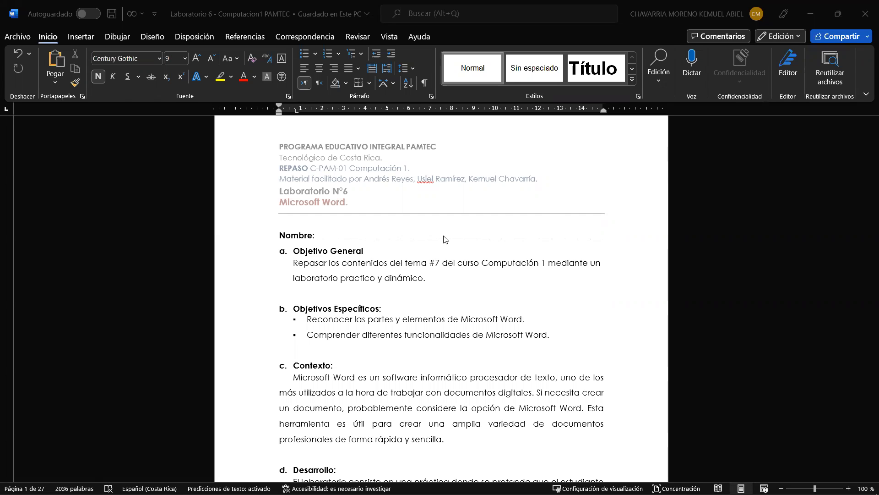
# - Read the lab's objectives, context and development sections through to the first exercise, Aplicación de Microsoft Word
pyautogui.scroll(-2, 442, 239)
pyautogui.scroll(-2, 441, 241)
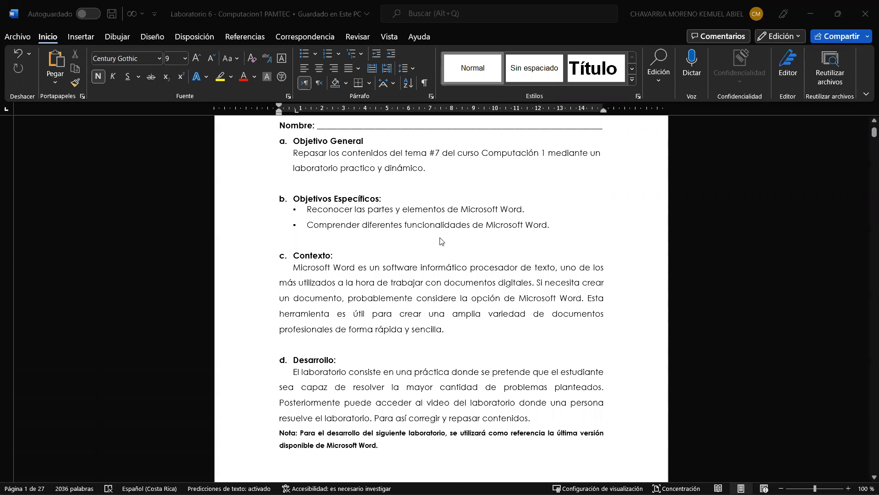
pyautogui.scroll(-9, 441, 241)
pyautogui.scroll(10, 441, 239)
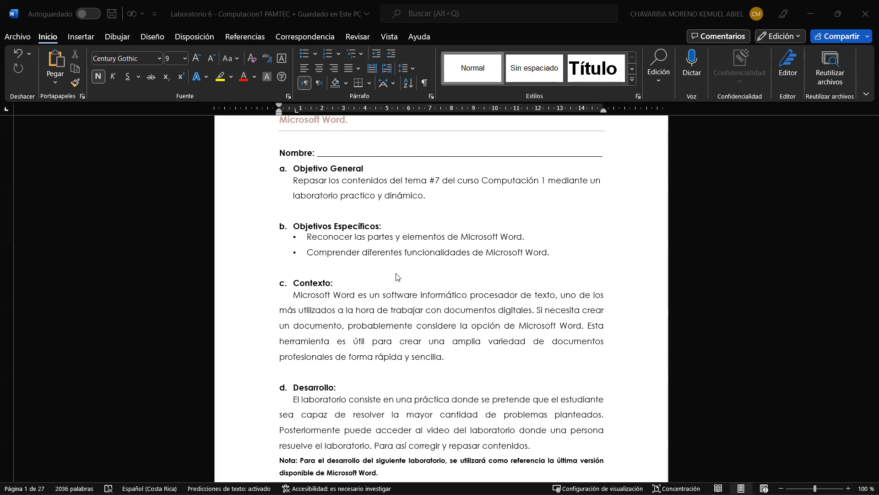
pyautogui.scroll(-8, 397, 277)
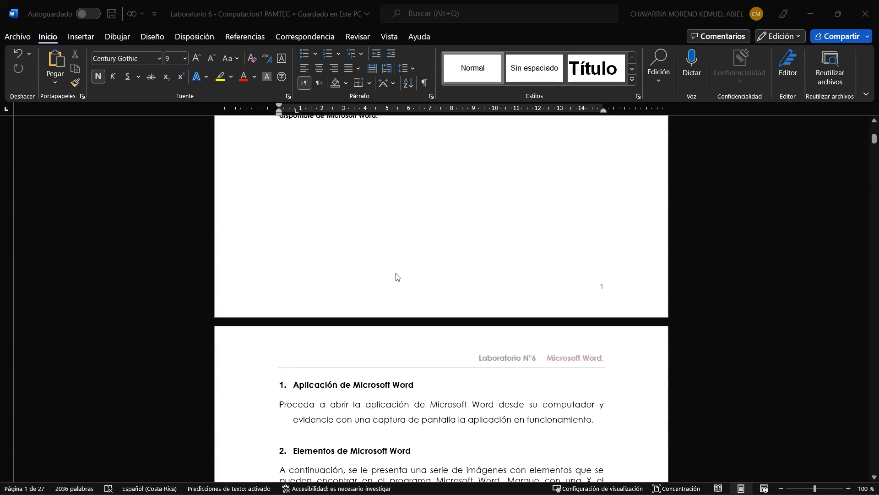
pyautogui.scroll(-4, 396, 277)
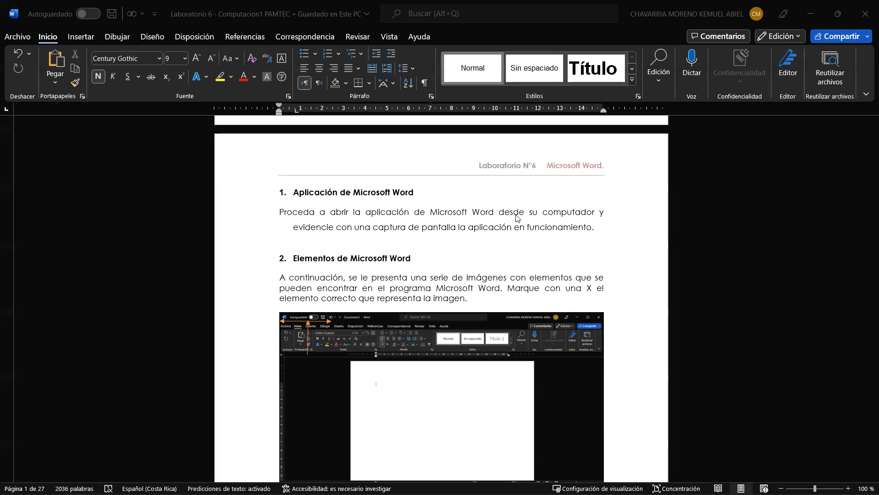
# - Minimize the lab document, launch Word through a Windows search for "microsoft word", and create a blank document
pyautogui.click(811, 18)
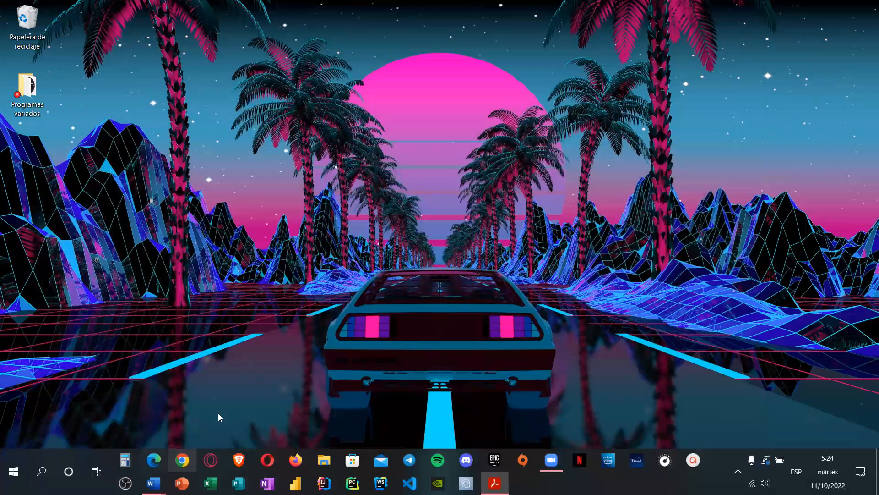
pyautogui.click(42, 471)
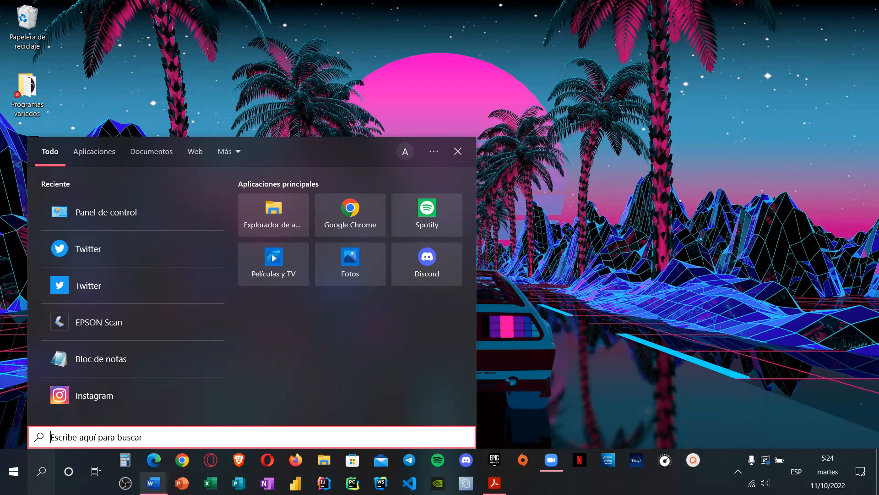
pyautogui.moveTo(154, 482)
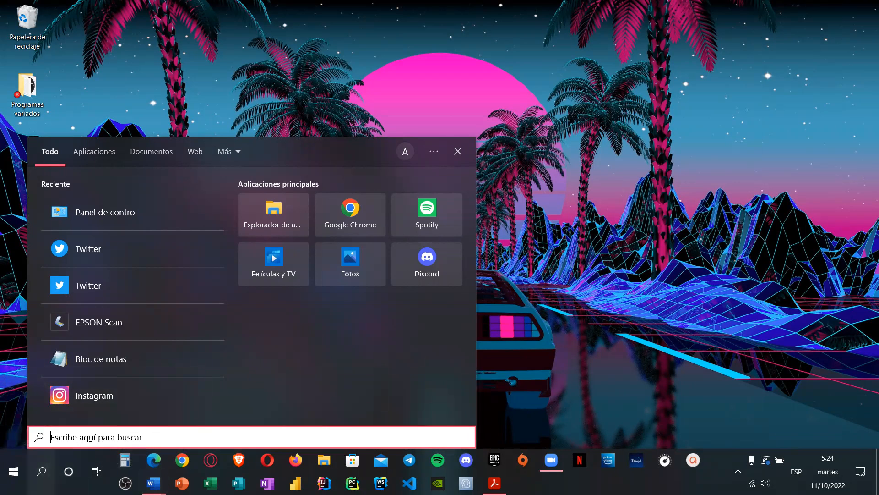
pyautogui.write('micro')
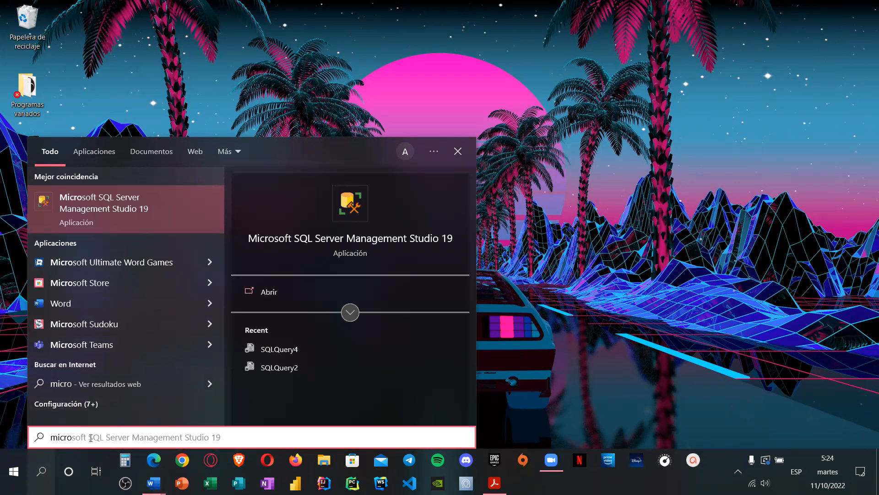
pyautogui.write('soft word')
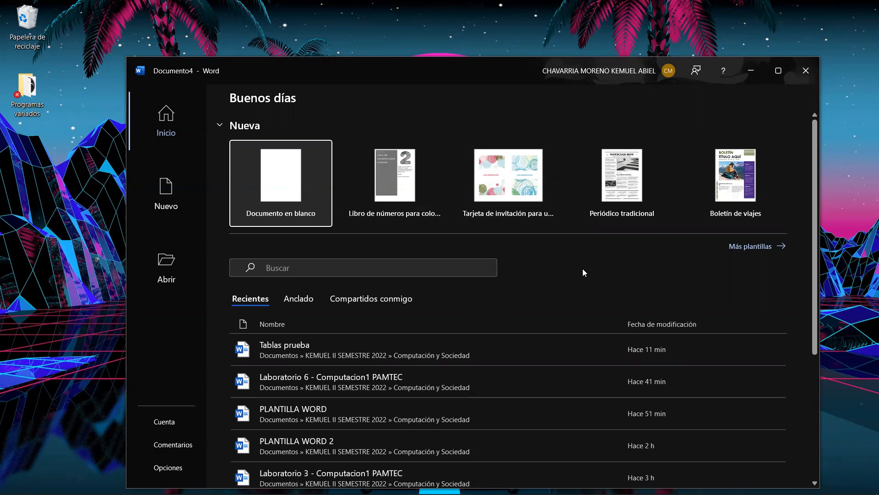
pyautogui.click(295, 179)
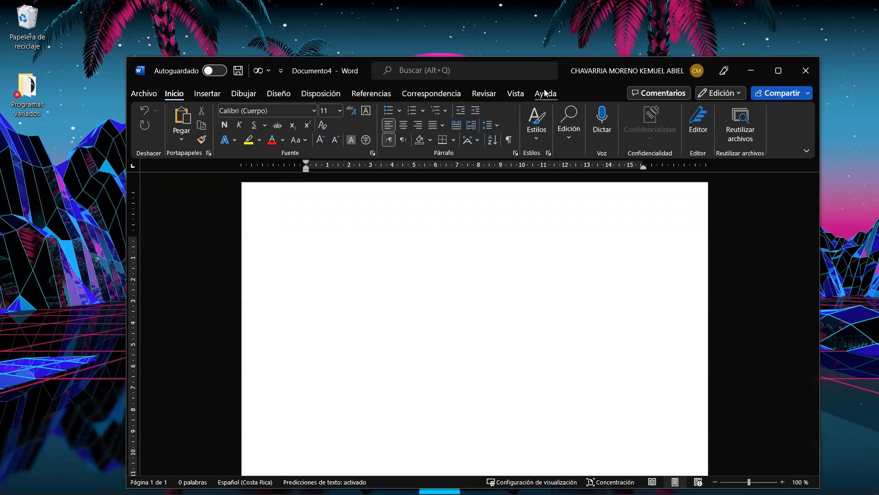
# - Close the blank document and enlarge the lab document's view to 140 % at exercise 2, Elementos de Microsoft Word
pyautogui.moveTo(557, 69); pyautogui.dragTo(538, 65)
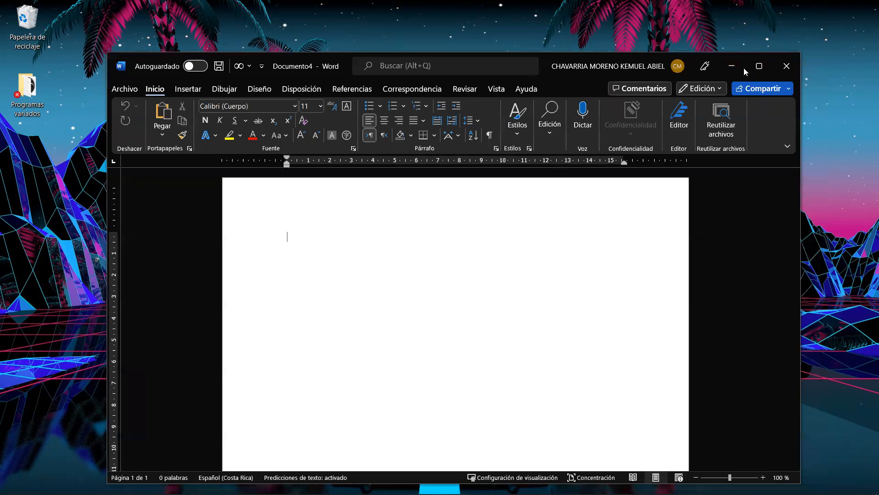
pyautogui.click(783, 66)
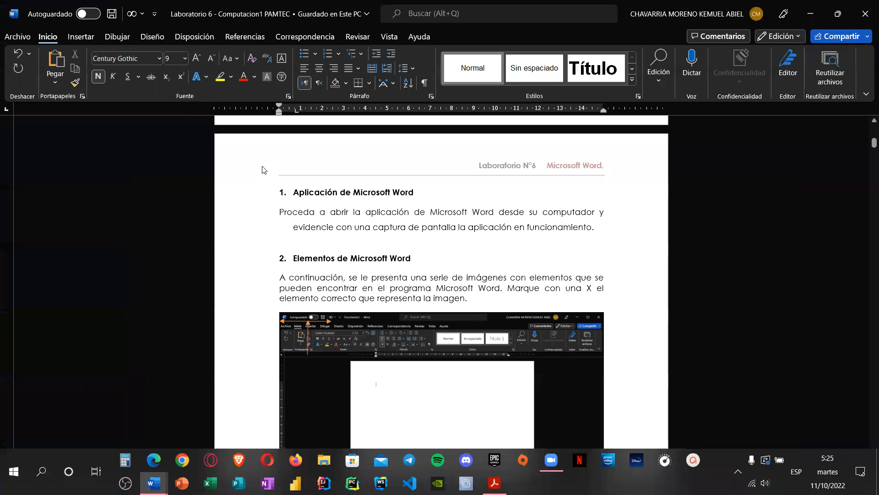
pyautogui.scroll(-3, 338, 253)
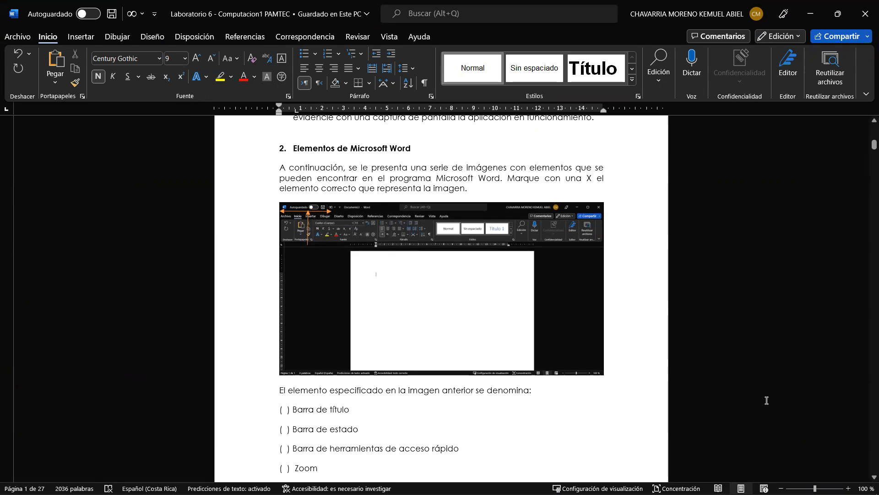
pyautogui.click(848, 488)
pyautogui.keyDown('ctrl'); pyautogui.scroll(3, 691, 343); pyautogui.keyUp('ctrl')
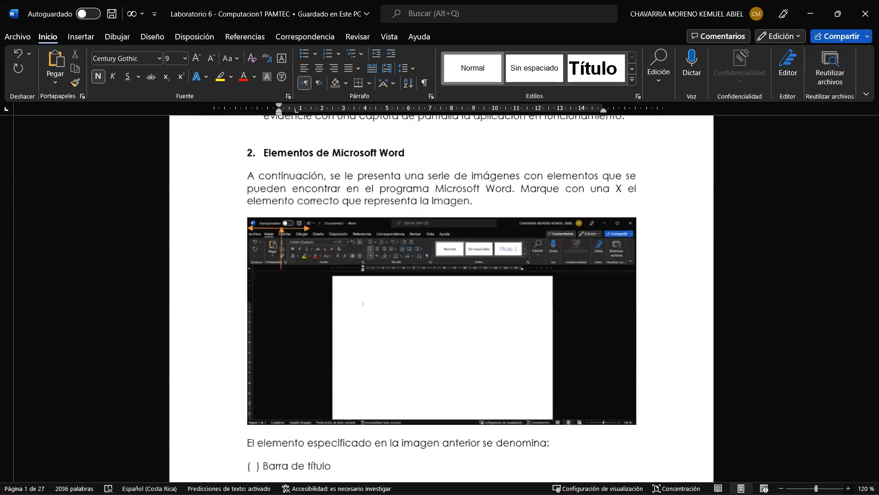
pyautogui.scroll(-2, 691, 343)
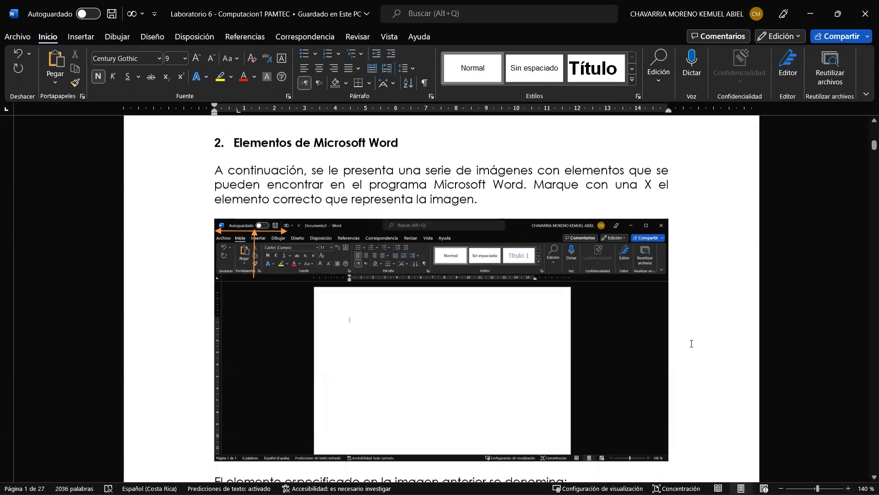
# - Examine the first image in exercise 2, the area its arrow marks, and the answer options below it
pyautogui.scroll(2, 691, 344)
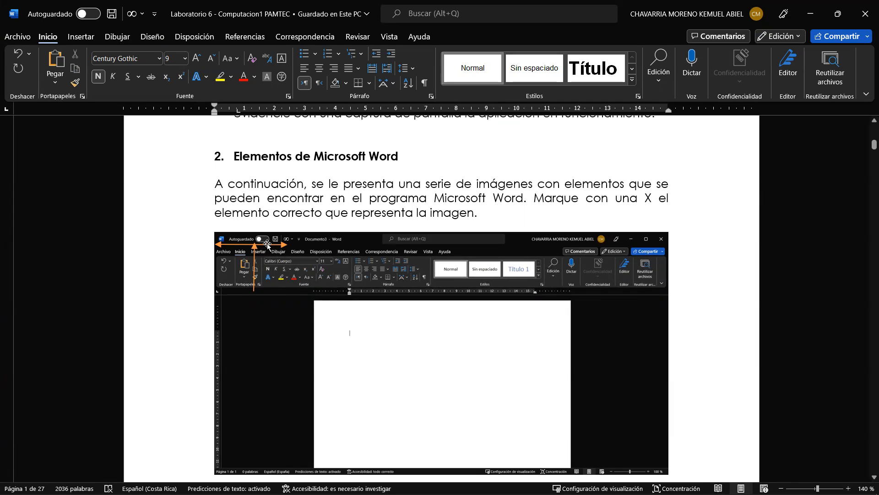
pyautogui.scroll(-5, 273, 258)
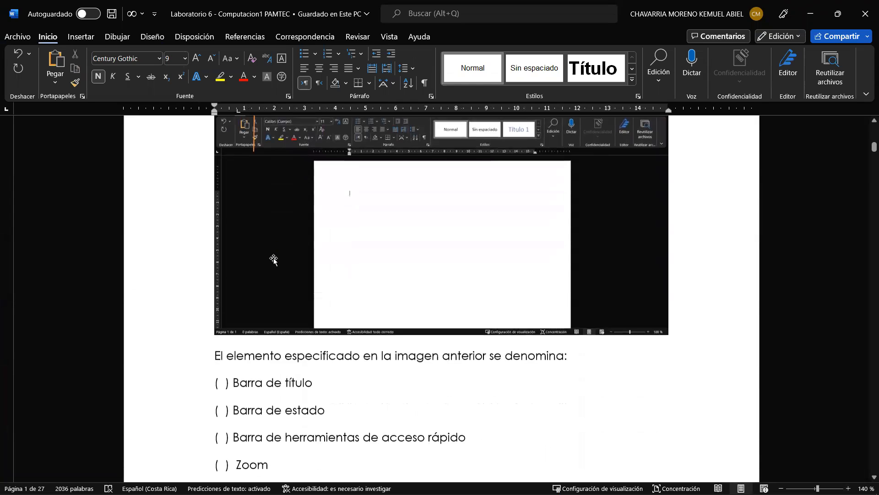
pyautogui.scroll(3, 277, 179)
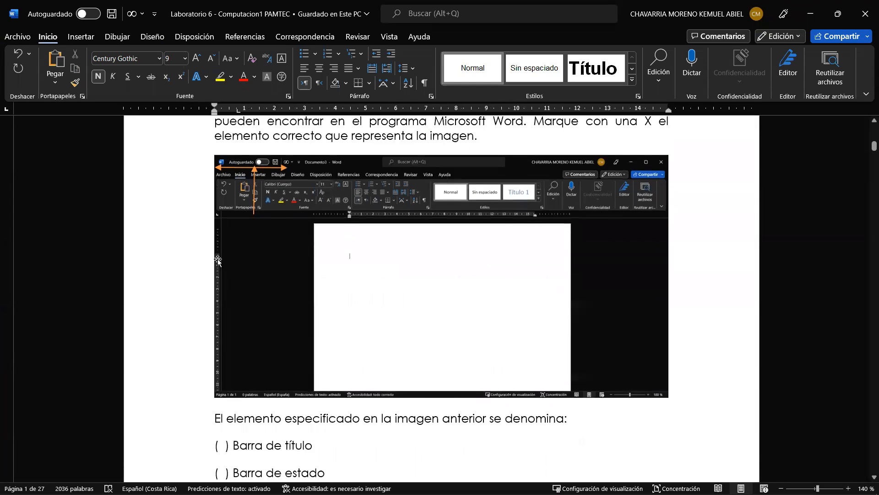
pyautogui.scroll(-2, 251, 311)
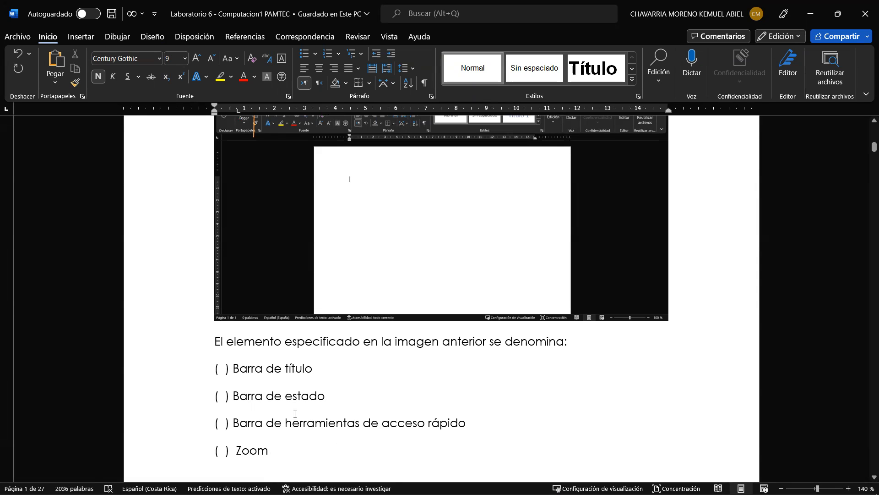
pyautogui.scroll(3, 291, 389)
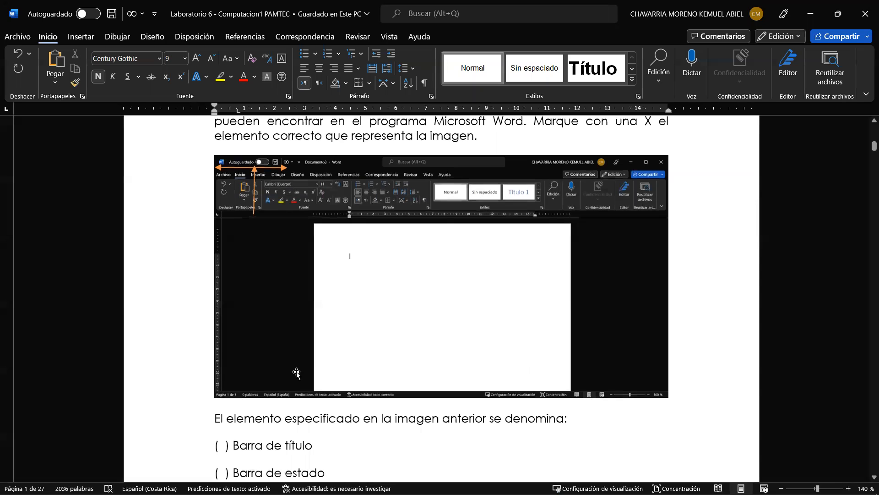
# - Compare the first image's marked element with the PLANTILLA WORD 2 document window and review the question's answer options in the lab
pyautogui.moveTo(296, 494)
pyautogui.moveTo(154, 483)
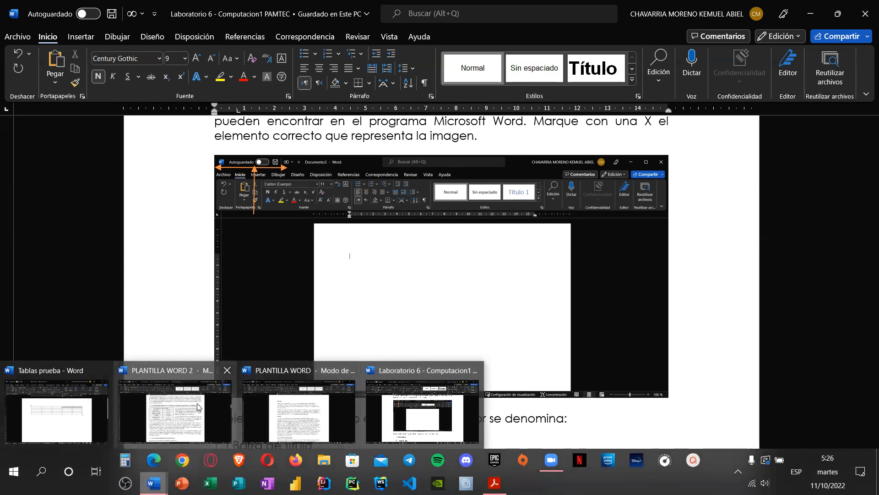
pyautogui.click(175, 407)
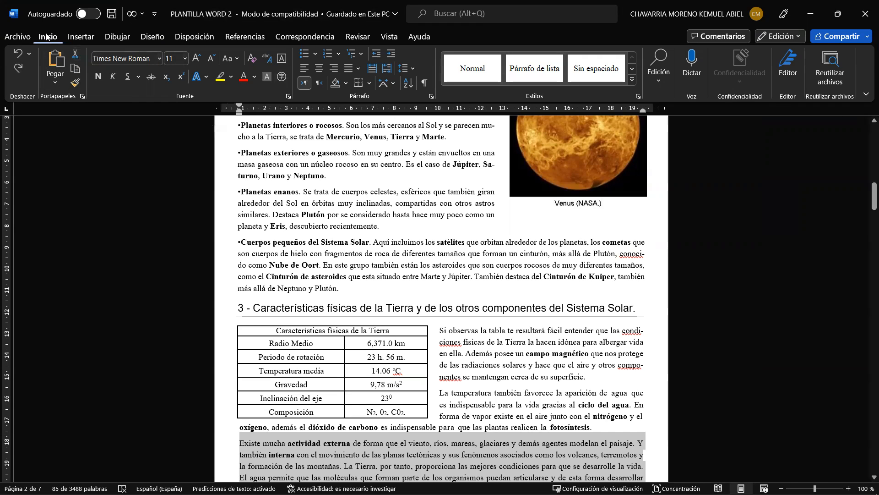
pyautogui.click(810, 13)
pyautogui.scroll(-3, 293, 259)
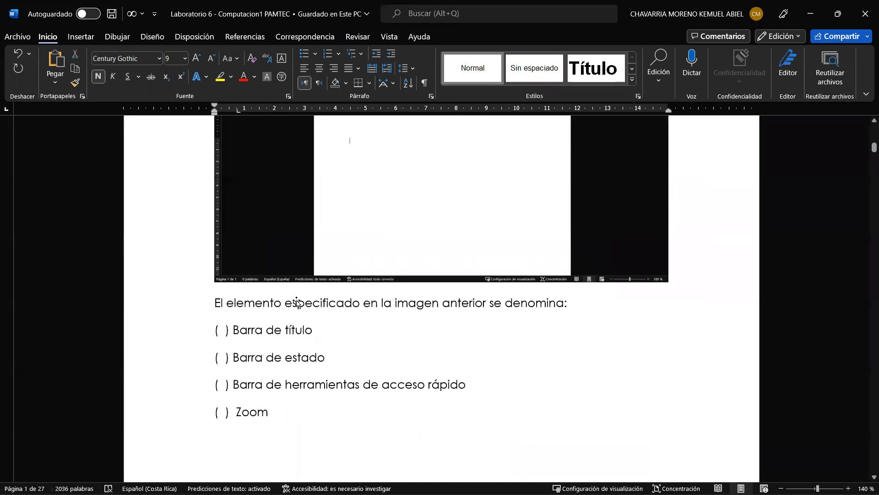
pyautogui.scroll(2, 291, 269)
pyautogui.scroll(-1, 272, 302)
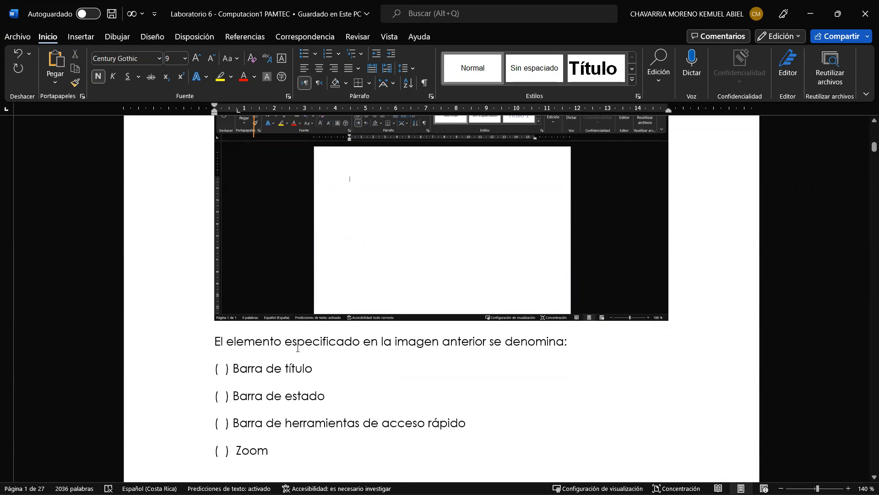
pyautogui.scroll(-2, 298, 348)
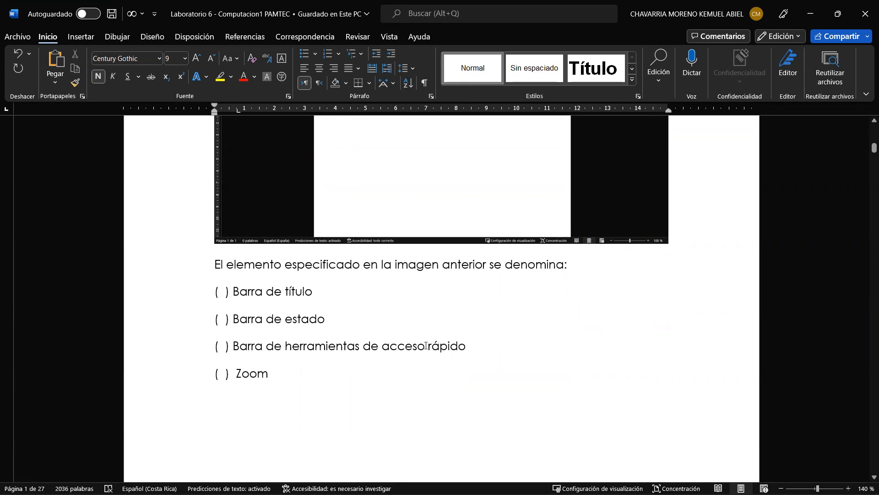
# - Examine the second image and its answer options, comparing the marked element with the PLANTILLA WORD 2 document window
pyautogui.scroll(-15, 425, 345)
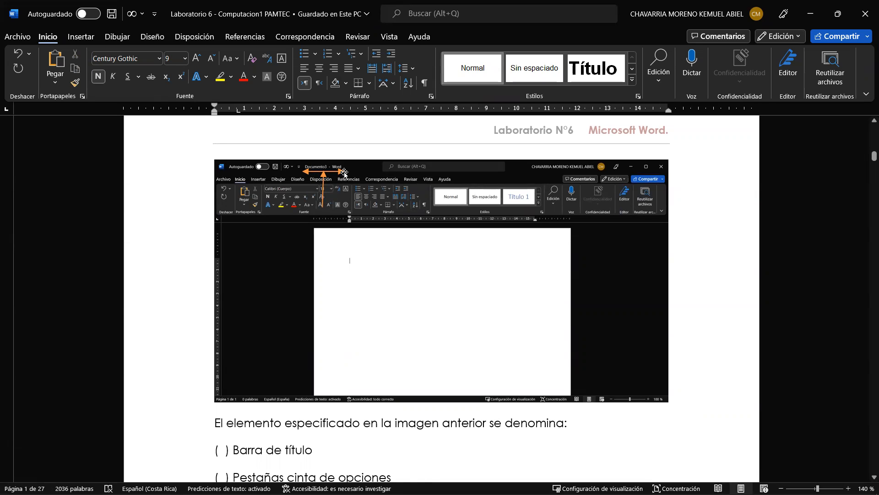
pyautogui.scroll(-3, 347, 229)
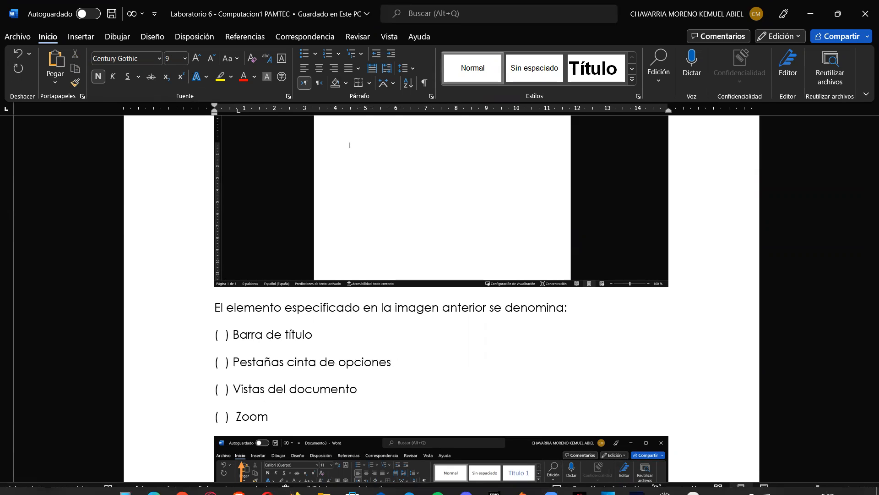
pyautogui.moveTo(154, 483)
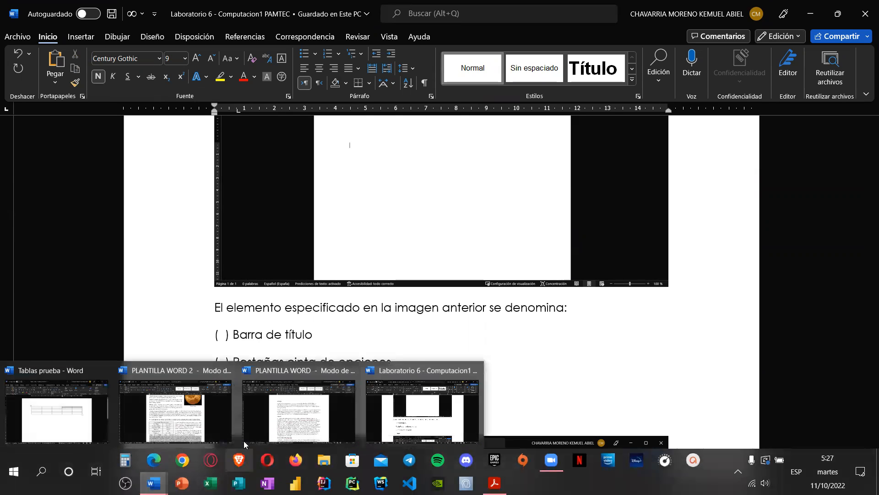
pyautogui.click(175, 409)
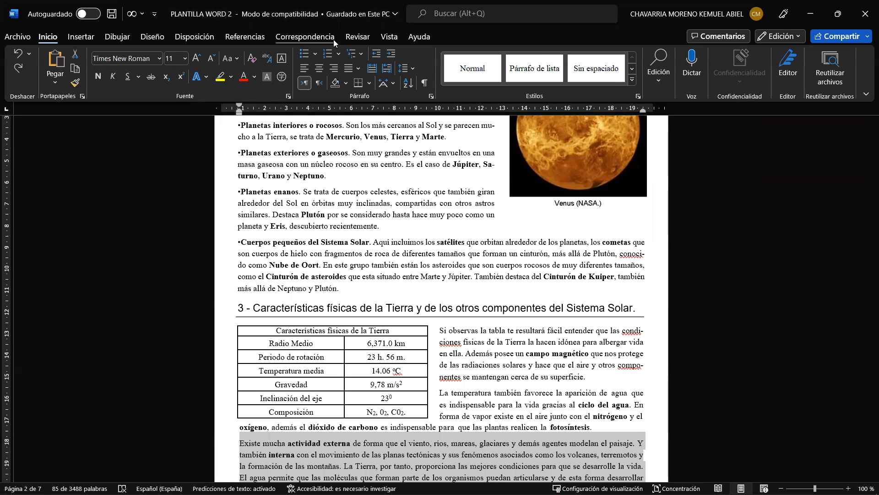
pyautogui.click(810, 16)
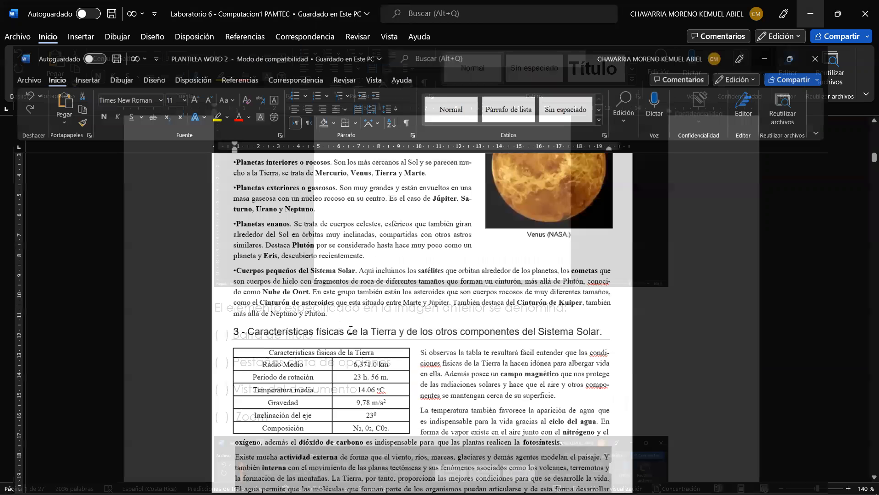
pyautogui.scroll(2, 351, 331)
pyautogui.scroll(-3, 320, 329)
pyautogui.scroll(1, 276, 321)
pyautogui.scroll(3, 266, 345)
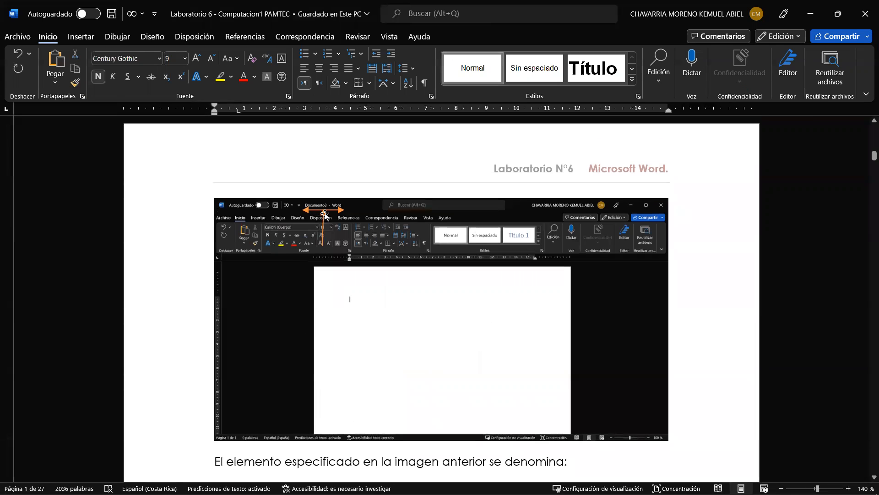
# - Examine the third image's arrow on Inicio and the options Vistas del documento, Pestañas cinta de opciones and Barra de desplazamiento
pyautogui.scroll(-8, 275, 317)
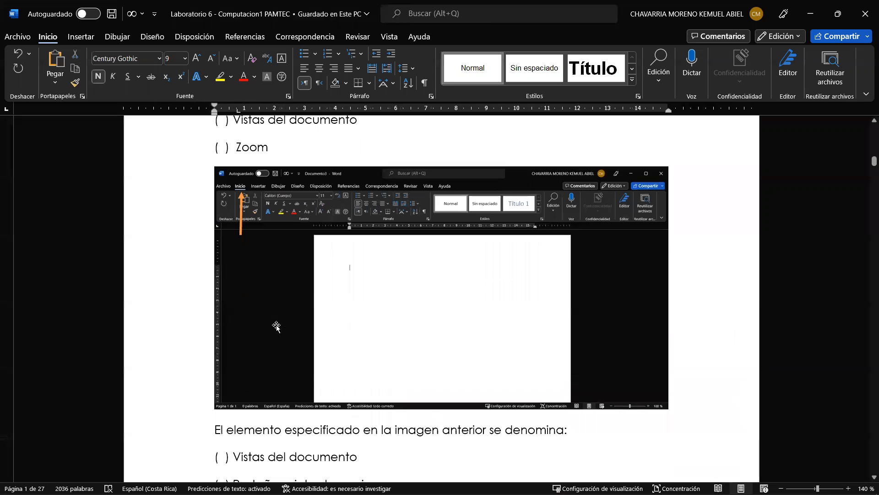
pyautogui.scroll(2, 276, 326)
pyautogui.scroll(-2, 276, 327)
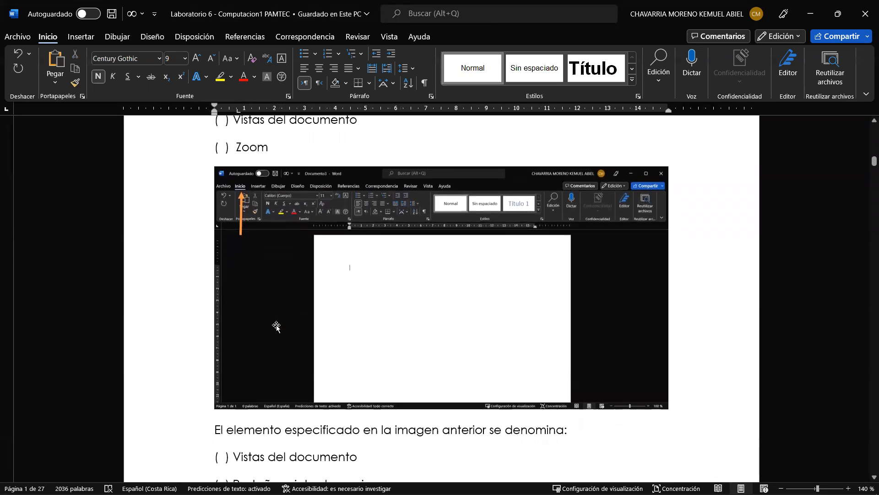
pyautogui.scroll(-1, 276, 327)
pyautogui.scroll(-1, 276, 326)
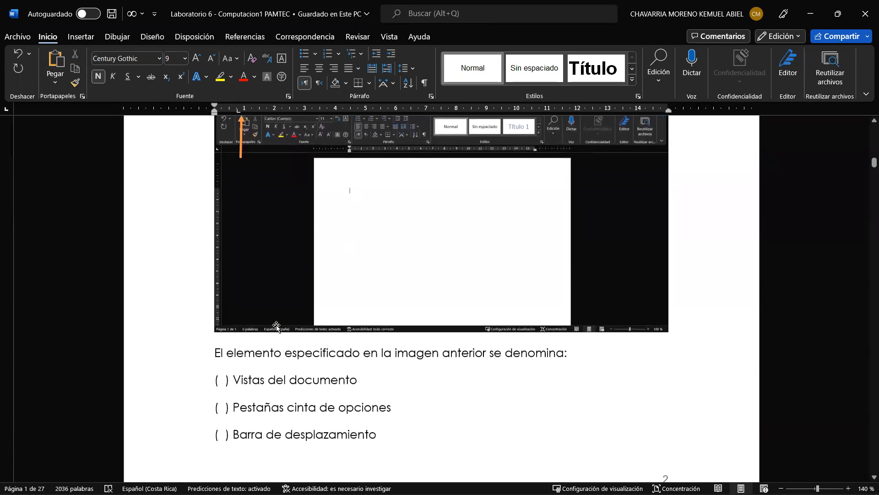
pyautogui.scroll(2, 276, 326)
pyautogui.scroll(-1, 277, 328)
pyautogui.scroll(-1, 278, 327)
pyautogui.scroll(1, 279, 326)
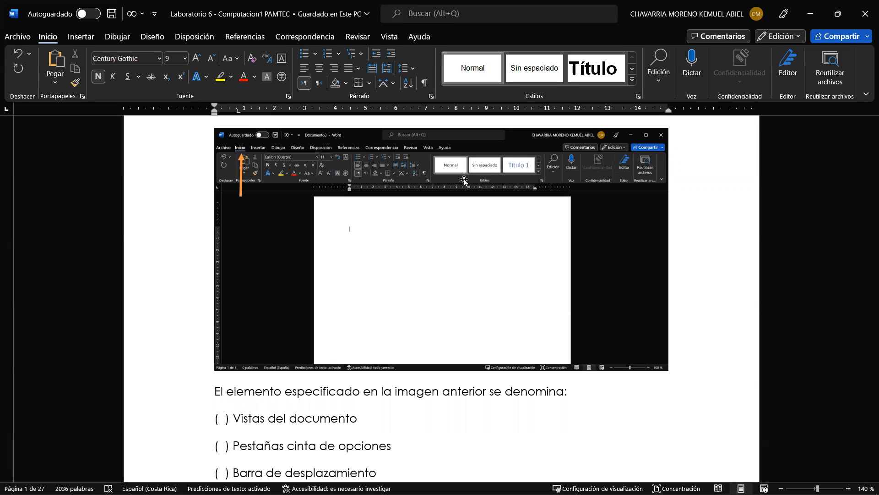
# - Review the third image's question again, including the answer option Barra de estado on the following page, against the arrow on Inicio
pyautogui.scroll(-1, 320, 284)
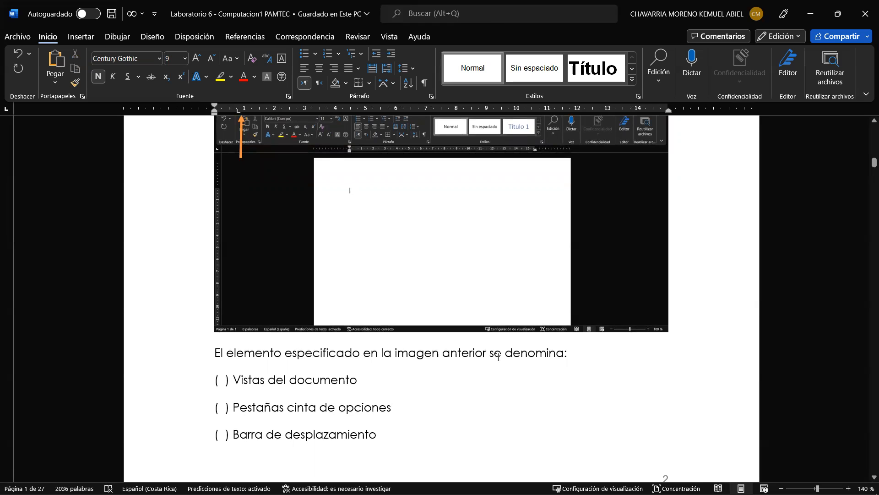
pyautogui.scroll(-3, 269, 281)
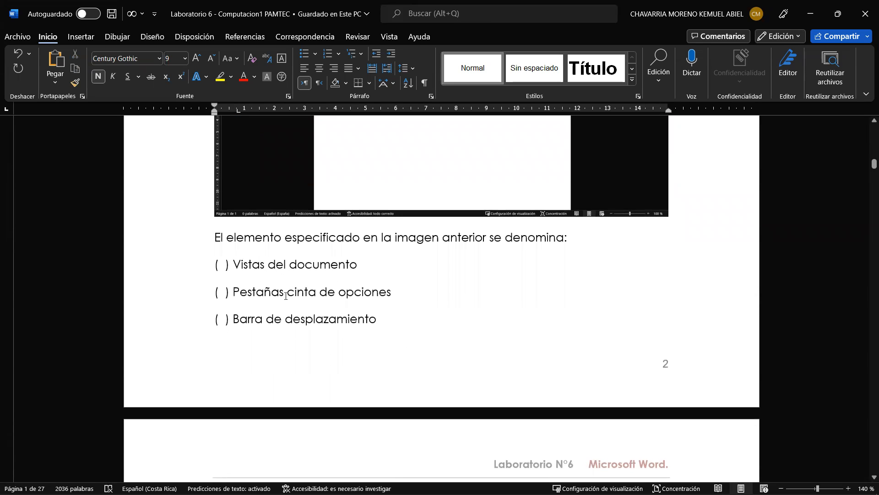
pyautogui.scroll(-2, 275, 323)
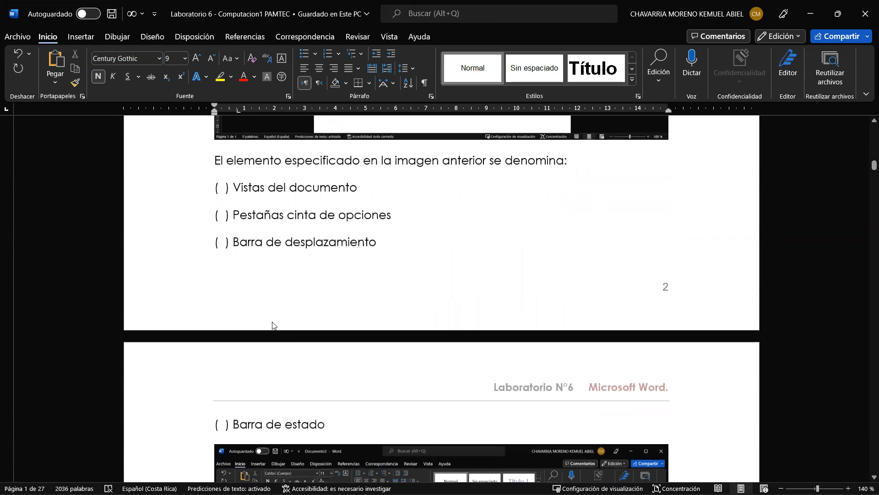
pyautogui.scroll(-2, 272, 325)
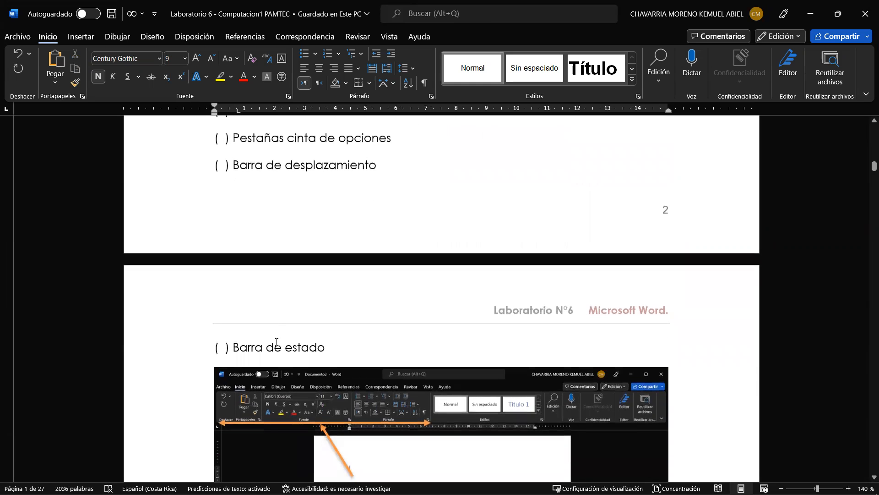
pyautogui.scroll(9, 276, 342)
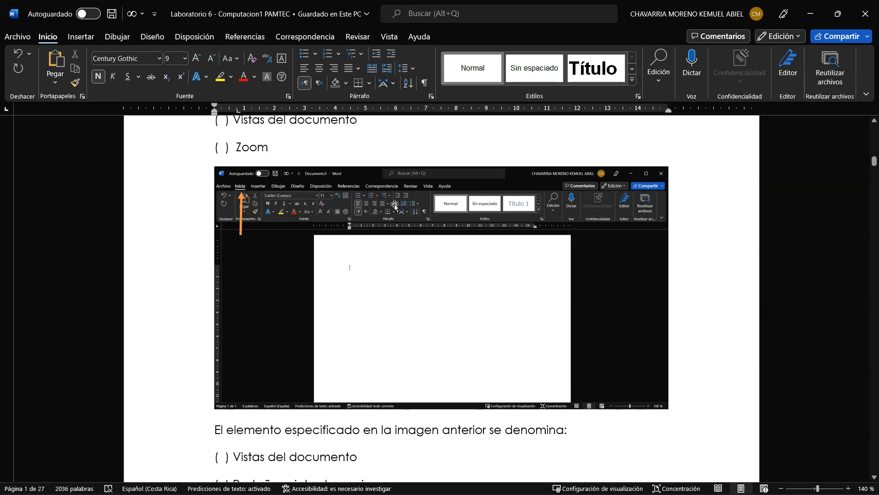
pyautogui.scroll(-2, 394, 207)
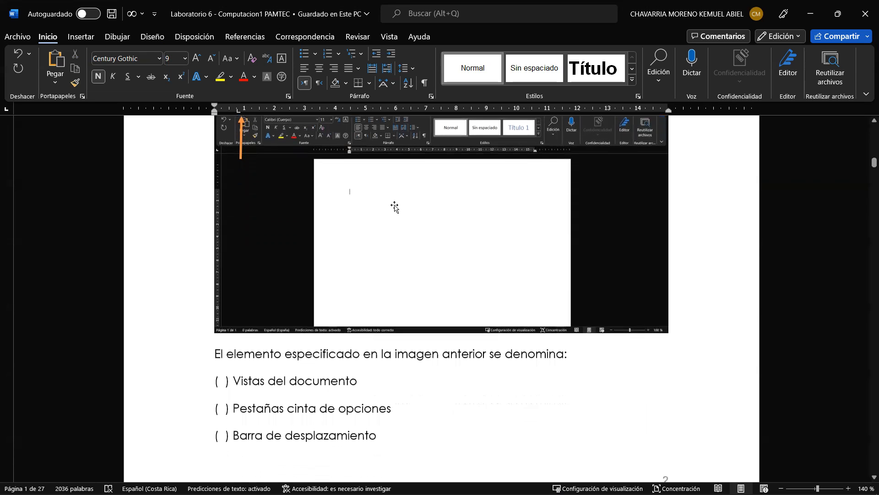
pyautogui.scroll(1, 382, 250)
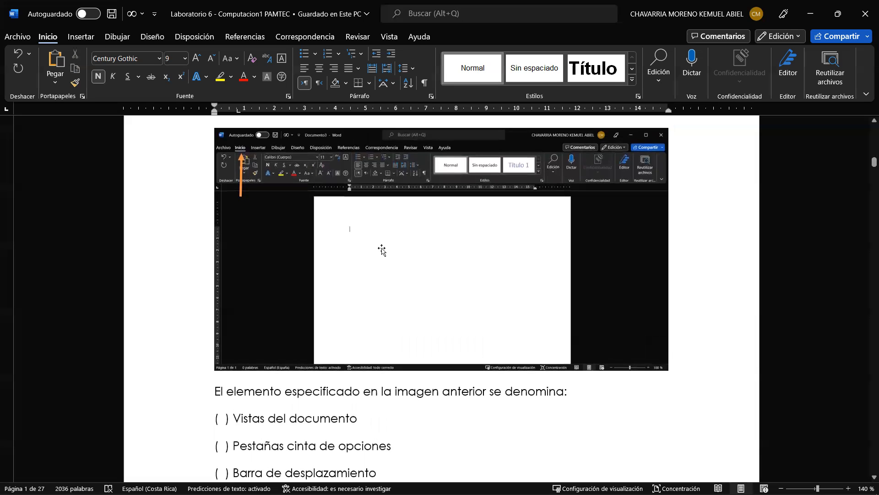
pyautogui.scroll(-4, 383, 250)
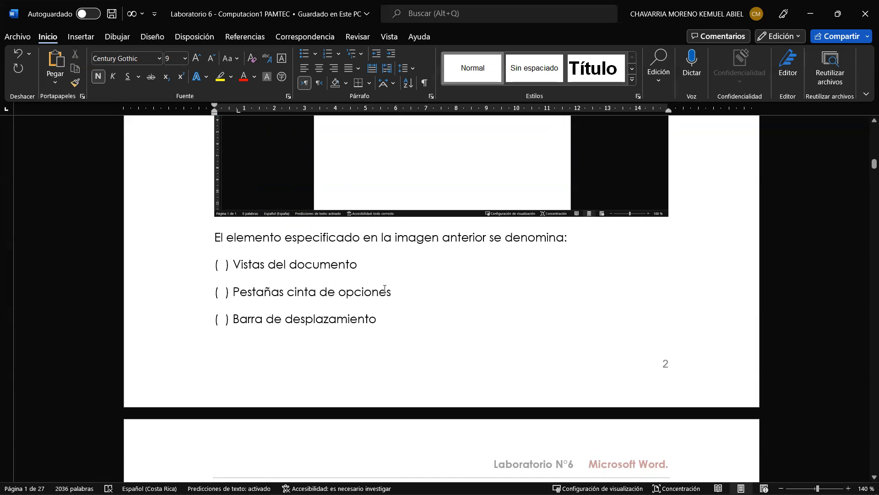
# - Examine the fourth image's arrows along the ribbon and its answer options, enlarging the lab document to 150 %
pyautogui.scroll(-10, 419, 297)
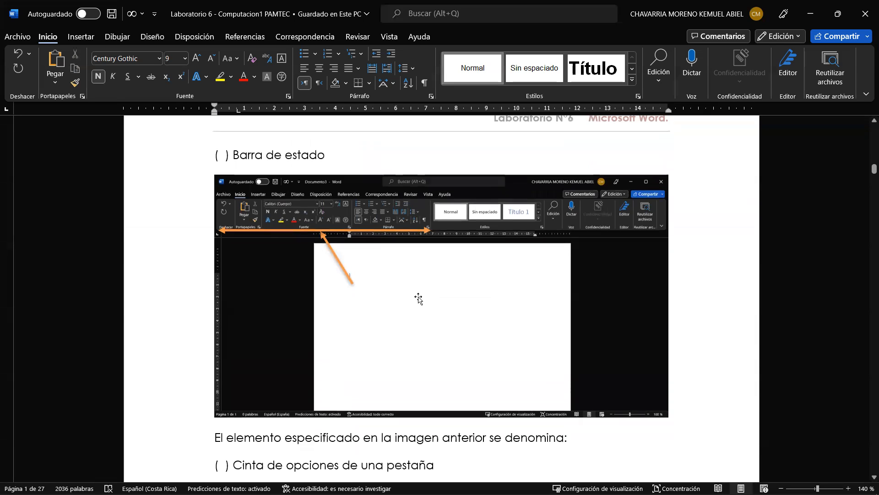
pyautogui.scroll(-1, 418, 297)
pyautogui.scroll(1, 419, 298)
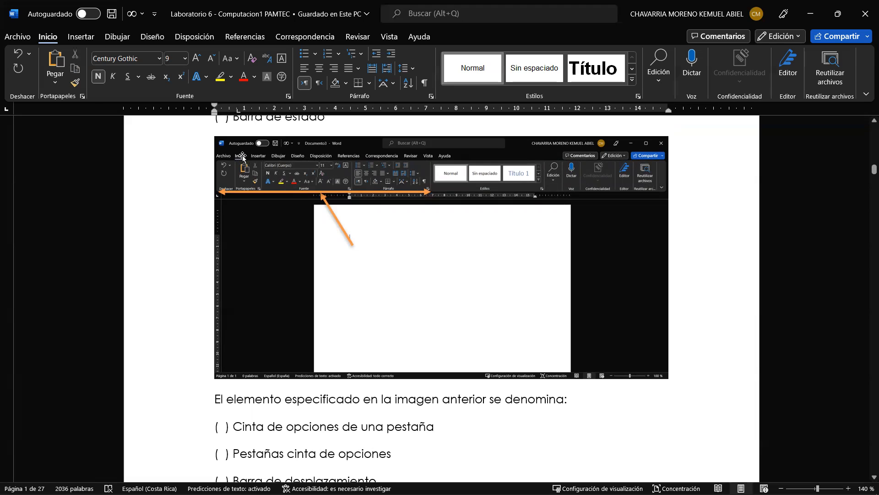
pyautogui.click(849, 489)
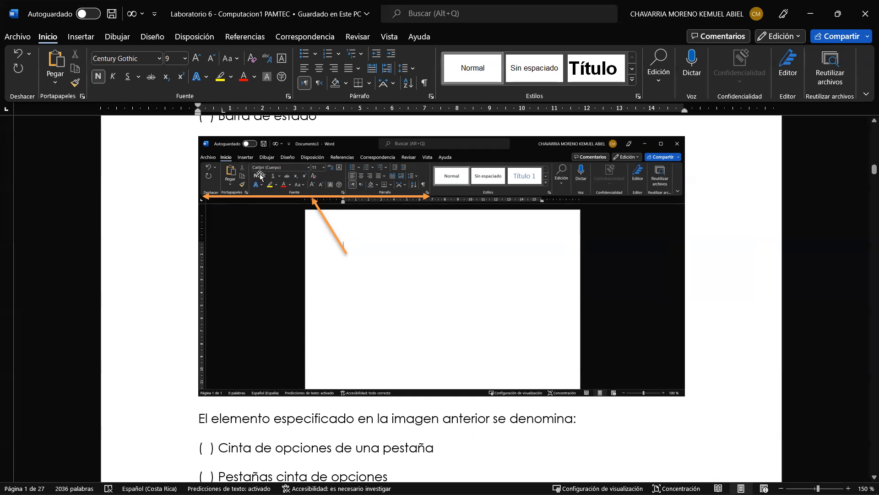
pyautogui.scroll(-3, 291, 288)
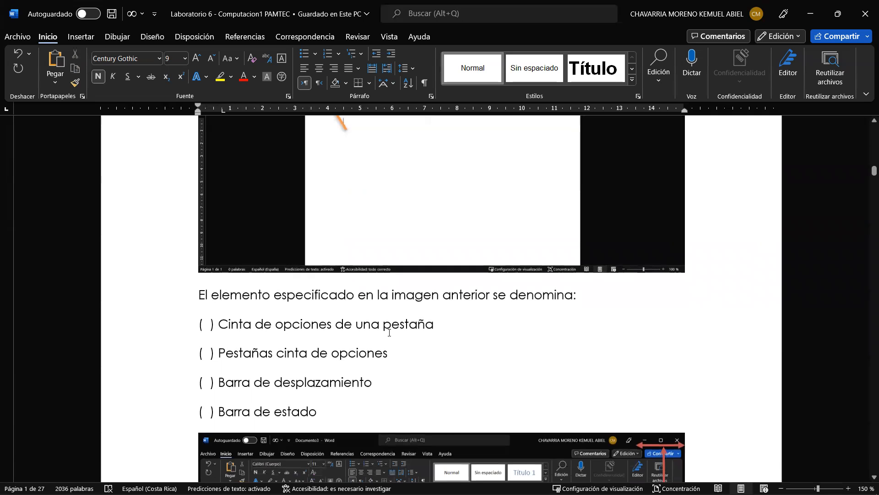
pyautogui.scroll(-10, 389, 333)
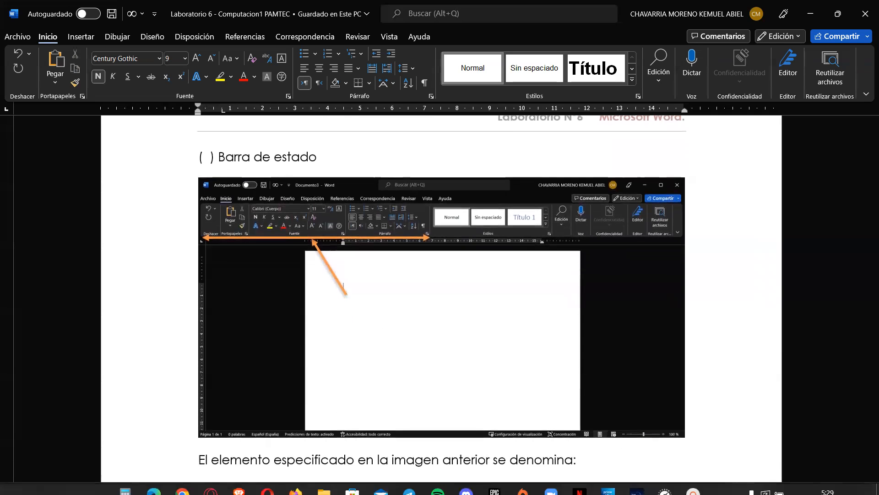
# - In the PLANTILLA WORD 2 document, compare the ribbon commands offered by Inicio, Insertar, Dibujar, Diseño, Disposición and Referencias
pyautogui.moveTo(154, 484)
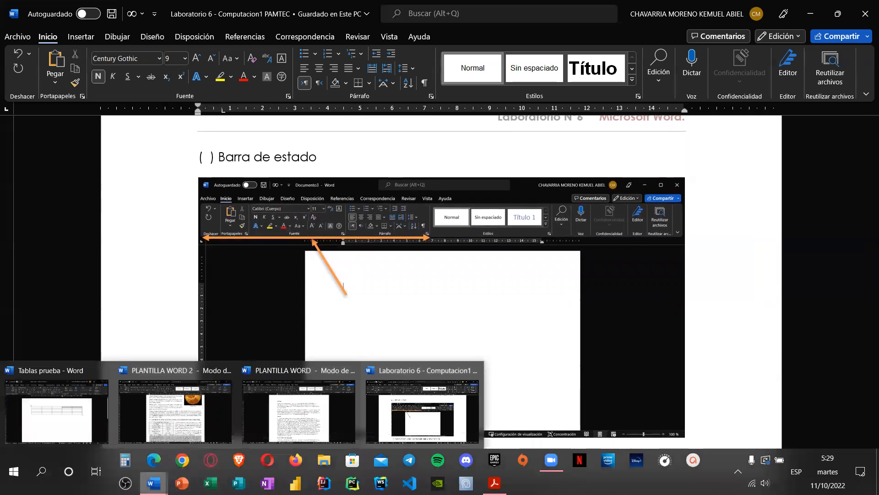
pyautogui.click(176, 412)
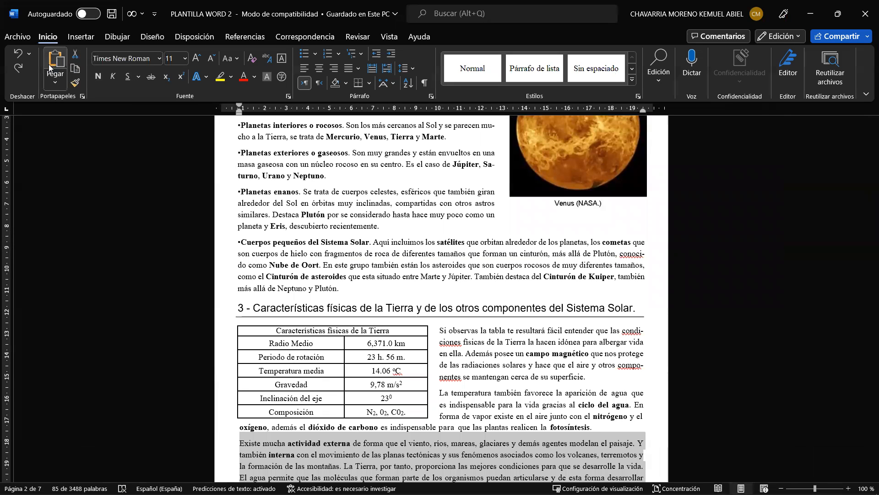
pyautogui.click(81, 37)
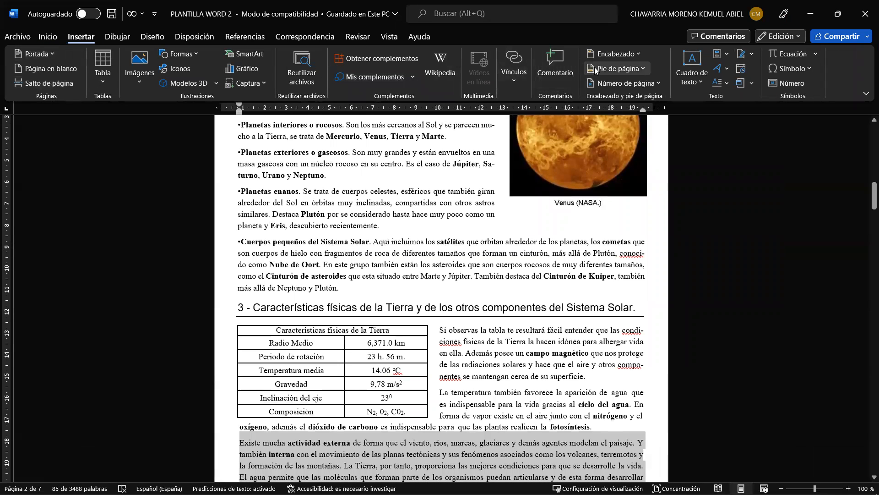
pyautogui.click(115, 37)
pyautogui.click(154, 37)
pyautogui.click(198, 37)
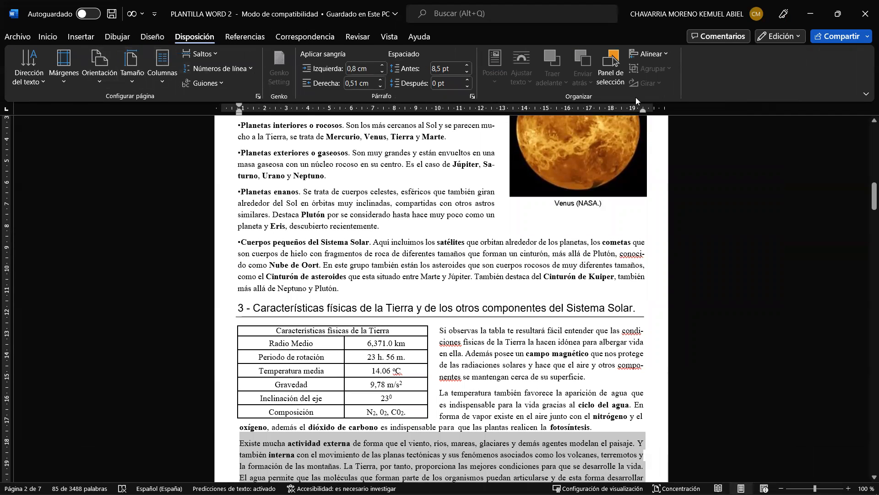
pyautogui.click(239, 38)
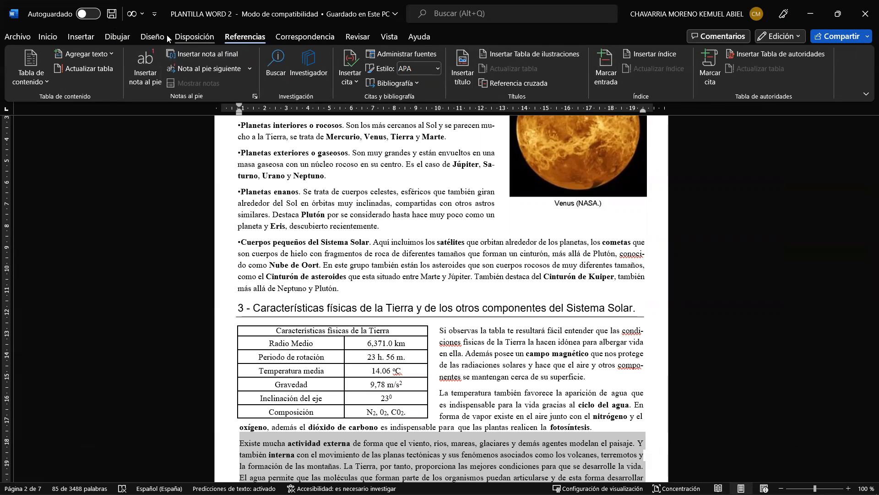
pyautogui.click(152, 36)
pyautogui.click(81, 37)
pyautogui.click(48, 37)
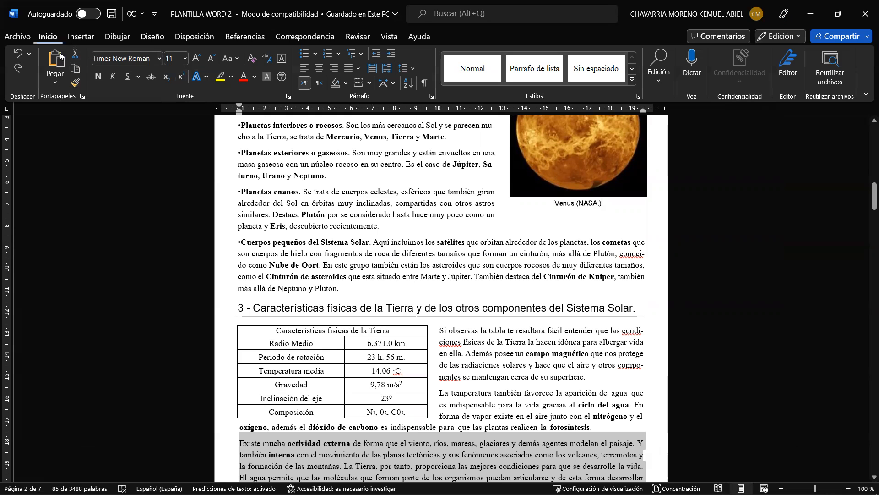
pyautogui.click(160, 40)
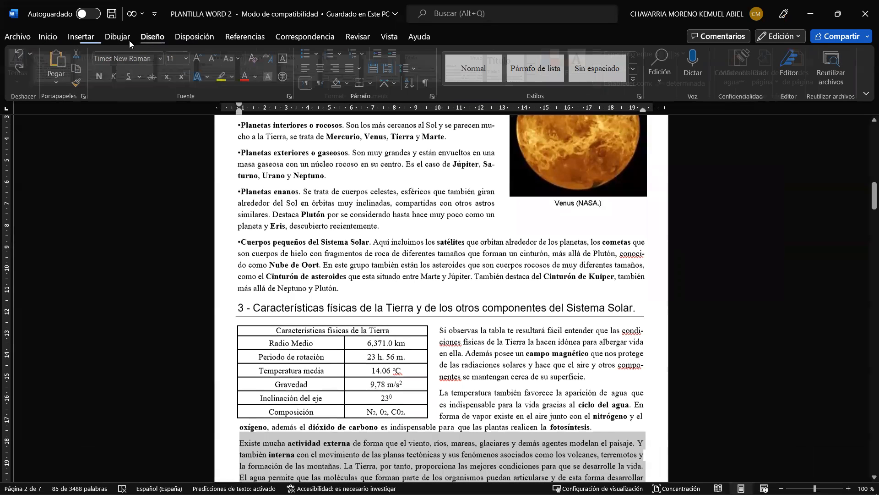
pyautogui.click(123, 39)
pyautogui.click(81, 36)
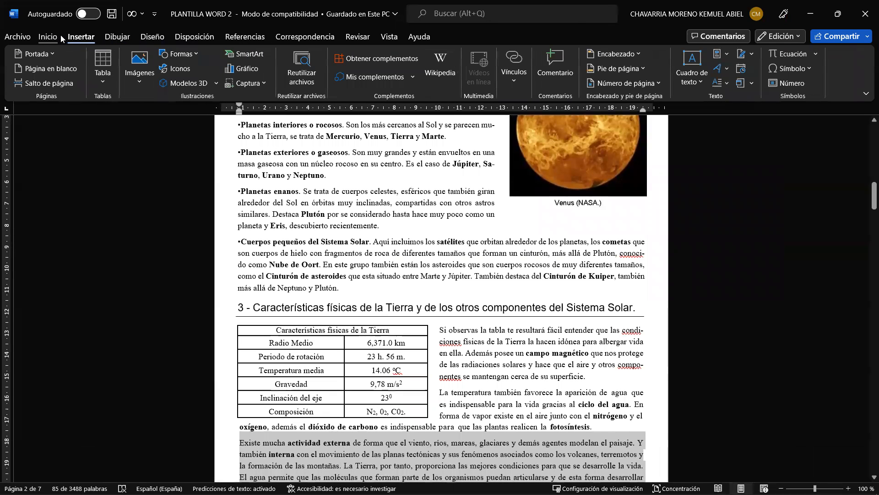
pyautogui.click(48, 37)
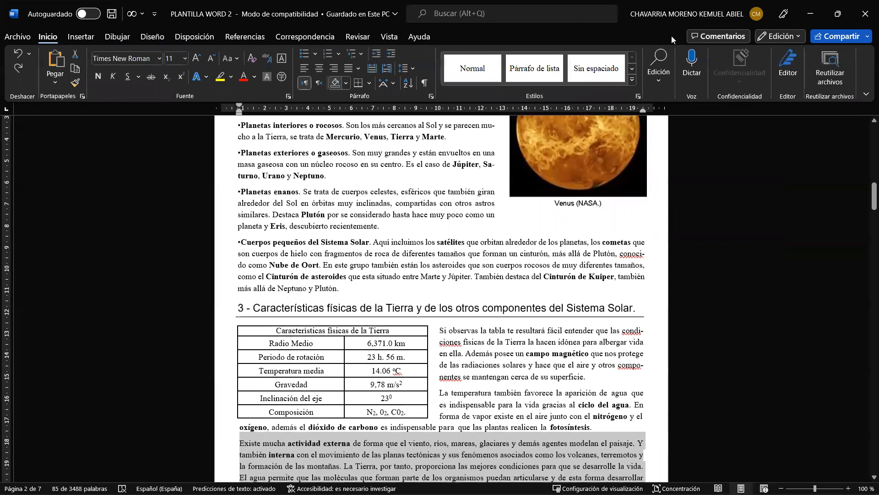
# - Return to the lab document and compare the third and fourth images' marked elements with their answer options
pyautogui.click(809, 14)
pyautogui.scroll(6, 251, 250)
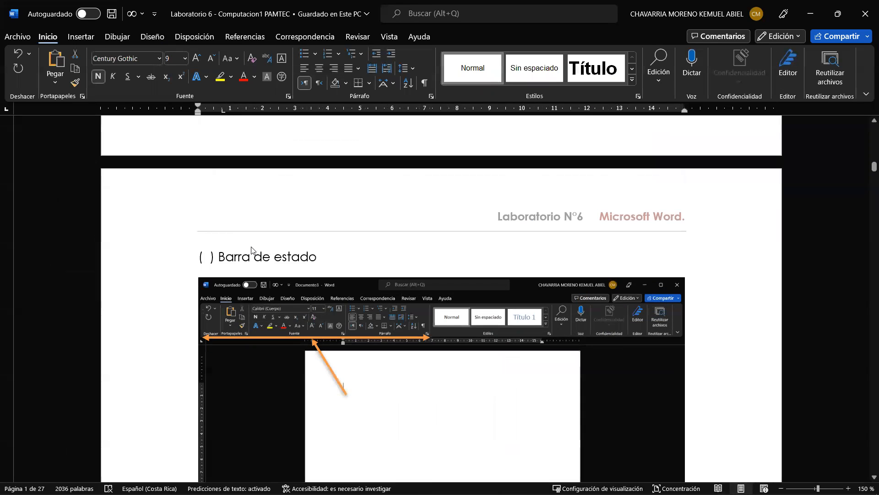
pyautogui.scroll(-2, 251, 248)
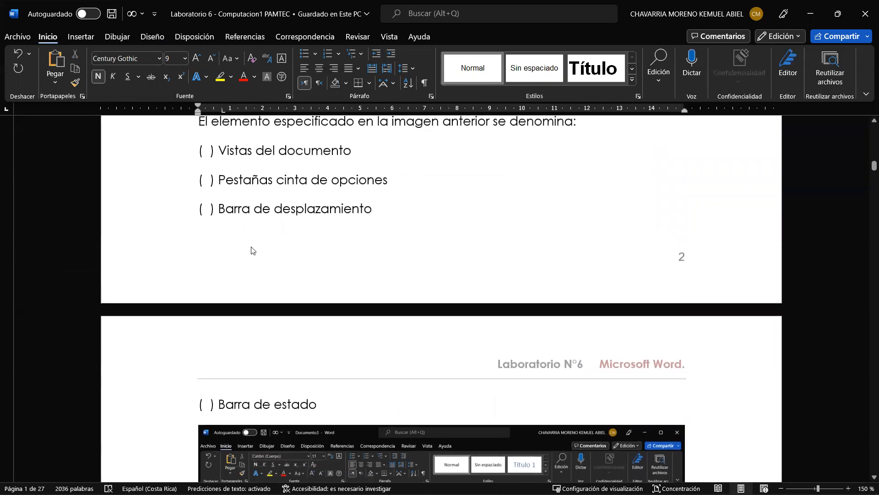
pyautogui.scroll(6, 238, 251)
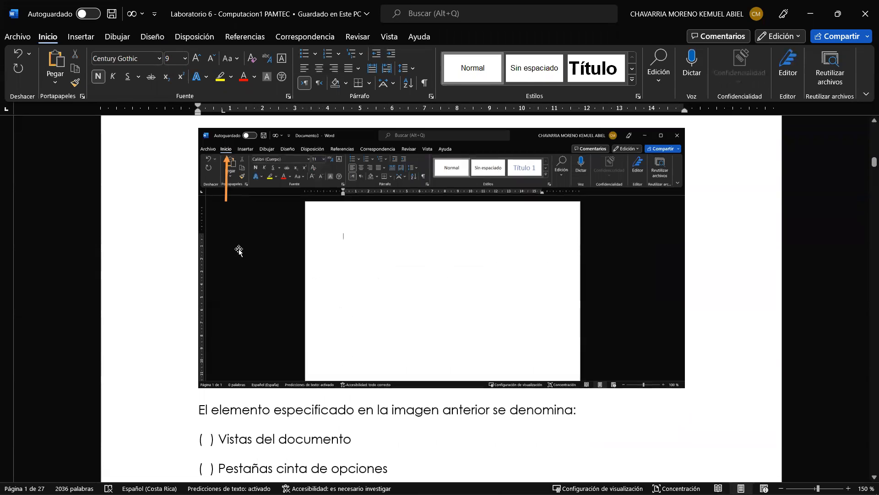
pyautogui.scroll(-15, 239, 250)
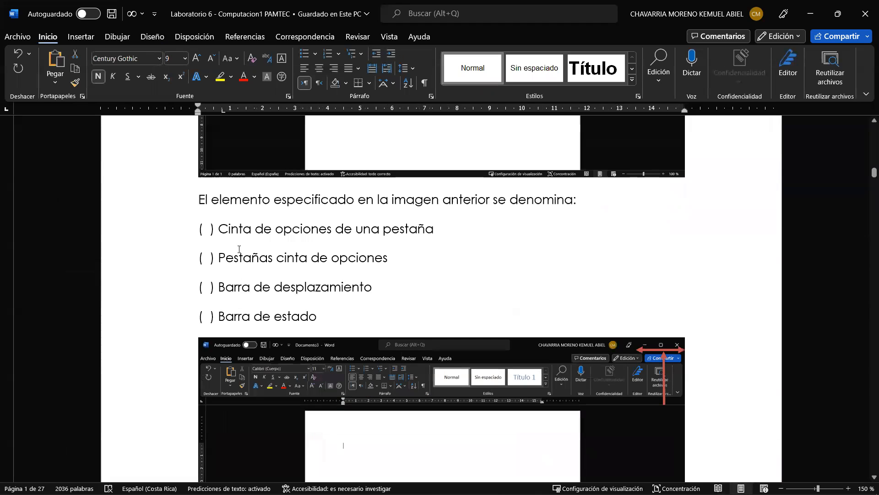
pyautogui.scroll(1, 238, 250)
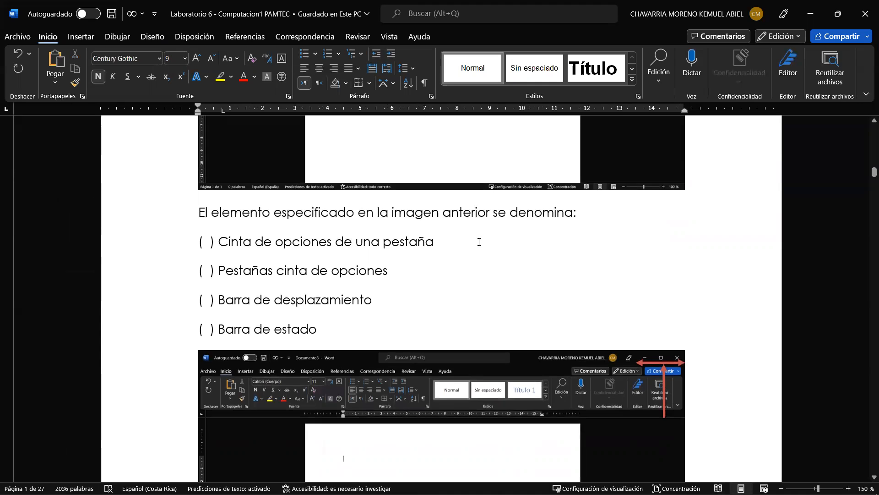
# - Examine the lab image whose arrows mark the minimize, maximize and close buttons, together with its answer options across both pages
pyautogui.scroll(-4, 371, 276)
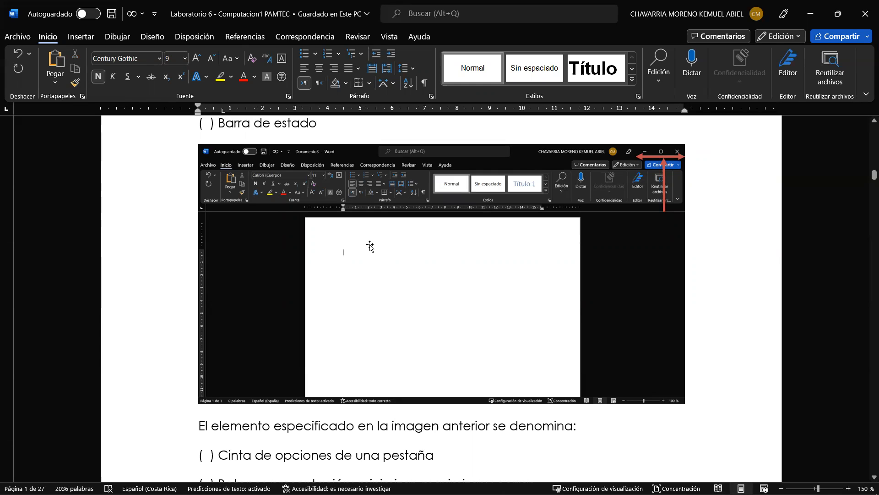
pyautogui.scroll(-3, 370, 246)
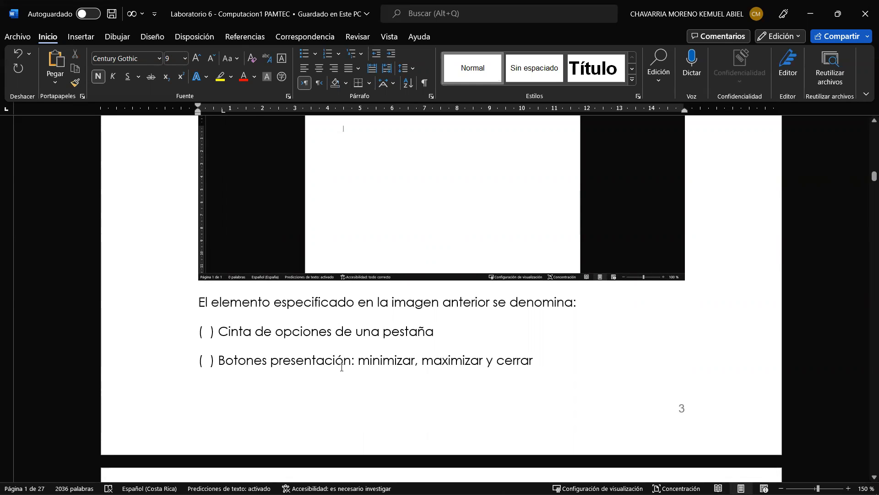
pyautogui.scroll(-7, 521, 370)
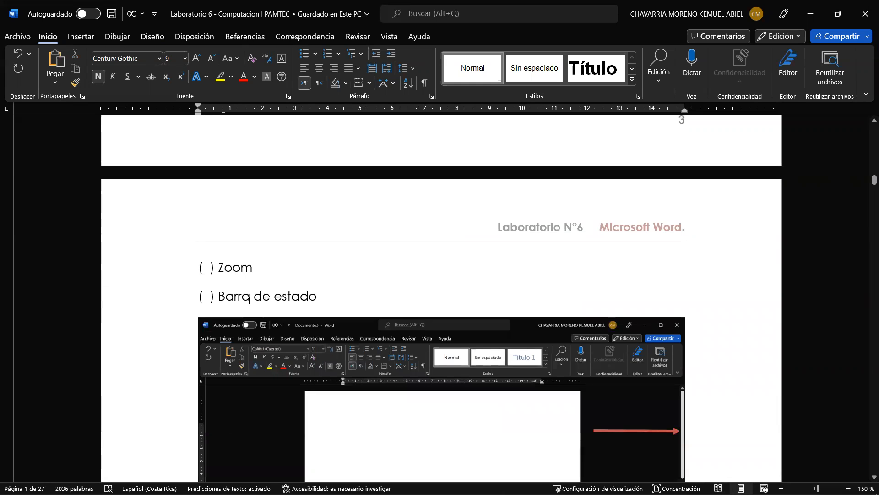
pyautogui.scroll(11, 249, 300)
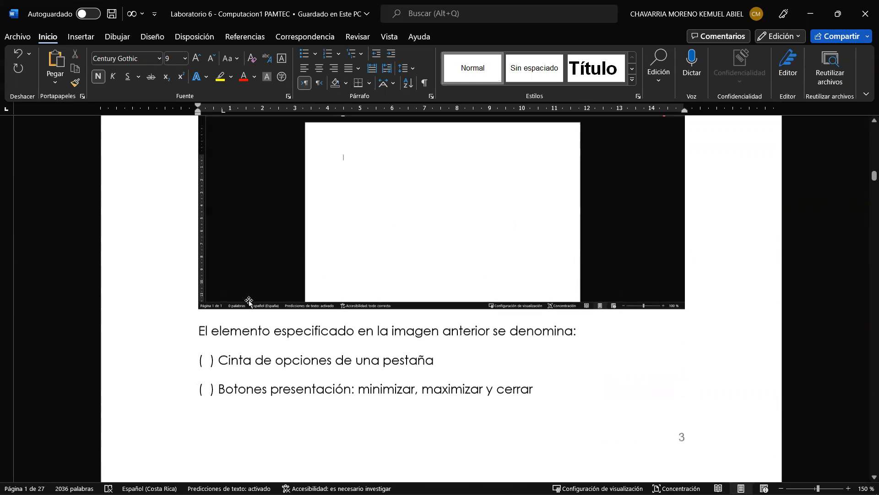
pyautogui.scroll(-2, 248, 301)
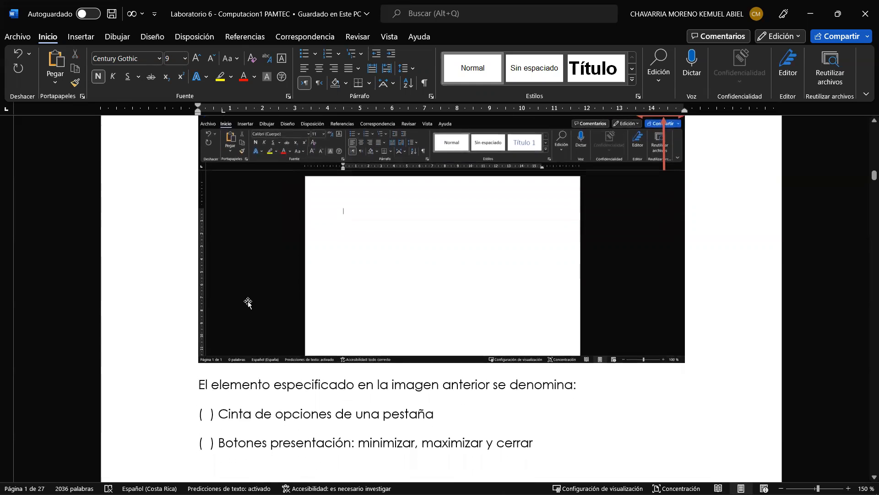
pyautogui.scroll(1, 248, 303)
pyautogui.scroll(-2, 247, 302)
pyautogui.scroll(2, 248, 300)
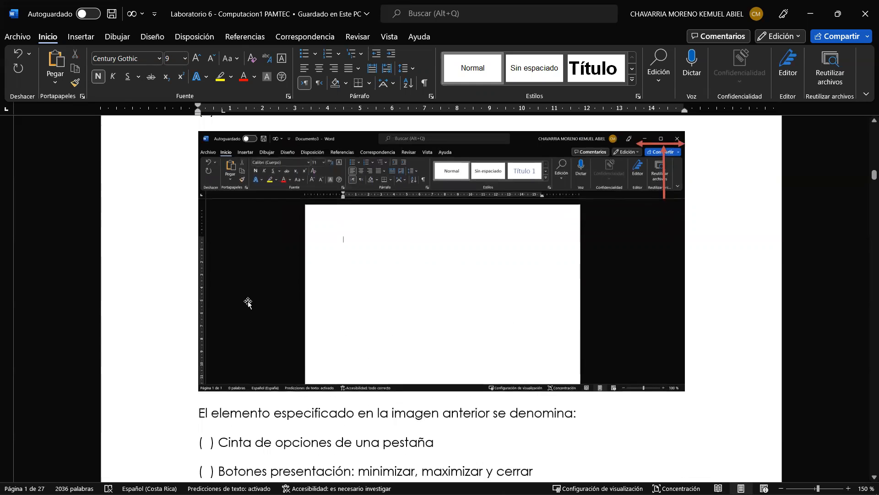
pyautogui.scroll(-1, 245, 316)
pyautogui.scroll(-1, 238, 329)
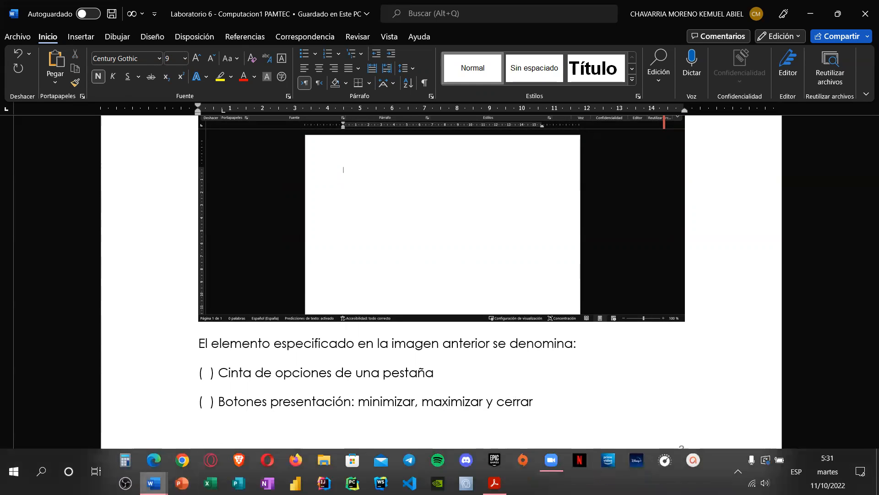
# - Try out the window controls on the PLANTILLA WORD 2 document: restore it down, minimize it, and bring it back maximized
pyautogui.moveTo(153, 483)
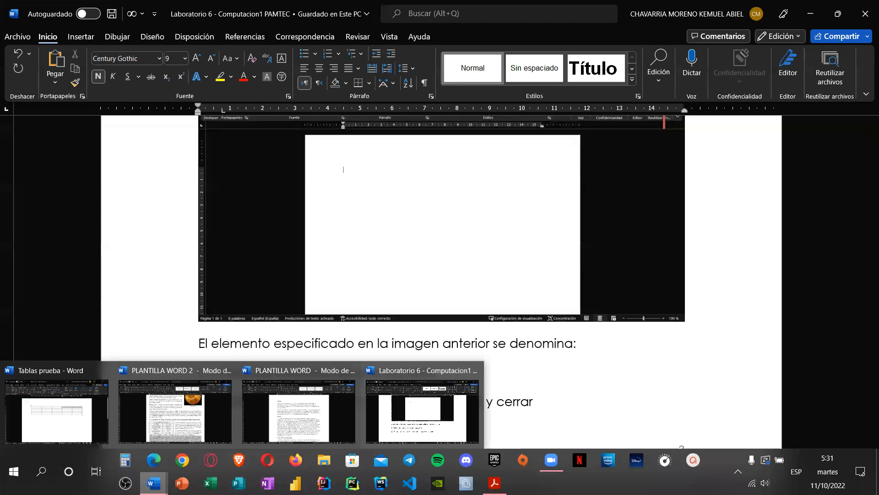
pyautogui.click(175, 409)
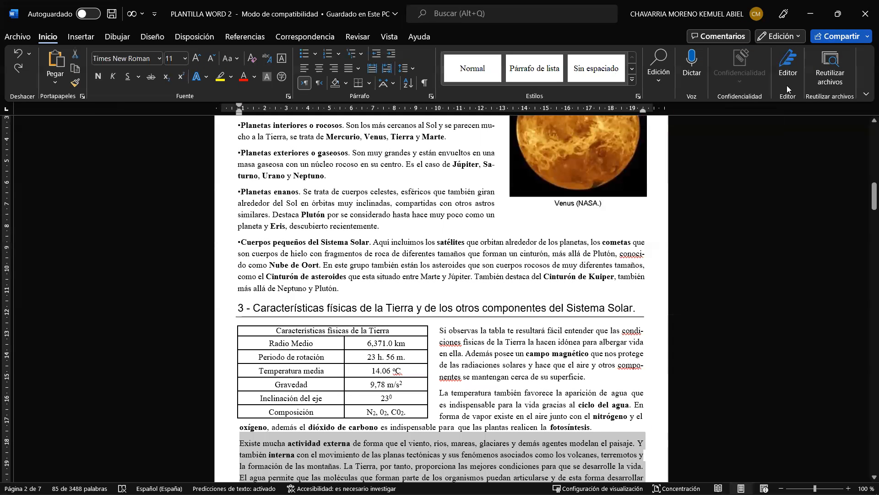
pyautogui.click(839, 14)
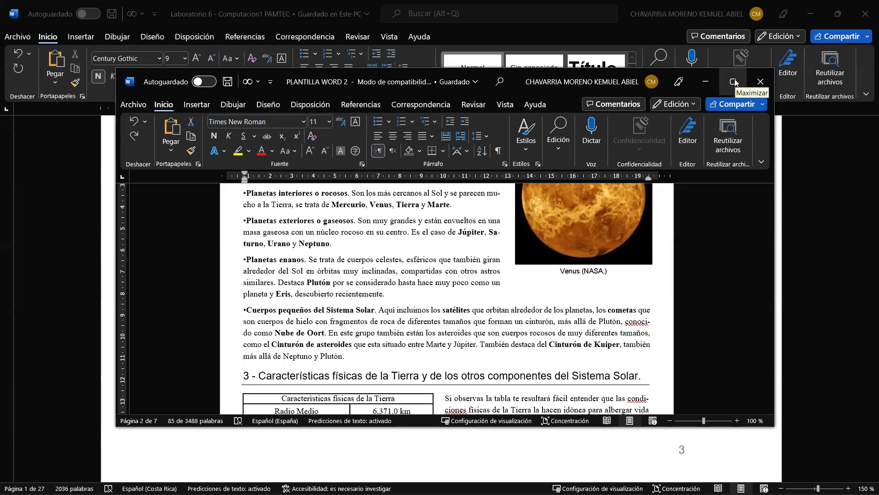
pyautogui.click(706, 81)
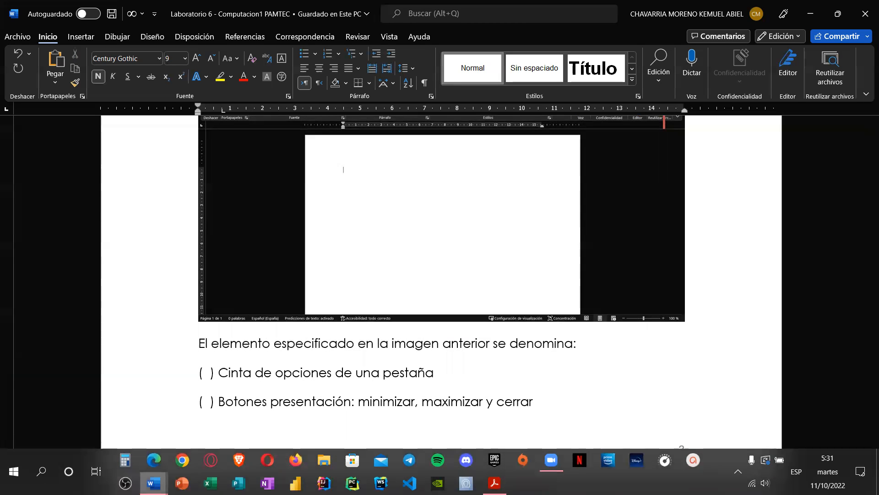
pyautogui.moveTo(153, 482)
pyautogui.click(171, 422)
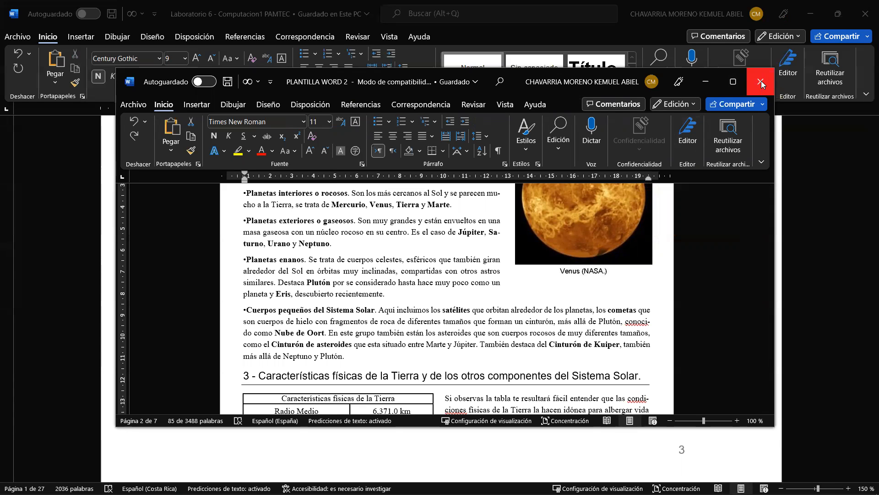
pyautogui.click(738, 84)
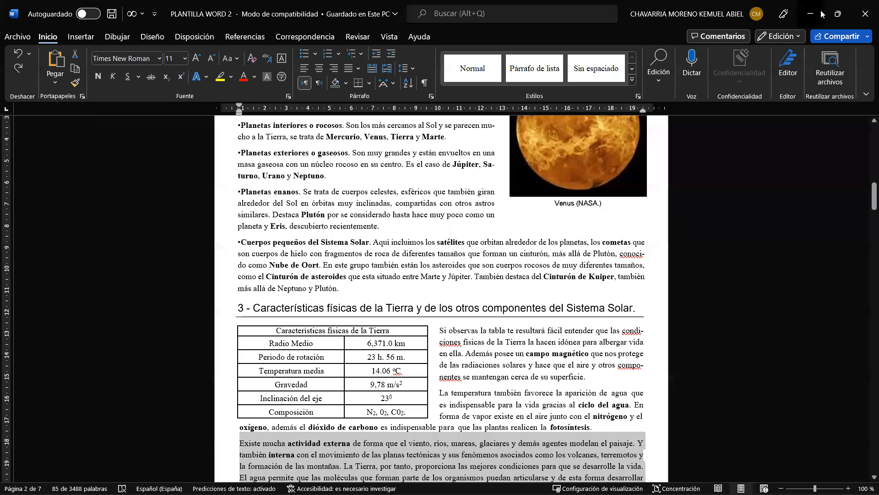
# - Return to the Laboratorio 6 document and examine the next image, whose arrow marks the vertical scroll bar
pyautogui.hotkey('alt', 'Tab')
pyautogui.scroll(-5, 290, 376)
pyautogui.scroll(-4, 291, 377)
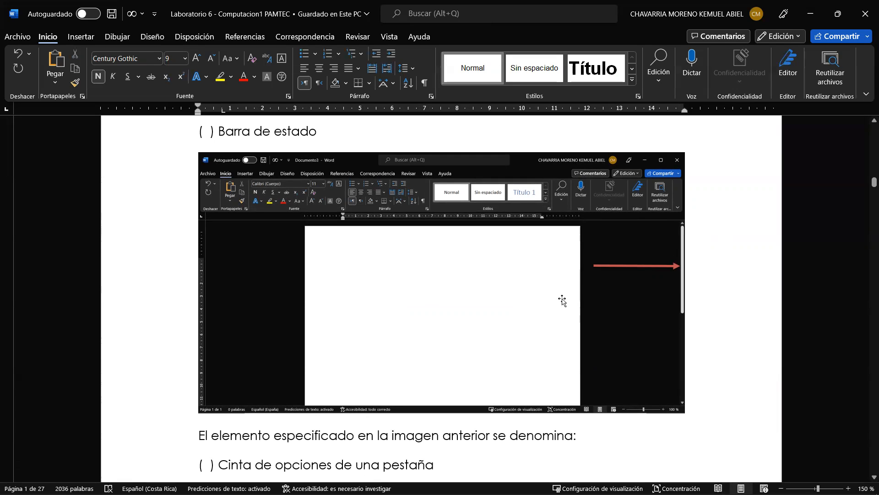
pyautogui.scroll(-1, 587, 282)
pyautogui.scroll(1, 586, 281)
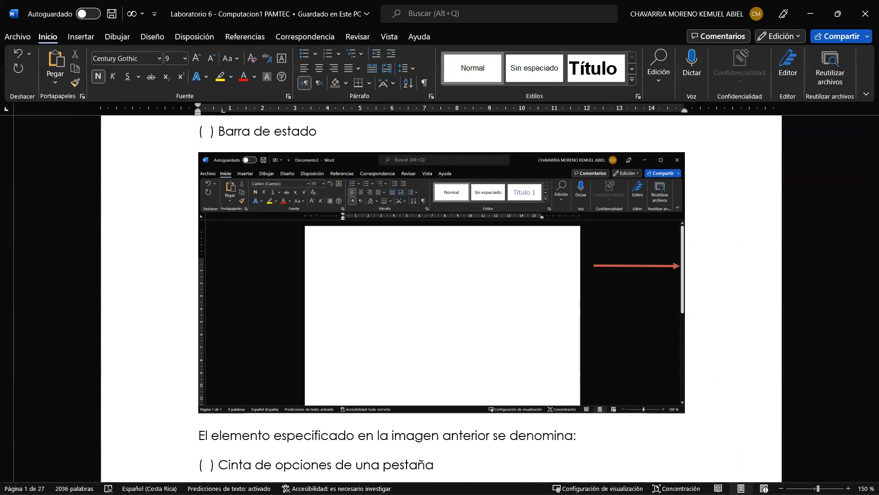
# - In the PLANTILLA WORD 2 document, try the vertical scroll bar by moving down and back up through page 2
pyautogui.moveTo(154, 482)
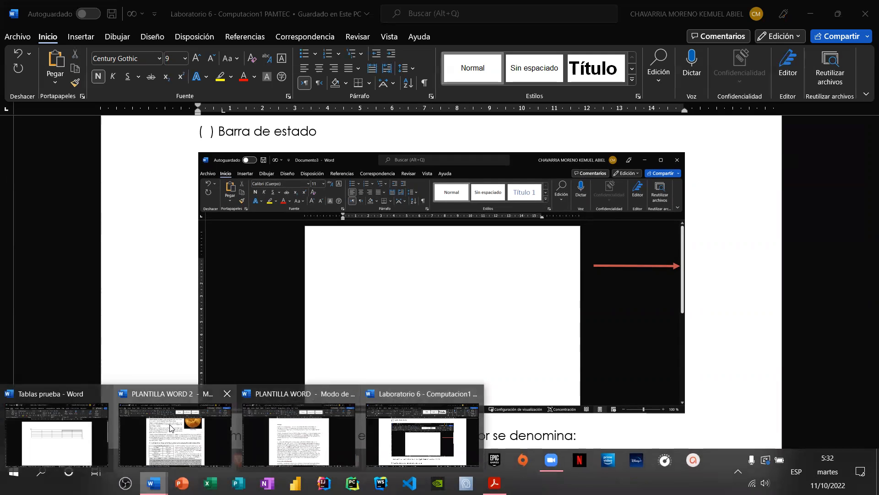
pyautogui.click(175, 435)
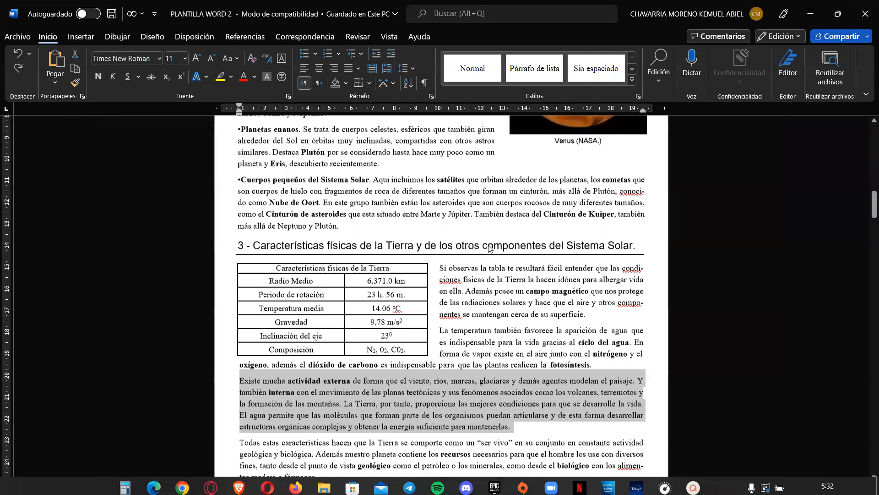
pyautogui.scroll(-3, 540, 303)
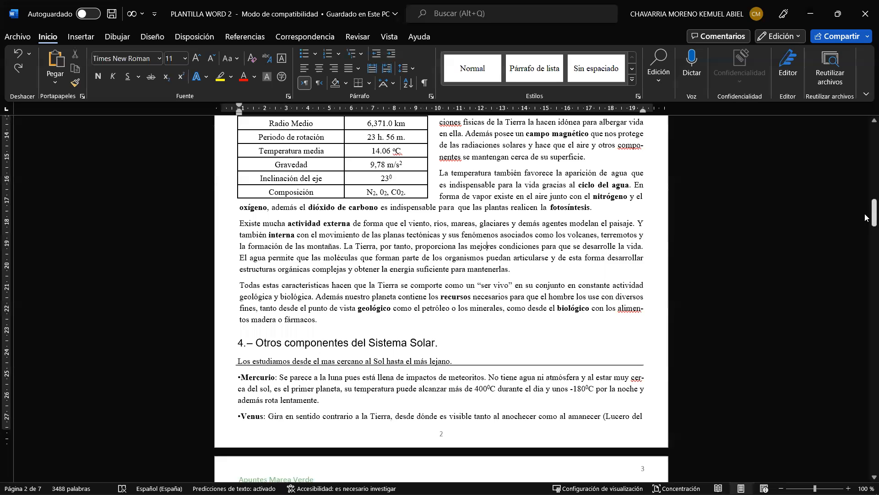
pyautogui.scroll(-1, 865, 227)
pyautogui.moveTo(865, 224); pyautogui.dragTo(865, 202)
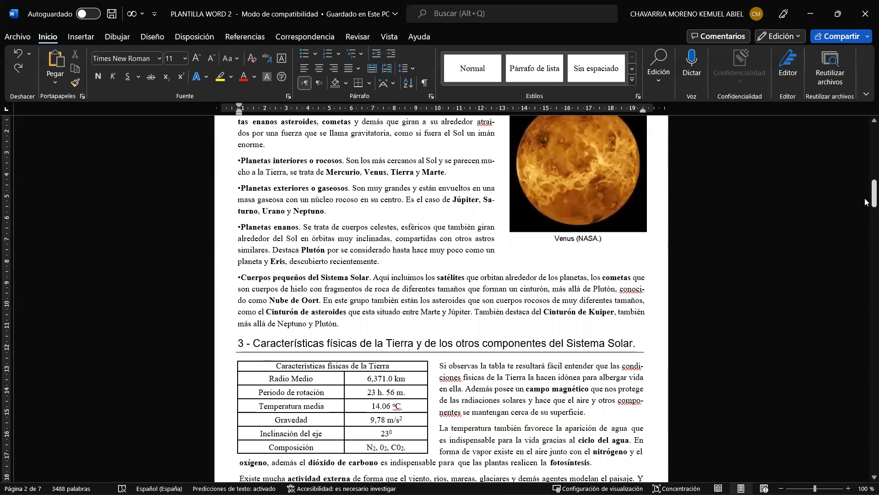
# - Minimize PLANTILLA WORD 2 and compare the lab's scroll bar image with its answer options, from Cinta de opciones to Barra de estado
pyautogui.click(807, 11)
pyautogui.scroll(-4, 296, 325)
pyautogui.scroll(4, 299, 323)
pyautogui.scroll(-1, 377, 296)
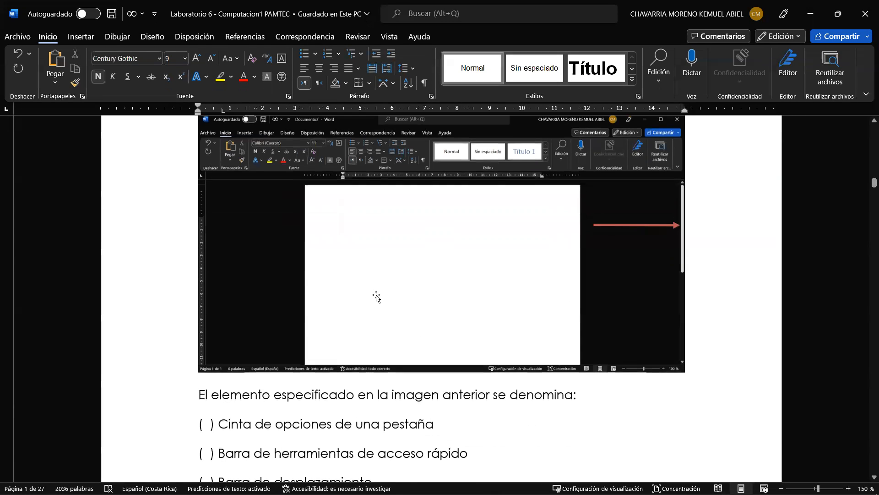
pyautogui.scroll(-1, 376, 297)
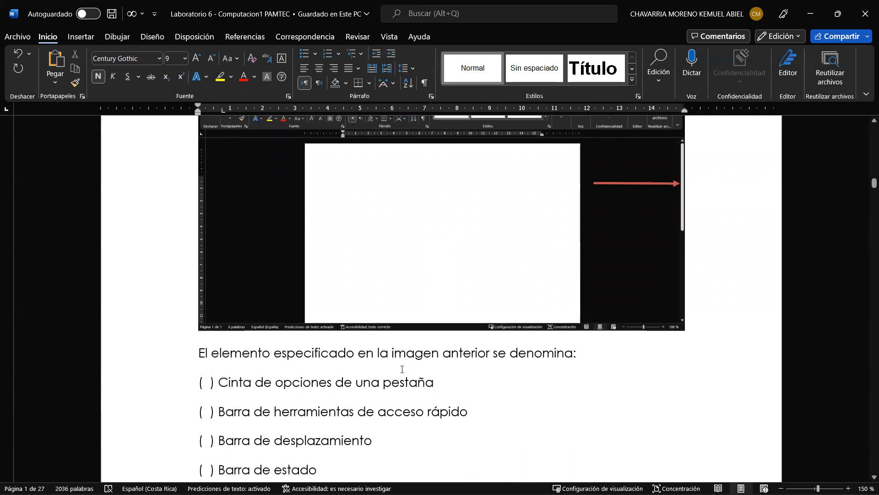
pyautogui.scroll(-1, 402, 369)
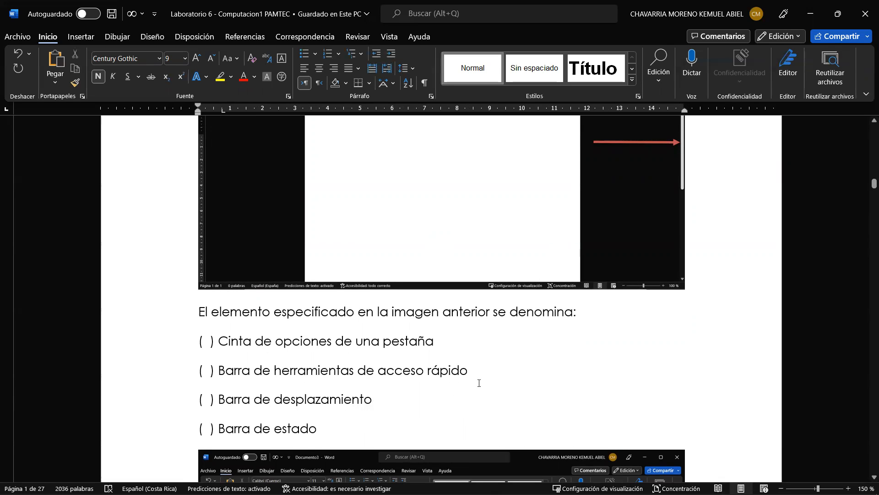
# - Examine the following lab image, whose arrow marks the zoom slider, and its question at the end of page 4
pyautogui.scroll(-5, 478, 383)
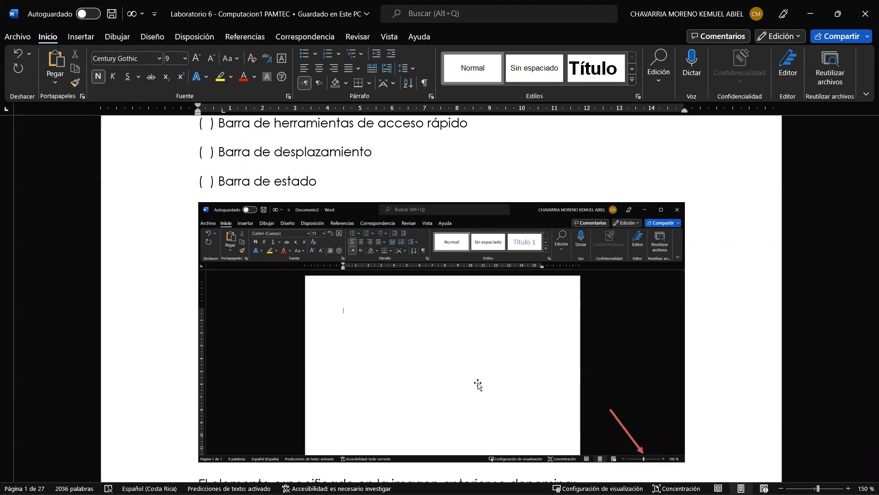
pyautogui.scroll(-2, 477, 384)
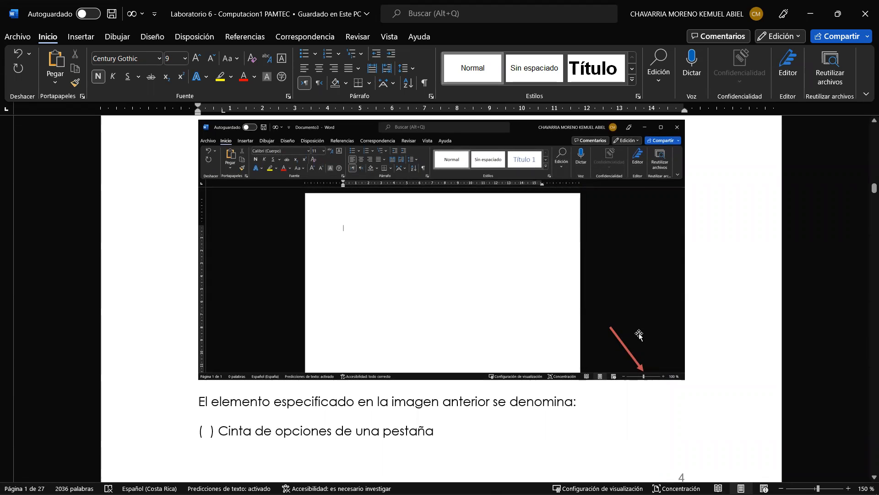
pyautogui.scroll(1, 422, 295)
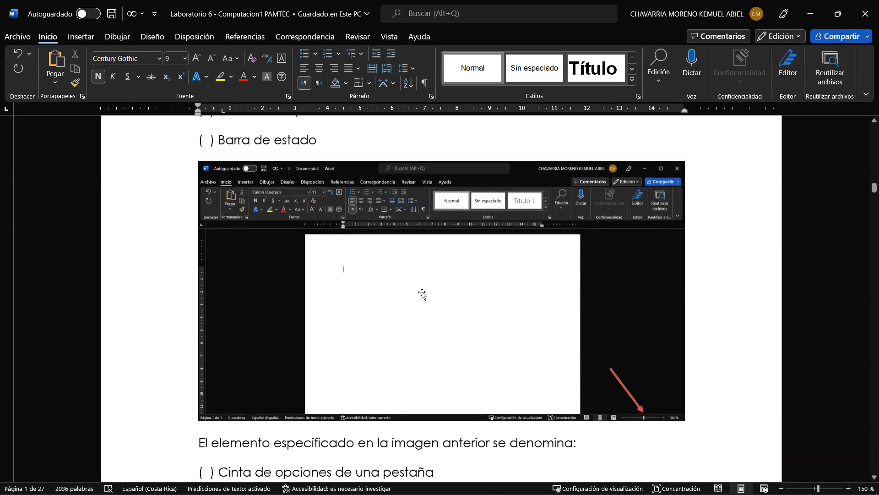
pyautogui.scroll(-1, 422, 295)
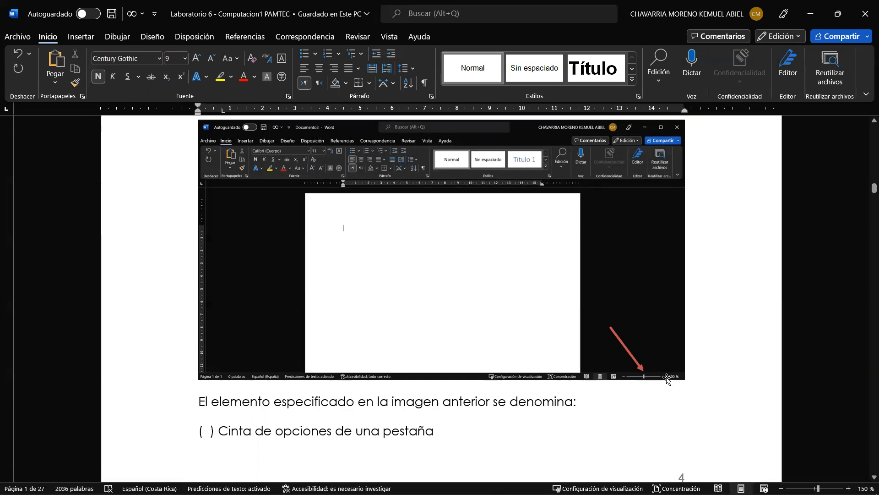
pyautogui.scroll(-5, 392, 348)
pyautogui.scroll(2, 393, 350)
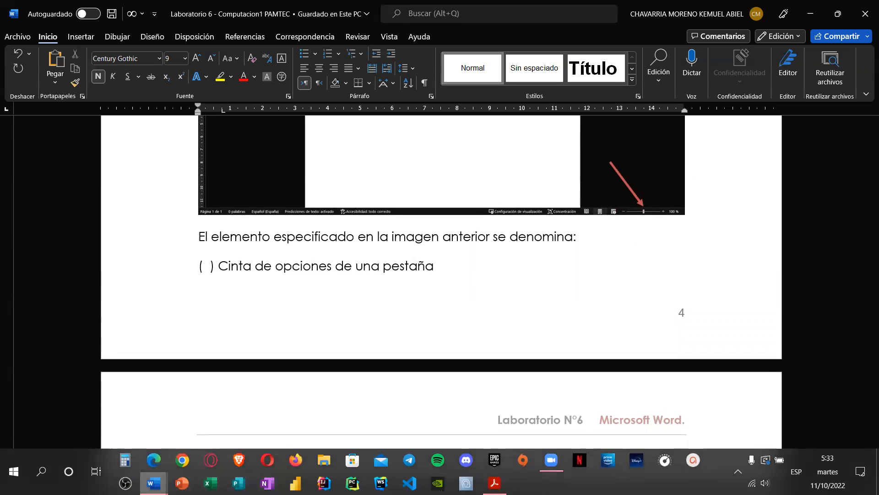
# - Switch to the PLANTILLA WORD 2 document and enlarge its view to 180 %
pyautogui.moveTo(153, 482)
pyautogui.click(174, 424)
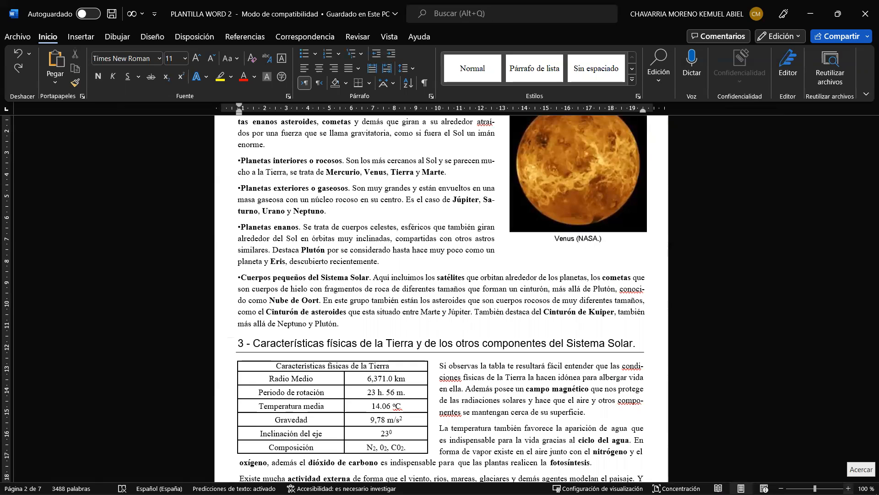
pyautogui.click(848, 488)
pyautogui.click(849, 488)
pyautogui.click(849, 488)
pyautogui.click(848, 488)
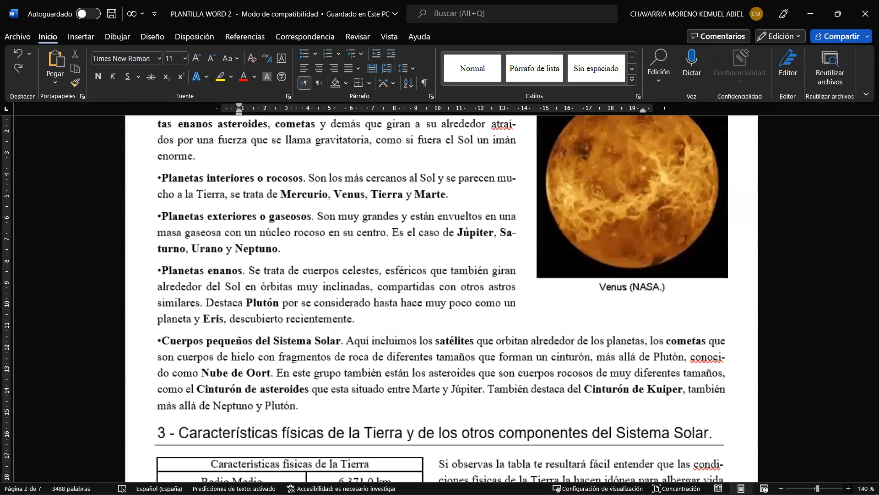
pyautogui.click(849, 488)
pyautogui.click(848, 489)
pyautogui.click(849, 488)
pyautogui.click(848, 488)
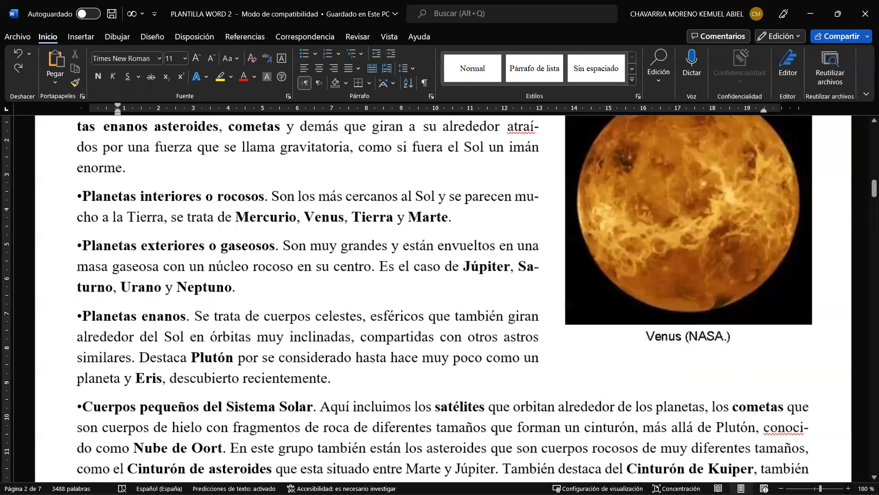
# - Reduce the PLANTILLA WORD 2 view to 150 % and further down to 70 %
pyautogui.click(782, 488)
pyautogui.click(781, 488)
pyautogui.click(781, 488)
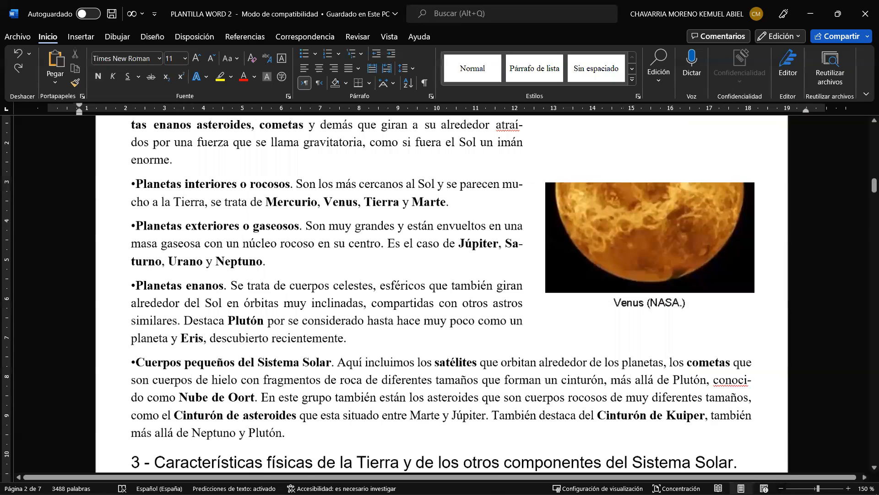
pyautogui.scroll(-6, 442, 294)
pyautogui.scroll(-2, 636, 387)
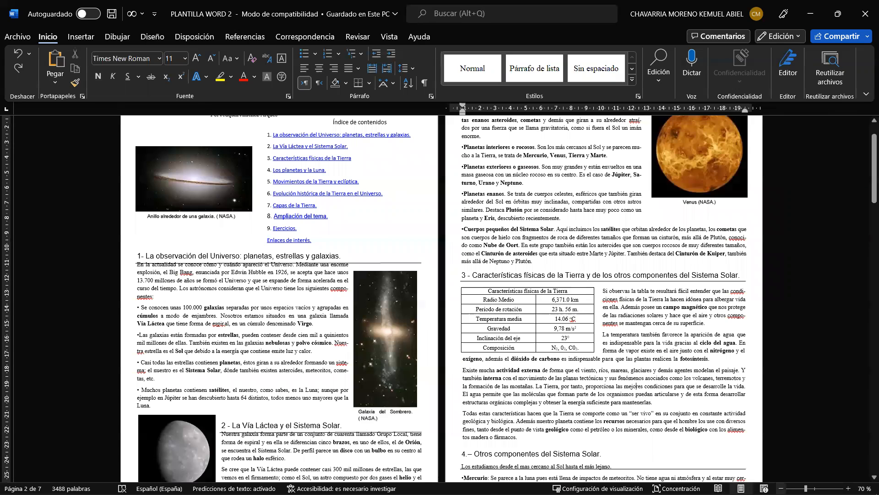
# - Enlarge the PLANTILLA WORD 2 view to 100 % and accept that percentage in the Zoom dialog
pyautogui.scroll(1, 637, 386)
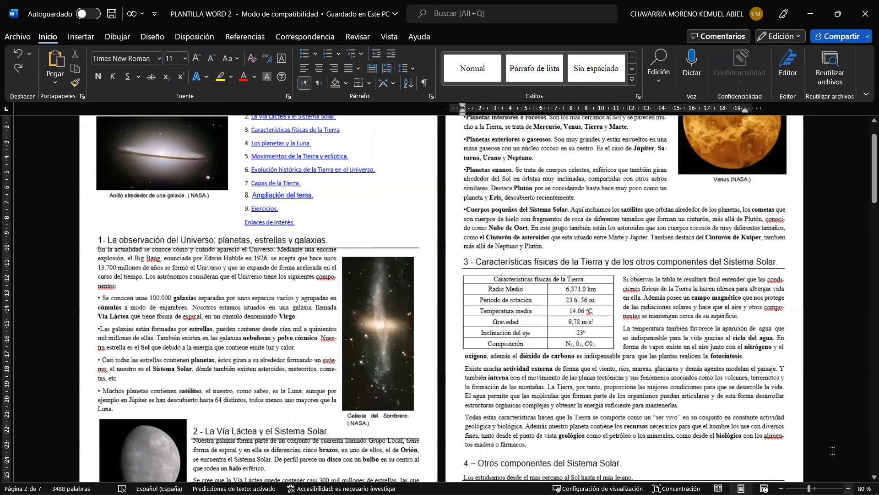
pyautogui.scroll(2, 707, 365)
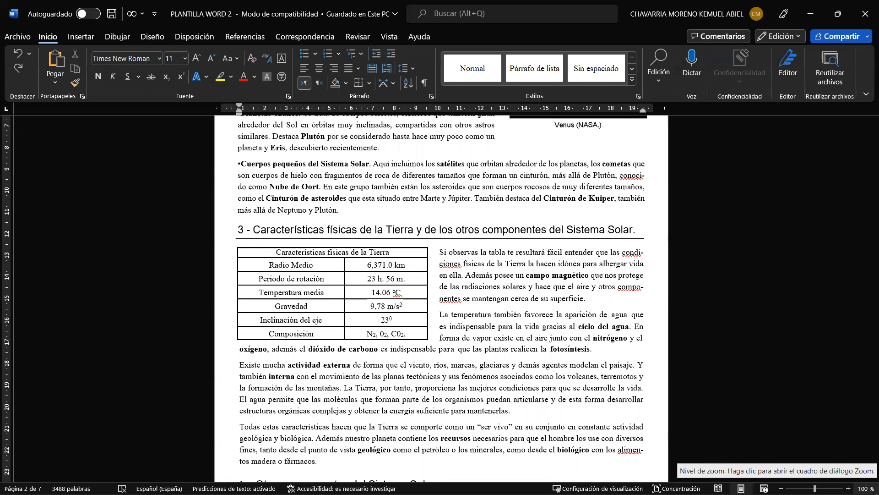
pyautogui.click(866, 488)
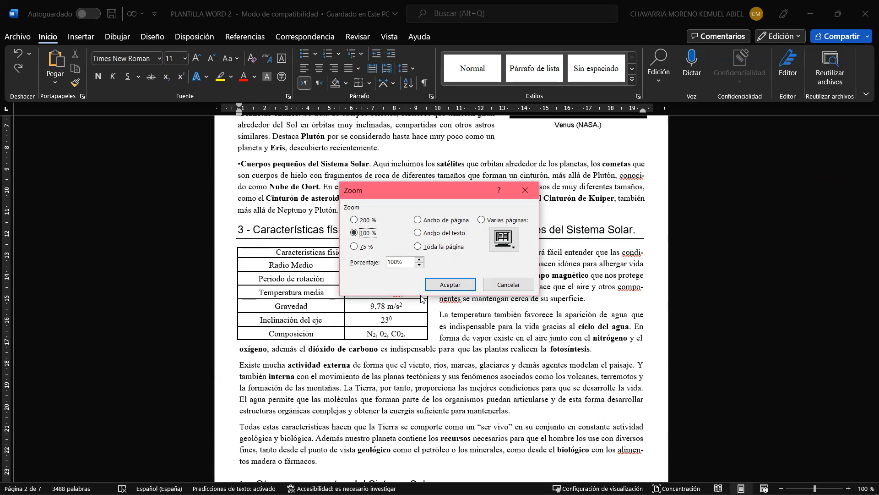
pyautogui.click(461, 290)
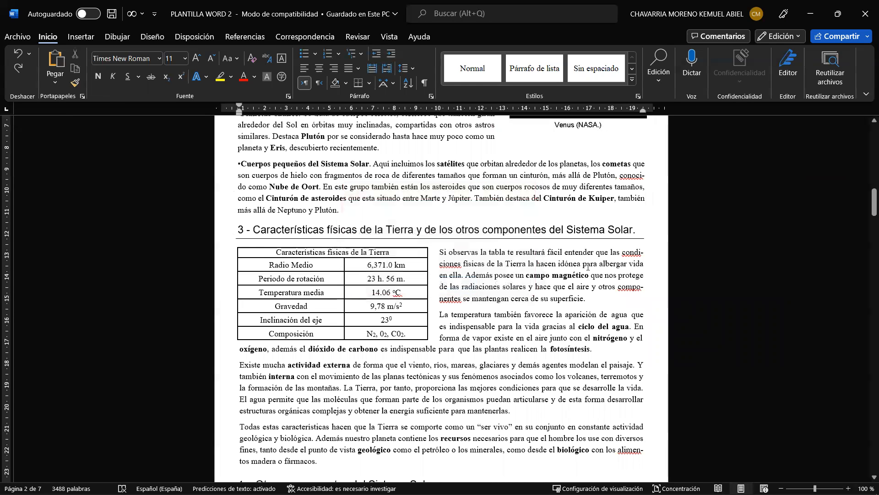
# - Minimize PLANTILLA WORD 2 and examine the lab image marking the document view buttons, with its options from Barra de título to Barra de estado
pyautogui.click(809, 14)
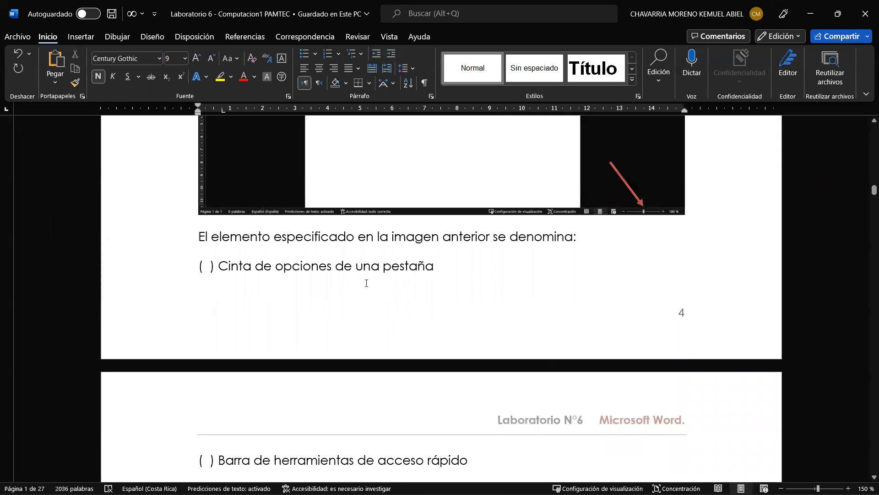
pyautogui.scroll(-10, 366, 283)
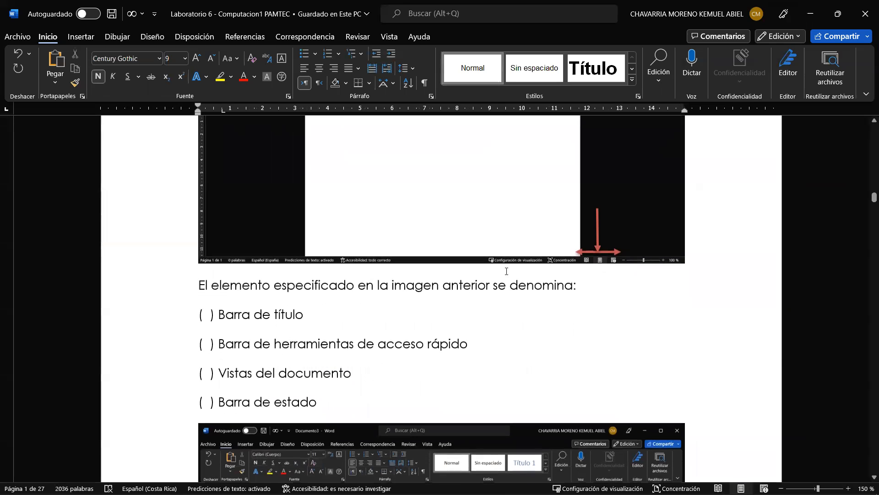
pyautogui.scroll(1, 591, 247)
pyautogui.scroll(2, 593, 248)
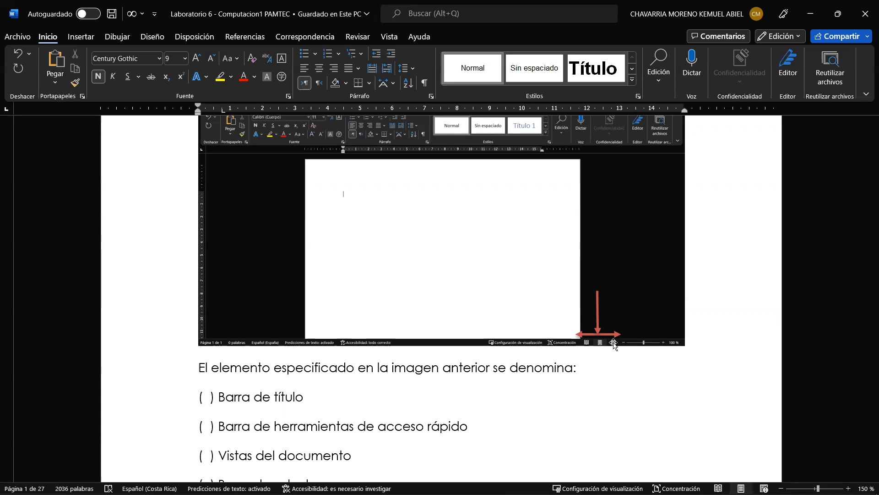
pyautogui.scroll(-2, 601, 337)
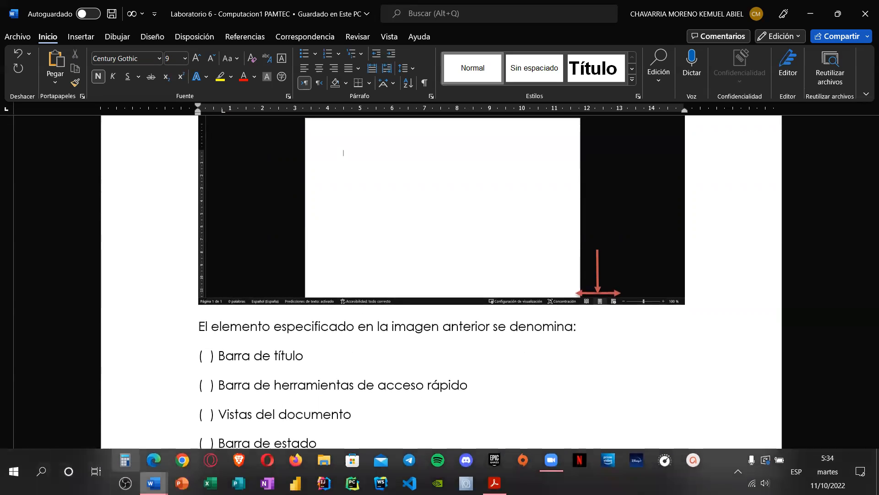
# - Inspect the document view buttons such as Modo de lectura in PLANTILLA WORD 2, and return to the lab's matching question
pyautogui.moveTo(154, 483)
pyautogui.click(176, 421)
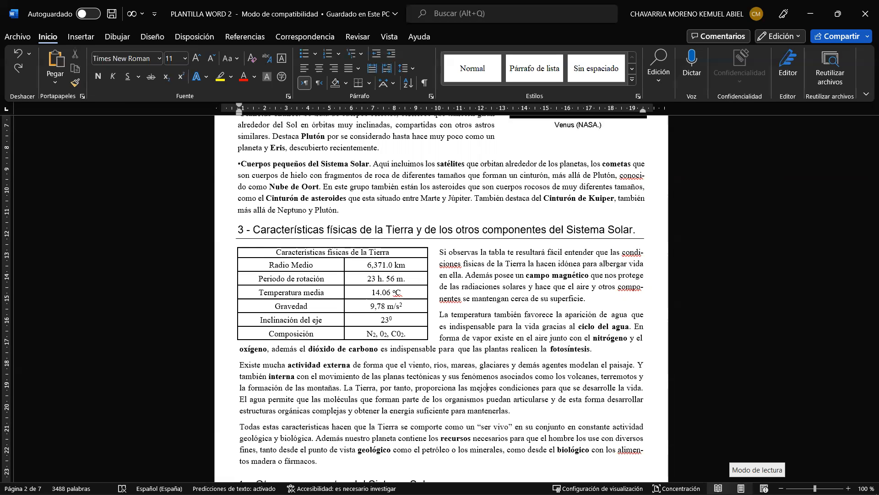
pyautogui.click(807, 15)
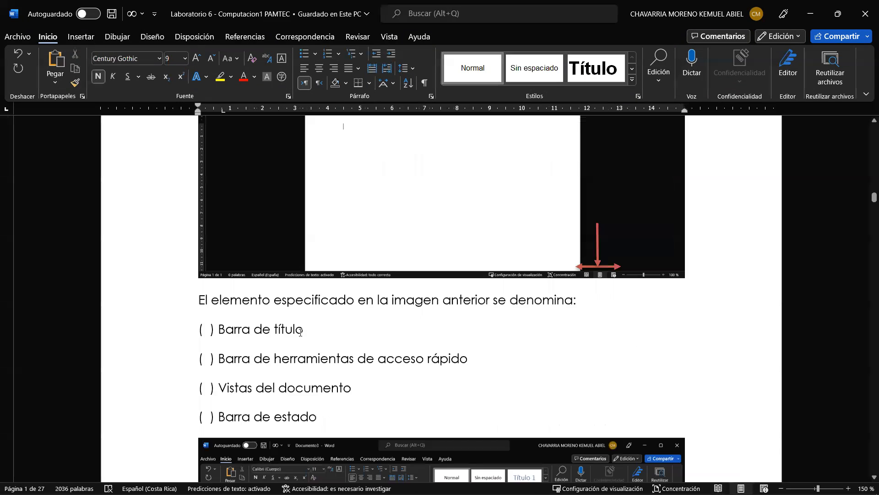
pyautogui.scroll(-1, 299, 331)
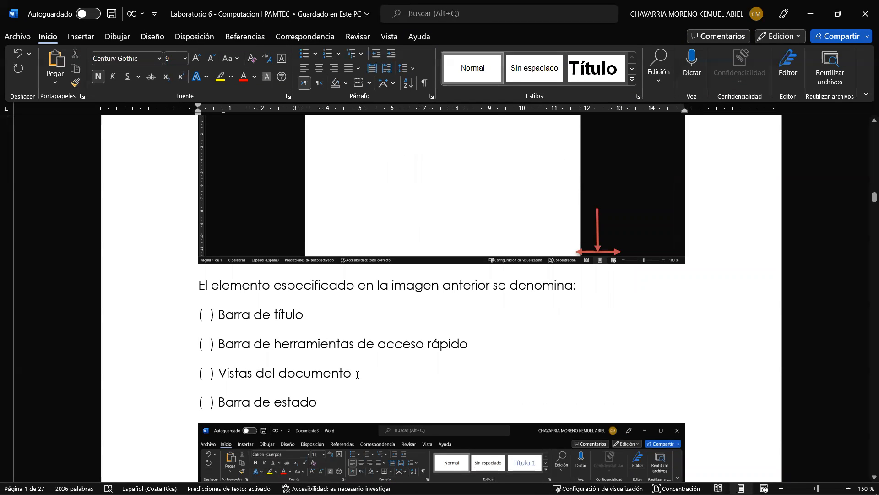
# - Examine the last image on page 5 of the lab, which marks the status bar, and its answer options on the following page
pyautogui.scroll(-10, 357, 374)
pyautogui.scroll(2, 356, 376)
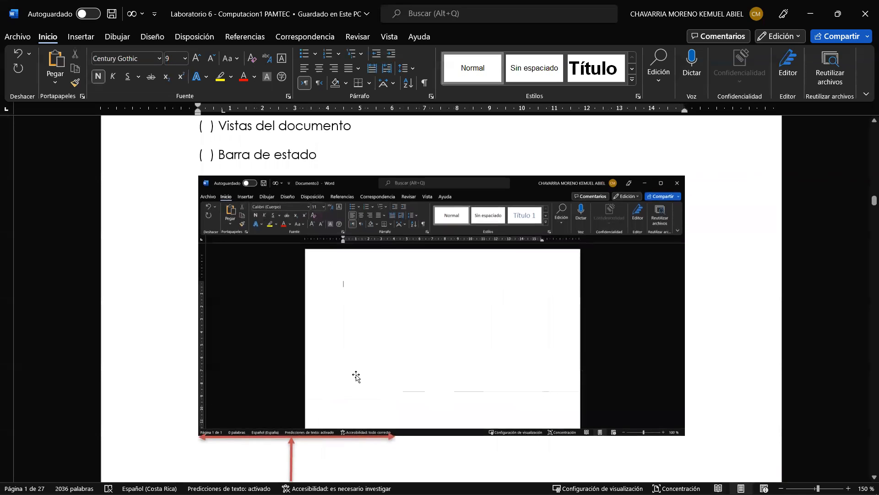
pyautogui.scroll(-3, 356, 377)
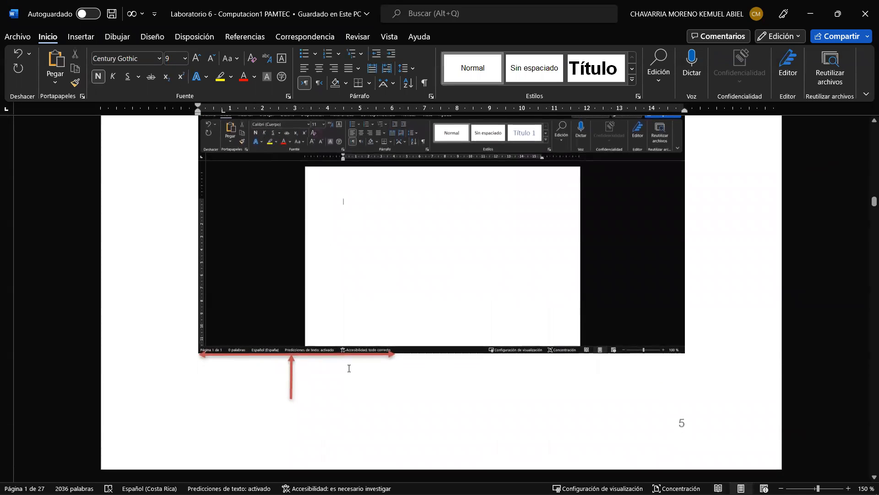
pyautogui.scroll(2, 346, 367)
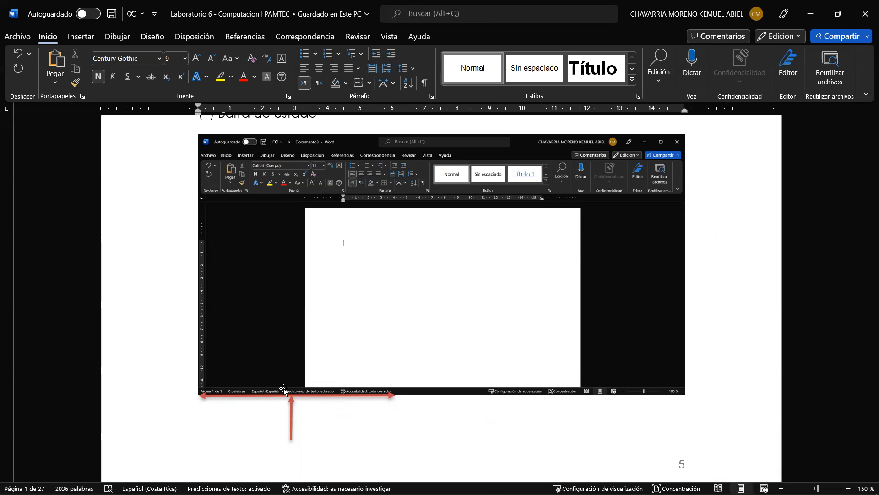
pyautogui.scroll(-8, 284, 388)
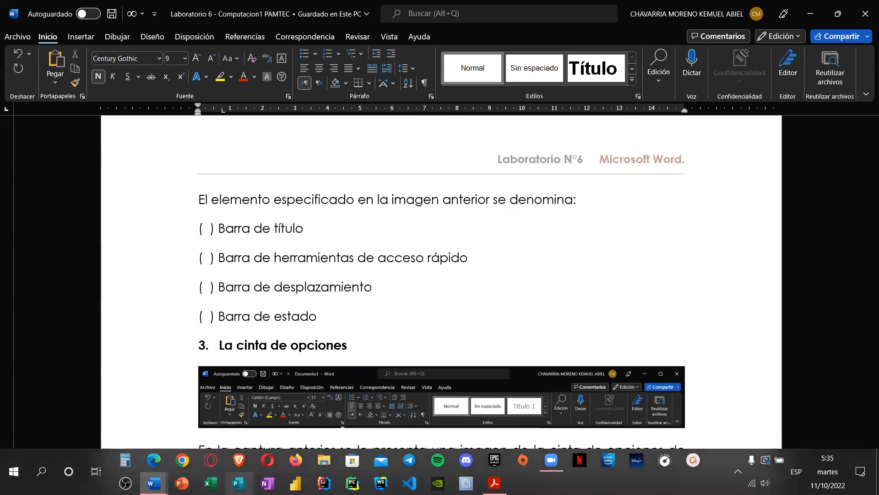
# - Switch to PLANTILLA WORD 2, browse the proofing languages around Español (España) in the Idioma dialog, and close it without changes
pyautogui.moveTo(154, 483)
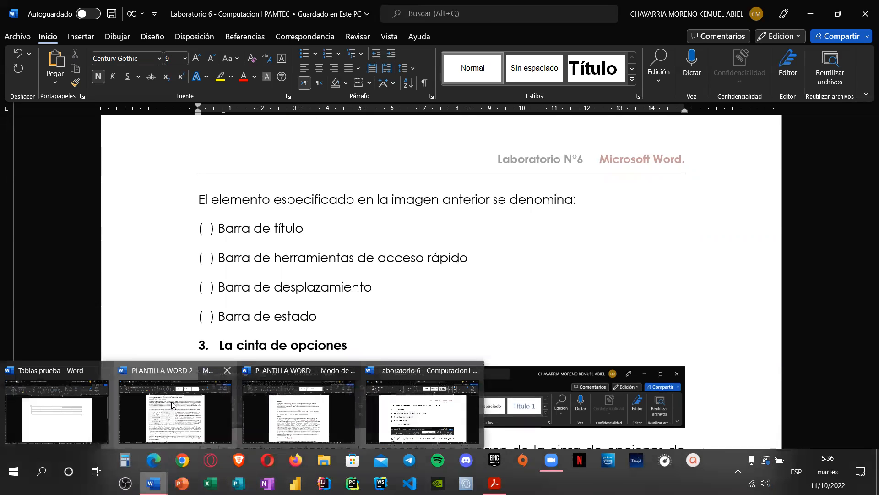
pyautogui.click(172, 404)
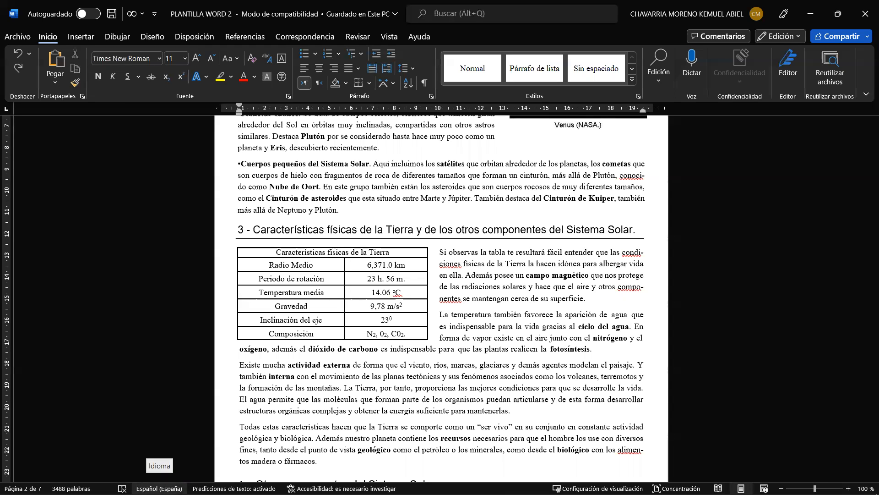
pyautogui.click(156, 488)
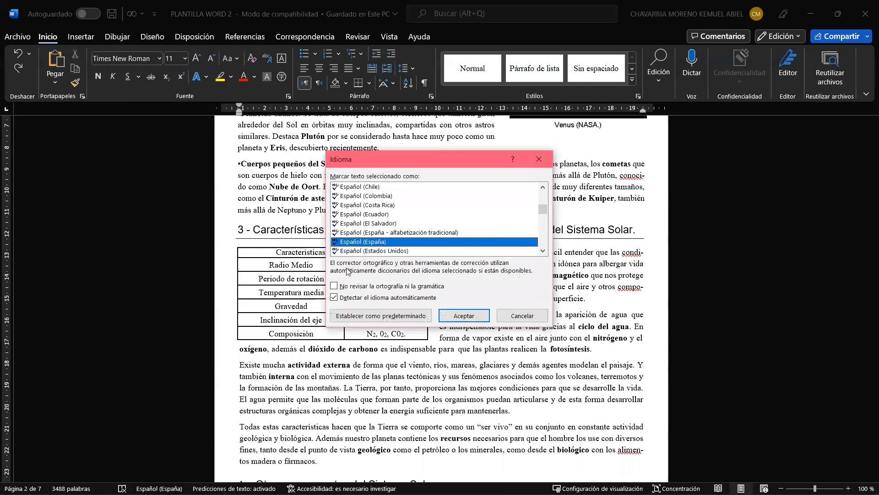
pyautogui.scroll(-1, 385, 222)
pyautogui.scroll(-7, 385, 222)
pyautogui.scroll(7, 384, 222)
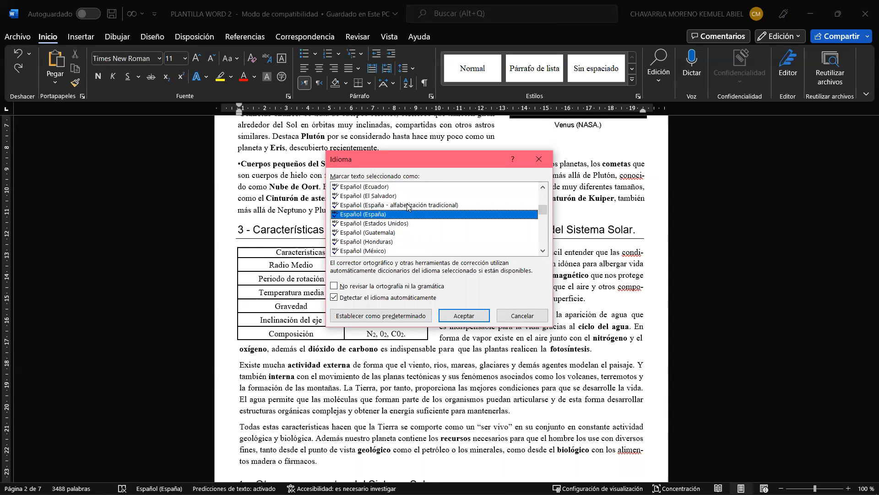
pyautogui.click(535, 158)
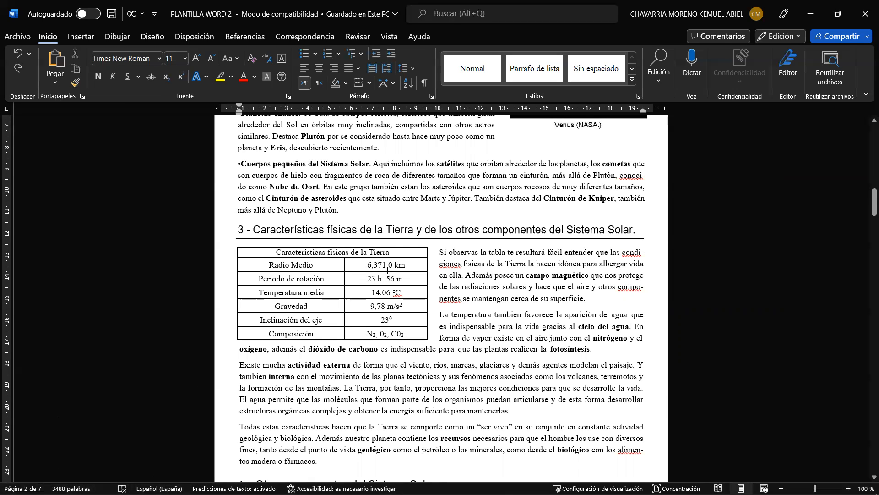
# - Minimize PLANTILLA WORD 2, review the lab's status bar question and read the section 3 question on La cinta de opciones
pyautogui.click(804, 14)
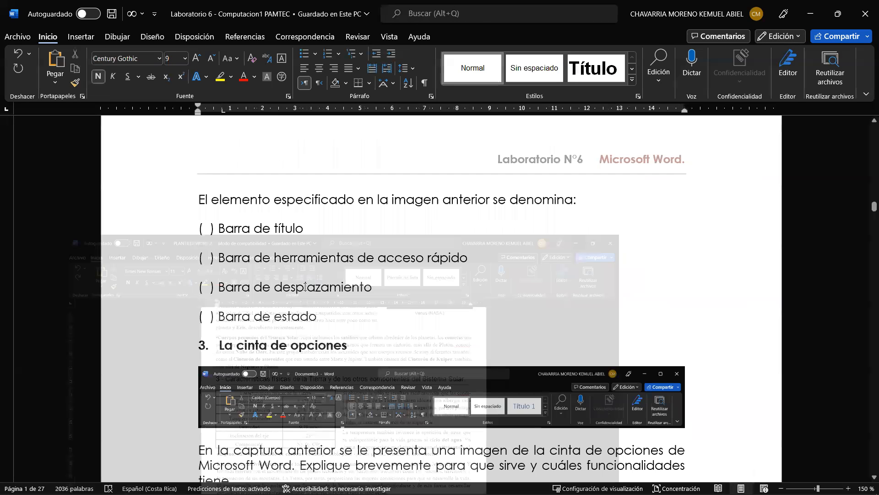
pyautogui.scroll(-5, 294, 288)
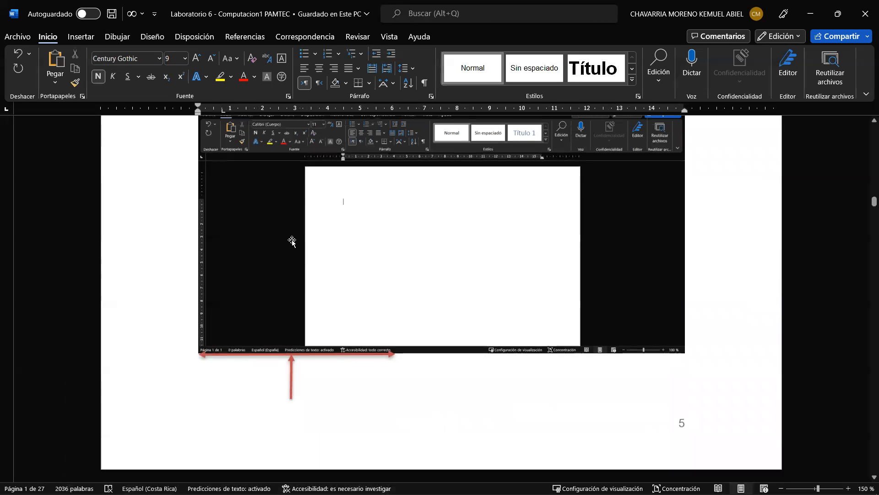
pyautogui.scroll(-6, 292, 241)
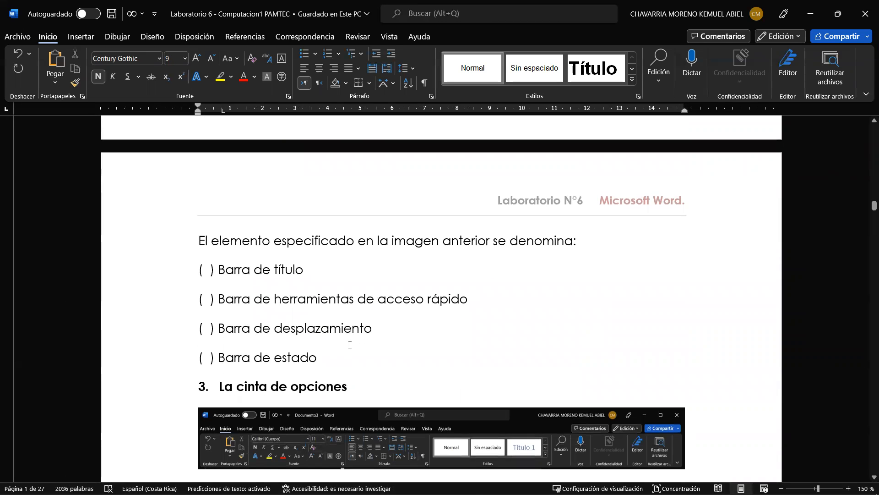
pyautogui.scroll(-5, 349, 345)
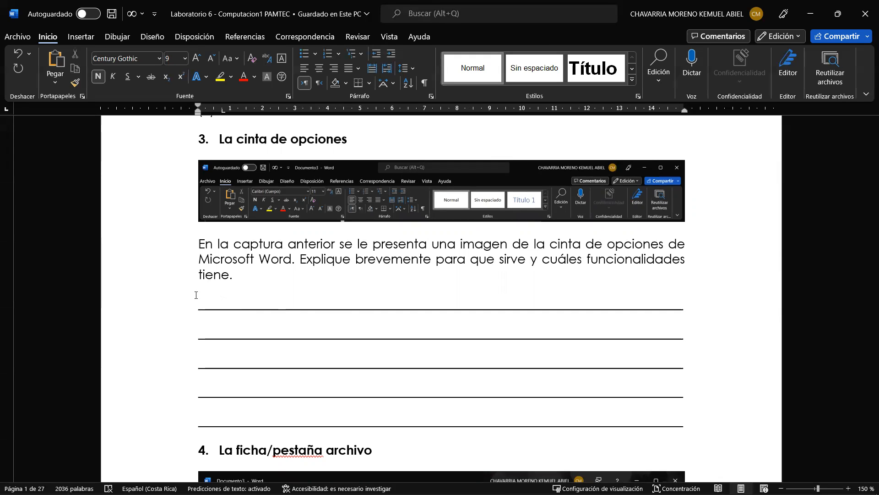
pyautogui.click(262, 273)
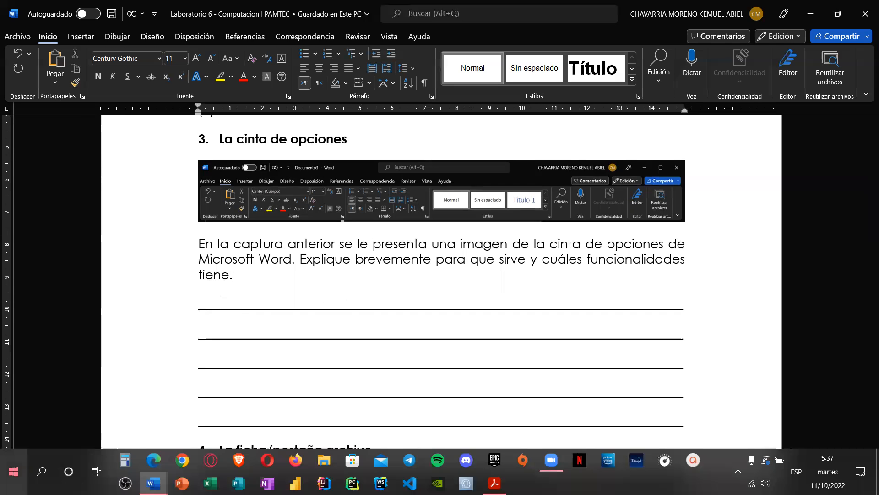
# - Switch to PLANTILLA WORD 2 and look through the ribbon commands of Insertar, Dibujar, Diseño, Referencias, Vista and Revisar, returning to Inicio
pyautogui.click(154, 483)
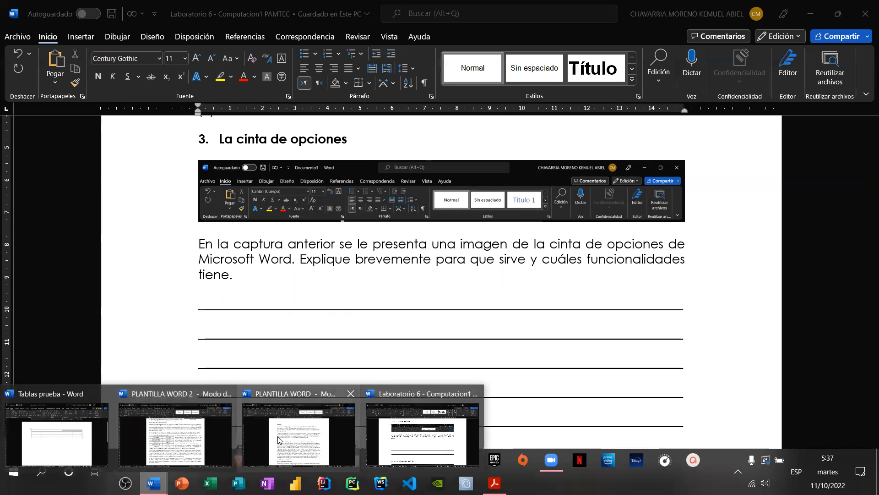
pyautogui.click(175, 435)
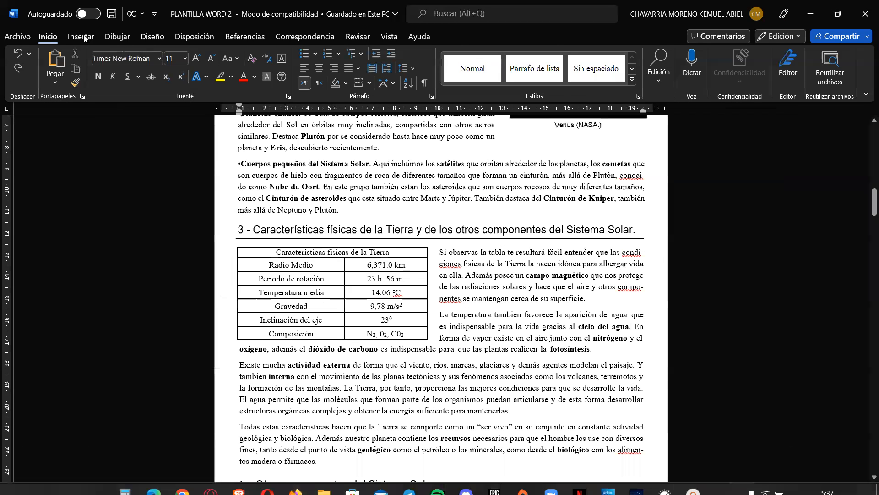
pyautogui.click(81, 36)
pyautogui.click(117, 37)
pyautogui.click(82, 36)
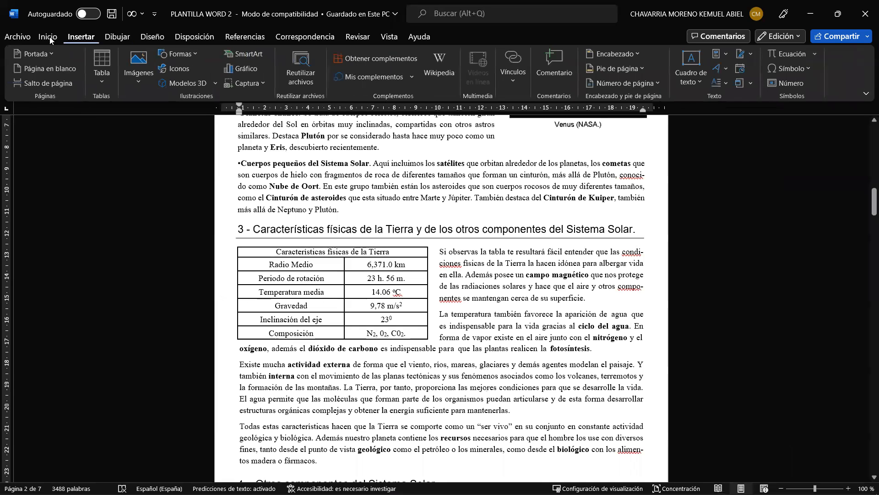
pyautogui.click(124, 37)
pyautogui.click(149, 38)
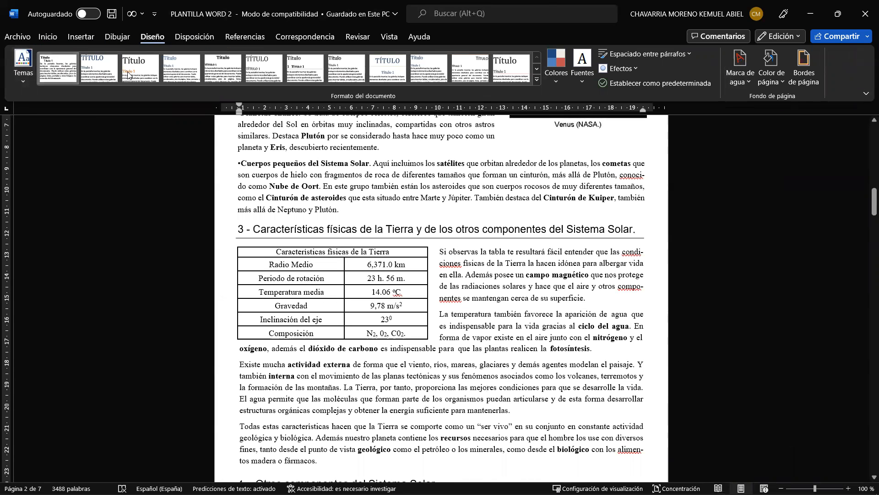
pyautogui.click(245, 37)
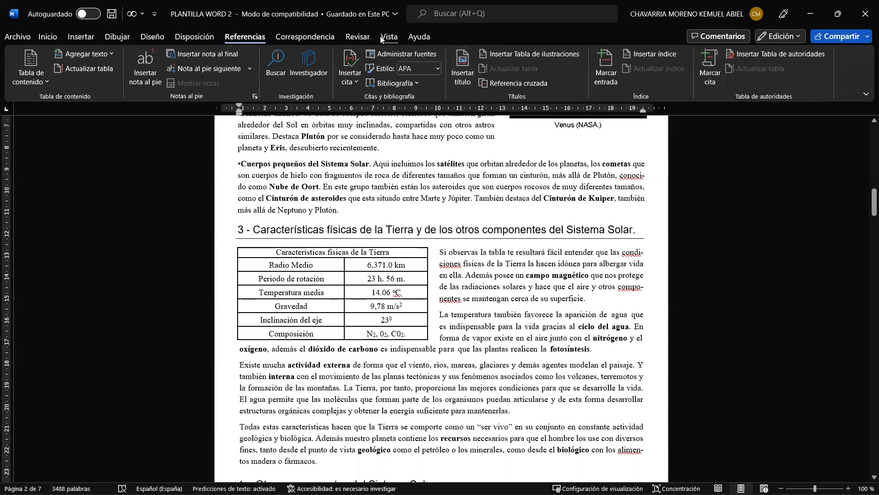
pyautogui.click(389, 37)
pyautogui.click(358, 36)
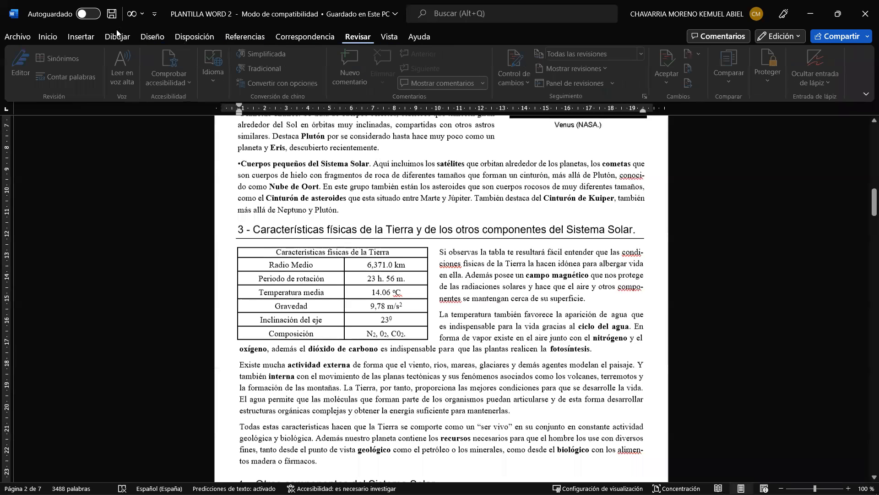
pyautogui.click(81, 37)
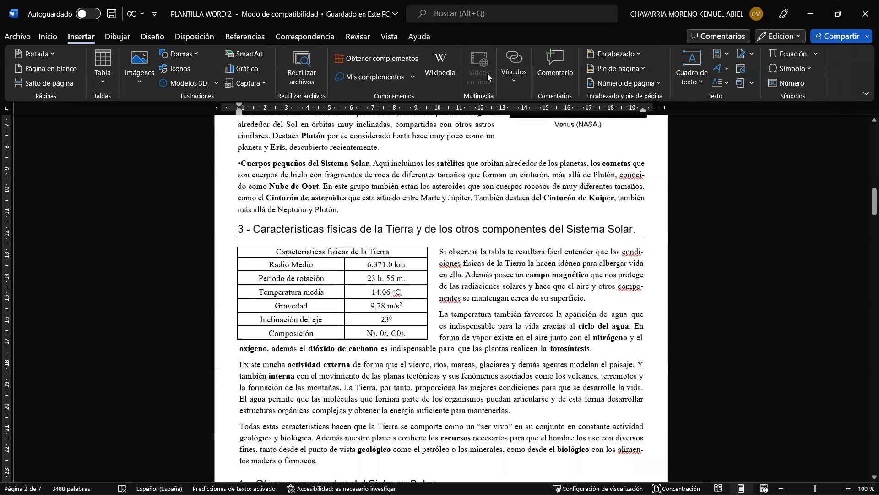
pyautogui.click(54, 38)
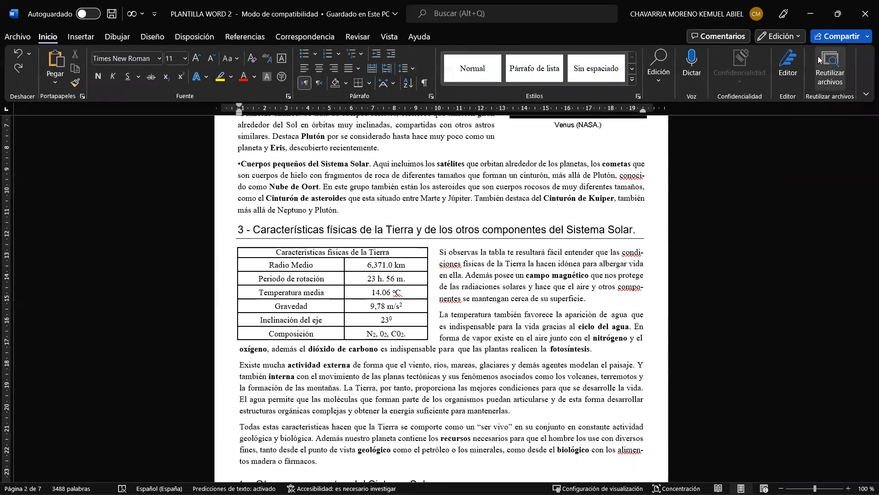
# - Minimize PLANTILLA WORD 2 and examine the image in the lab's section 4, La ficha/pestaña archivo
pyautogui.click(810, 13)
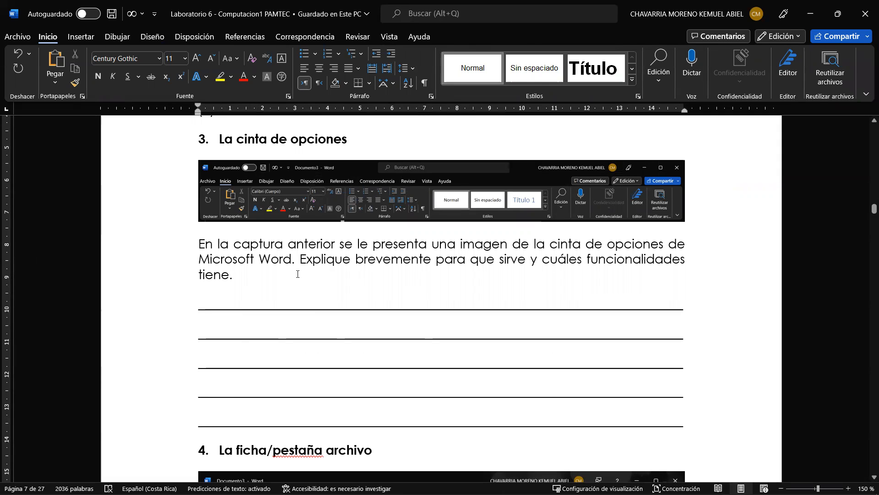
pyautogui.scroll(-8, 297, 274)
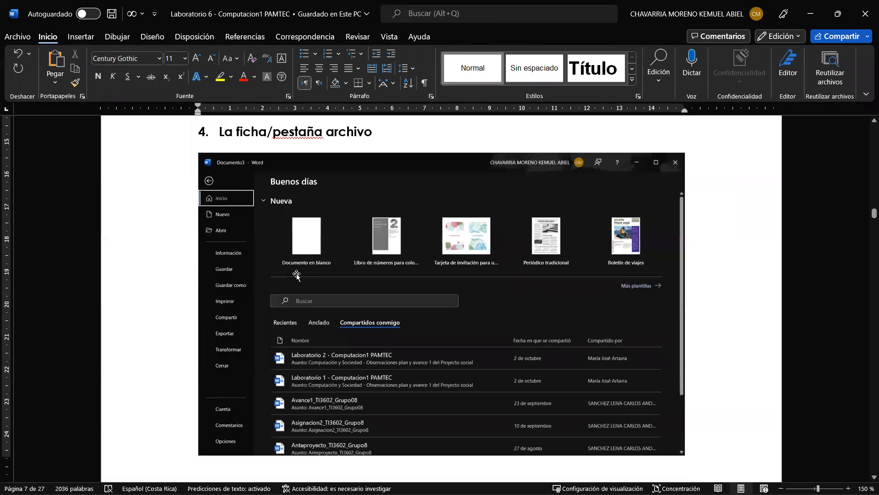
# - Examine the rest of the section 4 image and read the question on what the ficha/pestaña archivo is for
pyautogui.scroll(1, 296, 274)
pyautogui.scroll(-1, 296, 274)
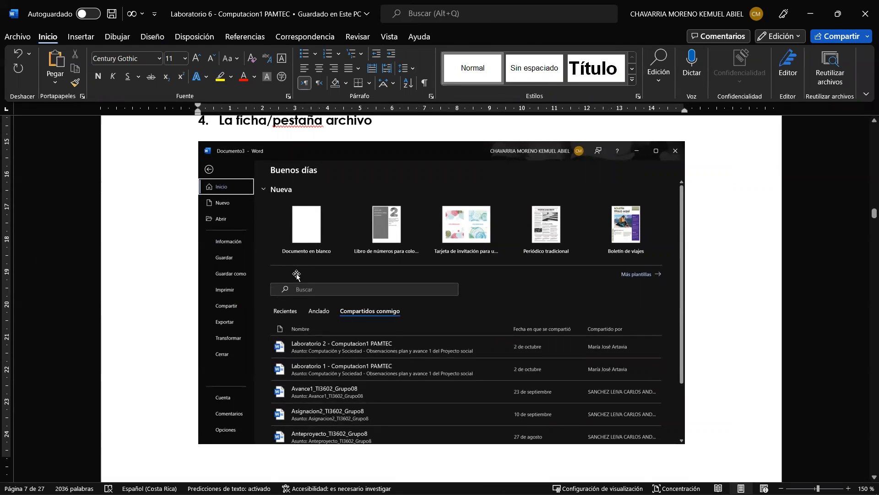
pyautogui.scroll(1, 296, 275)
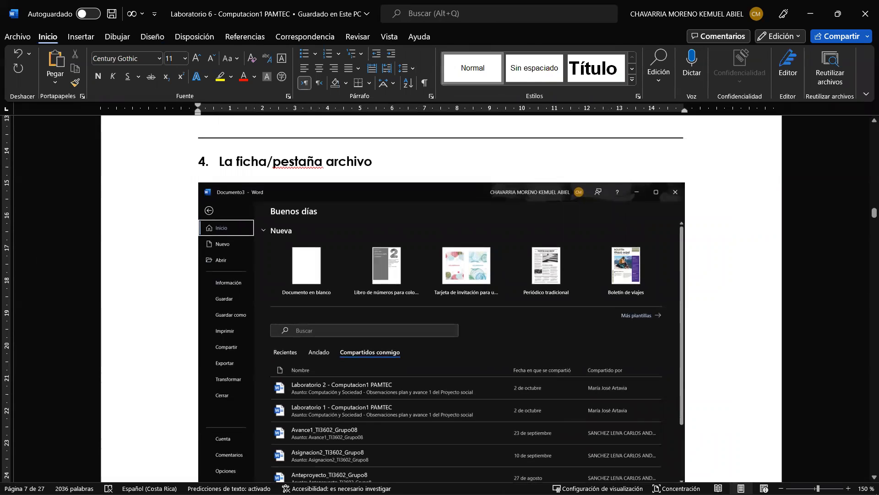
pyautogui.scroll(-10, 220, 312)
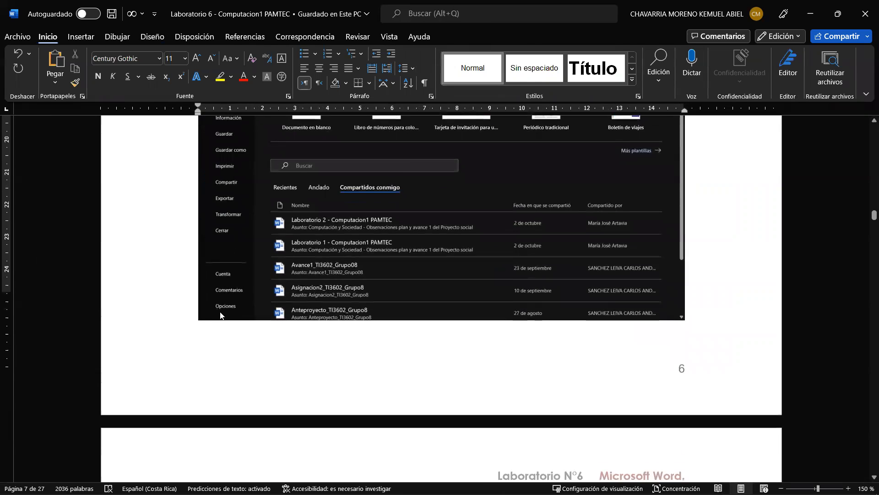
pyautogui.scroll(-3, 221, 313)
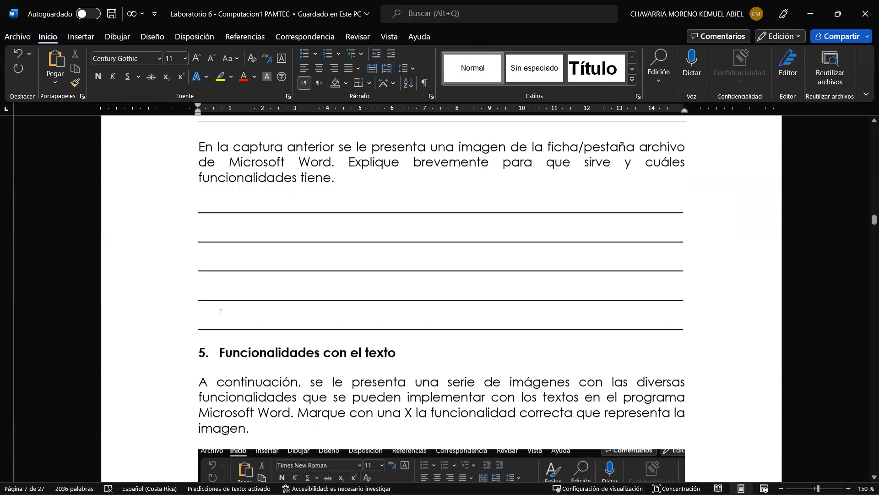
pyautogui.scroll(2, 220, 312)
pyautogui.scroll(-1, 220, 312)
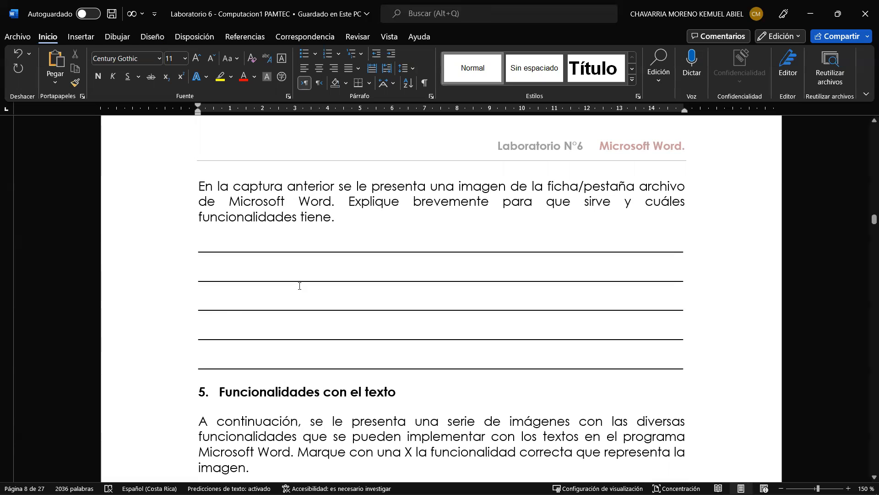
# - Switch to PLANTILLA WORD 2, look through the Imprimir and Compartir options of Archivo, and return to the document
pyautogui.moveTo(27, 492)
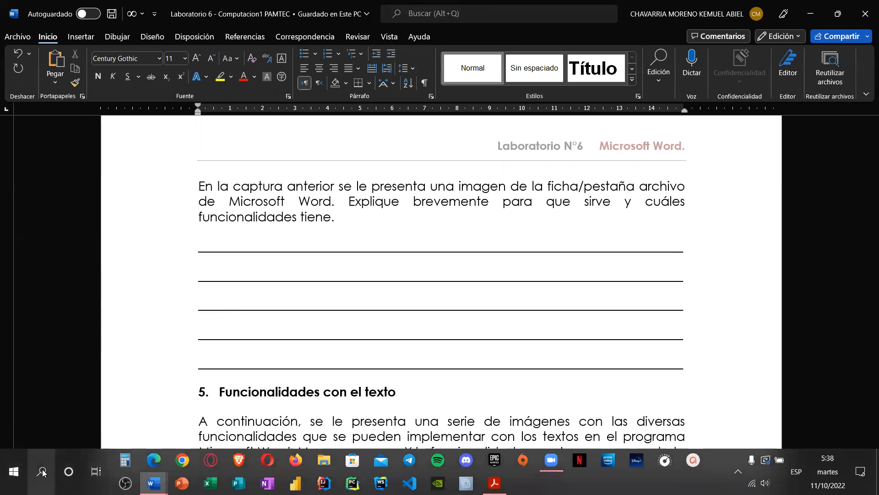
pyautogui.moveTo(154, 483)
pyautogui.click(170, 414)
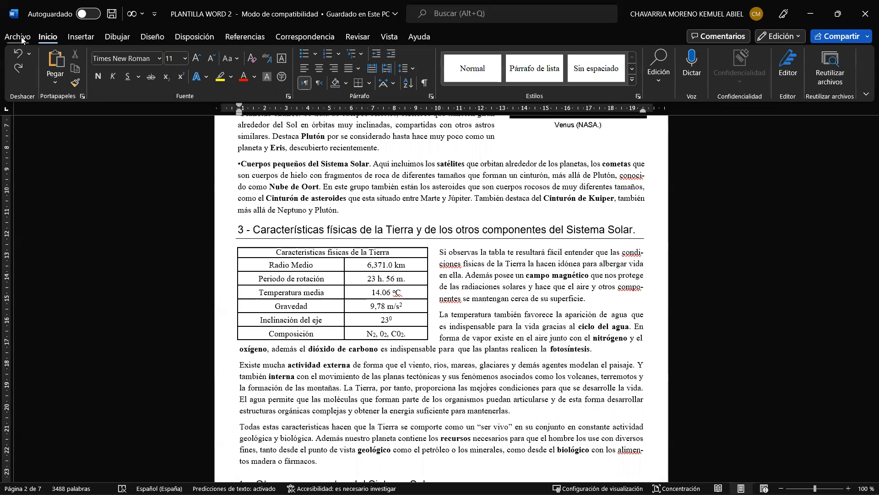
pyautogui.click(21, 36)
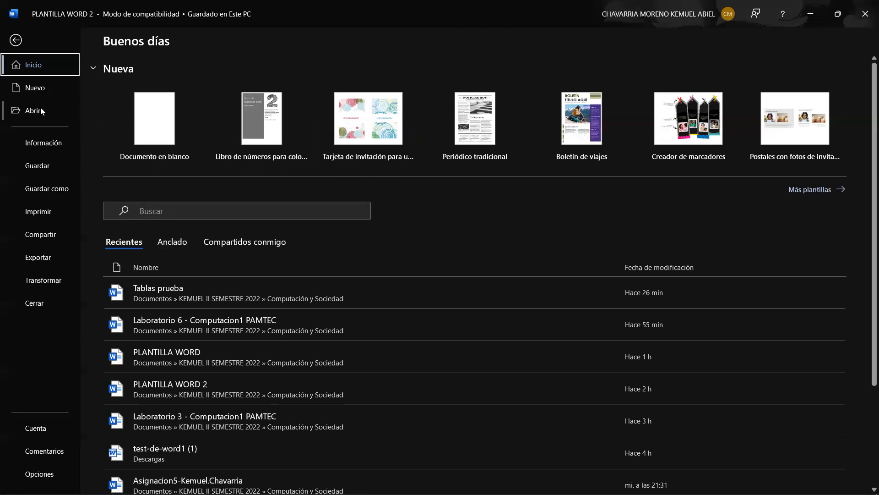
pyautogui.click(39, 212)
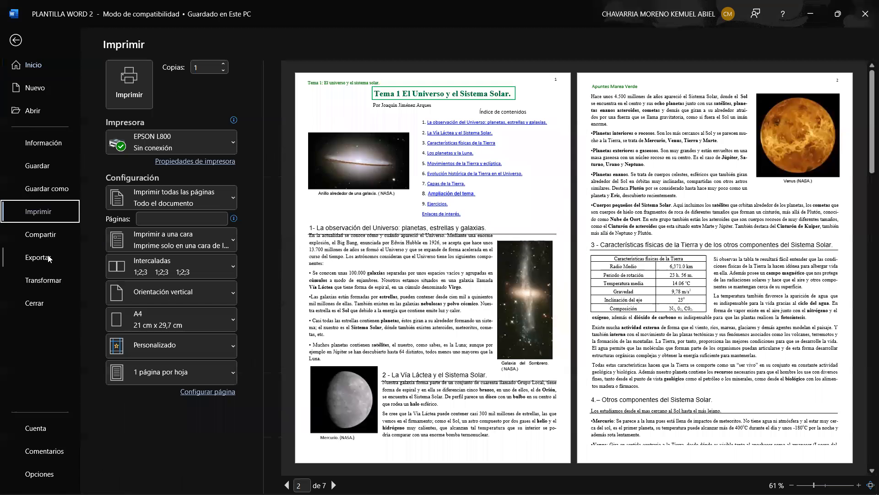
pyautogui.click(50, 235)
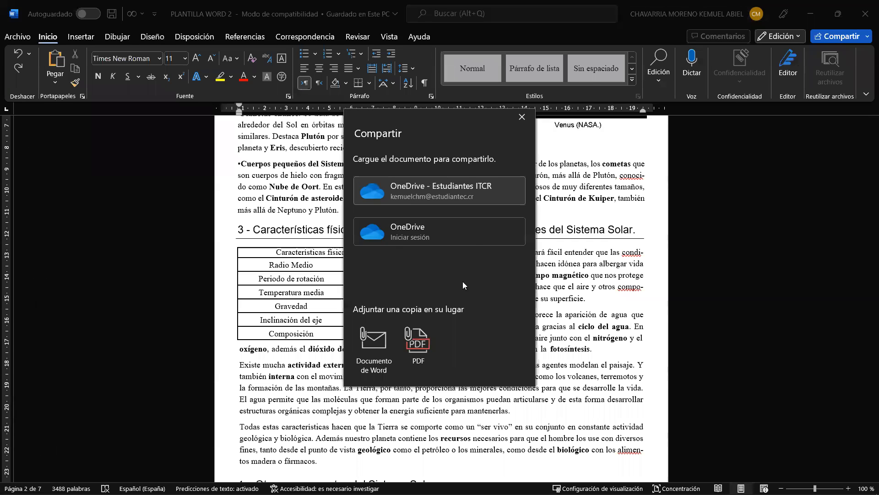
pyautogui.click(522, 117)
pyautogui.click(18, 43)
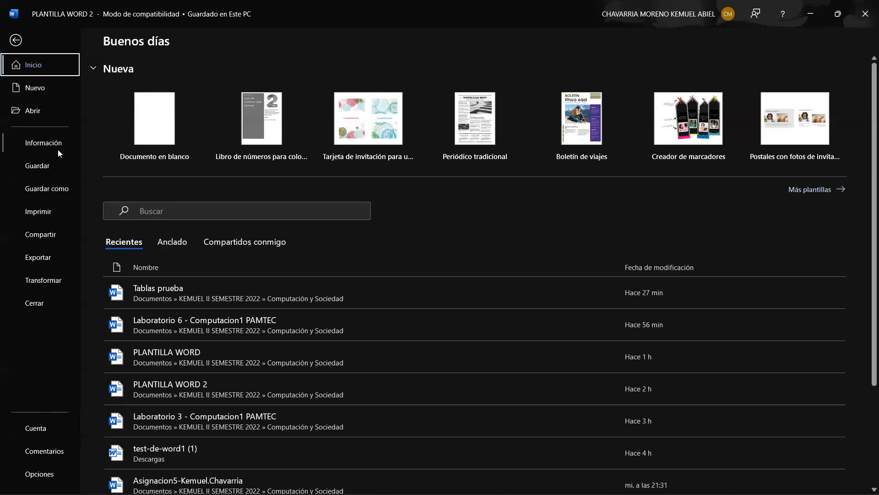
pyautogui.click(16, 40)
pyautogui.click(15, 39)
pyautogui.click(15, 40)
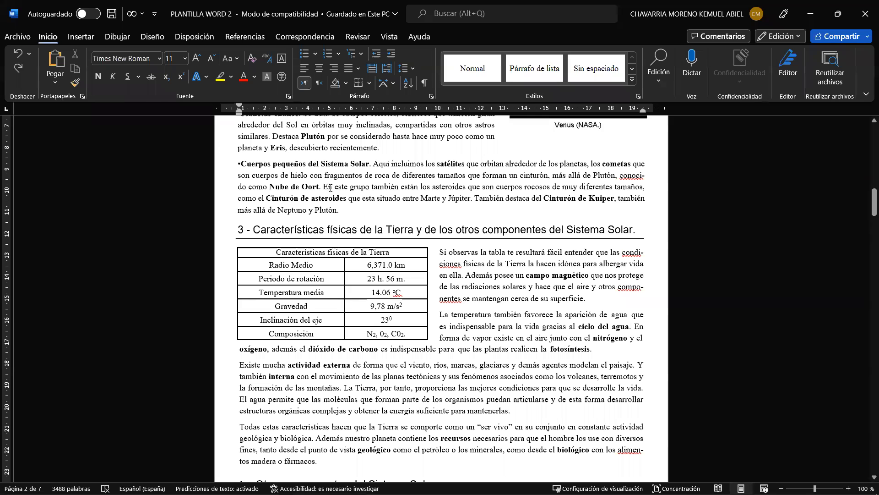
# - Minimize PLANTILLA WORD 2 and read the lab's section 5, Funcionalidades con el texto, through its first multiple-choice question
pyautogui.click(813, 18)
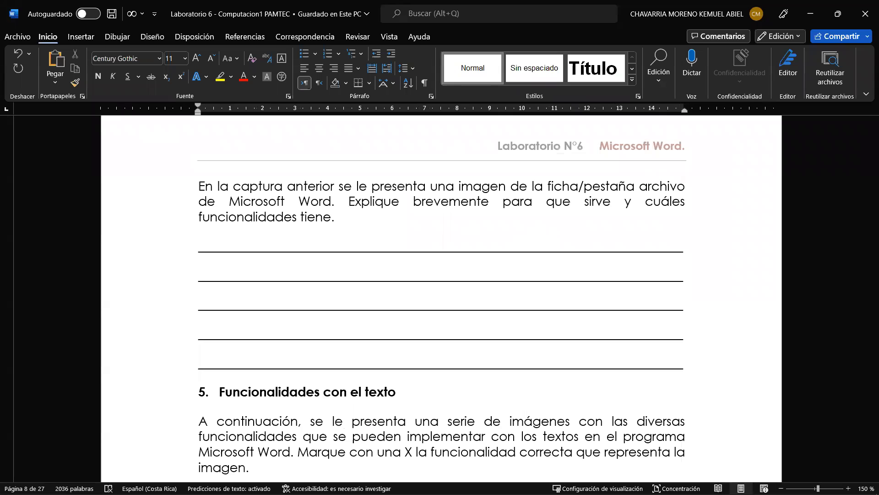
pyautogui.scroll(-1, 270, 337)
pyautogui.scroll(-5, 271, 337)
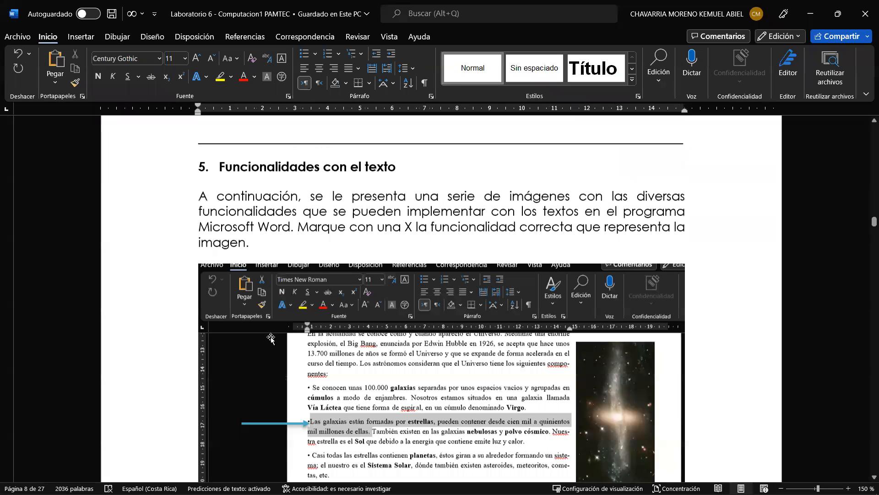
pyautogui.scroll(1, 271, 338)
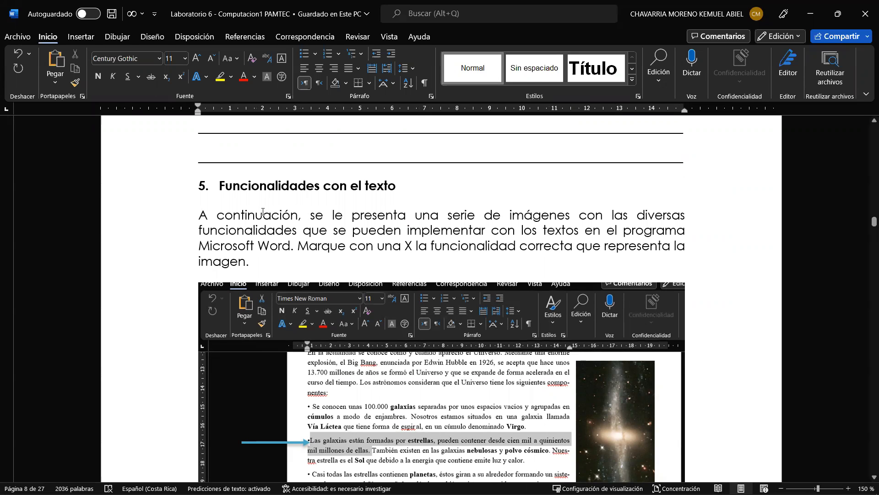
pyautogui.scroll(-1, 263, 209)
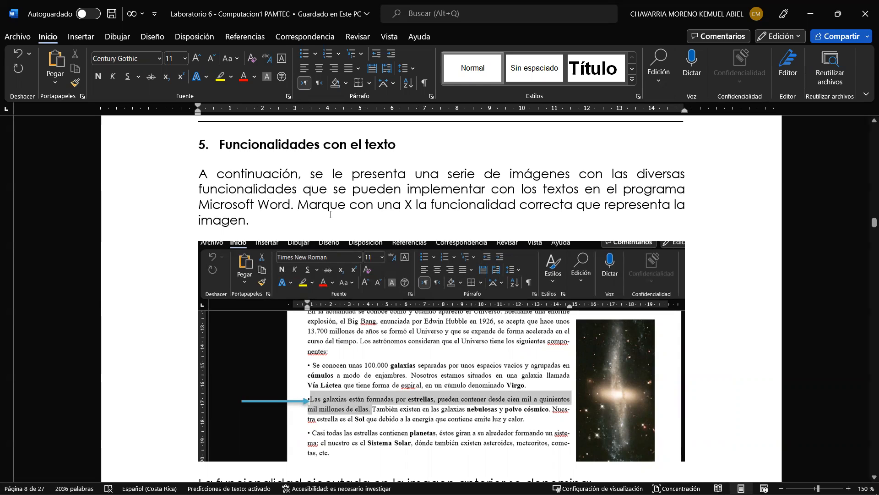
pyautogui.scroll(-3, 333, 212)
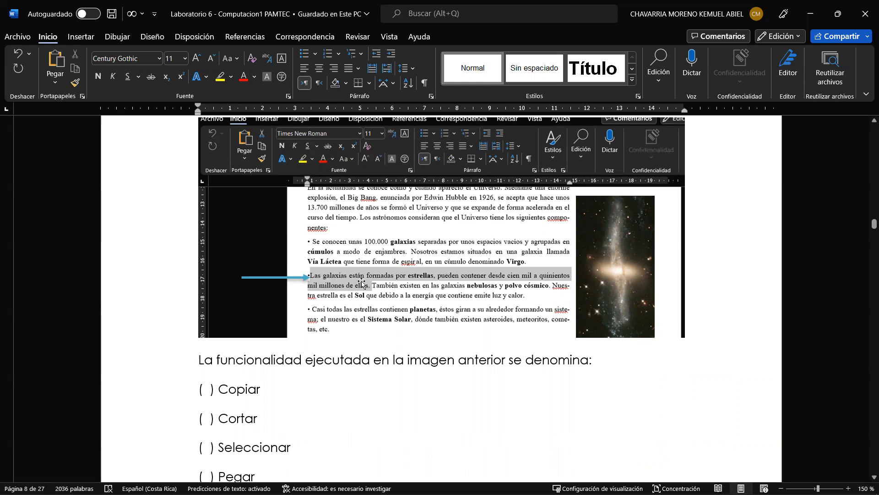
pyautogui.scroll(-1, 289, 283)
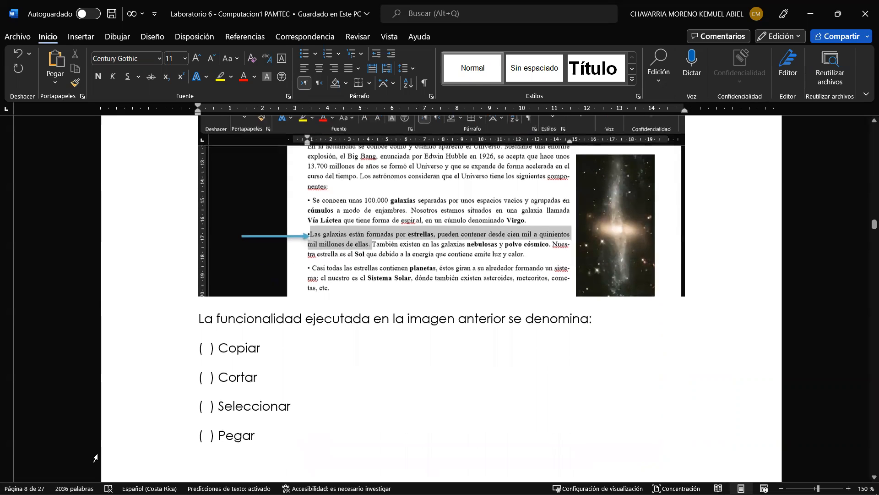
# - Switch to PLANTILLA WORD 2, select the paragraph beginning "Existe mucha actividad externa", and clear the selection
pyautogui.moveTo(153, 483)
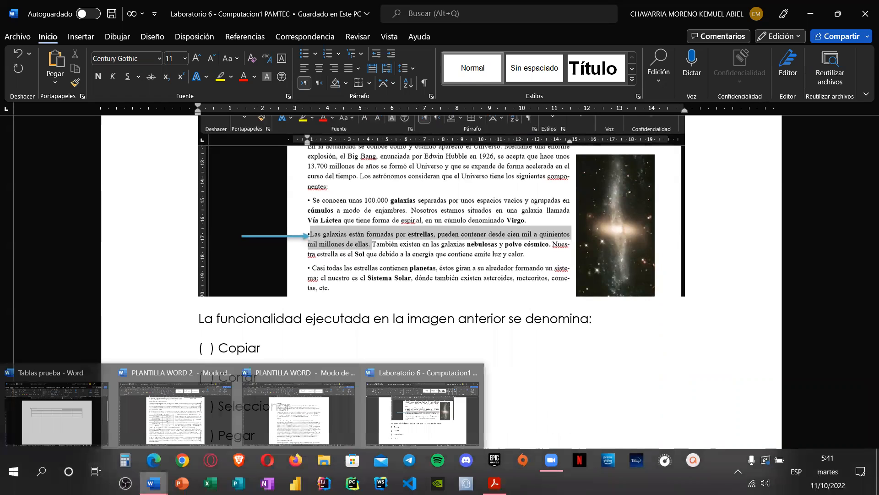
pyautogui.click(179, 431)
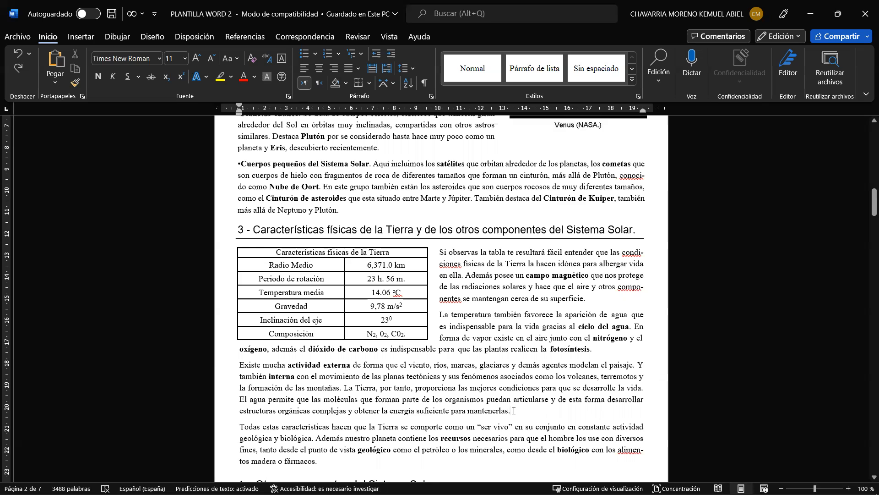
pyautogui.moveTo(511, 410); pyautogui.dragTo(240, 365)
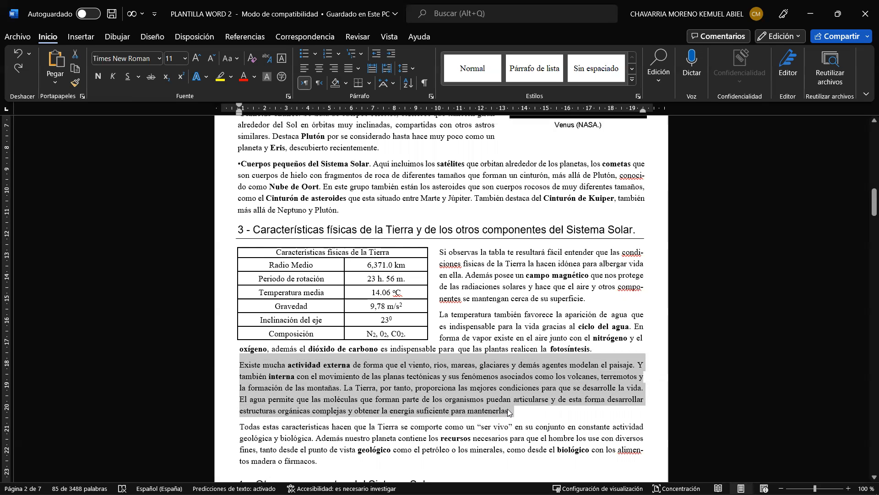
pyautogui.click(482, 394)
# - Minimize PLANTILLA WORD 2 and read the lab's second section 5 question, with the Planetas interiores o rocosos image
pyautogui.click(822, 9)
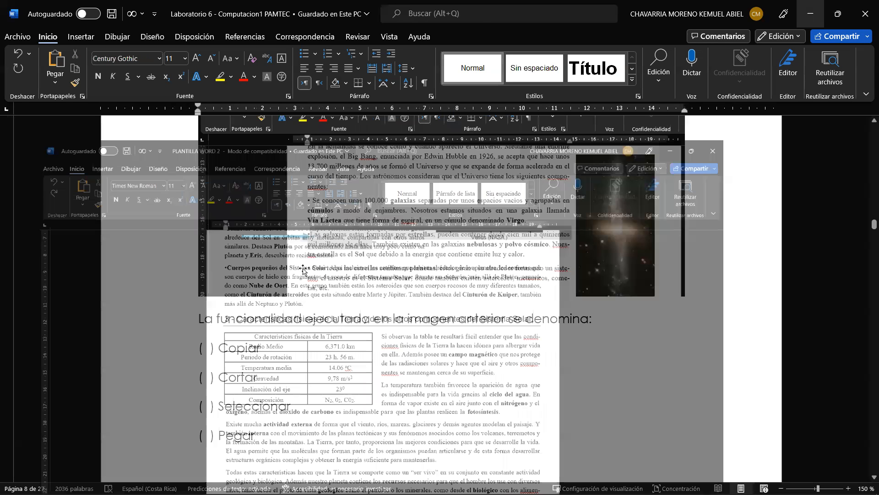
pyautogui.scroll(-10, 325, 318)
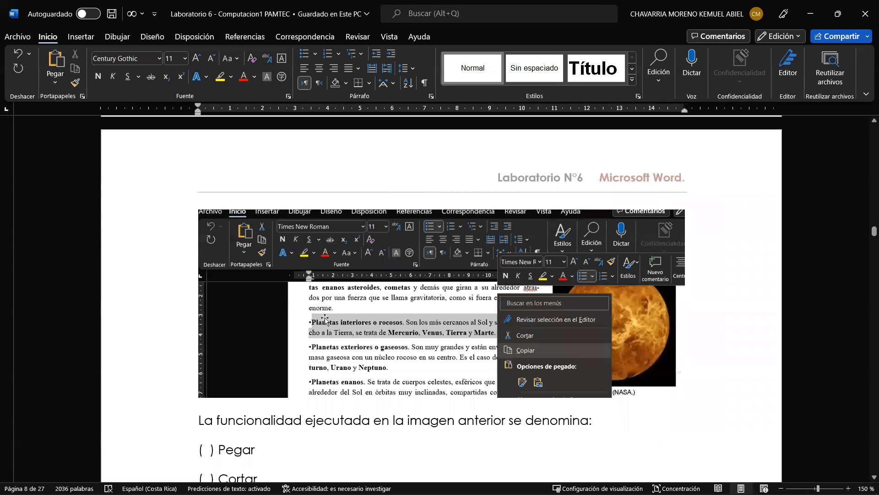
pyautogui.scroll(-1, 325, 318)
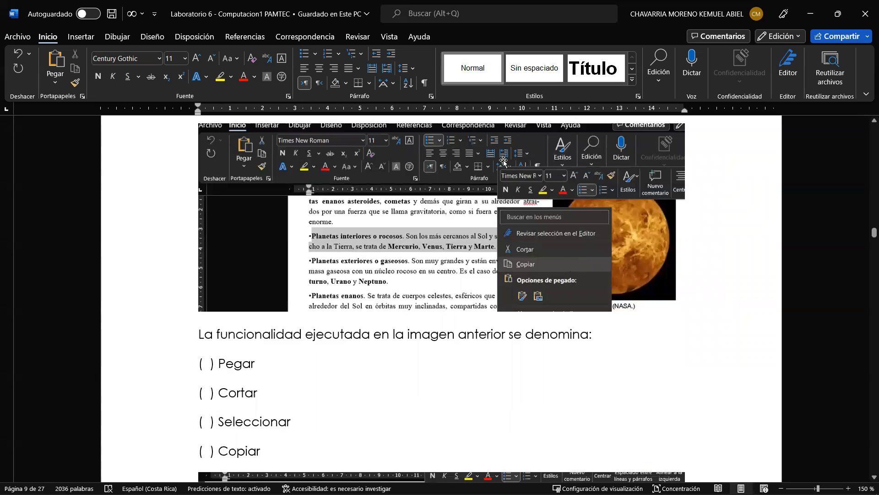
# - Switch to PLANTILLA WORD 2 and copy the paragraph beginning "La temperatura también favorece la aparición de agua"
pyautogui.moveTo(153, 483)
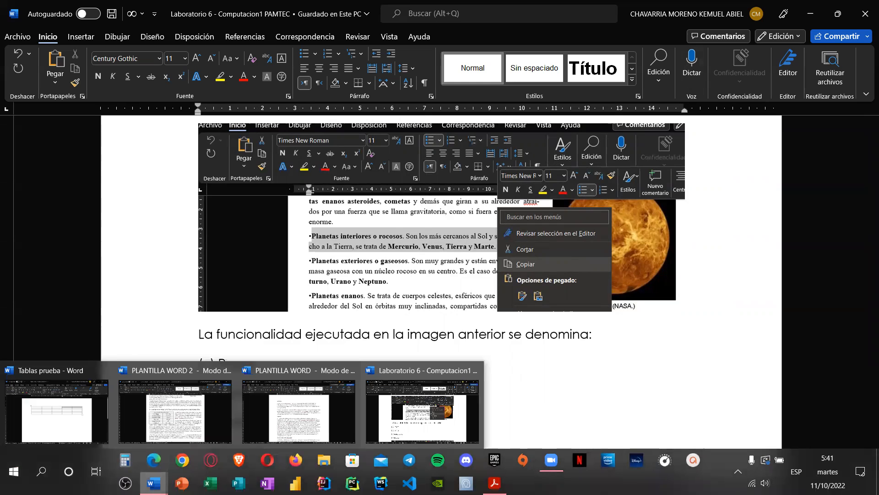
pyautogui.click(175, 410)
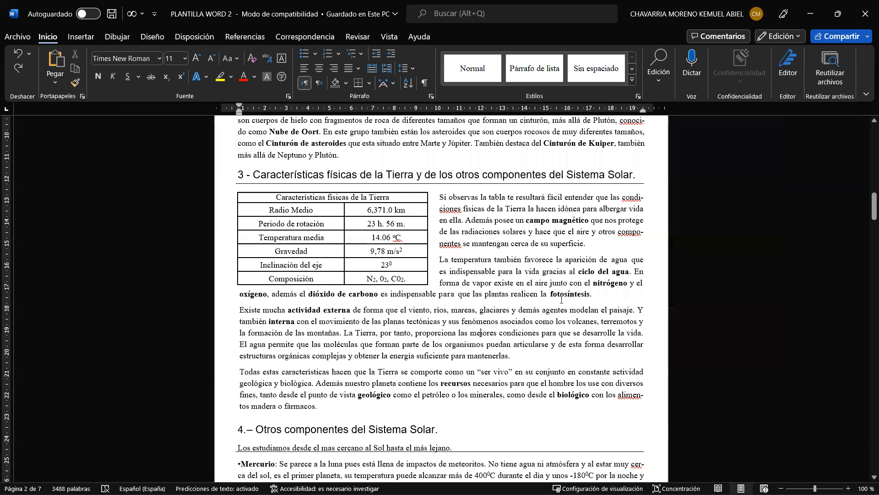
pyautogui.moveTo(594, 294); pyautogui.dragTo(442, 261)
pyautogui.hotkey('ctrl', 'c')
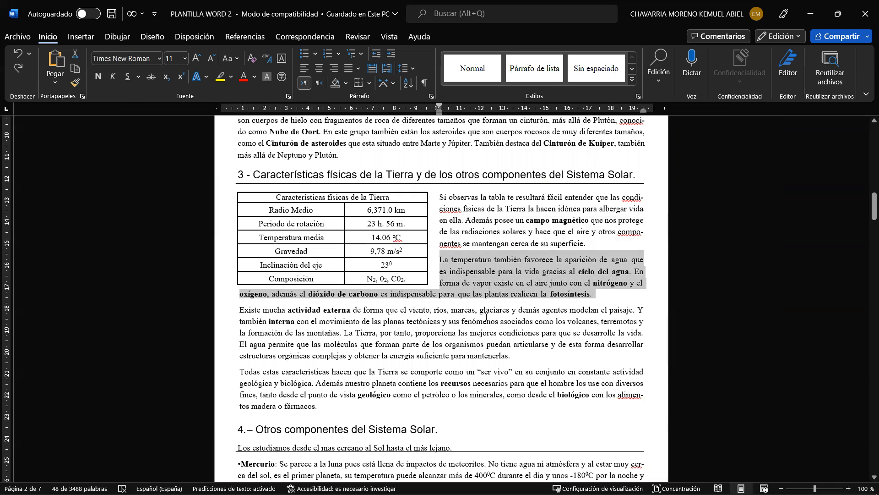
pyautogui.rightClick(518, 263)
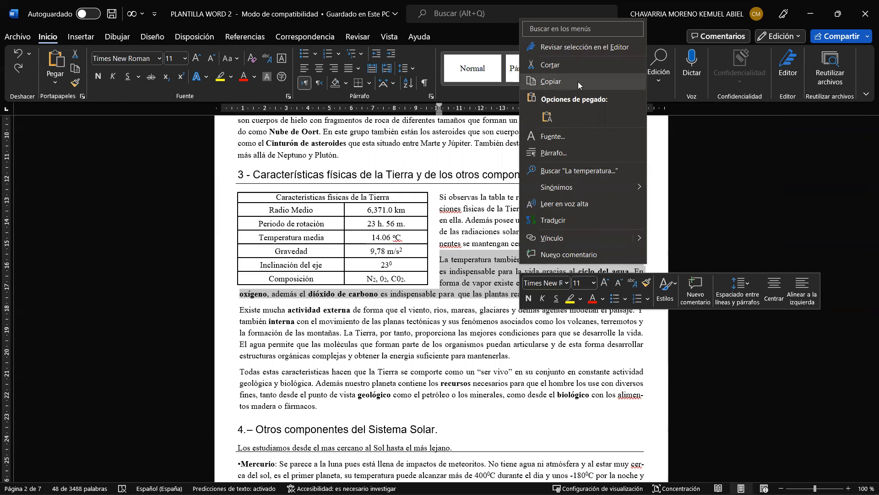
pyautogui.click(558, 82)
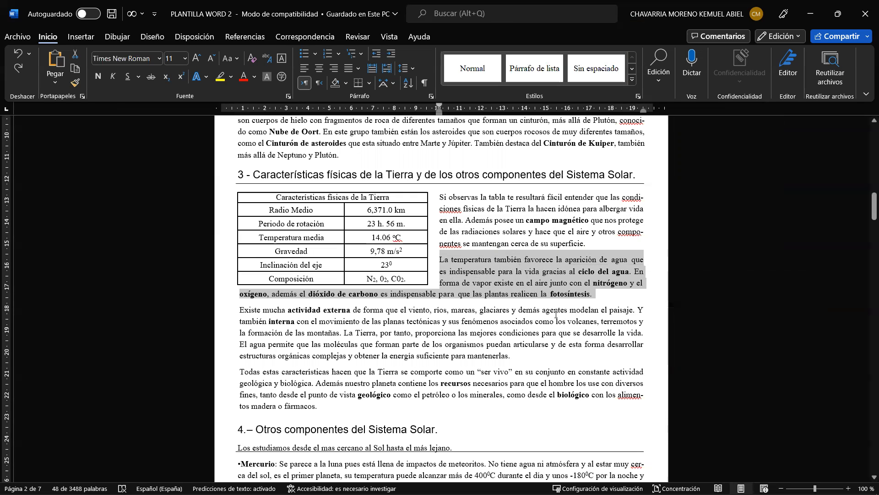
# - Try pasting the copied paragraph on a new line after "fotosíntesis." and undo both the paste and the line break
pyautogui.click(606, 294)
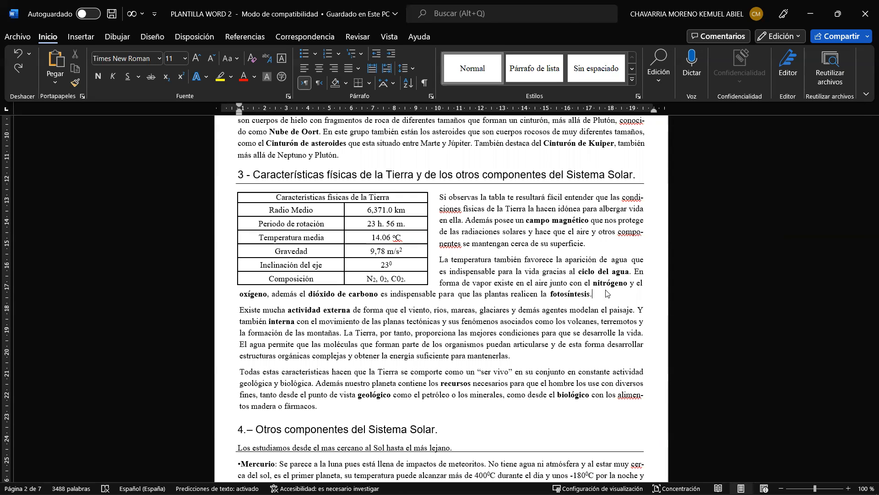
pyautogui.press('Return')
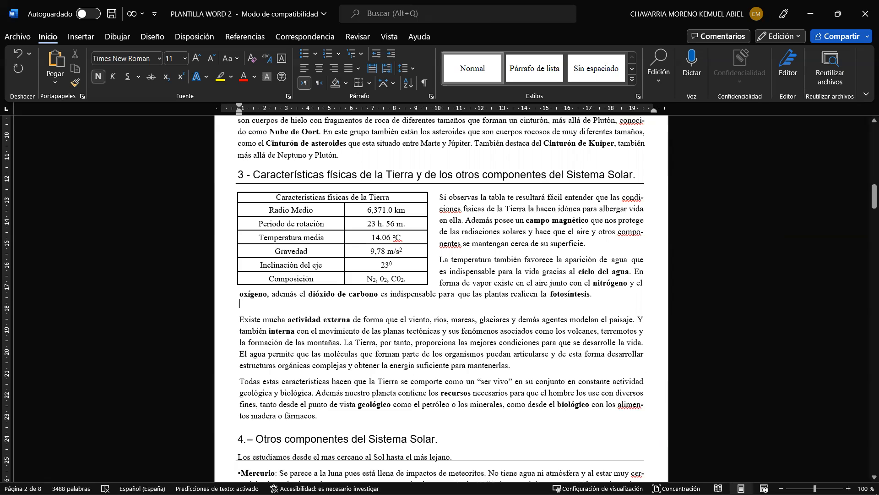
pyautogui.hotkey('ctrl', 'v')
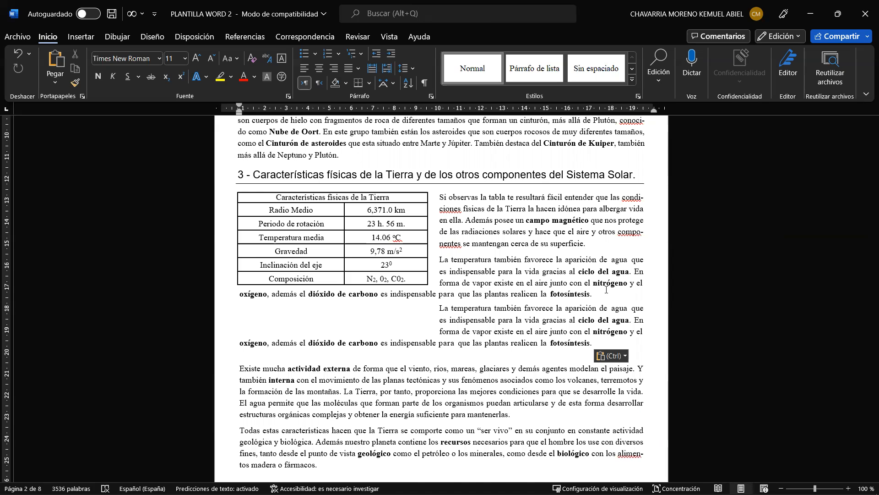
pyautogui.hotkey('ctrl', 'z')
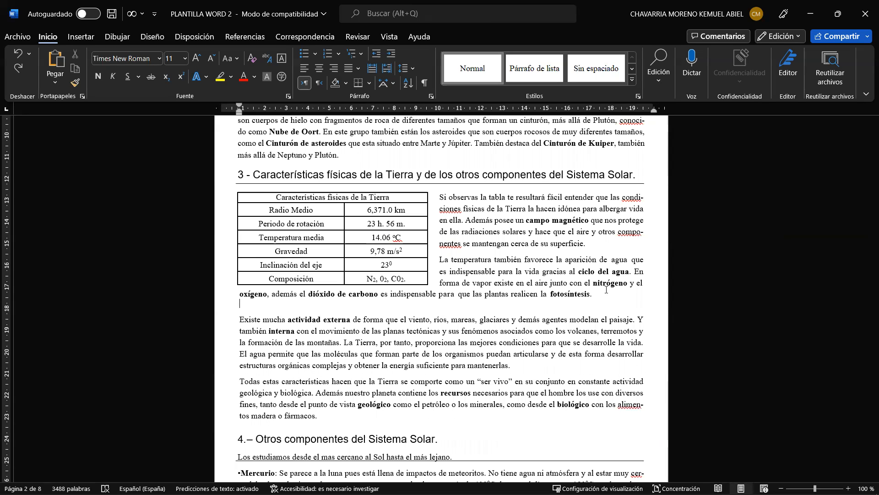
pyautogui.hotkey('ctrl', 'z')
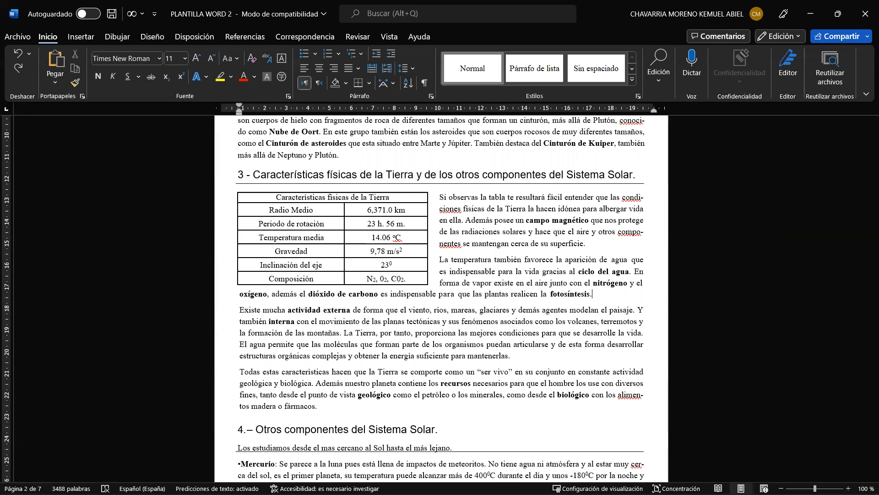
pyautogui.moveTo(55, 494)
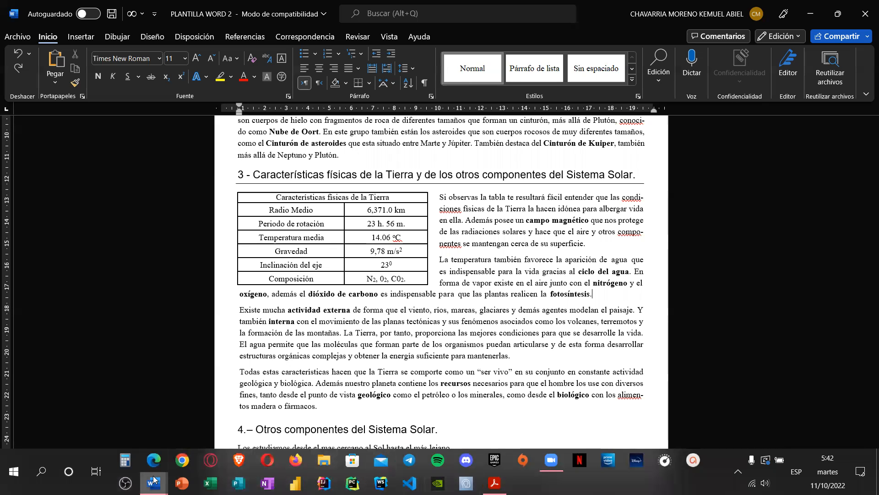
# - Switch to Laboratorio 6 and read the question with the Cortar images about Cuerpos pequeños del Sistema Solar
pyautogui.moveTo(156, 481)
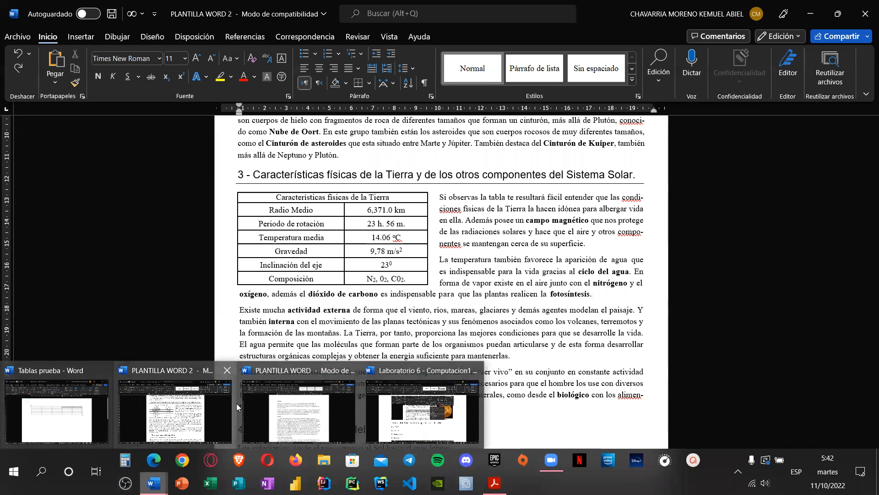
pyautogui.click(398, 366)
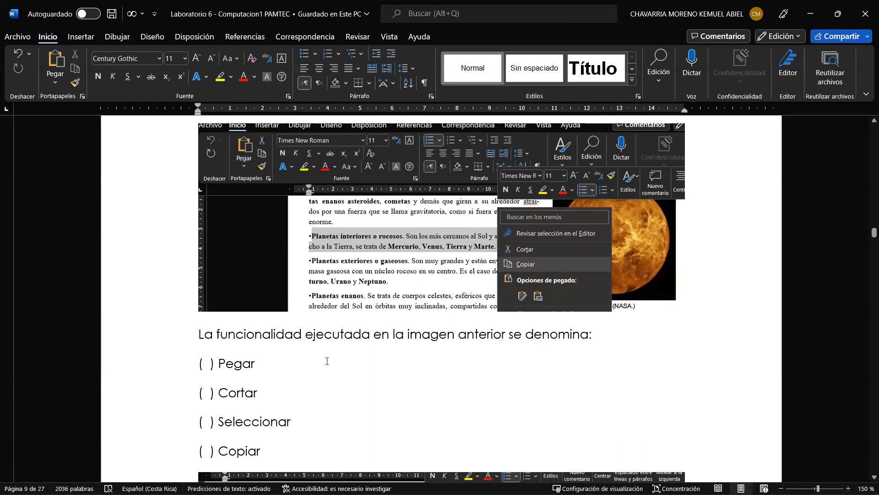
pyautogui.scroll(-6, 327, 361)
pyautogui.scroll(-3, 326, 361)
pyautogui.scroll(3, 326, 361)
pyautogui.scroll(-1, 327, 361)
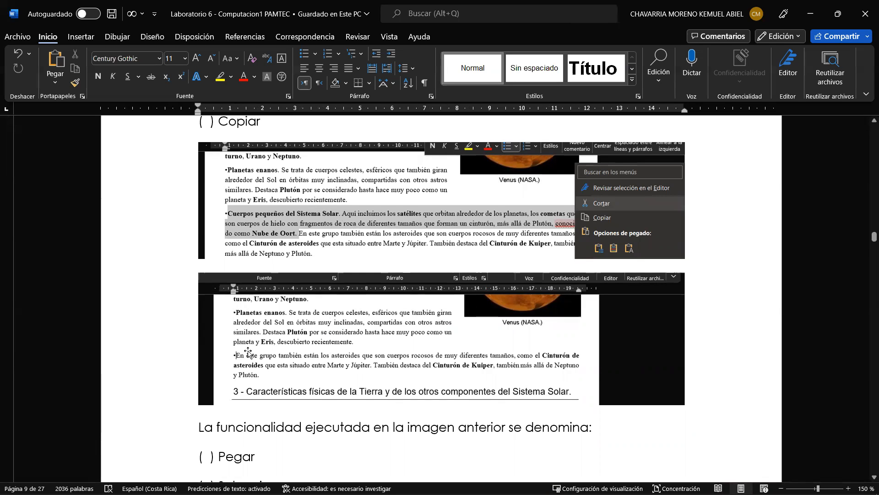
pyautogui.scroll(-2, 248, 351)
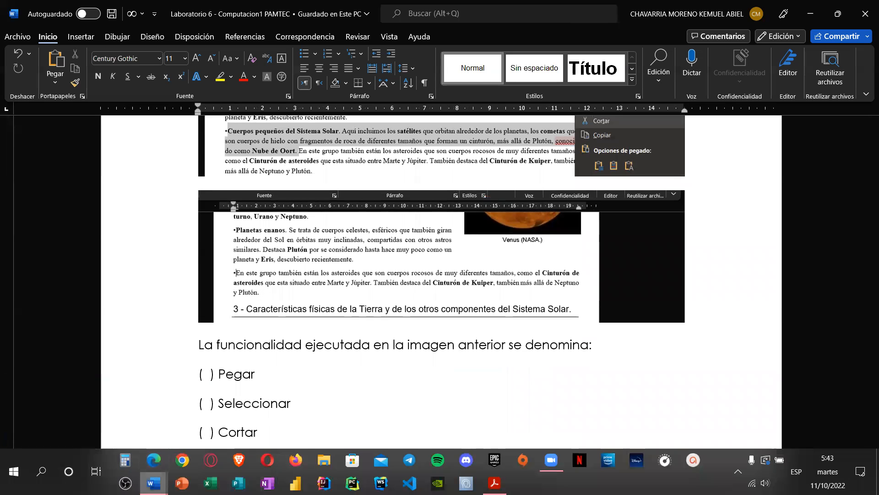
# - Switch to PLANTILLA WORD 2 and cut the Marte text on page 3 from "Tuvo mucha actividad volcánica" through "si existió vida"
pyautogui.moveTo(154, 482)
pyautogui.click(151, 427)
pyautogui.scroll(-2, 422, 364)
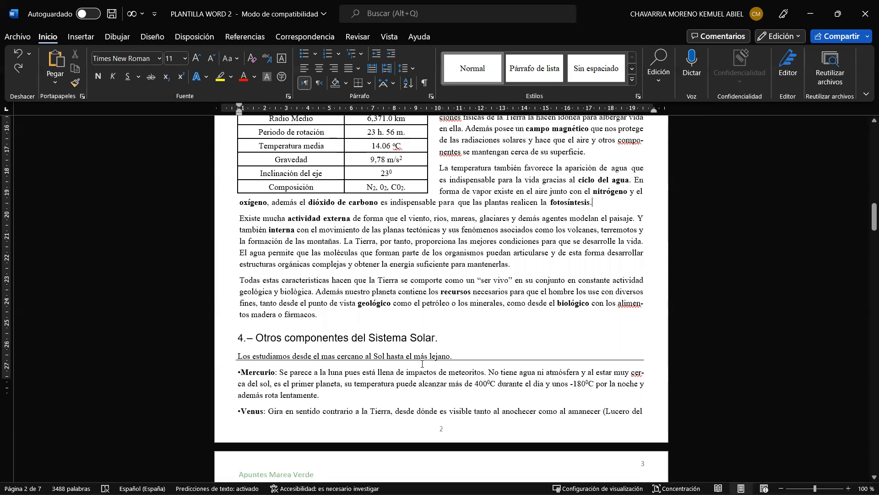
pyautogui.scroll(-6, 422, 365)
pyautogui.scroll(-4, 422, 365)
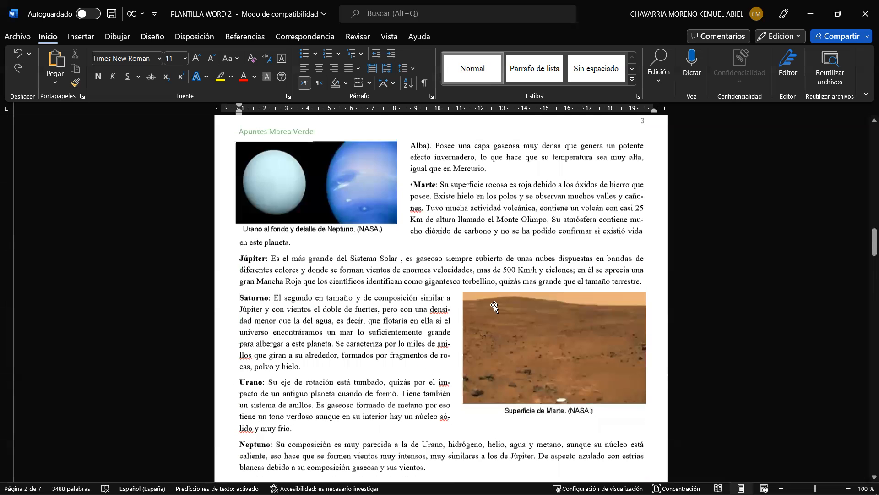
pyautogui.scroll(1, 494, 307)
pyautogui.moveTo(536, 262); pyautogui.dragTo(433, 258)
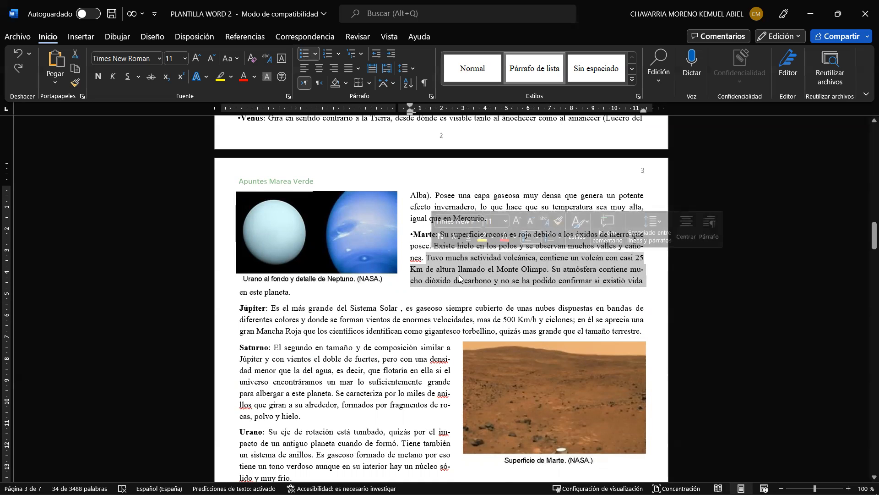
pyautogui.rightClick(564, 263)
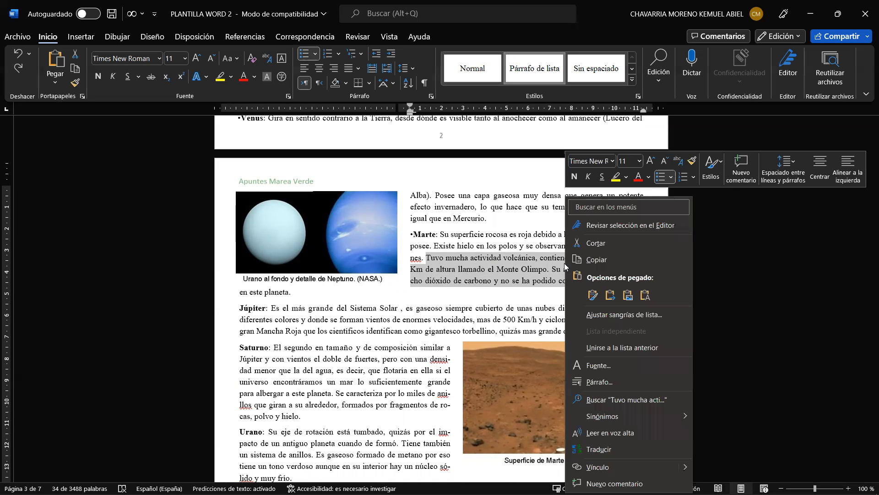
pyautogui.click(608, 244)
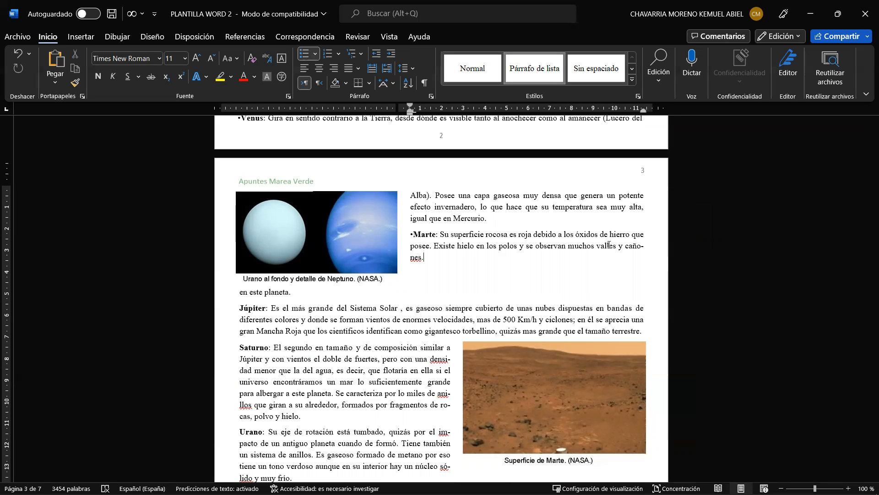
# - Paste the cut Marte text at the end of the Urano paragraph and compare it with the original location
pyautogui.scroll(-5, 609, 245)
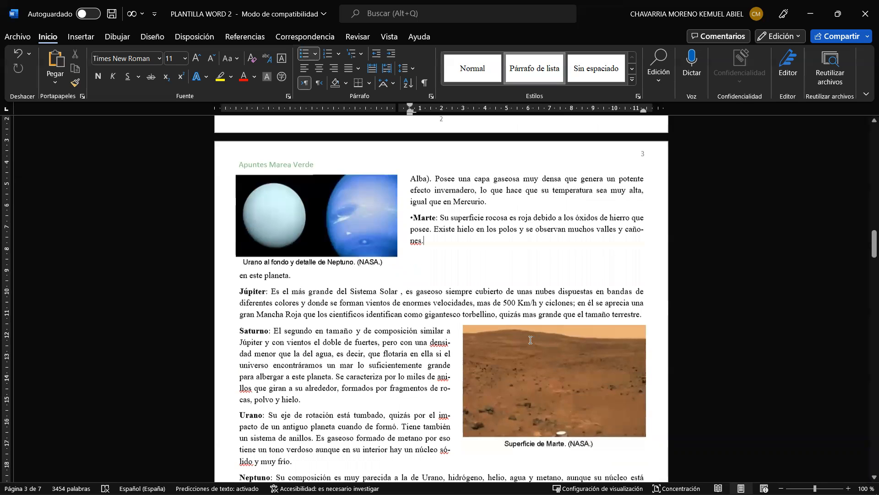
pyautogui.click(296, 286)
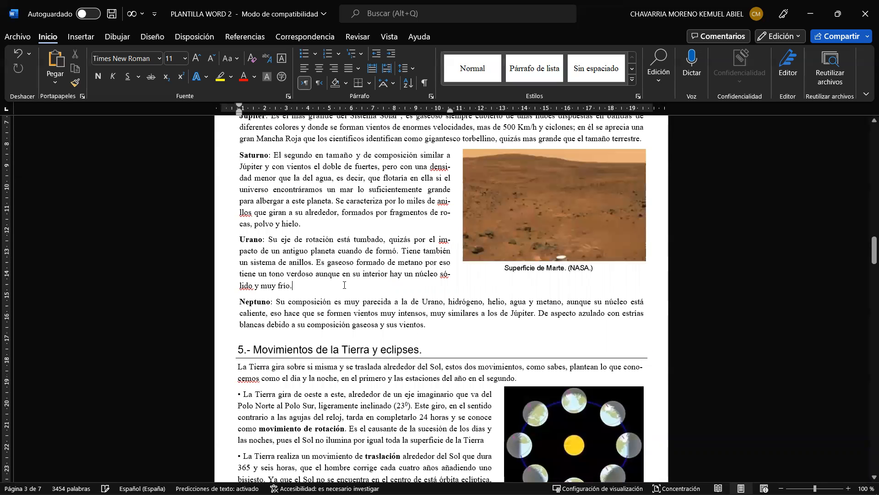
pyautogui.hotkey('ctrl', 'v')
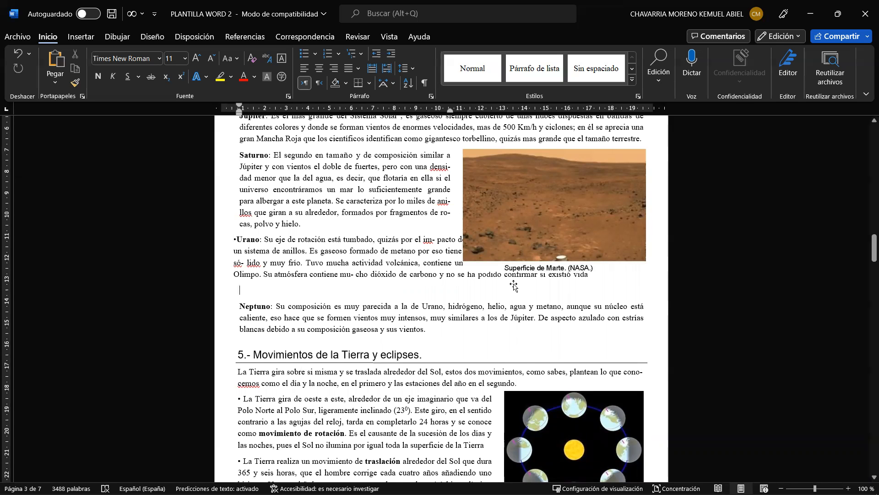
pyautogui.scroll(5, 511, 282)
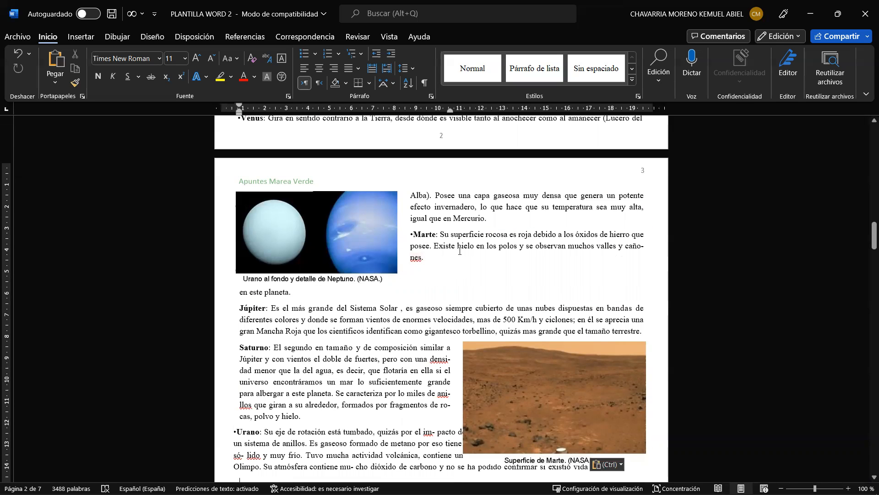
pyautogui.scroll(-3, 347, 317)
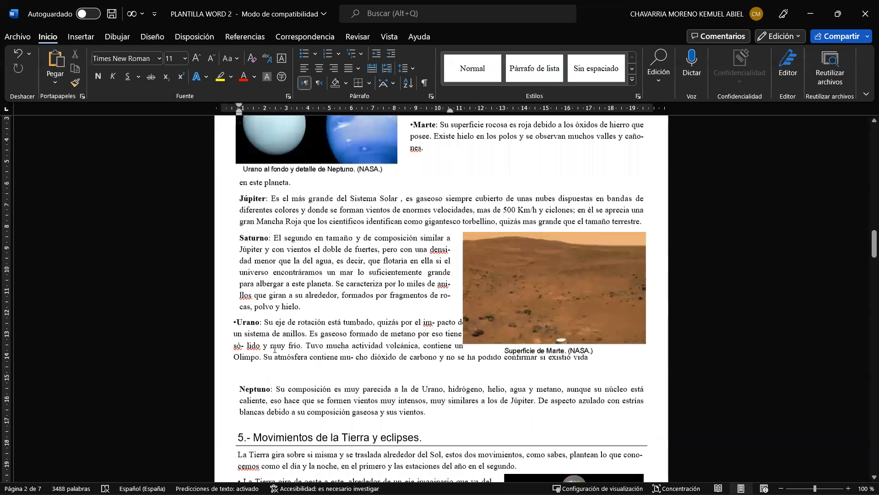
pyautogui.scroll(1, 372, 284)
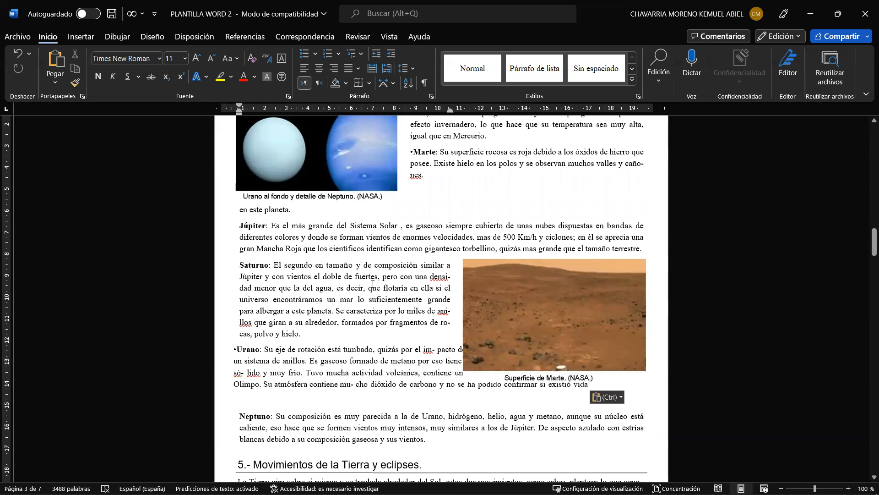
# - Undo both the paste after the Urano paragraph and the cut from Marte, and clear the text selection
pyautogui.hotkey('ctrl', 'z')
pyautogui.scroll(2, 372, 284)
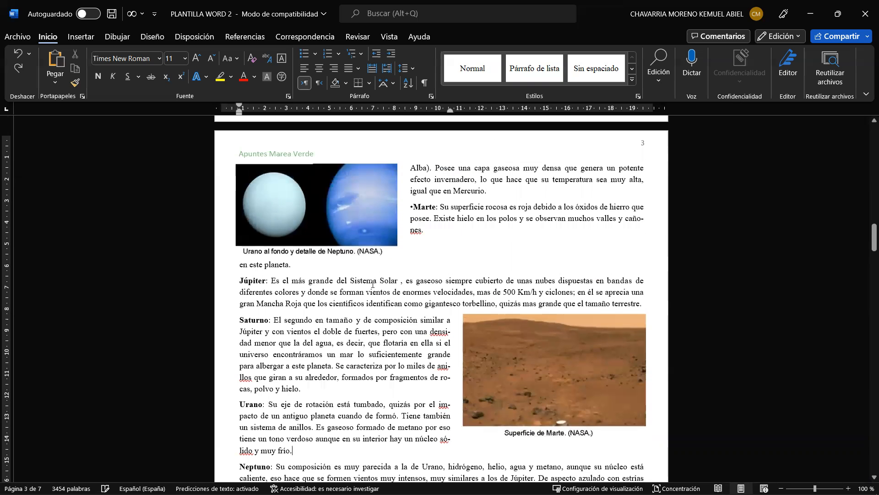
pyautogui.hotkey('ctrl', 'z')
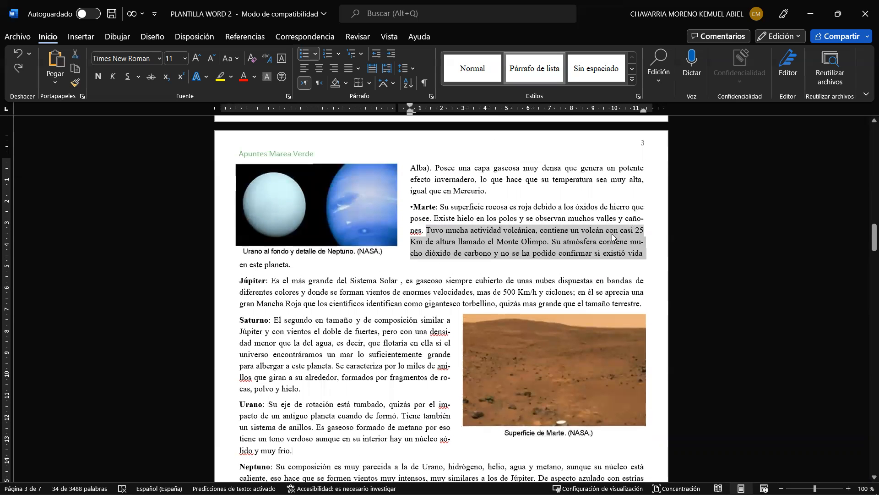
pyautogui.click(613, 233)
pyautogui.click(653, 255)
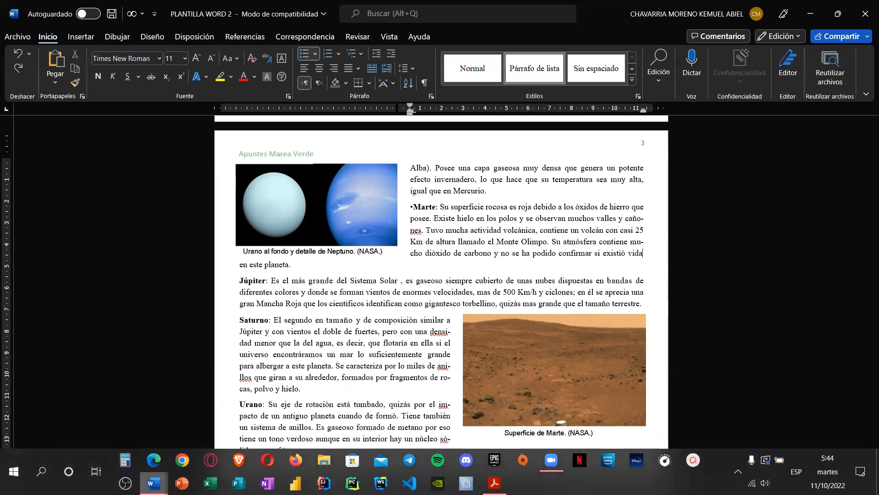
# - Switch to Laboratorio 6 and read the page 10 question comparing the two Apuntes Marea Verde images marked with blue arrows
pyautogui.moveTo(153, 483)
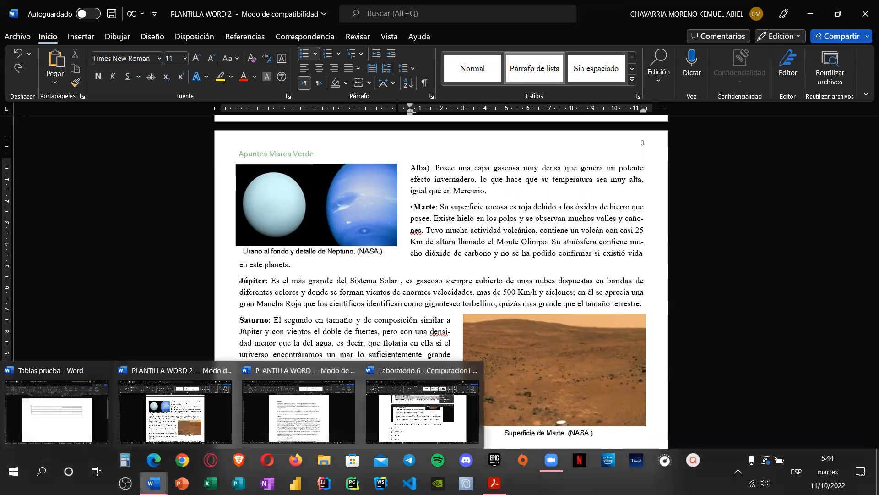
pyautogui.click(403, 407)
pyautogui.scroll(-6, 401, 351)
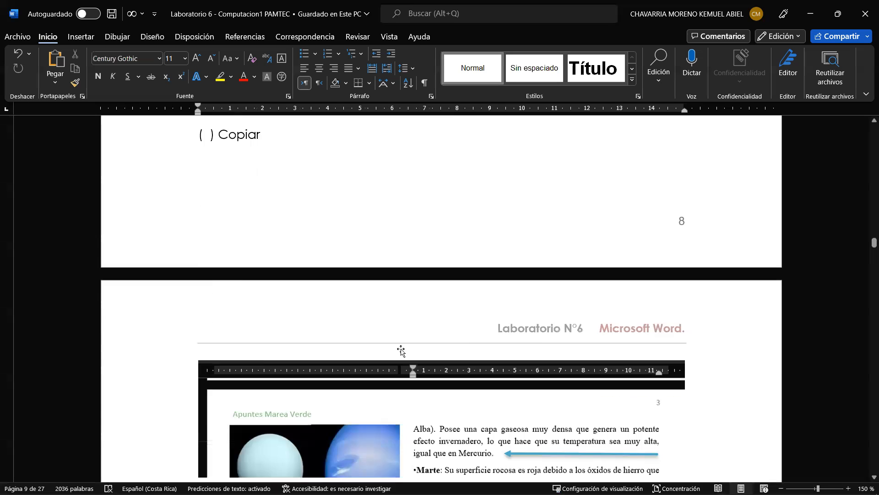
pyautogui.scroll(-3, 401, 351)
pyautogui.scroll(-1, 401, 350)
pyautogui.scroll(1, 404, 345)
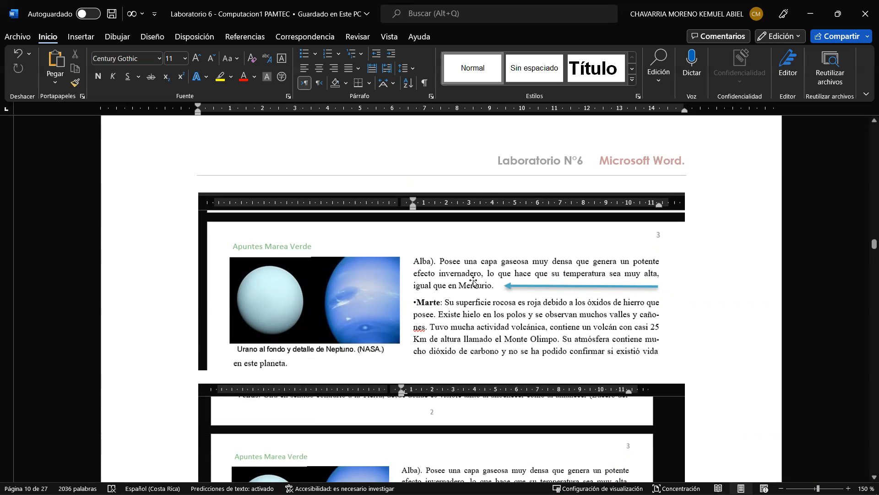
pyautogui.scroll(-5, 473, 282)
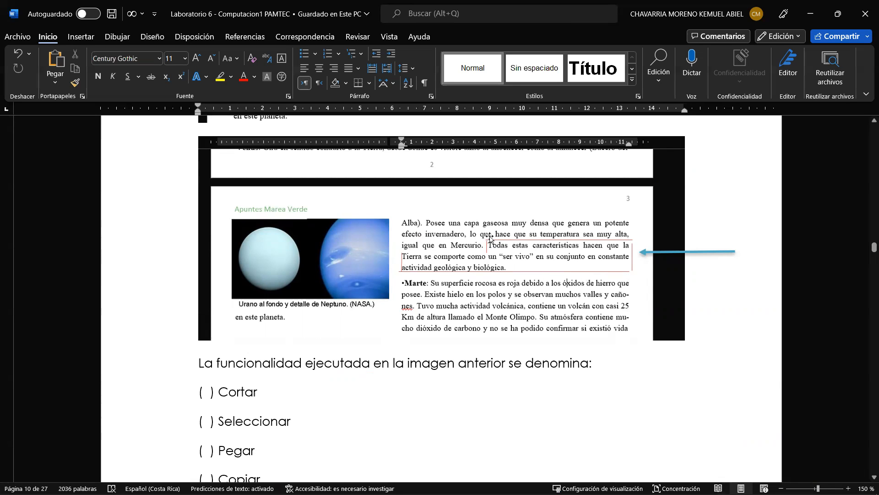
# - Switch to PLANTILLA WORD 2 and cut the page 4 sentence "Si vemos la mitad, cuarto creciente o menguante..." following "llena."
pyautogui.moveTo(154, 484)
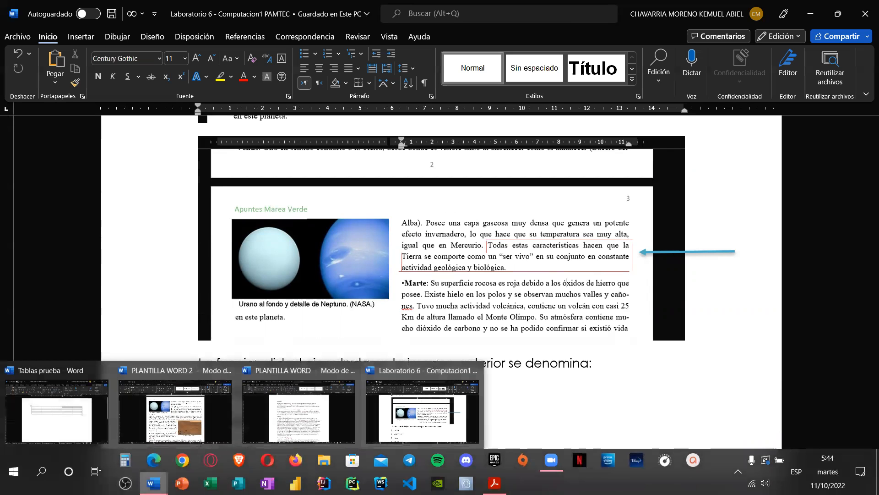
pyautogui.click(184, 423)
pyautogui.scroll(-5, 407, 339)
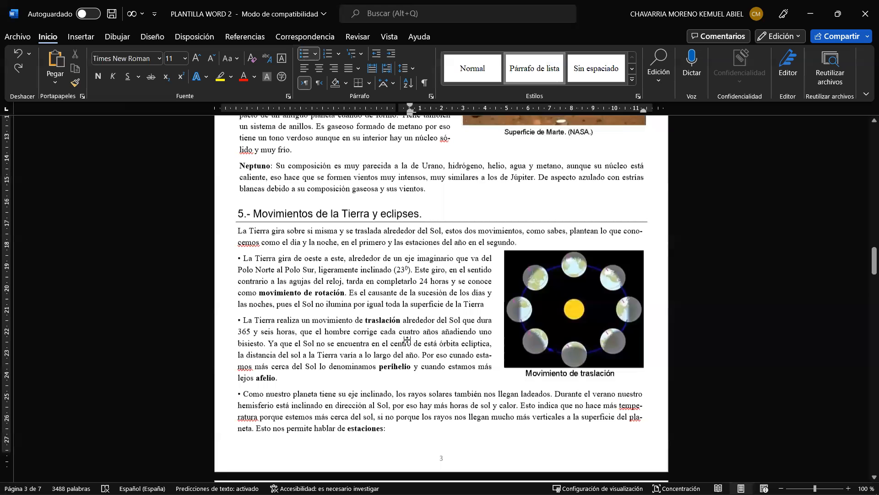
pyautogui.scroll(-6, 407, 339)
pyautogui.scroll(3, 414, 337)
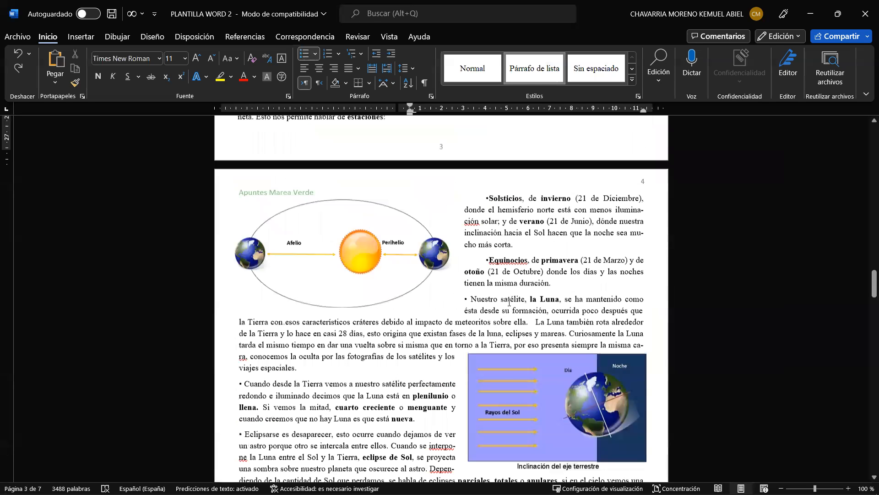
pyautogui.moveTo(513, 252); pyautogui.dragTo(500, 222)
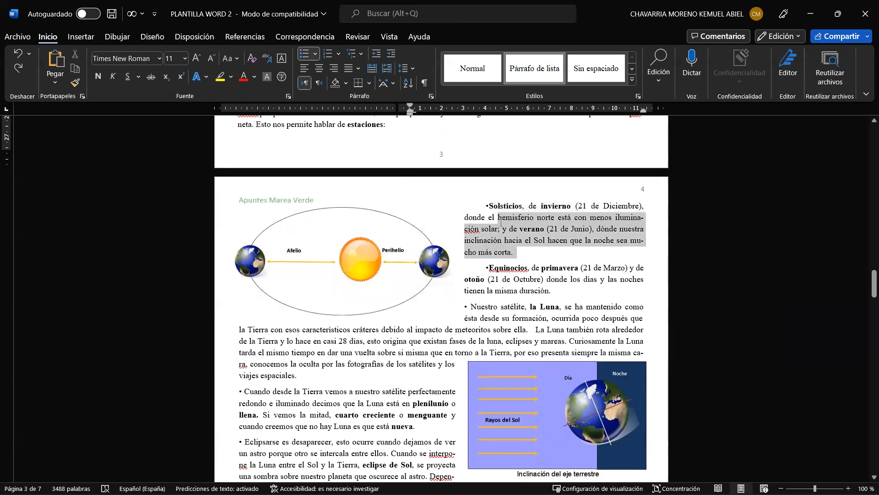
pyautogui.scroll(-4, 500, 222)
pyautogui.moveTo(415, 344); pyautogui.dragTo(268, 333)
pyautogui.hotkey('ctrl', 'c')
pyautogui.rightClick(291, 336)
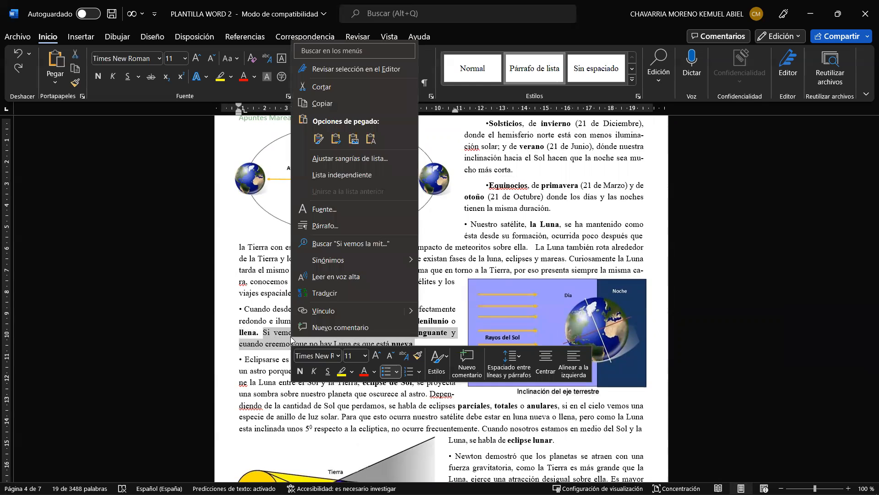
pyautogui.click(320, 91)
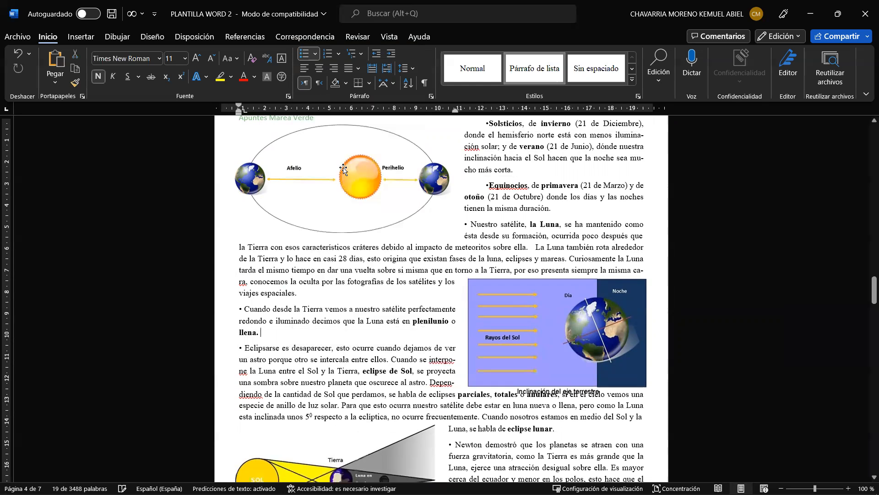
# - Try pasting the cut sentence after "explorar en Universo." in section 6 and undo the paste
pyautogui.scroll(-3, 415, 359)
pyautogui.scroll(-1, 539, 367)
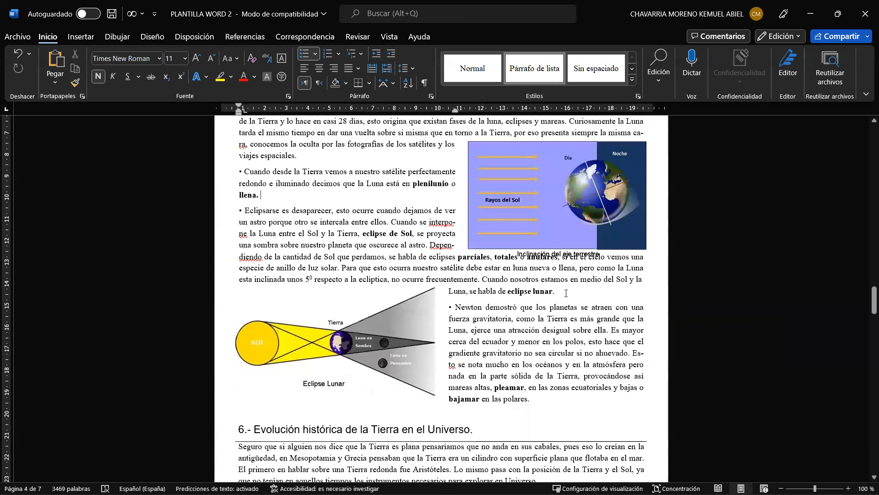
pyautogui.scroll(-4, 566, 293)
pyautogui.click(590, 349)
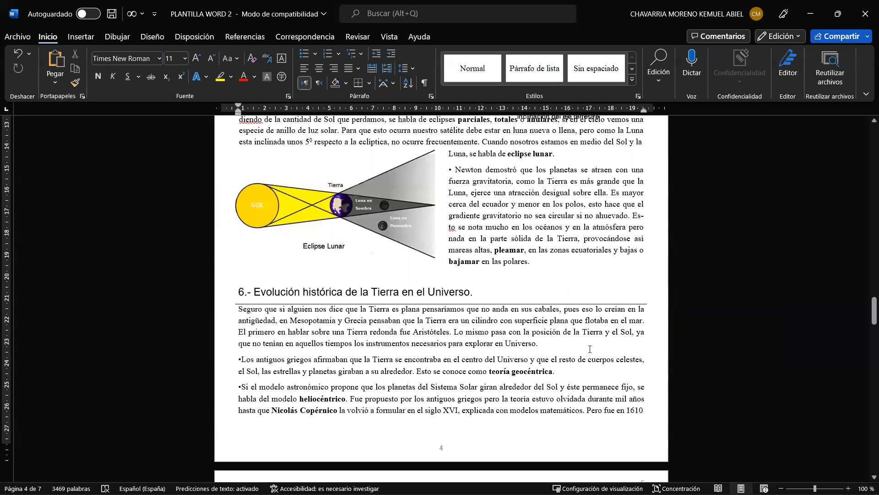
pyautogui.write('v')
pyautogui.press('BackSpace')
pyautogui.hotkey('ctrl', 'v')
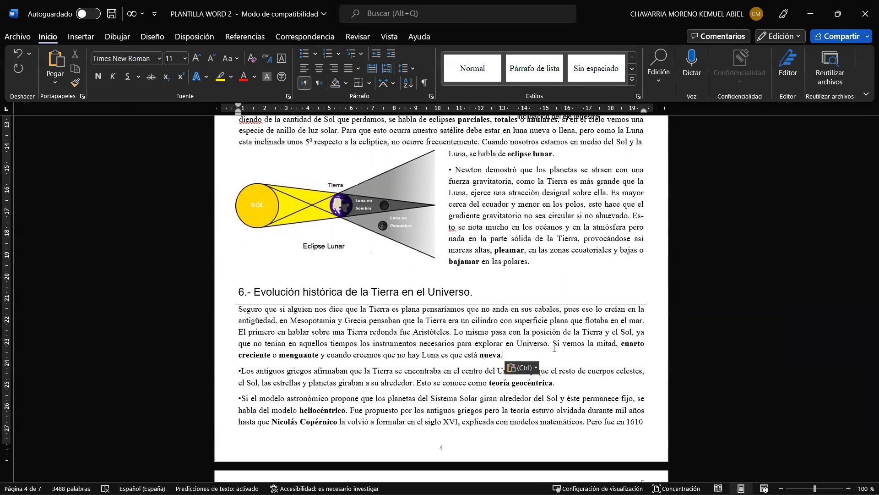
pyautogui.hotkey('ctrl', 'z')
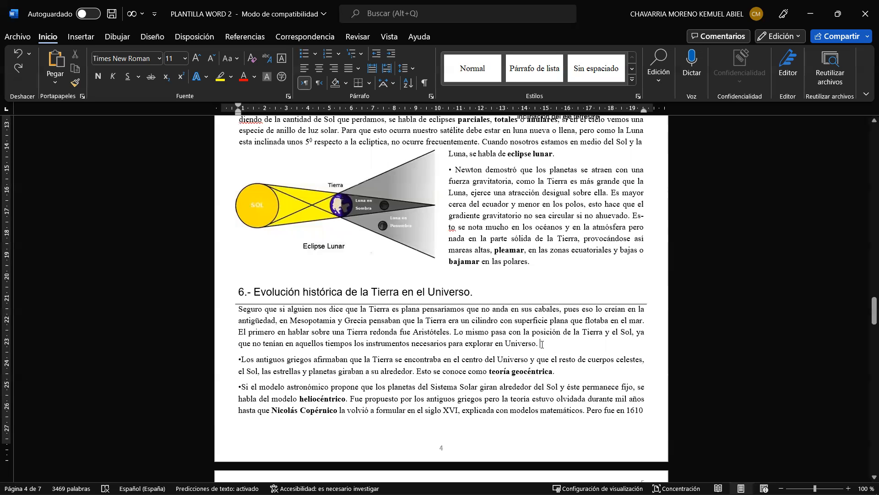
# - Try pasting the sentence after "explorar en Universo." with the Conservar solo texto option and undo it
pyautogui.rightClick(545, 346)
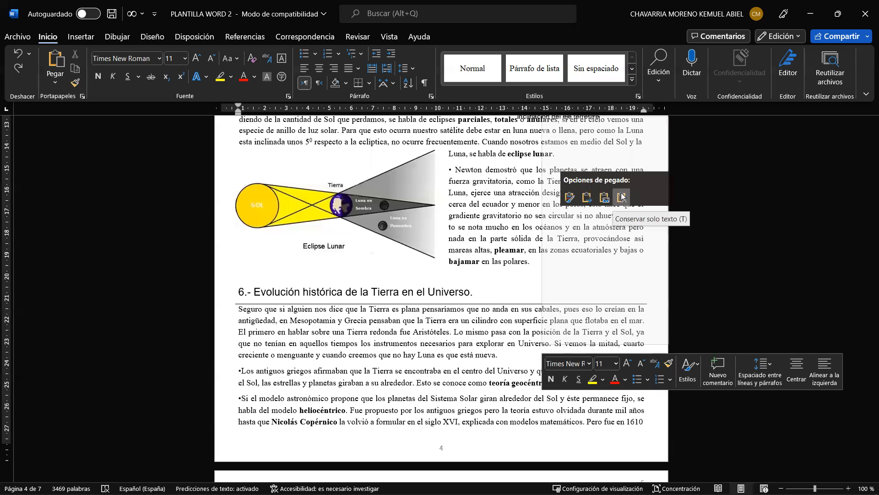
pyautogui.click(621, 197)
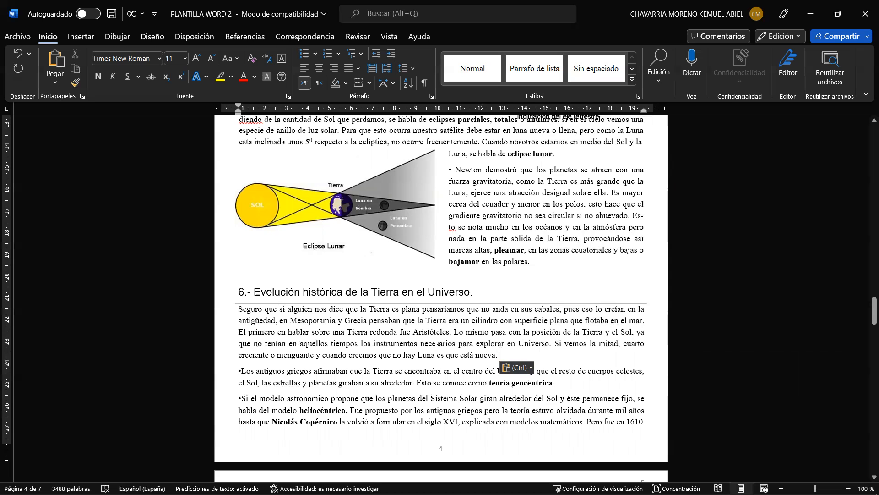
pyautogui.hotkey('ctrl', 'z')
pyautogui.scroll(3, 436, 345)
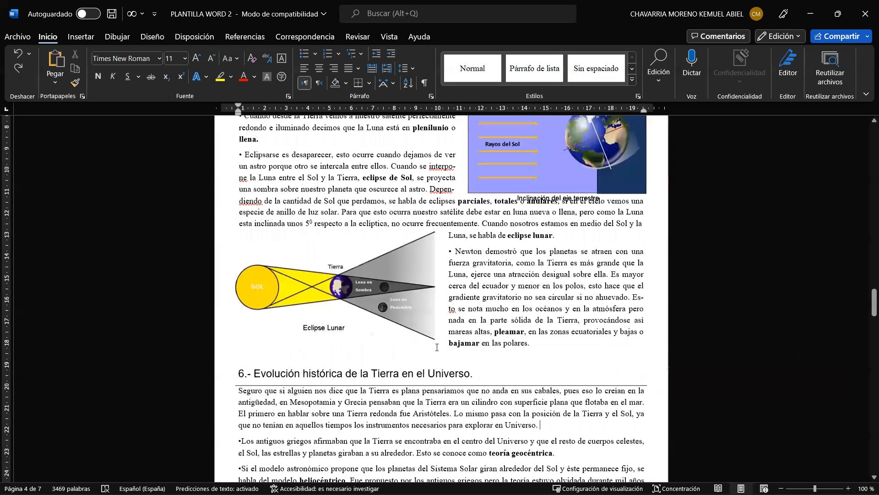
pyautogui.scroll(10, 436, 348)
pyautogui.scroll(-10, 436, 348)
pyautogui.scroll(3, 437, 347)
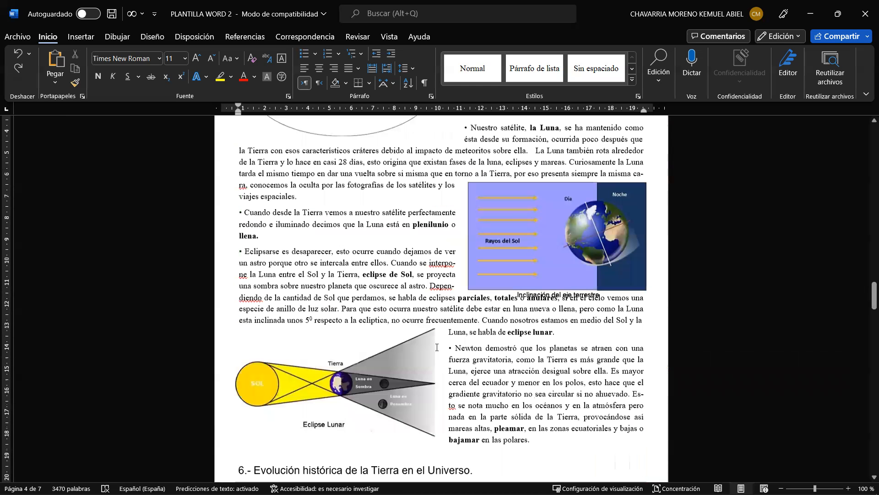
pyautogui.scroll(-3, 437, 347)
pyautogui.scroll(-3, 436, 347)
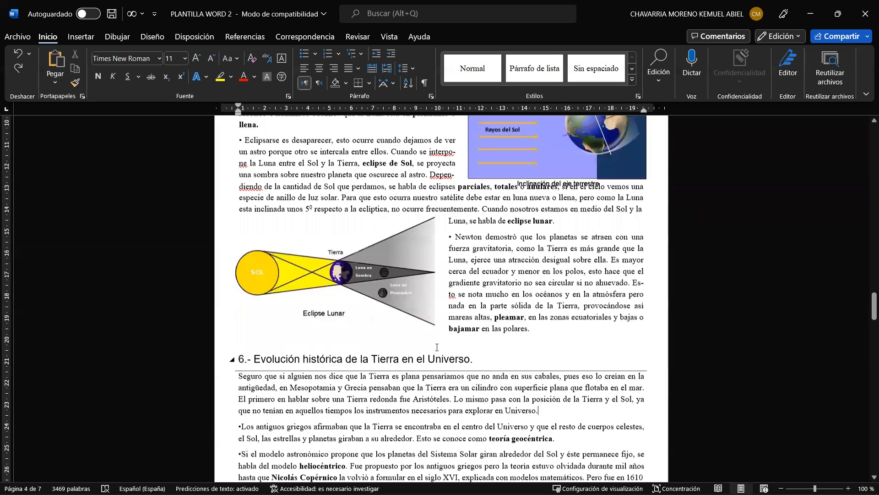
pyautogui.scroll(10, 421, 339)
pyautogui.scroll(15, 403, 333)
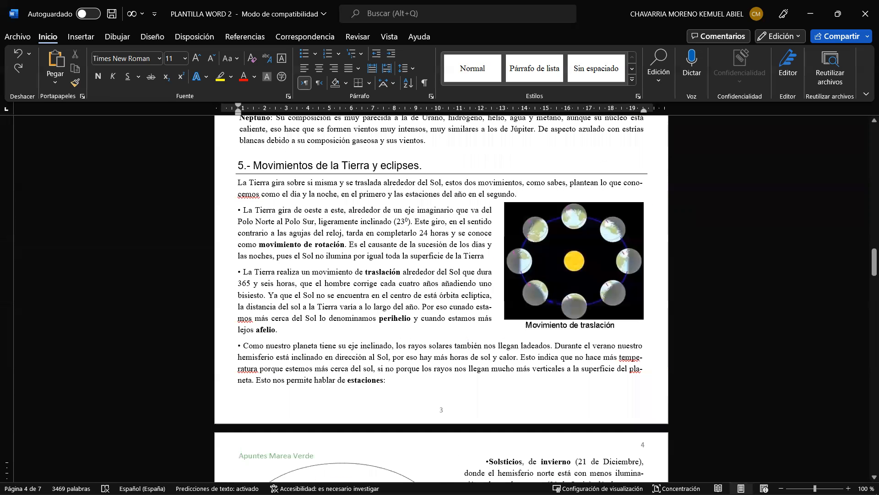
# - Switch to Laboratorio 6 and read section 6, "Fuente del texto", including the page 11 question whose blue arrow marks the font name
pyautogui.moveTo(154, 482)
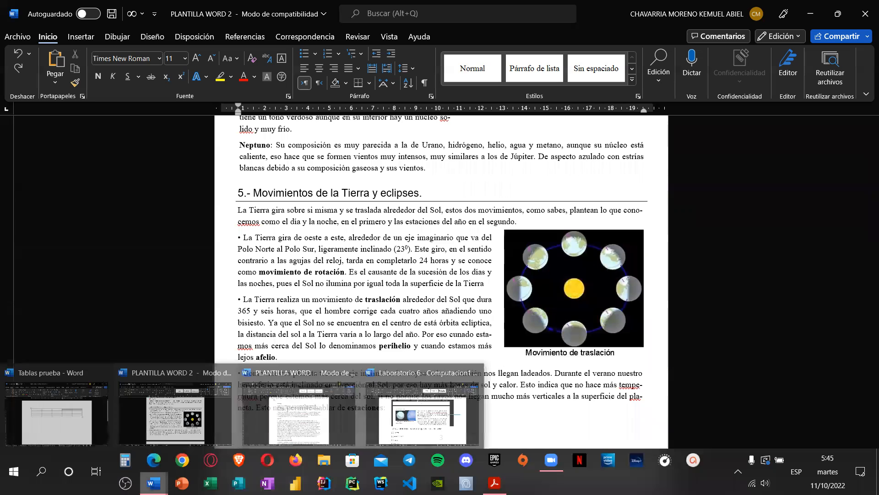
pyautogui.click(410, 420)
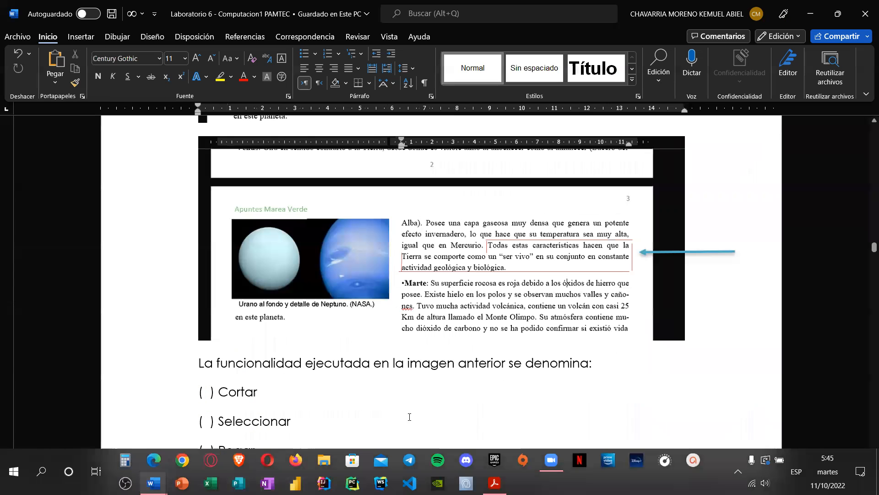
pyautogui.scroll(-7, 487, 359)
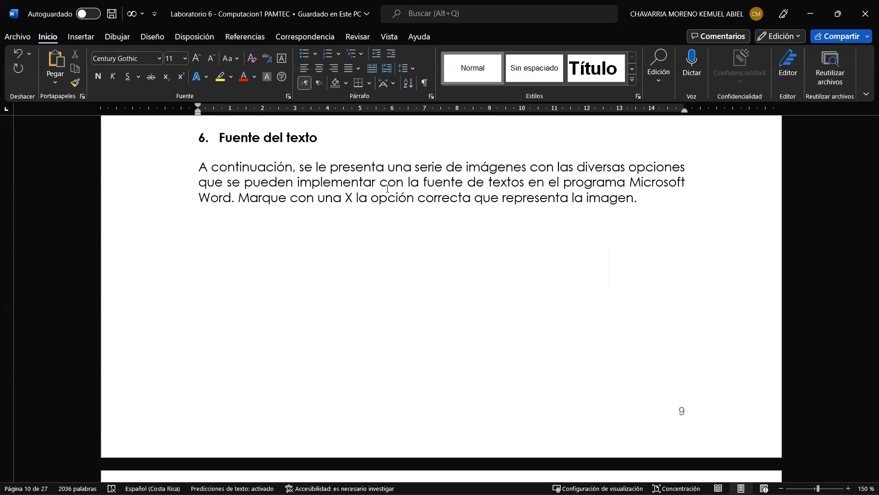
pyautogui.scroll(-7, 728, 283)
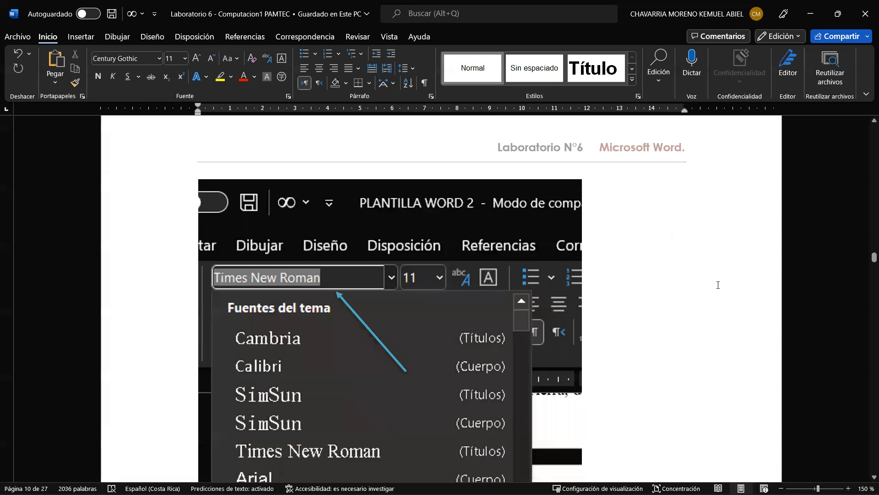
pyautogui.scroll(-3, 718, 285)
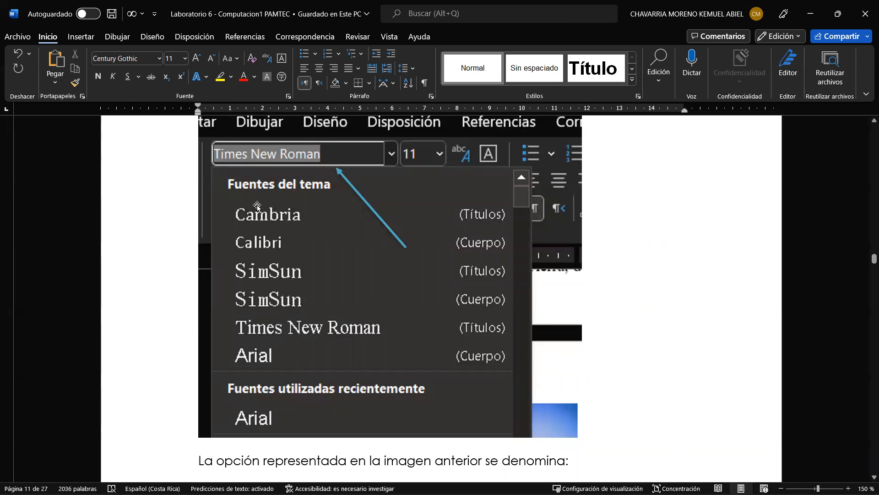
pyautogui.scroll(-4, 255, 211)
pyautogui.scroll(1, 284, 300)
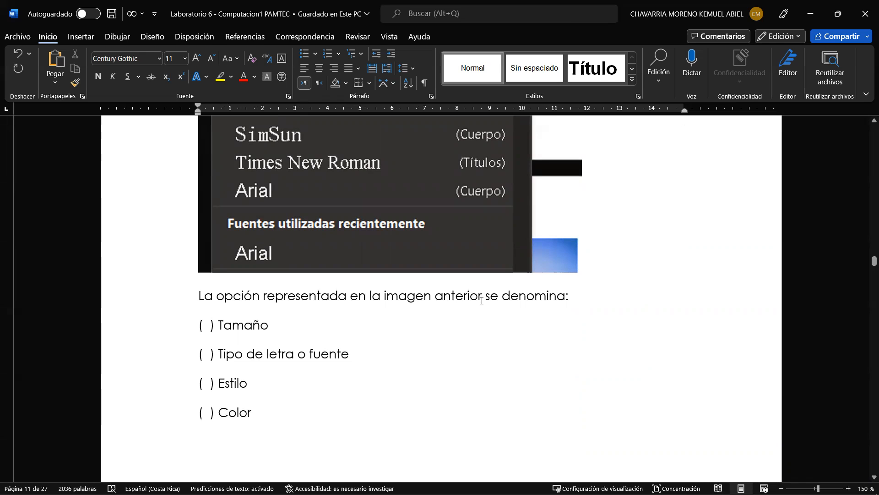
pyautogui.scroll(1, 481, 301)
pyautogui.scroll(4, 311, 393)
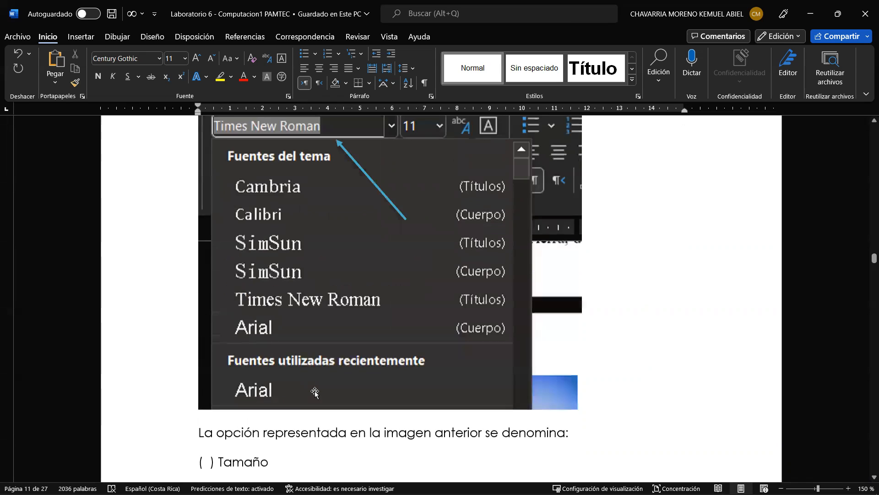
pyautogui.scroll(-5, 244, 354)
pyautogui.scroll(4, 244, 354)
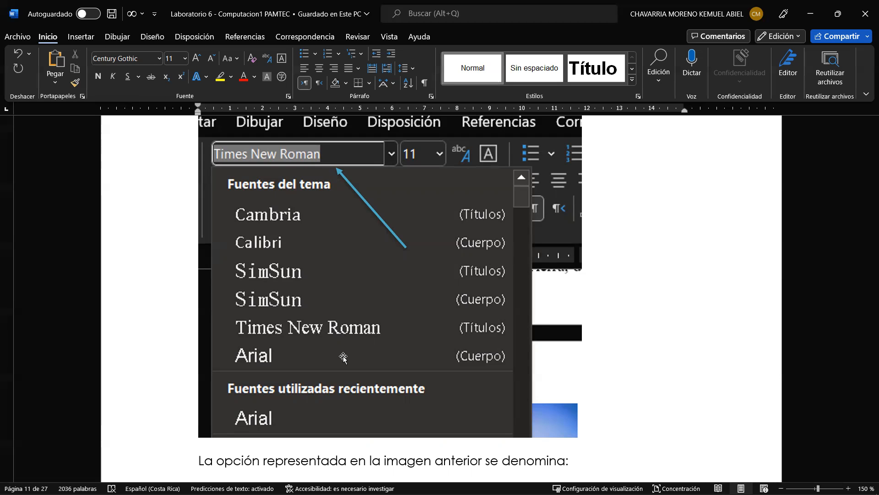
# - Examine the question whose orange arrow marks the font size, and view the font size list in PLANTILLA WORD 2
pyautogui.scroll(-12, 343, 358)
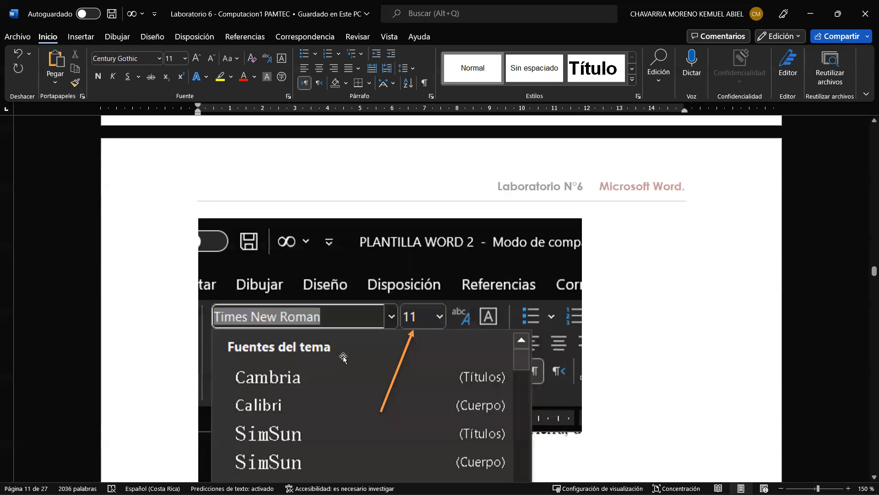
pyautogui.scroll(-4, 343, 357)
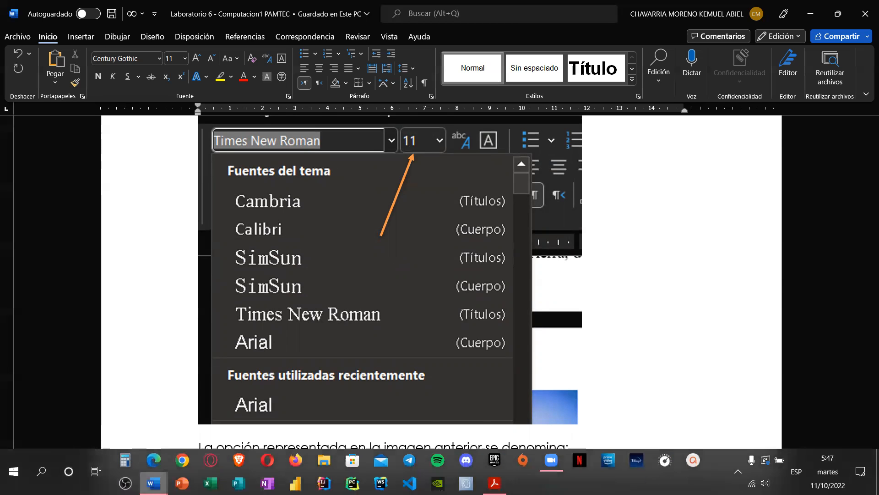
pyautogui.moveTo(154, 483)
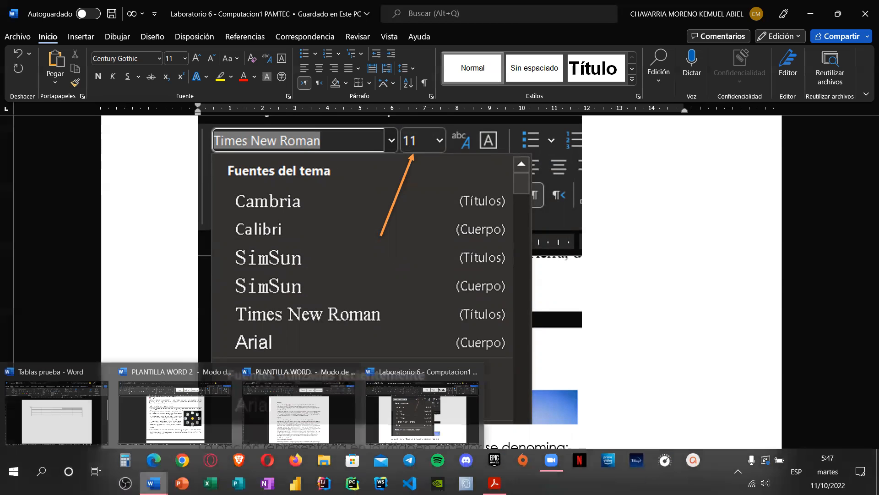
pyautogui.click(208, 415)
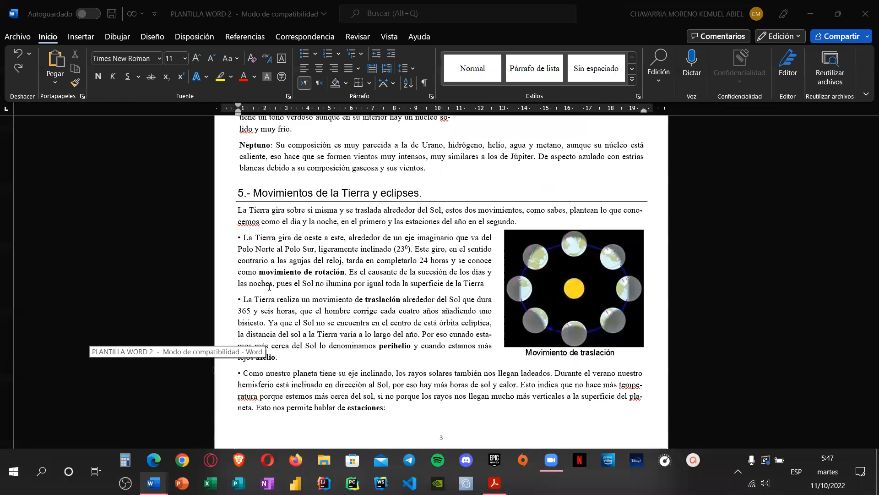
pyautogui.click(184, 59)
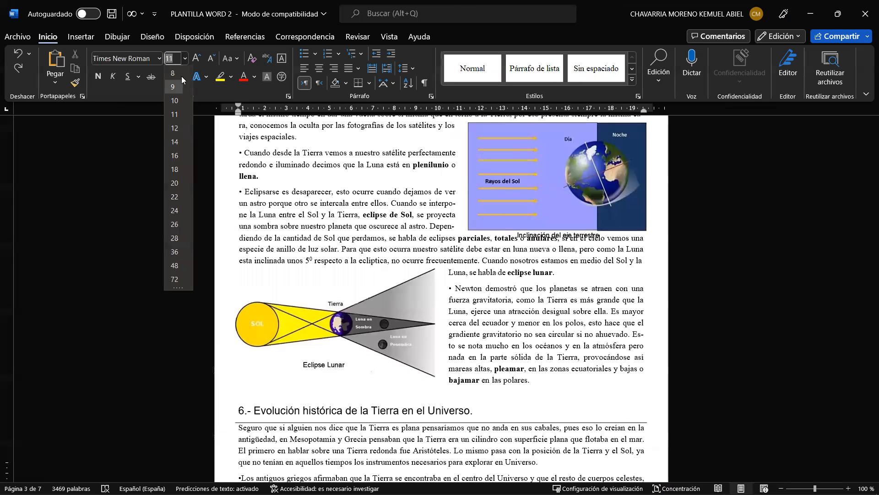
pyautogui.click(186, 60)
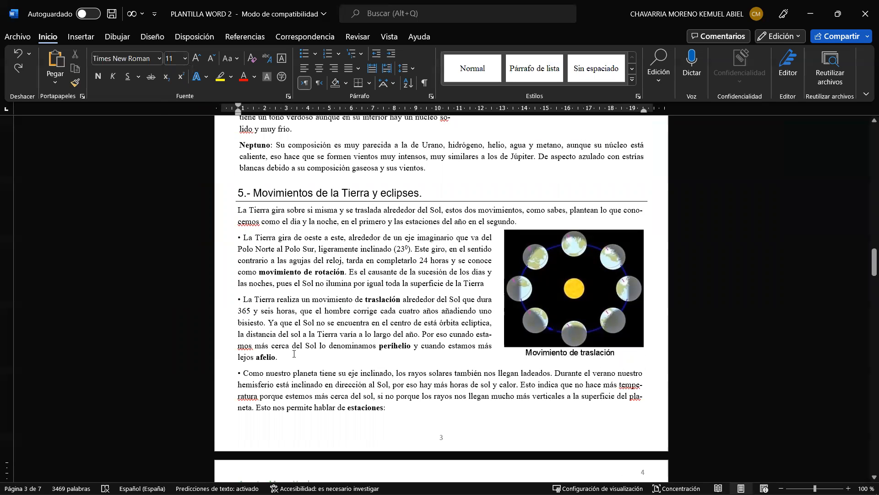
# - Try font size 18 on the section 5 text from "Ya que el Sol no se encuentra" to "afelio." and undo it
pyautogui.moveTo(285, 356); pyautogui.dragTo(268, 322)
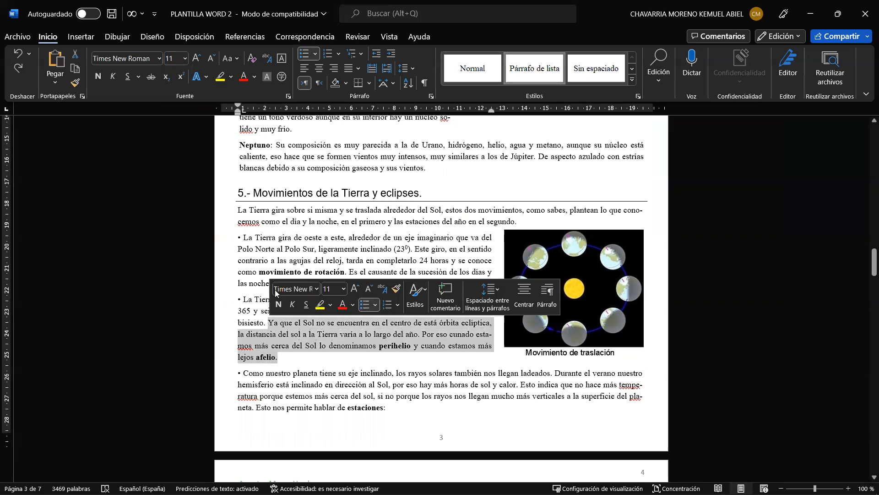
pyautogui.click(186, 59)
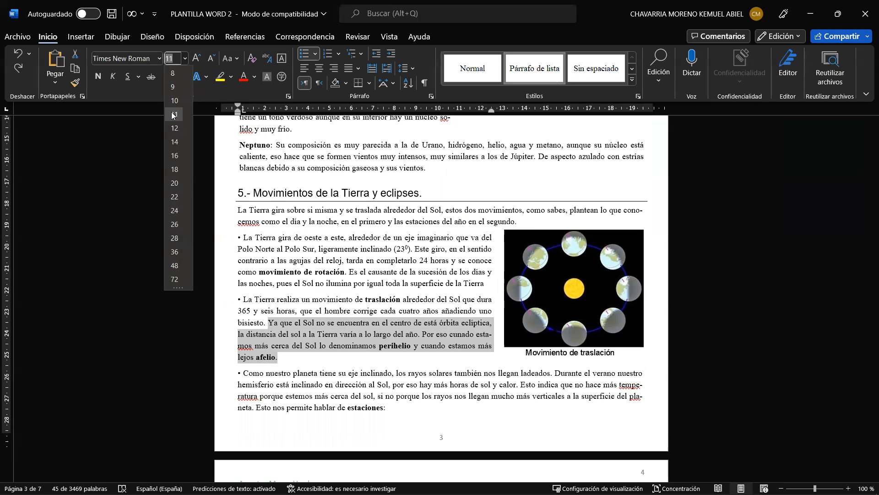
pyautogui.click(175, 169)
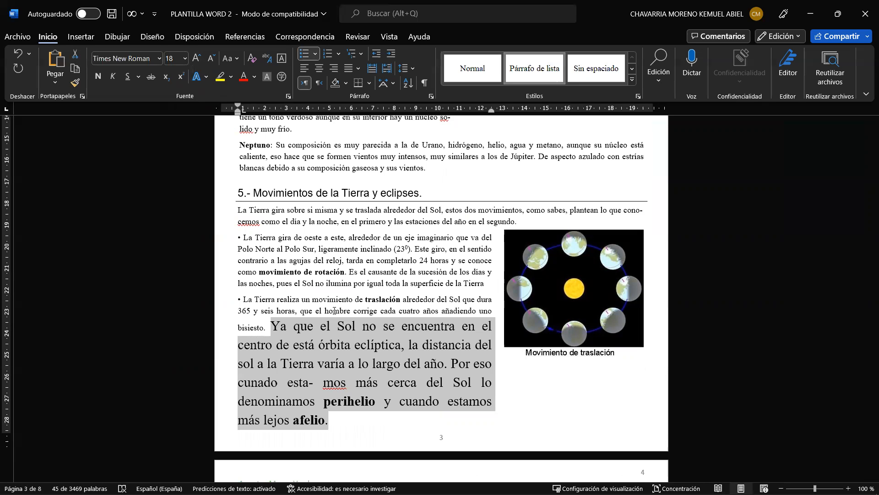
pyautogui.hotkey('ctrl', 'z')
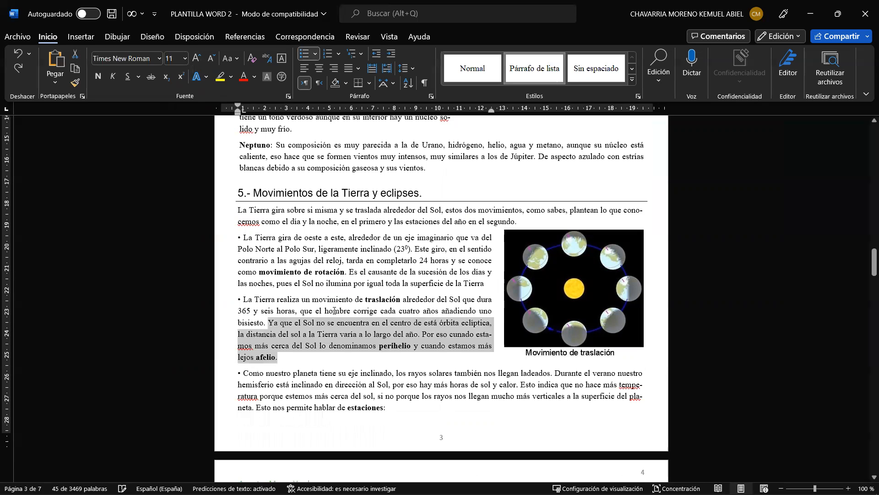
pyautogui.click(279, 334)
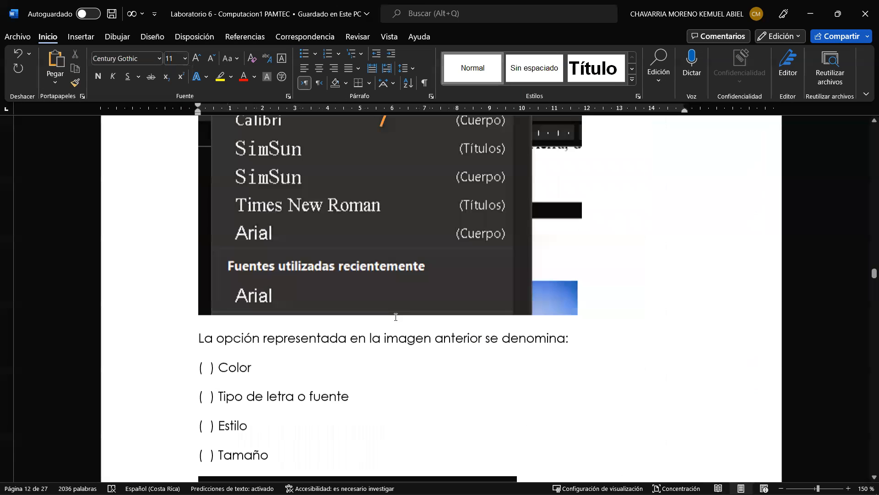
# - Return to Laboratorio 6 and read the font size question's answer options and the following question about the N, K and S buttons
pyautogui.scroll(2, 395, 317)
pyautogui.scroll(-3, 394, 317)
pyautogui.scroll(-3, 395, 317)
pyautogui.scroll(1, 393, 316)
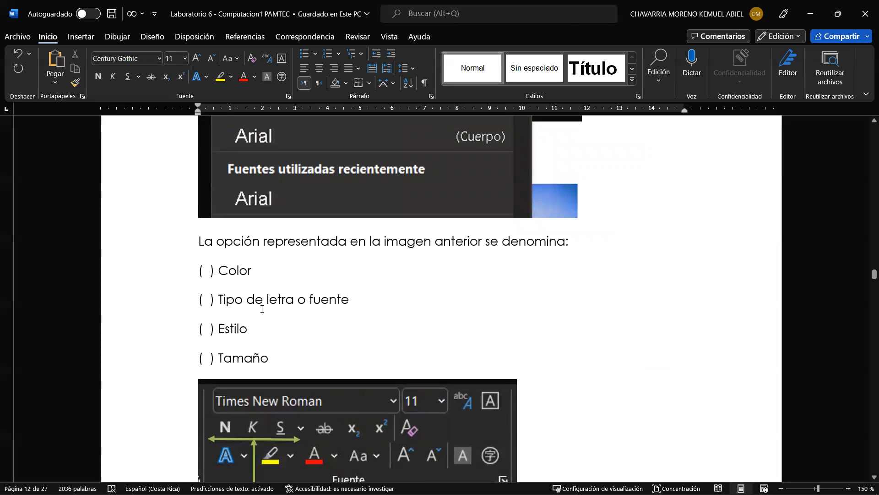
pyautogui.scroll(3, 264, 338)
pyautogui.scroll(-2, 263, 380)
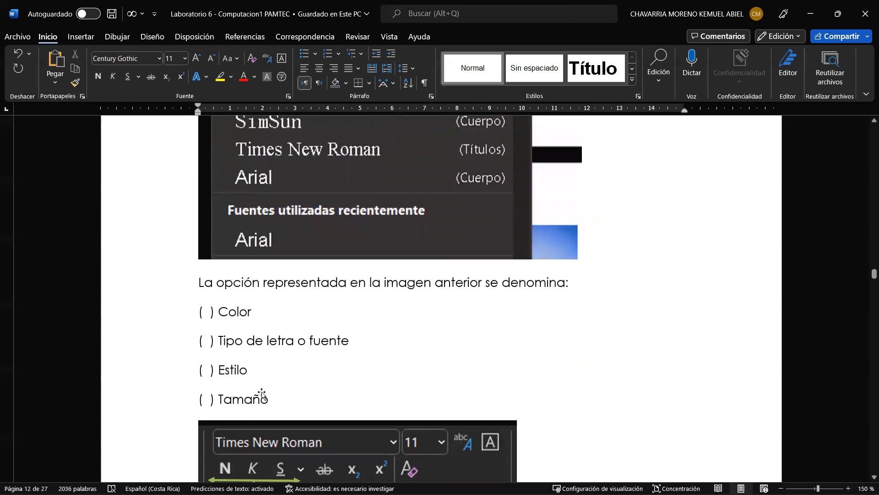
pyautogui.scroll(-7, 263, 392)
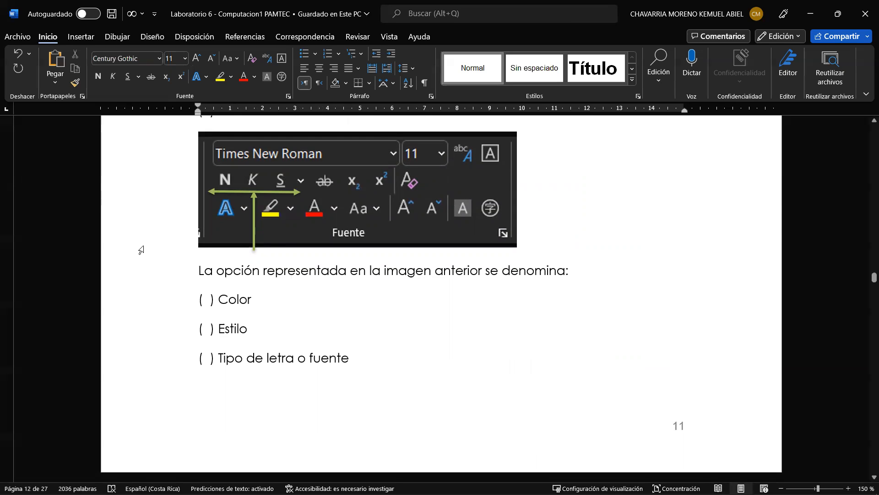
# - Switch to PLANTILLA WORD 2 and try bold on the section 5 sentence "Es el causante de la sucesión de los días...", then remove it
pyautogui.moveTo(126, 491)
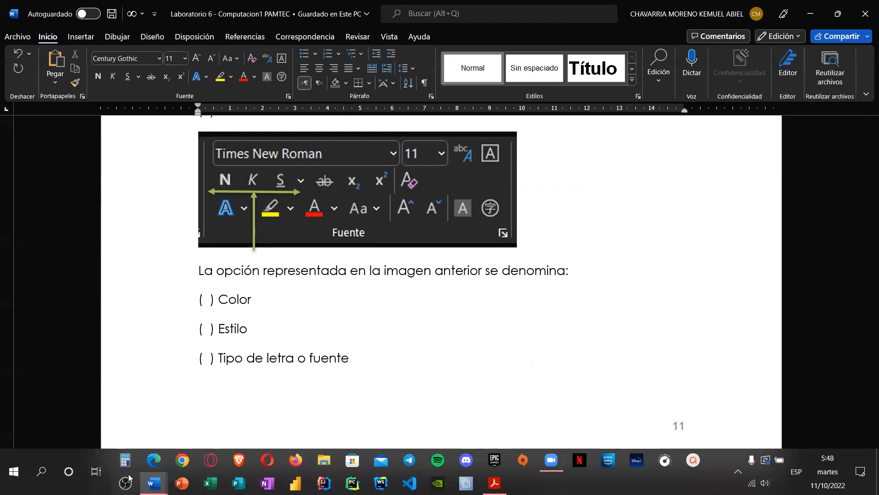
pyautogui.moveTo(168, 480)
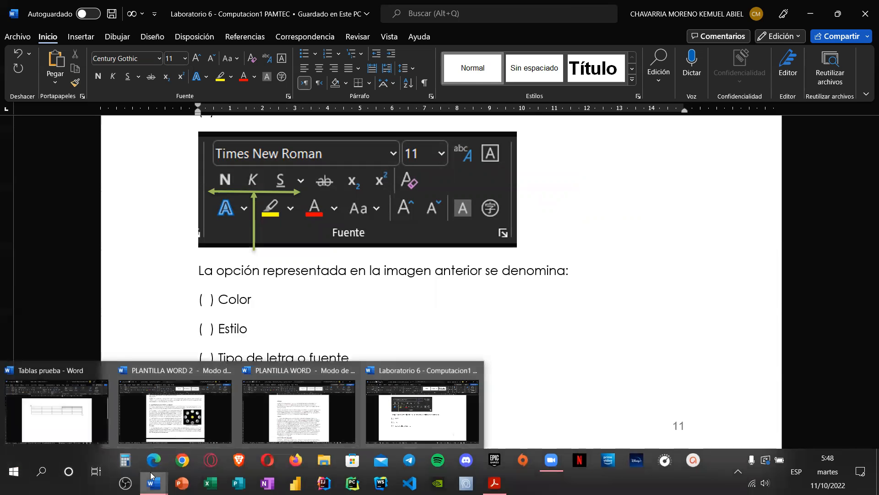
pyautogui.click(170, 388)
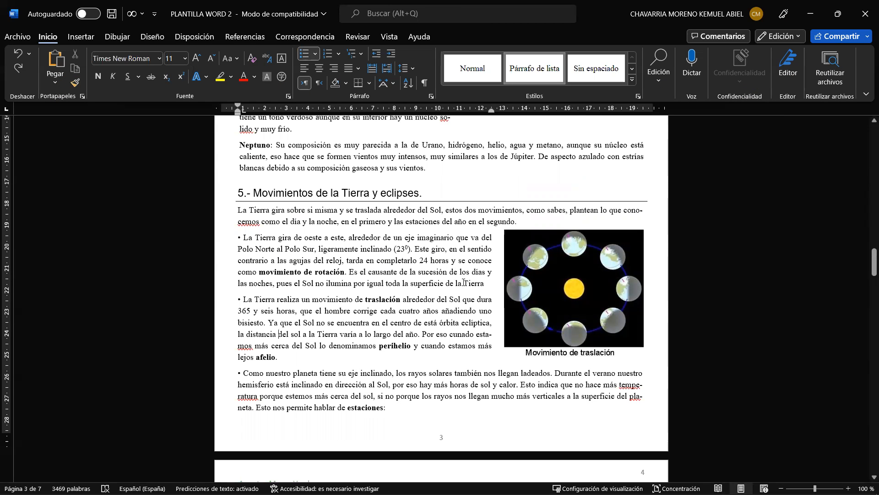
pyautogui.moveTo(463, 282); pyautogui.dragTo(353, 270)
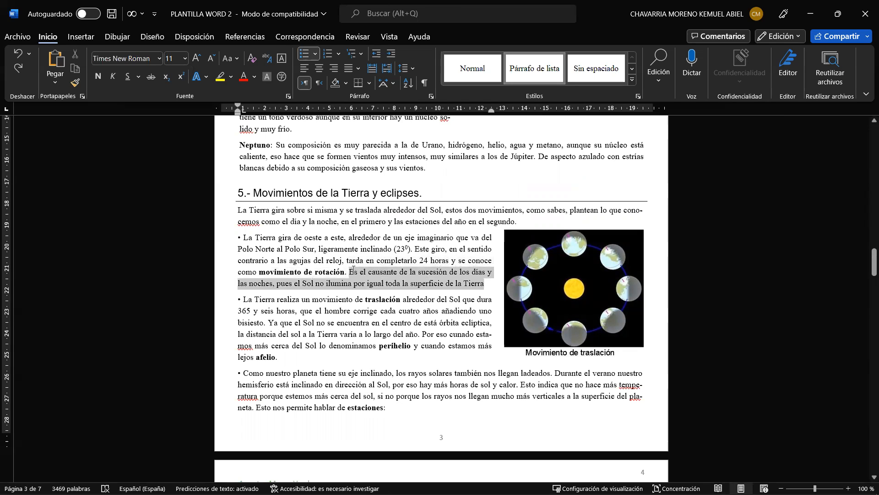
pyautogui.click(96, 77)
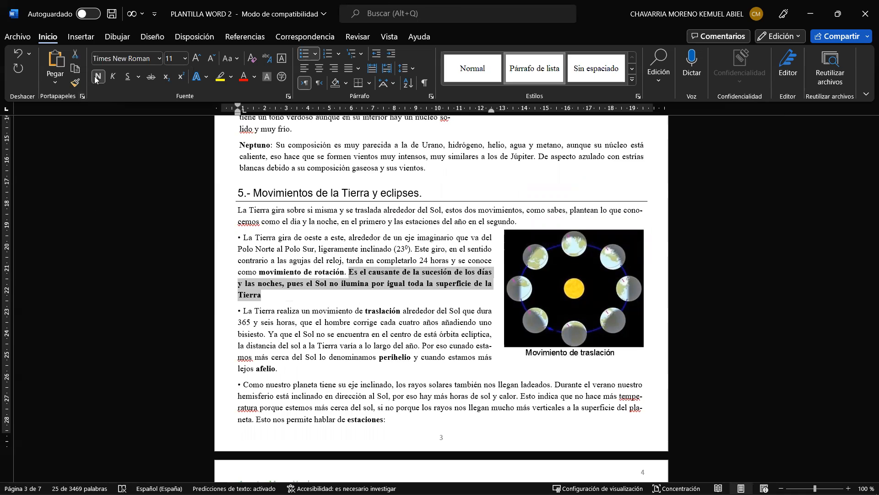
pyautogui.click(96, 78)
# - Try italics on the sentence "Es el causante de la sucesión de los días..." and remove them again
pyautogui.click(111, 78)
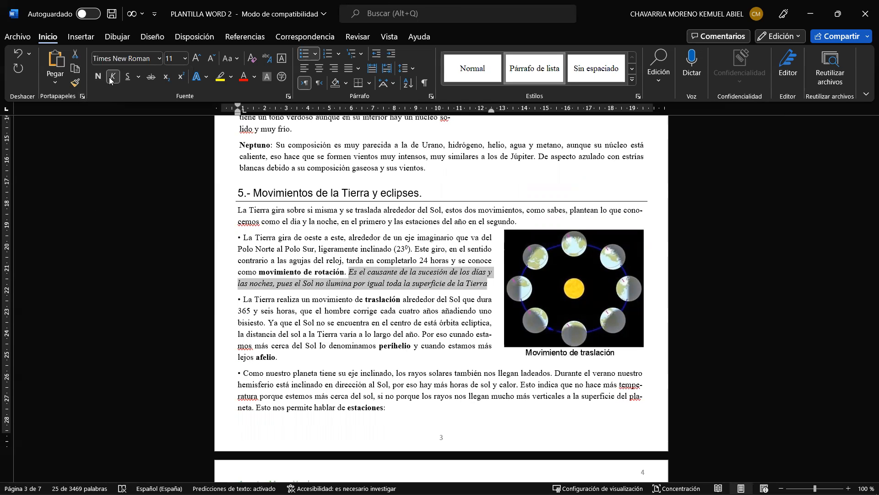
pyautogui.click(467, 281)
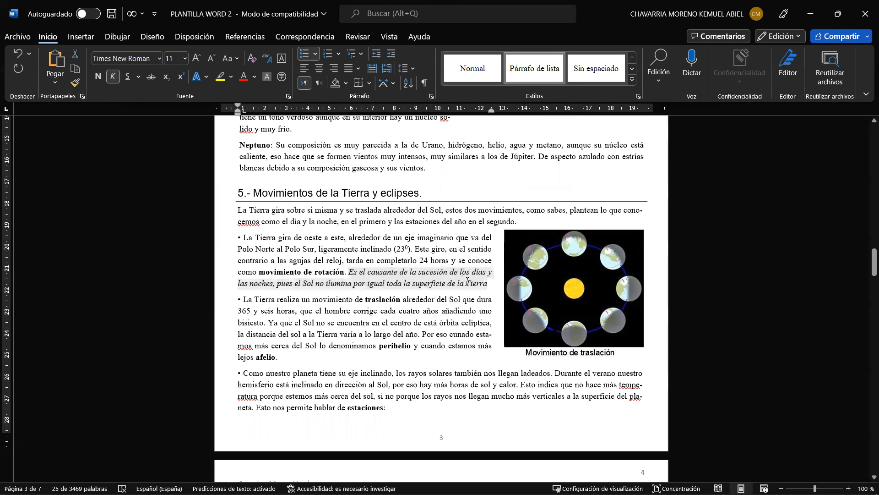
pyautogui.moveTo(487, 283); pyautogui.dragTo(348, 272)
pyautogui.click(112, 75)
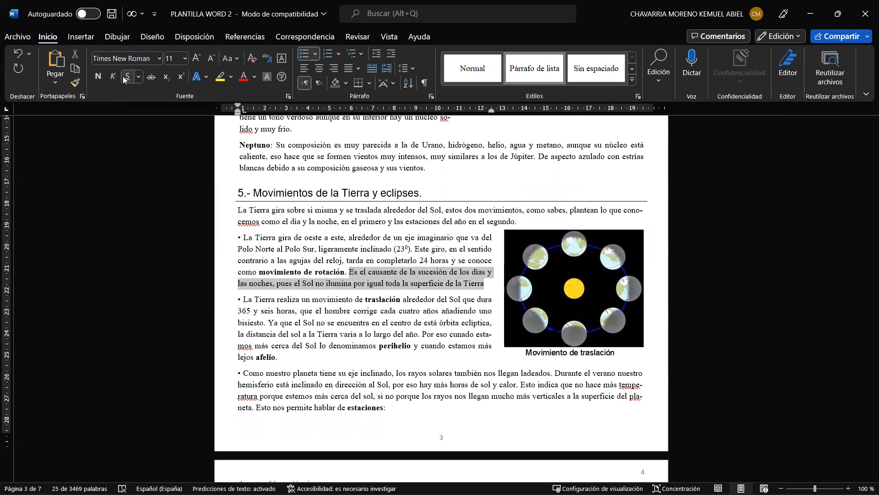
# - Apply underline and italics together to the sentence "Es el causante de la sucesión de los días y las noches..." in section 5
pyautogui.click(123, 76)
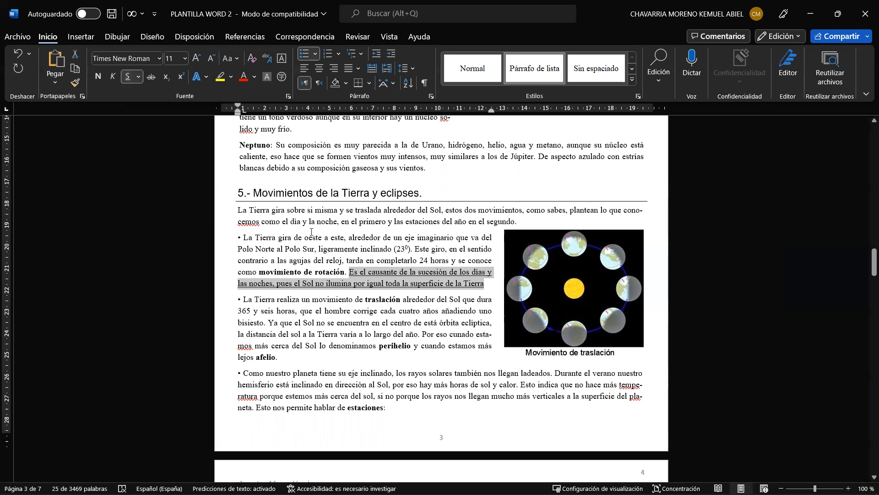
pyautogui.click(113, 79)
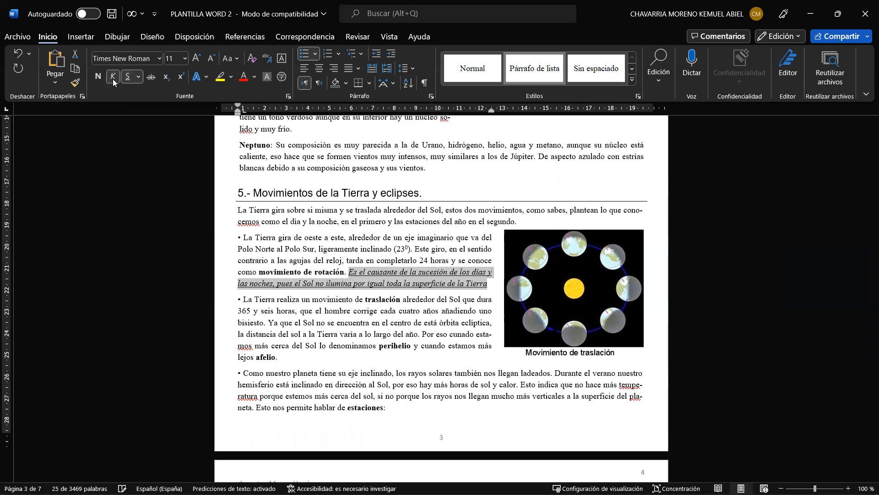
# - Add bold to the section 5 sentence "Es el causante de la sucesión de los días...", then remove its bold, italics and underline
pyautogui.hotkey('ctrl', 'n')
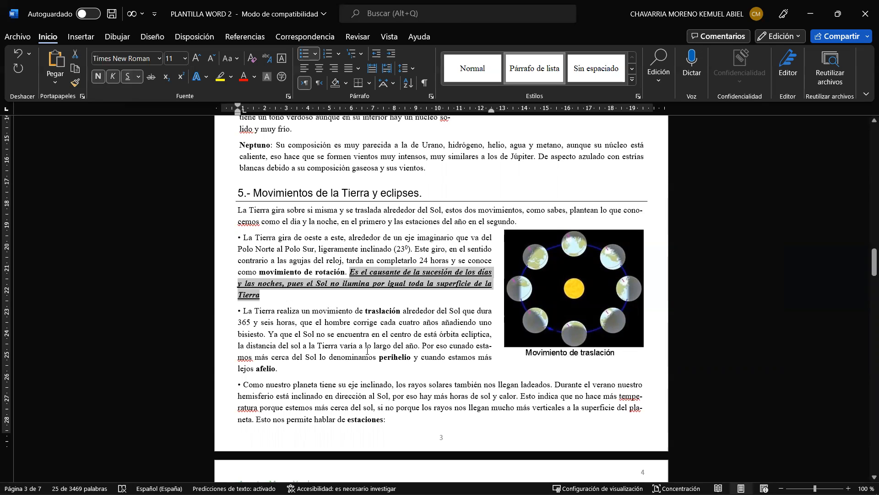
pyautogui.click(102, 79)
pyautogui.click(113, 77)
pyautogui.click(128, 76)
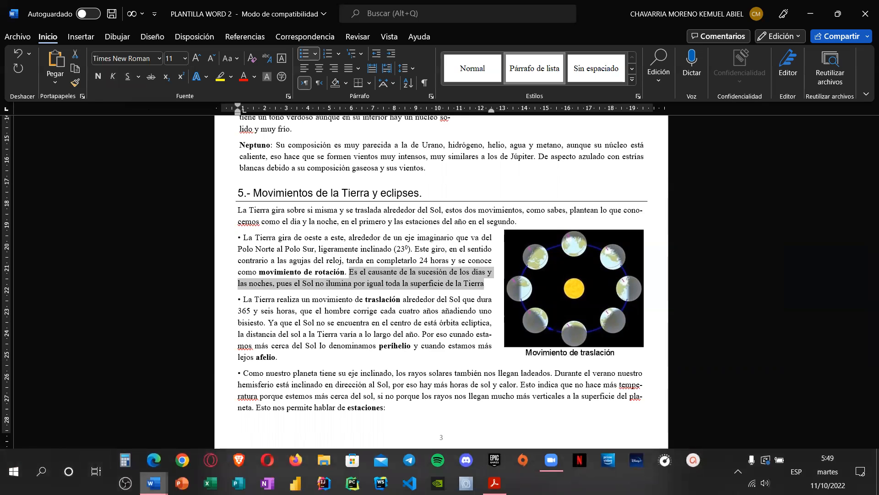
# - Return to Laboratorio 6 and read the style question's answer options and the following question about the font colour button
pyautogui.moveTo(154, 483)
pyautogui.click(416, 410)
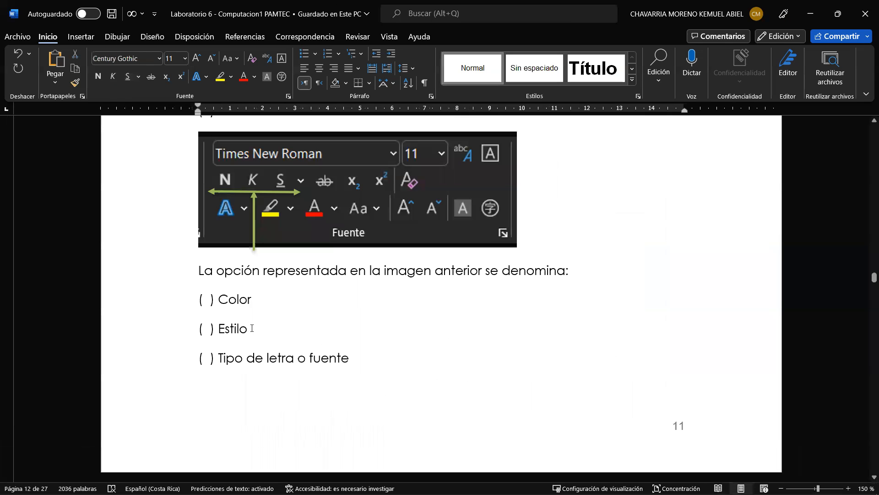
pyautogui.scroll(-5, 258, 327)
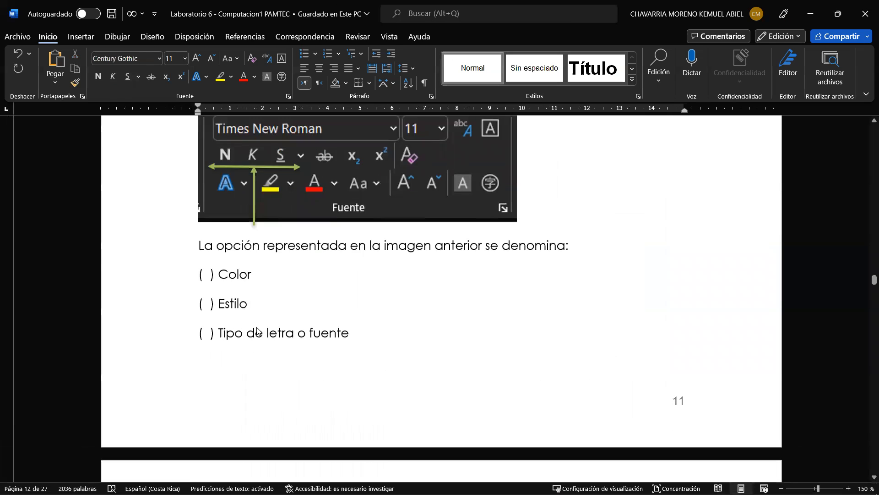
pyautogui.scroll(4, 256, 297)
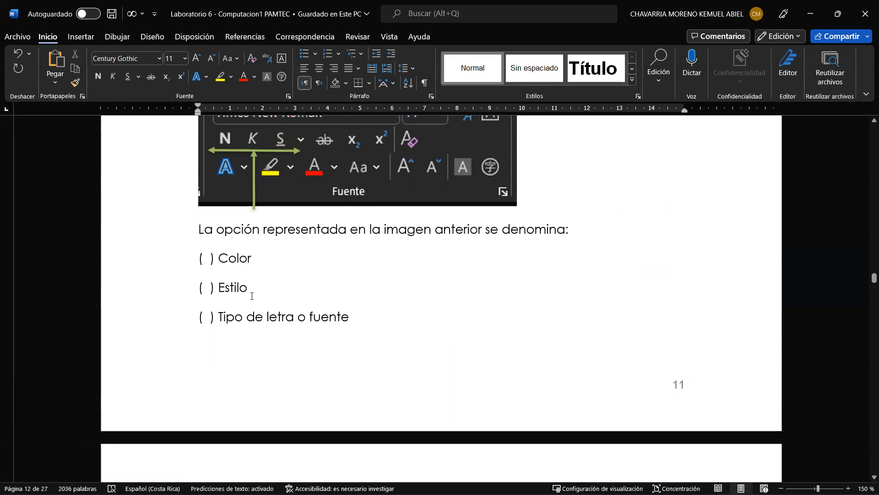
pyautogui.scroll(-8, 256, 291)
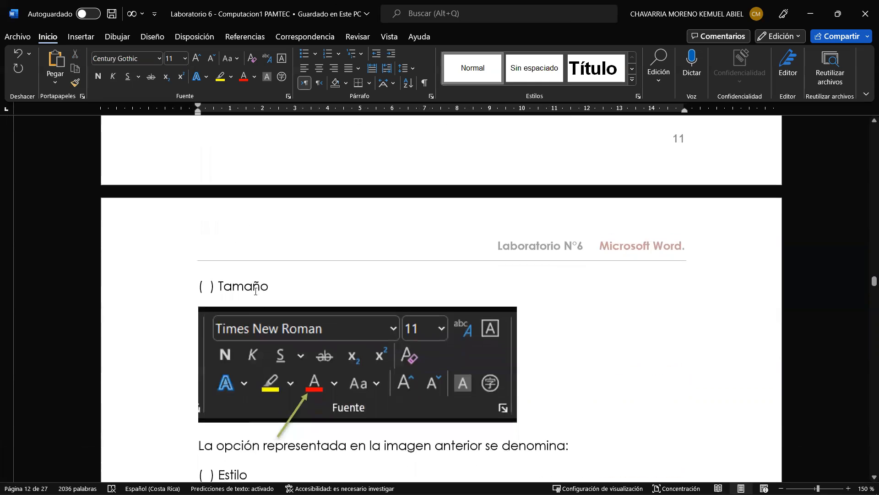
pyautogui.scroll(-2, 255, 292)
pyautogui.scroll(3, 255, 291)
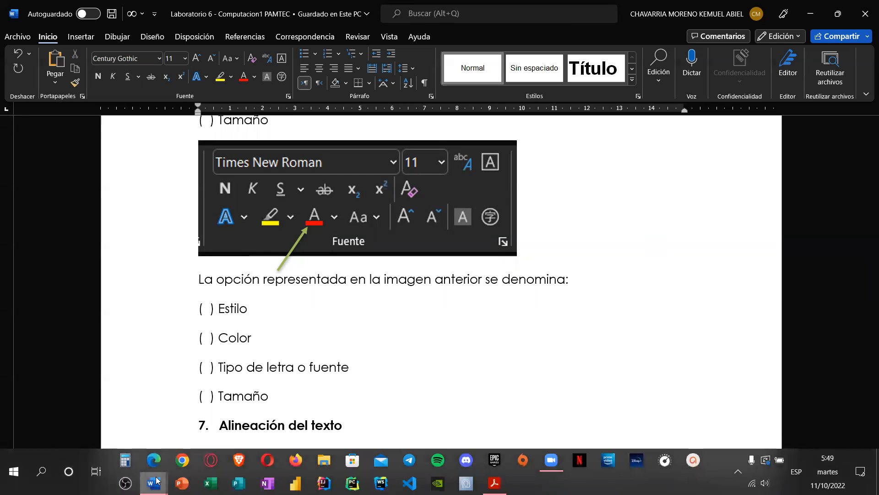
# - Switch to PLANTILLA WORD 2 and change the font colour of the Urano paragraph's description to standard green
pyautogui.moveTo(156, 480)
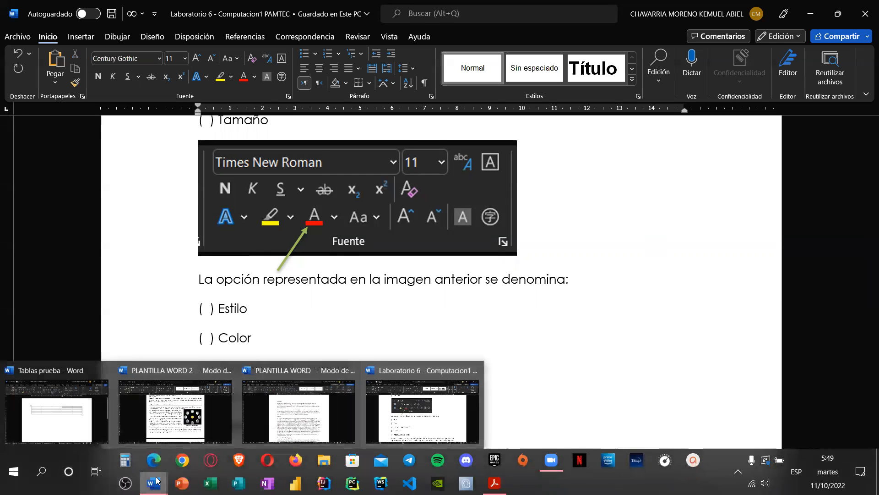
pyautogui.click(183, 412)
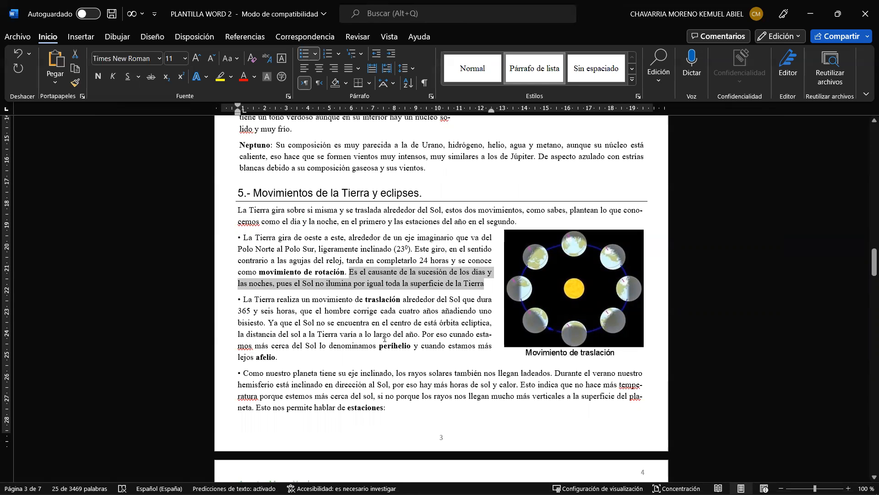
pyautogui.click(386, 337)
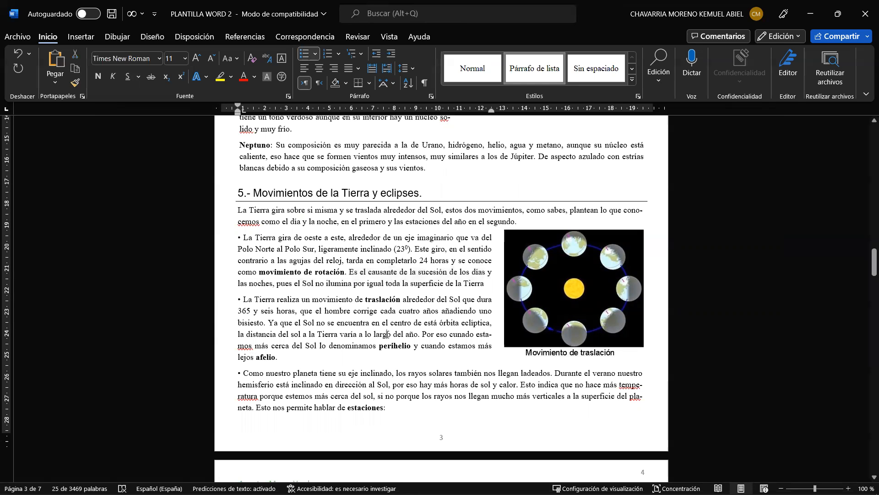
pyautogui.scroll(3, 387, 335)
pyautogui.scroll(5, 387, 335)
pyautogui.moveTo(292, 349); pyautogui.dragTo(271, 307)
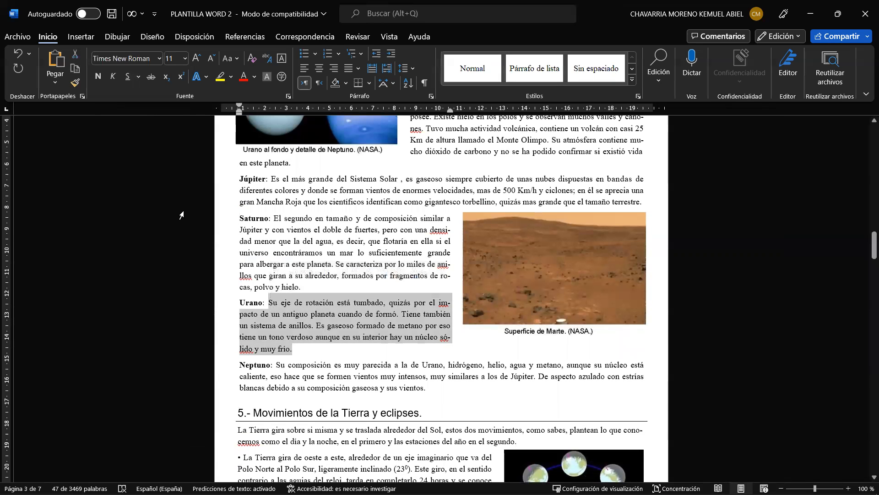
pyautogui.click(255, 77)
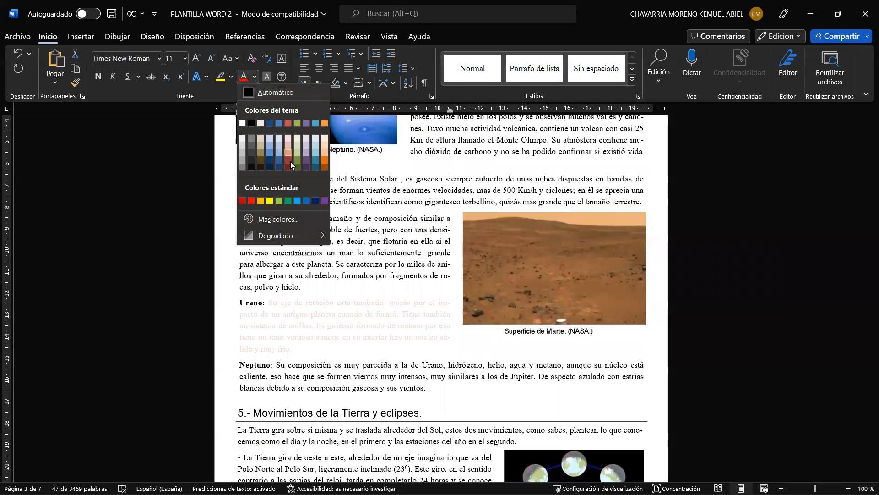
pyautogui.click(285, 201)
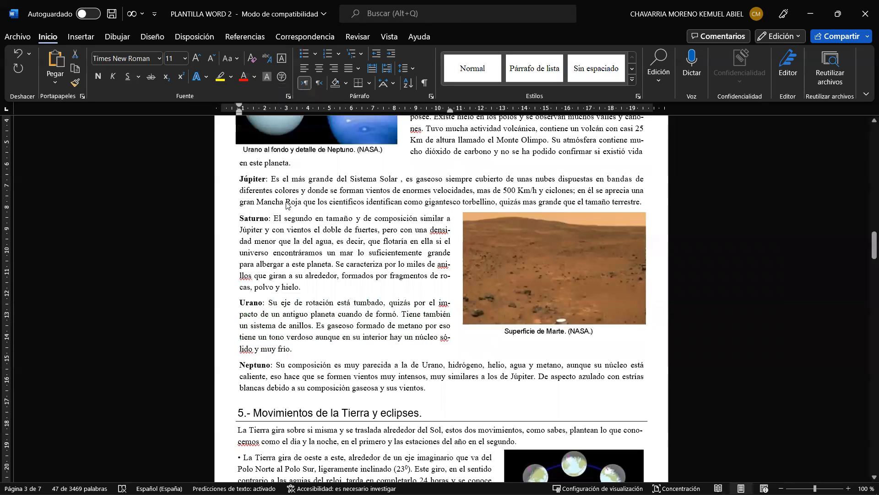
pyautogui.click(352, 279)
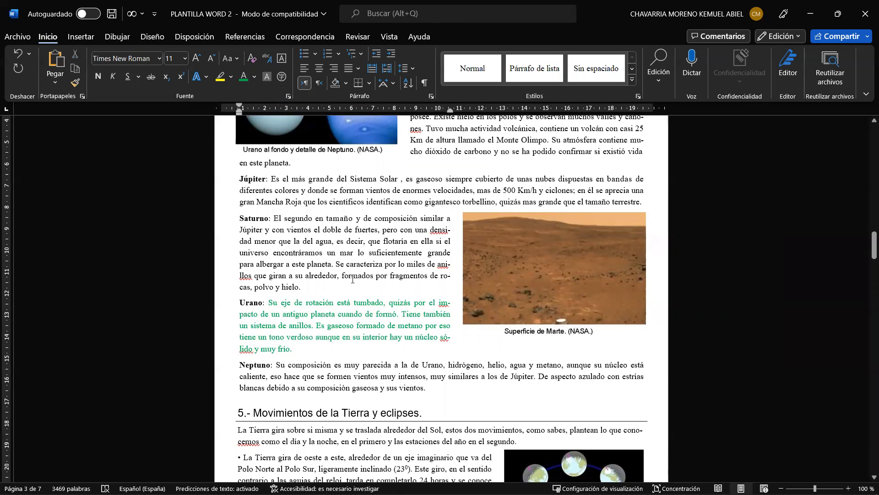
# - Undo the green font colour on the Urano paragraph
pyautogui.moveTo(293, 349); pyautogui.dragTo(271, 306)
pyautogui.hotkey('ctrl', 'z')
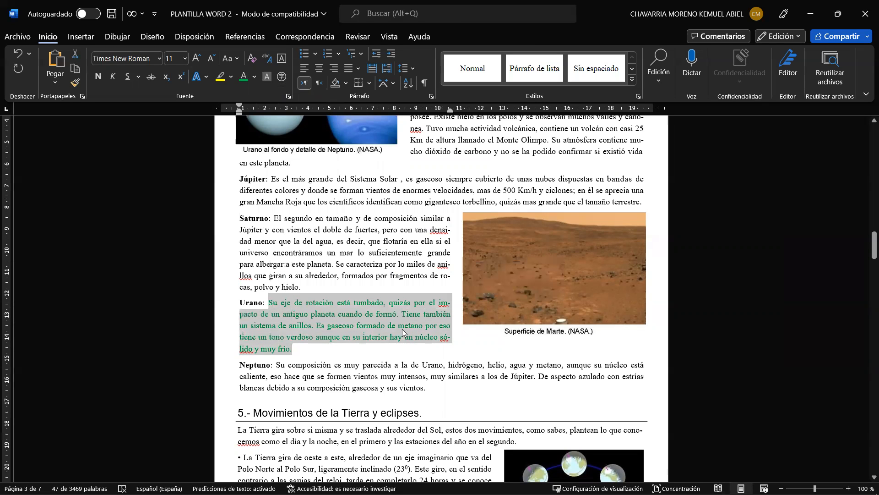
pyautogui.click(378, 323)
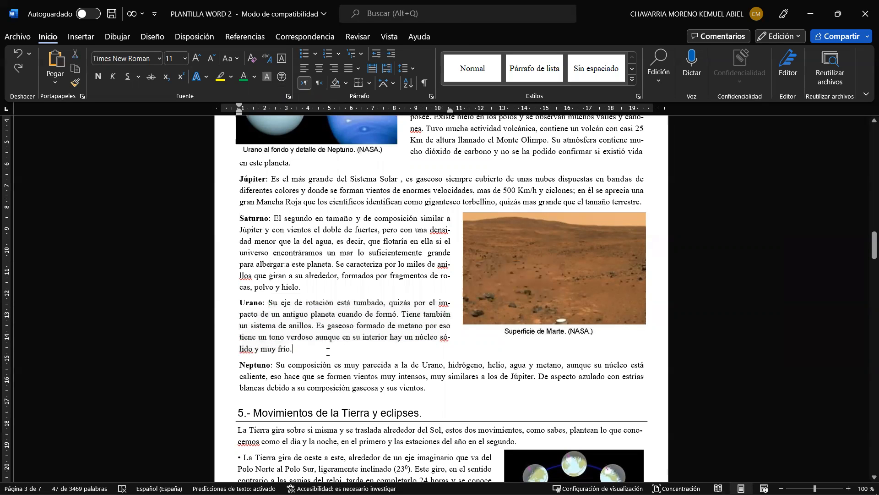
# - Go back to Laboratorio 6 and read section 7, "Alineación del texto", with its example paragraphs
pyautogui.click(806, 19)
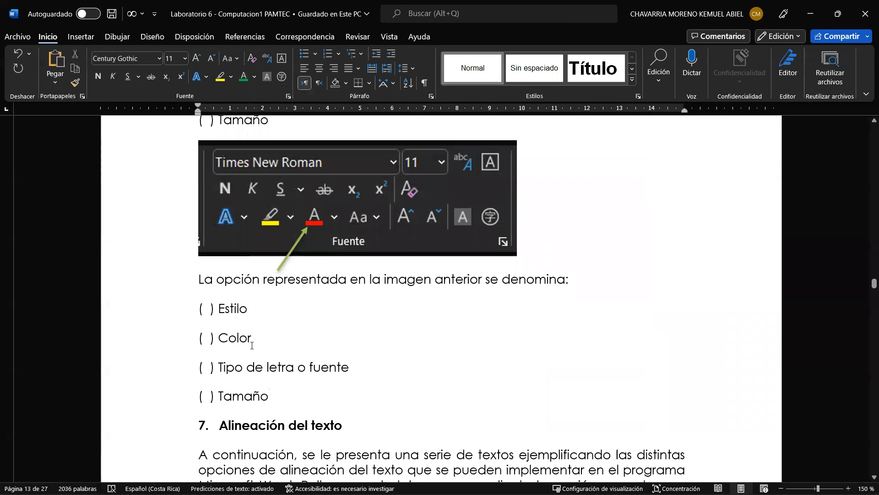
pyautogui.scroll(-6, 252, 346)
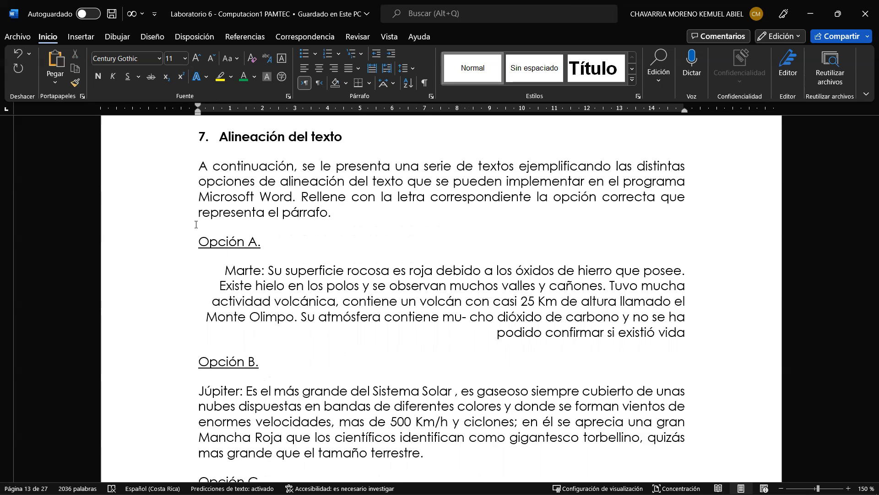
pyautogui.scroll(-5, 206, 222)
pyautogui.scroll(4, 219, 218)
pyautogui.scroll(-3, 264, 410)
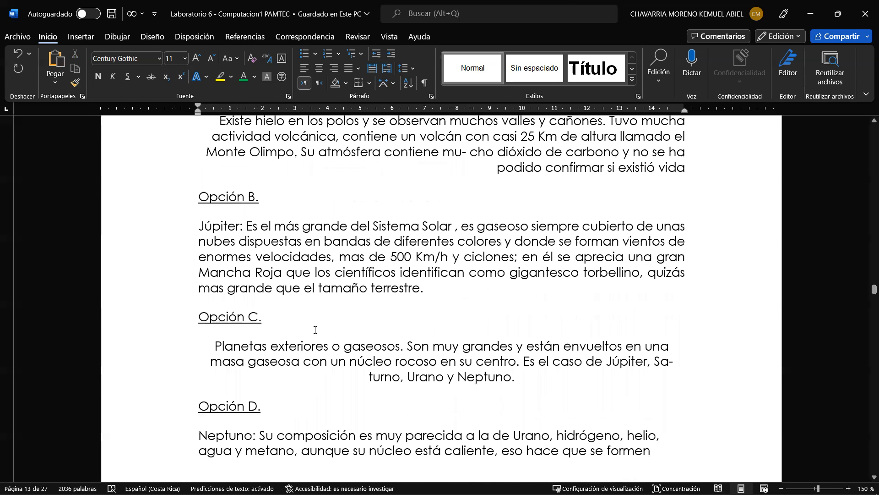
pyautogui.scroll(2, 316, 330)
# - Correct "mu- cho" to "mucho" in the Marte paragraph under Opción A
pyautogui.click(471, 234)
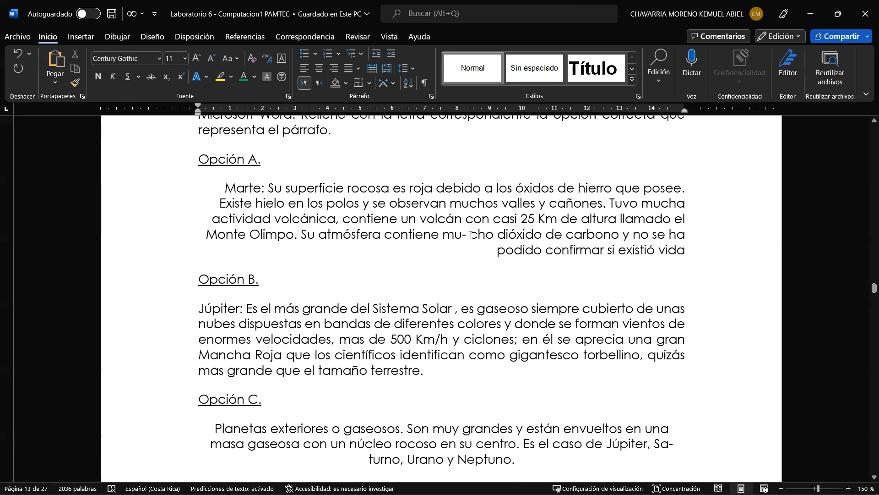
pyautogui.press('BackSpace')
pyautogui.press('BackSpace')
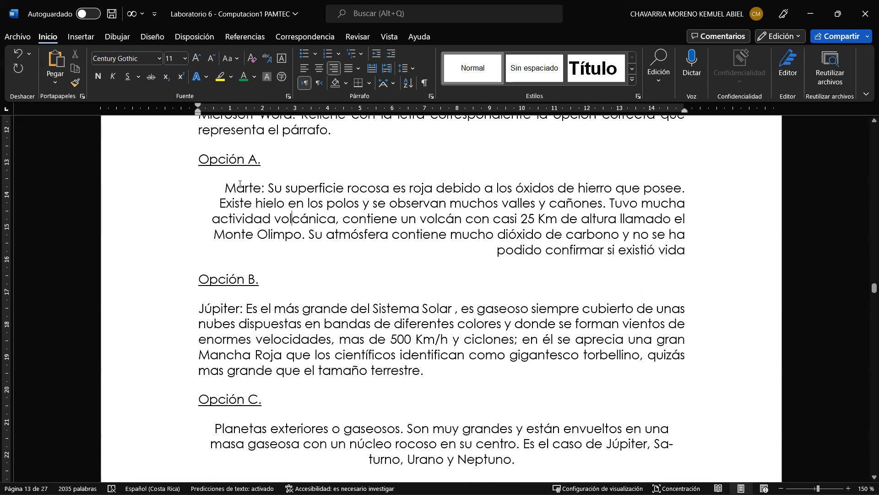
# - Look over the alignment examples and check which alignment the Marte paragraph under Opción A uses
pyautogui.scroll(-5, 367, 311)
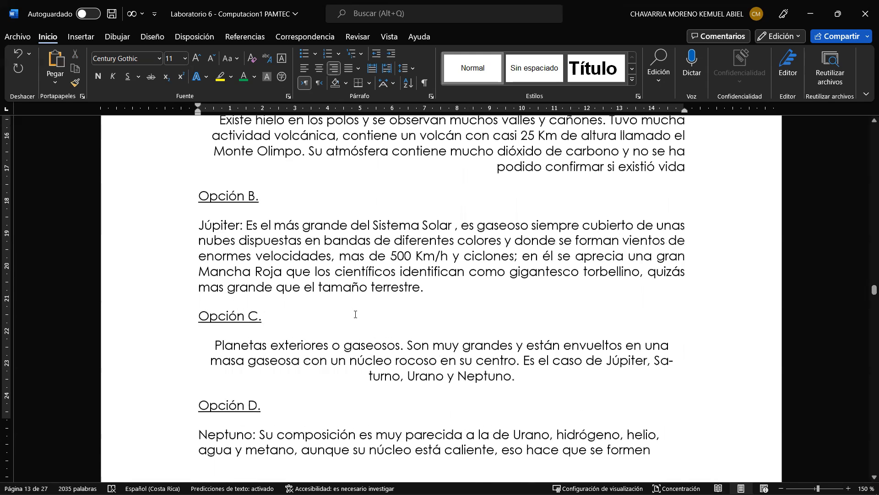
pyautogui.scroll(6, 354, 316)
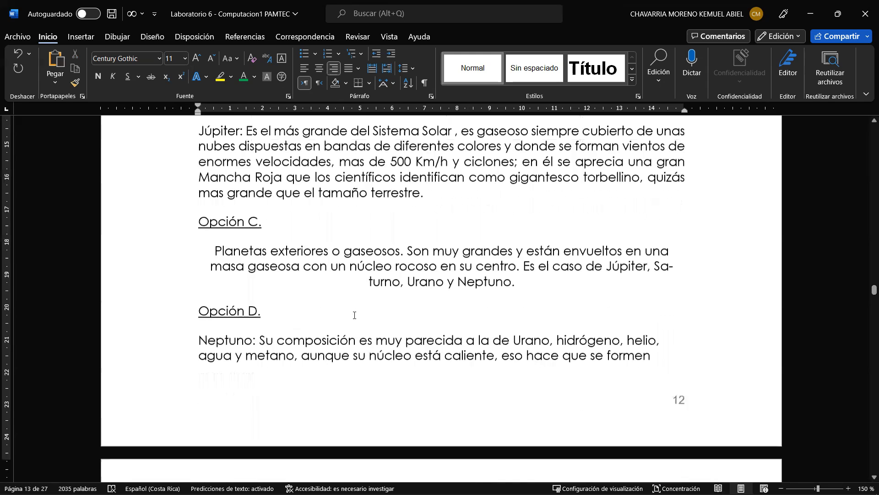
pyautogui.scroll(1, 328, 371)
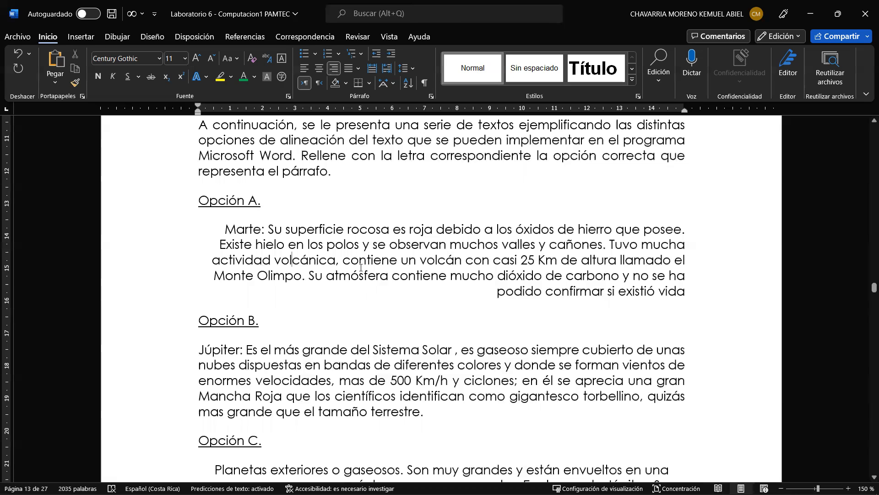
pyautogui.moveTo(227, 231); pyautogui.dragTo(684, 298)
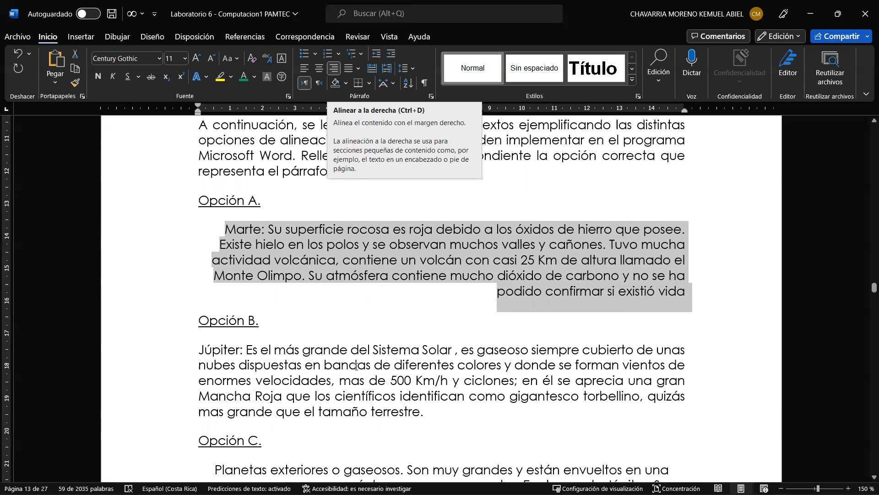
pyautogui.click(321, 301)
# - Select the Júpiter paragraph under Opción B and compare it with the Justificar alignment option without changing it
pyautogui.scroll(-3, 321, 301)
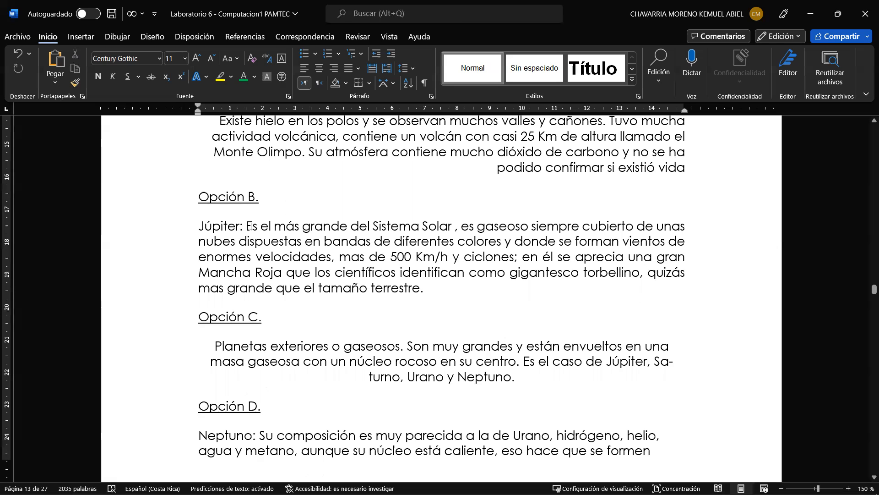
pyautogui.moveTo(199, 226); pyautogui.dragTo(452, 287)
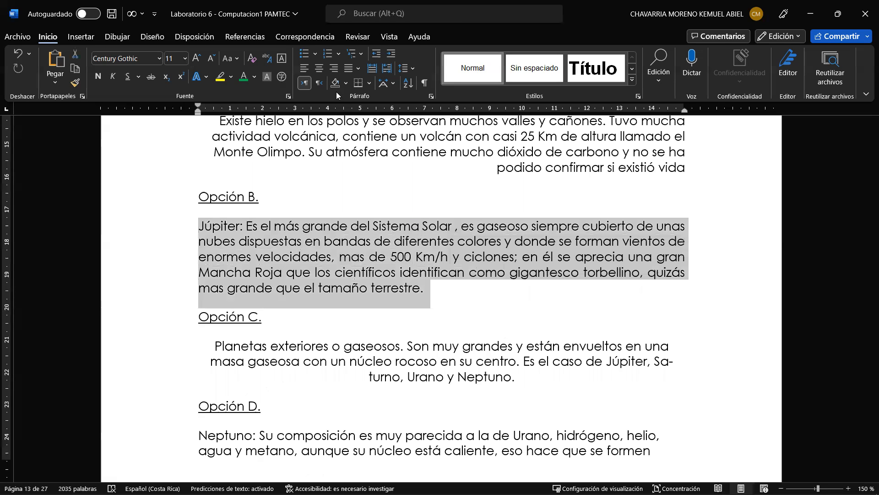
pyautogui.click(361, 67)
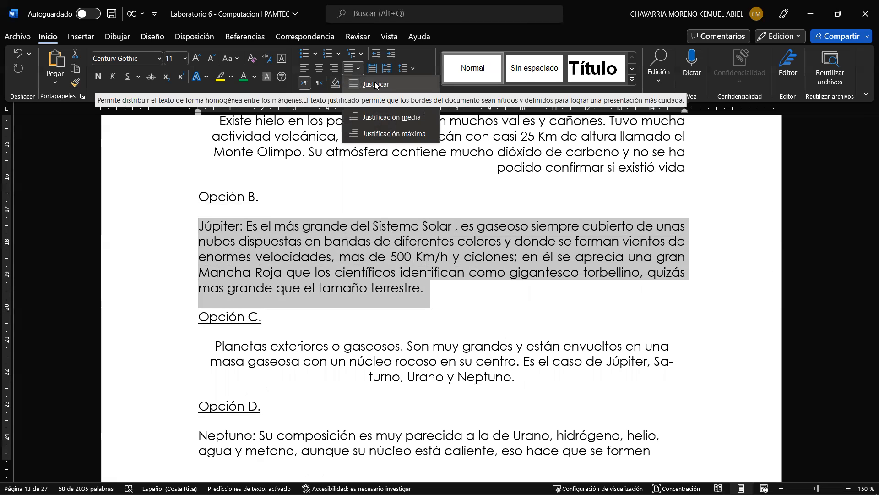
pyautogui.click(396, 286)
# - Select the "Planetas exteriores o gaseosos" paragraph under Opción C and check which alignment it uses
pyautogui.scroll(-2, 400, 293)
pyautogui.click(400, 280)
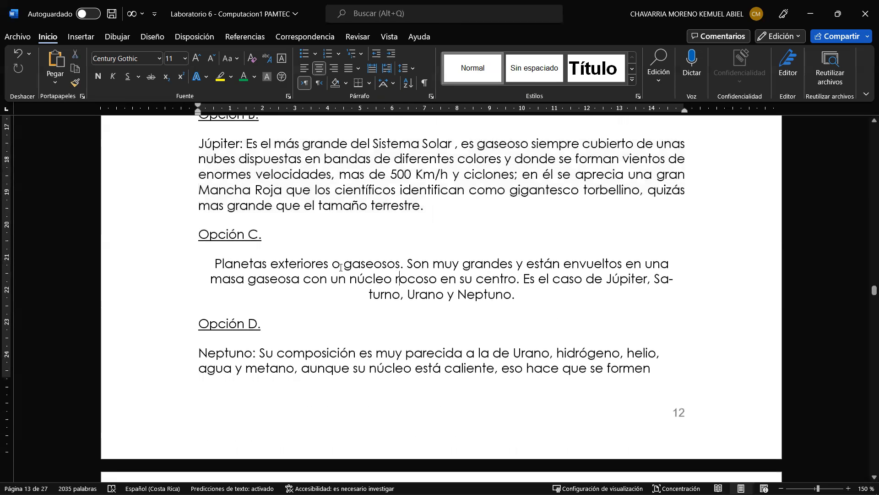
pyautogui.scroll(1, 340, 267)
pyautogui.scroll(-1, 347, 265)
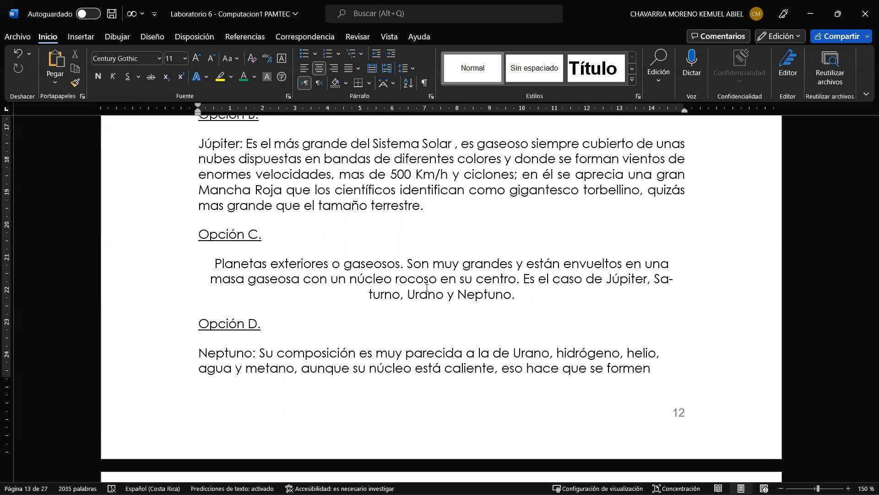
pyautogui.moveTo(214, 264); pyautogui.dragTo(648, 291)
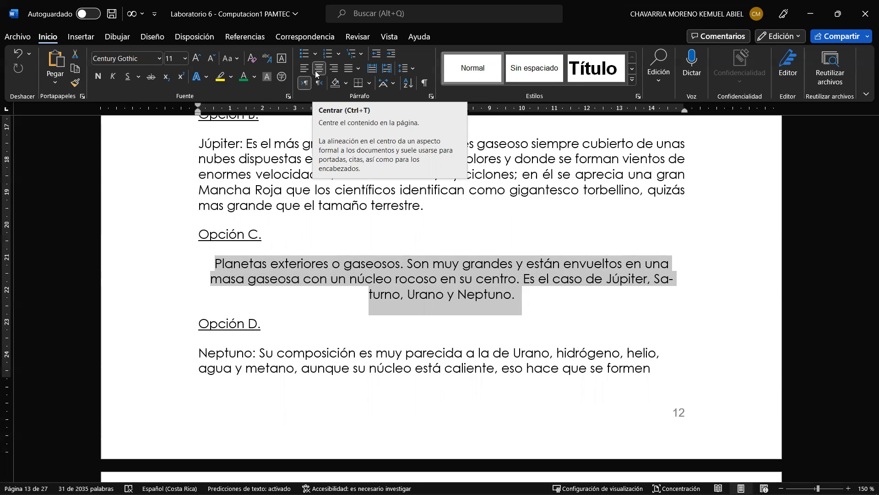
# - Select the whole Neptuno paragraph under Opción D across both pages and check its alignment
pyautogui.scroll(-3, 257, 242)
pyautogui.click(255, 242)
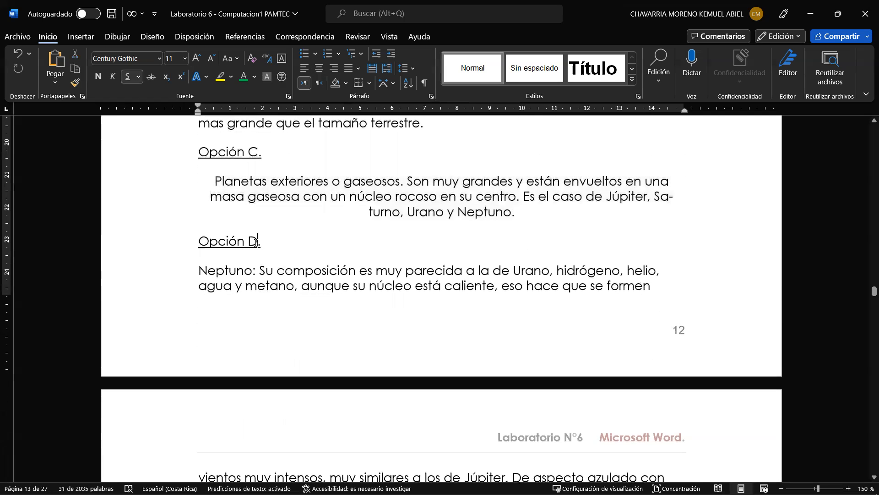
pyautogui.scroll(-3, 273, 281)
pyautogui.scroll(1, 274, 283)
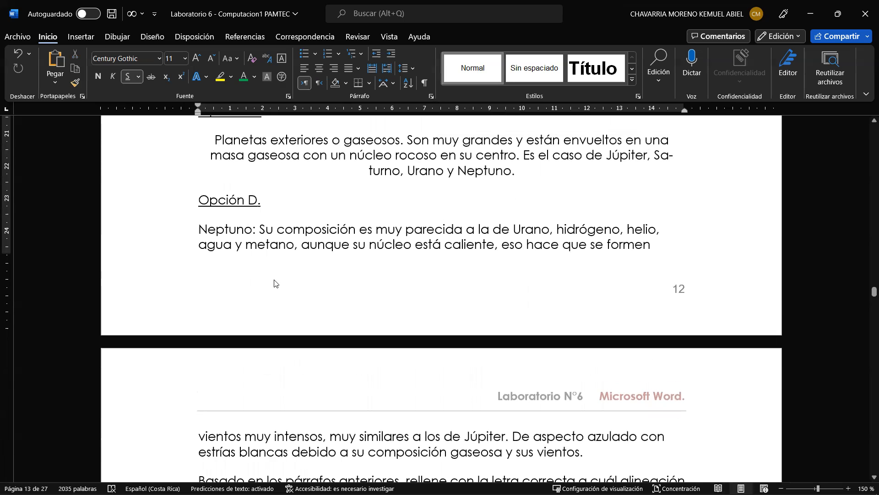
pyautogui.scroll(-1, 275, 282)
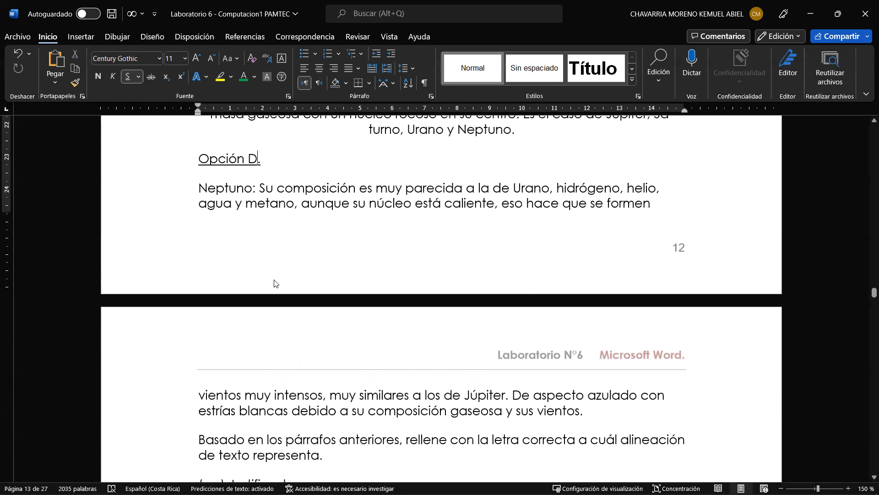
pyautogui.moveTo(199, 188); pyautogui.dragTo(614, 412)
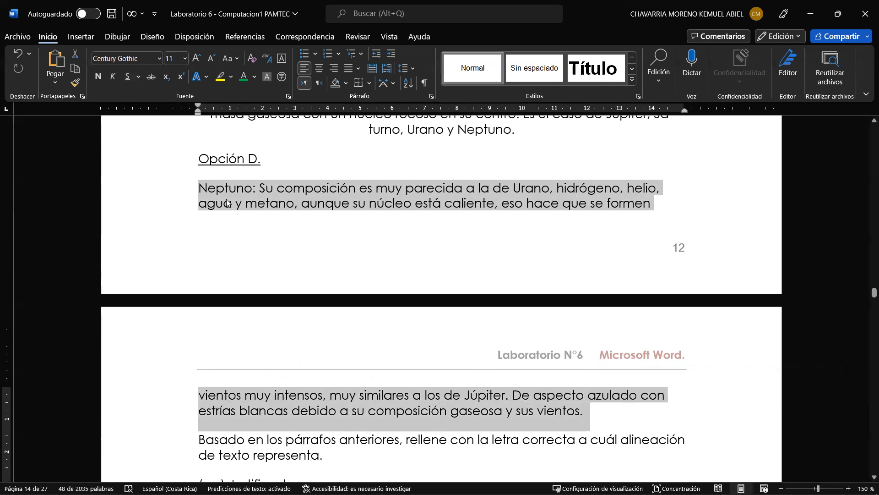
# - Compare the paragraphs under Opción A to D with the matching exercise on Justificado, izquierda, derecha and Centrado alignment
pyautogui.scroll(2, 218, 207)
pyautogui.scroll(2, 218, 207)
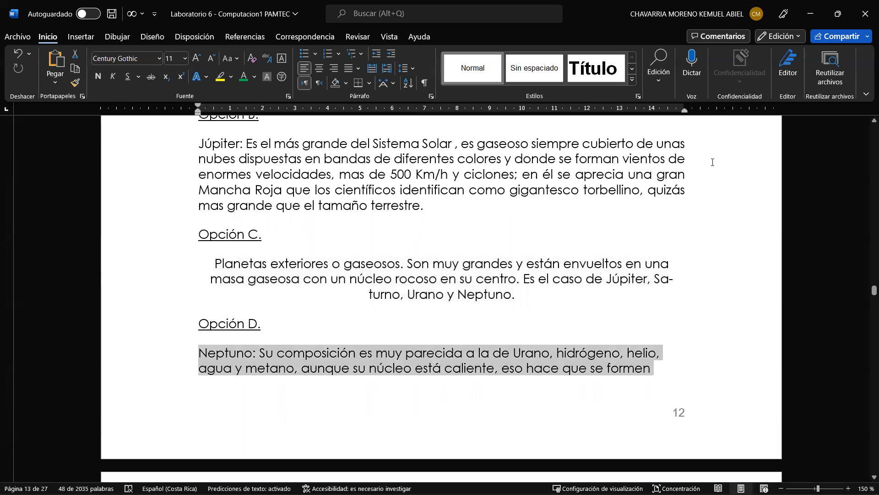
pyautogui.scroll(-4, 641, 230)
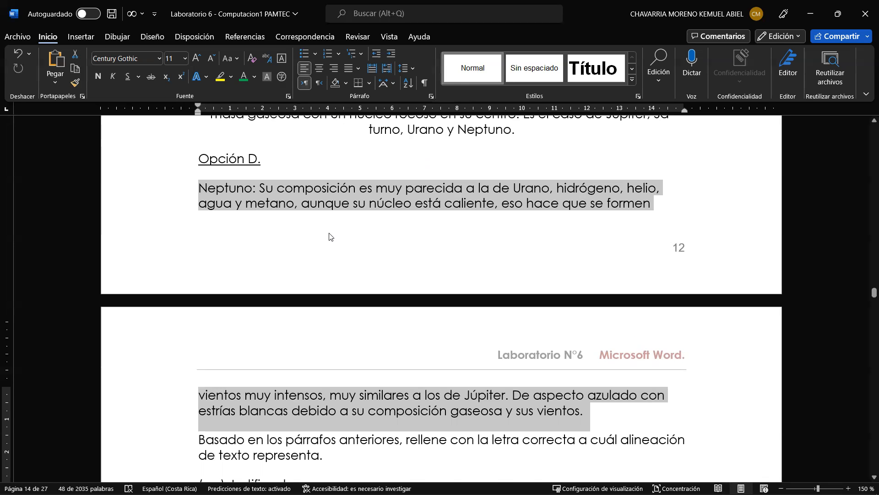
pyautogui.scroll(-5, 329, 234)
pyautogui.click(234, 234)
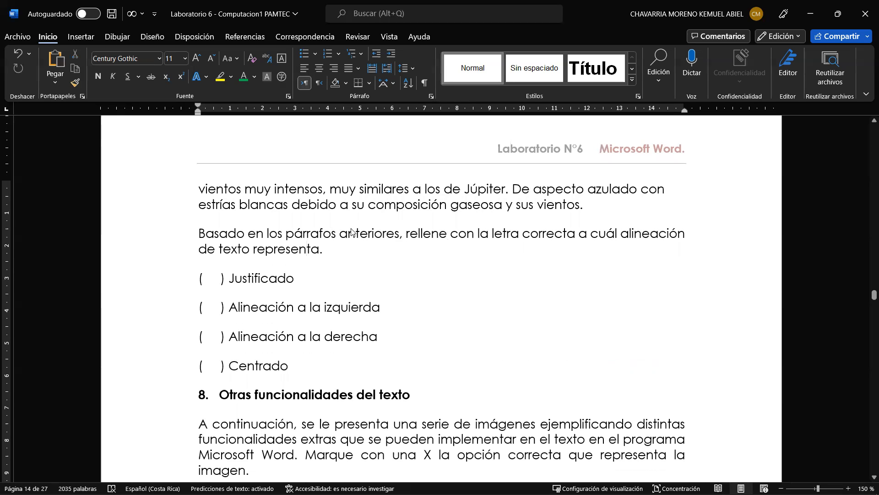
pyautogui.scroll(10, 357, 222)
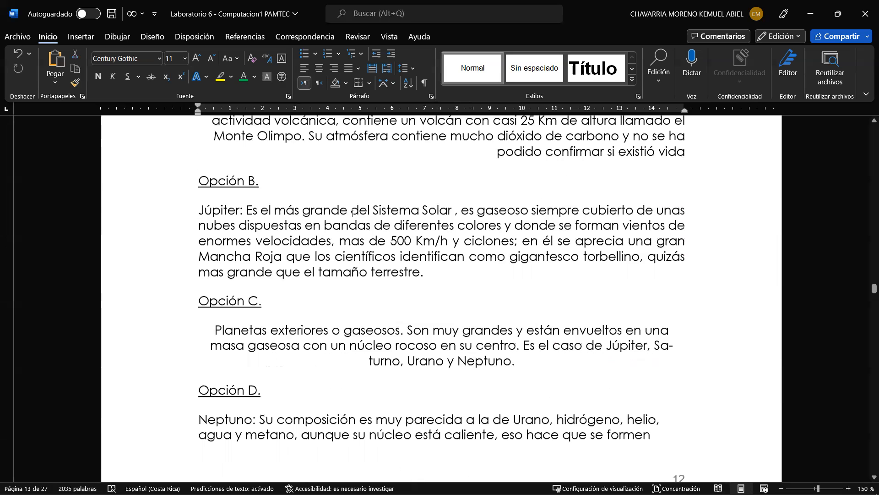
pyautogui.scroll(3, 355, 213)
pyautogui.scroll(-12, 355, 213)
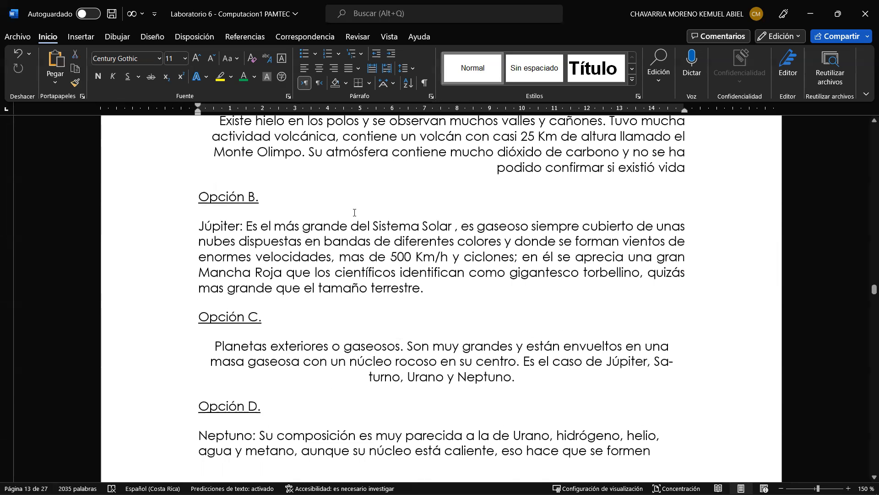
pyautogui.scroll(-2, 354, 212)
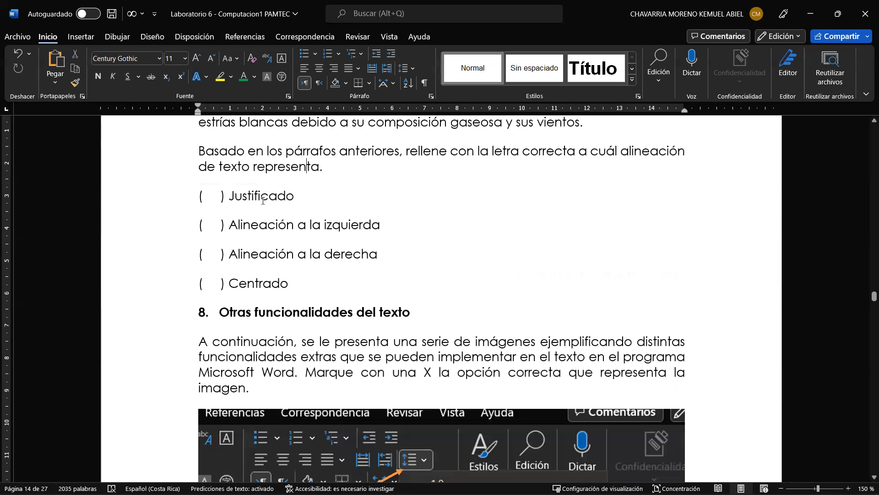
pyautogui.scroll(3, 267, 219)
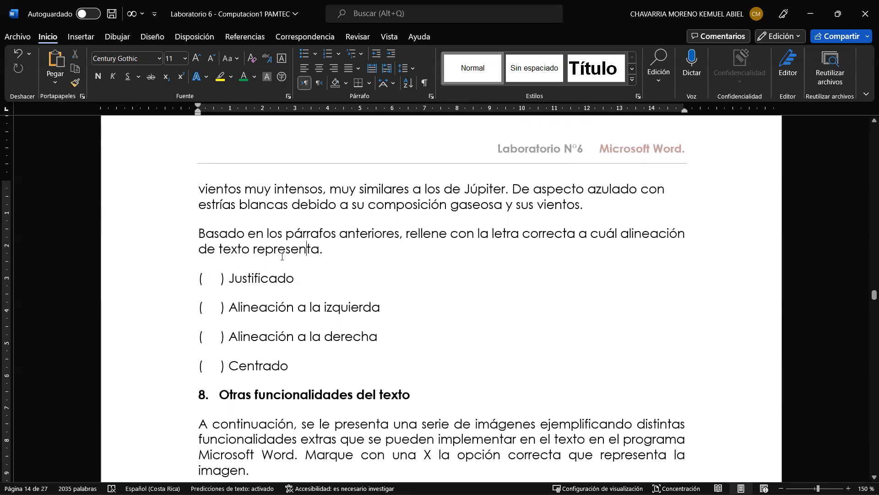
pyautogui.scroll(12, 281, 261)
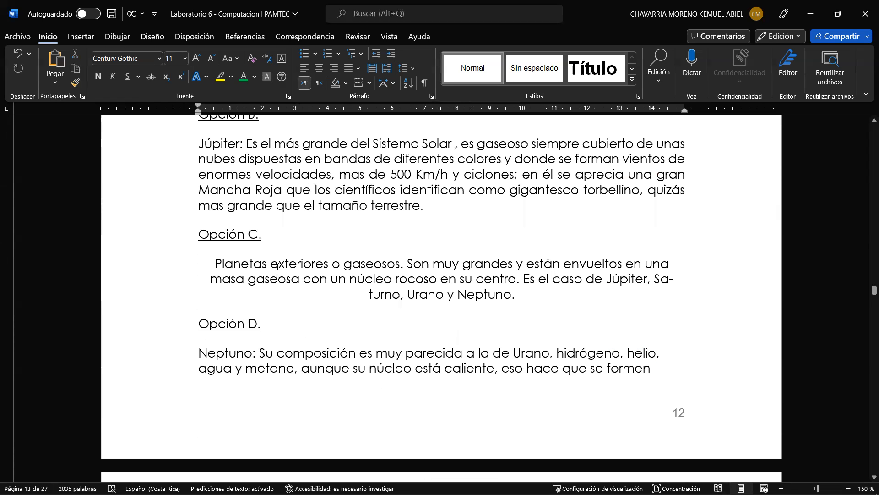
pyautogui.scroll(-12, 278, 266)
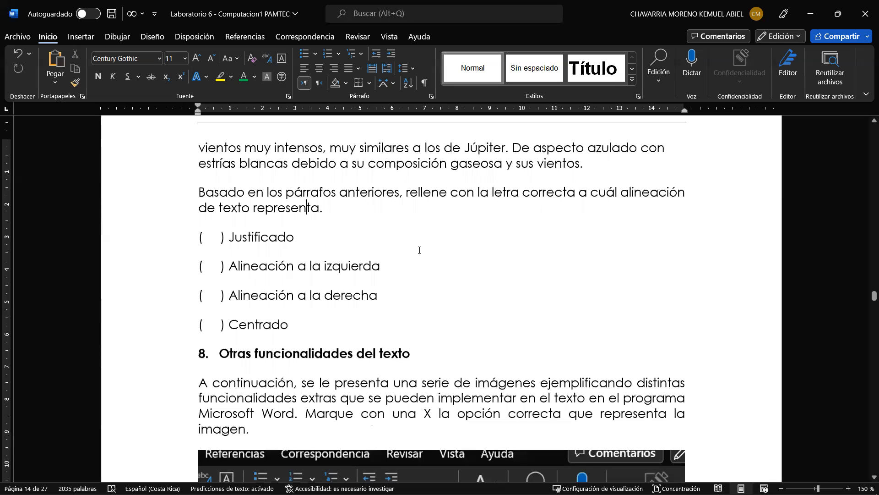
# - Read section 8, "Otras funcionalidades del texto", examining its first image and the answer choices under it
pyautogui.scroll(-5, 419, 250)
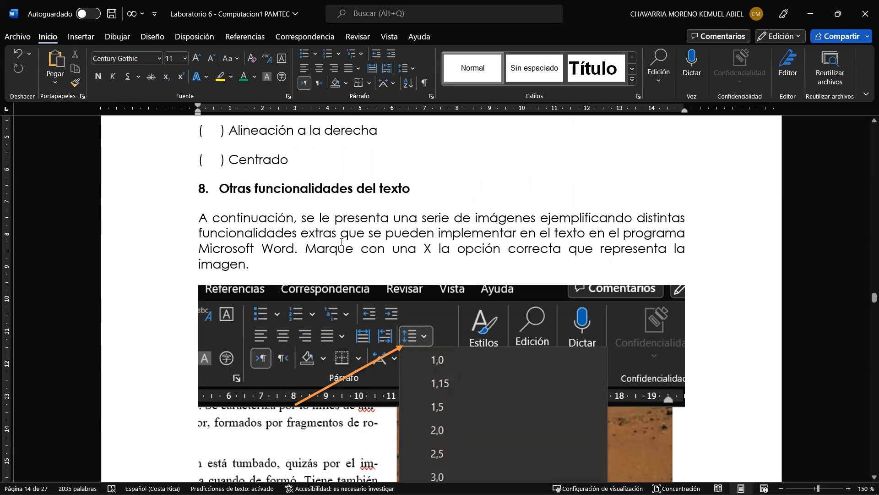
pyautogui.scroll(-3, 313, 243)
pyautogui.scroll(1, 312, 244)
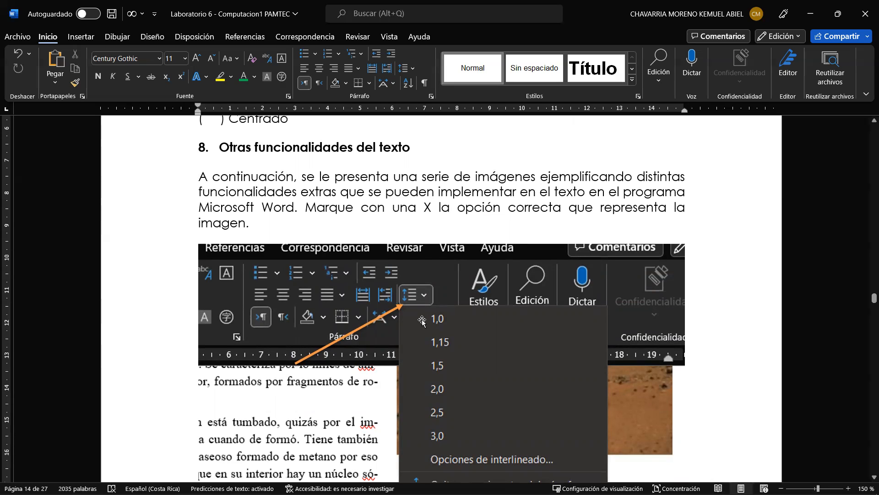
pyautogui.scroll(-1, 422, 321)
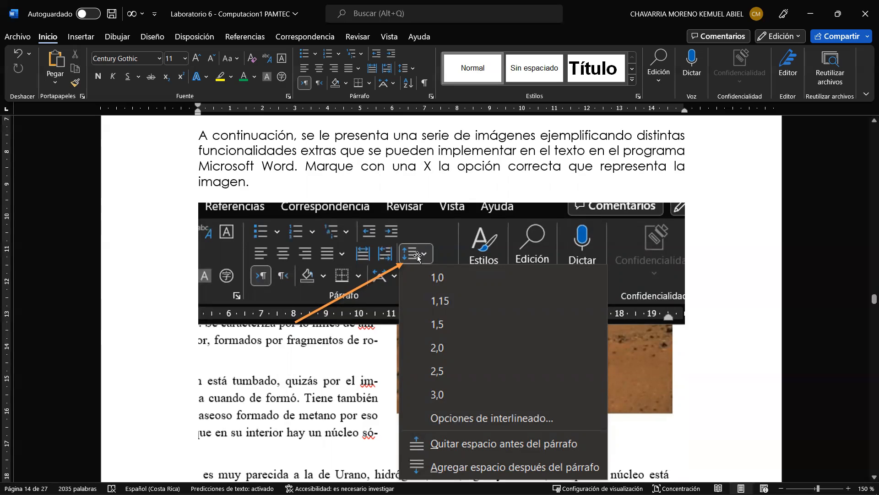
pyautogui.scroll(-1, 418, 257)
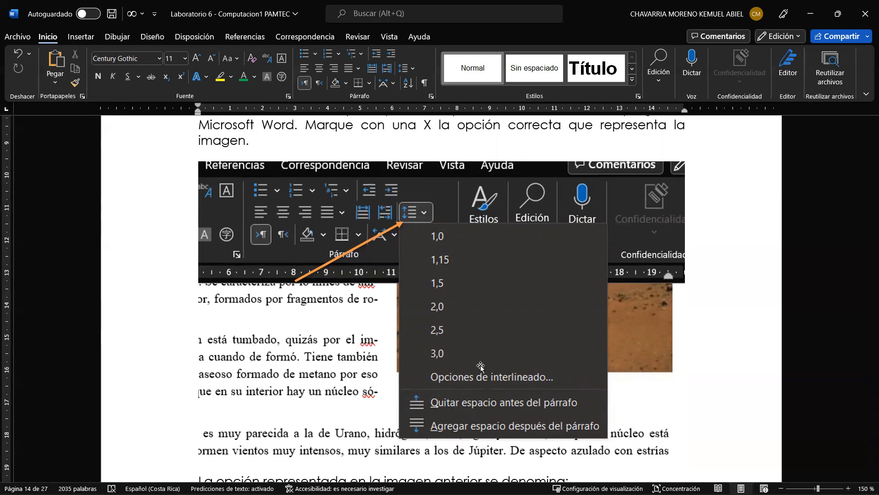
pyautogui.scroll(-4, 480, 367)
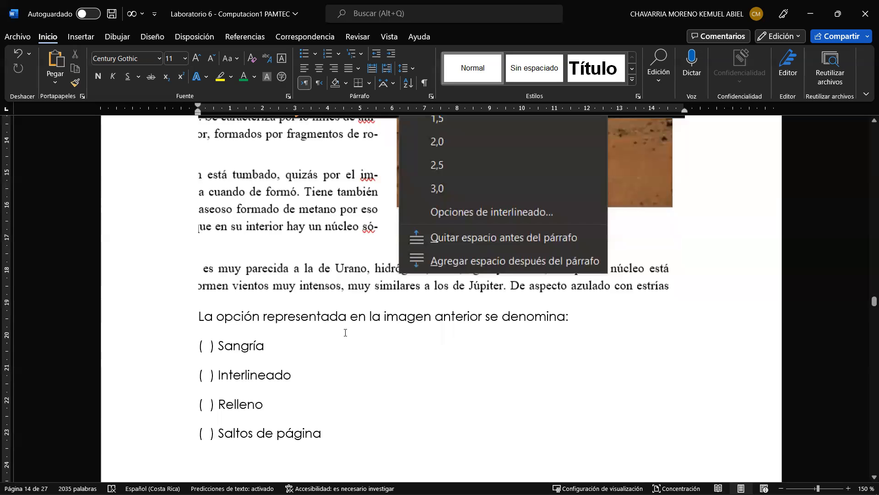
# - In PLANTILLA WORD 2, select the Urano paragraph and inspect its line spacing choices and Opciones de interlineado settings without changing them
pyautogui.moveTo(153, 483)
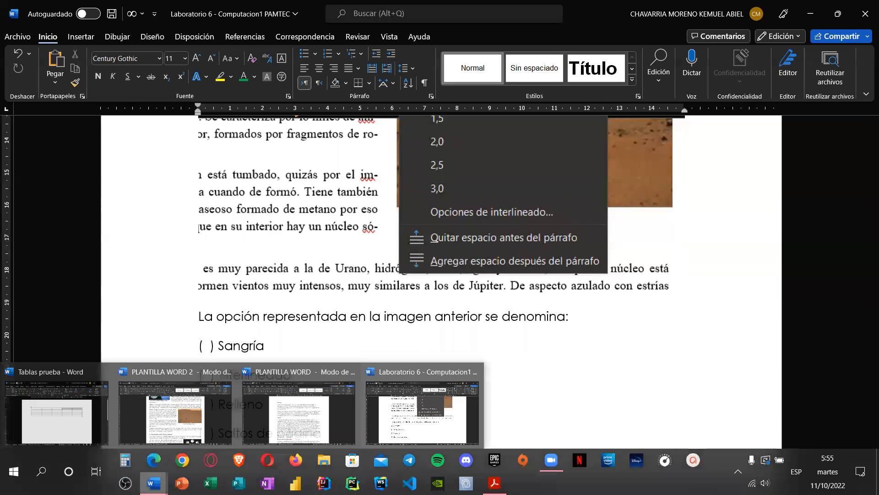
pyautogui.click(177, 410)
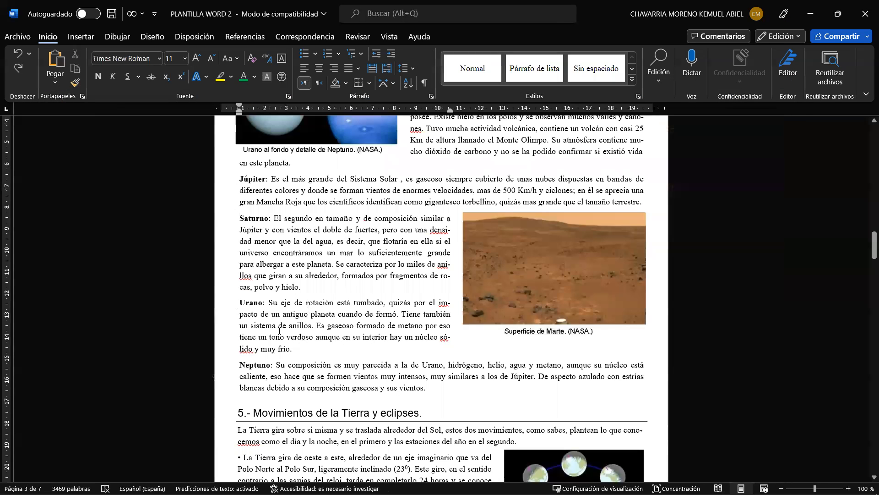
pyautogui.moveTo(293, 349); pyautogui.dragTo(204, 303)
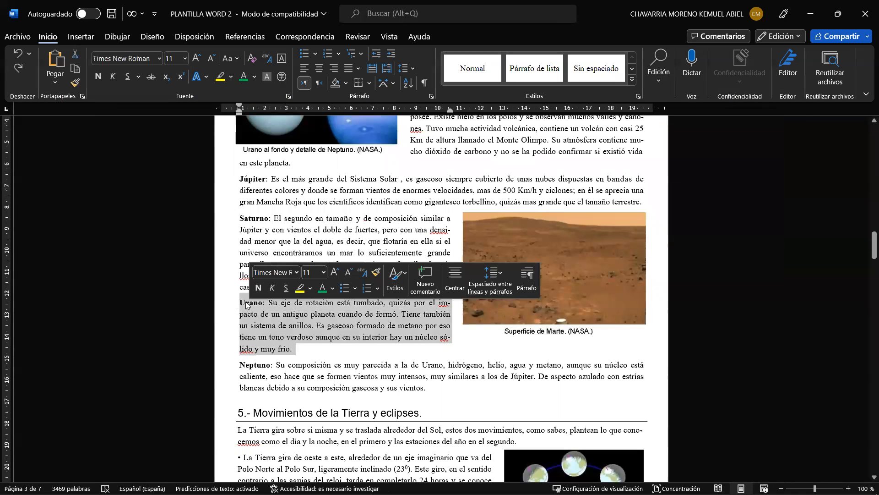
pyautogui.click(413, 70)
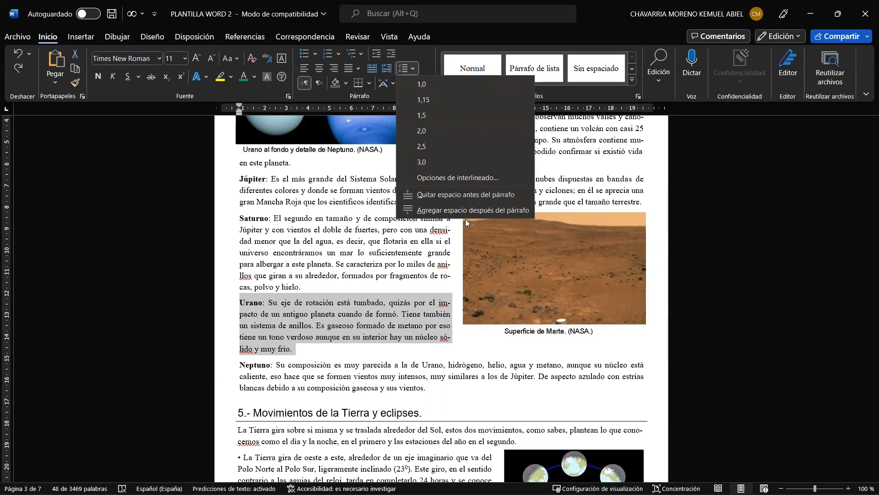
pyautogui.click(451, 180)
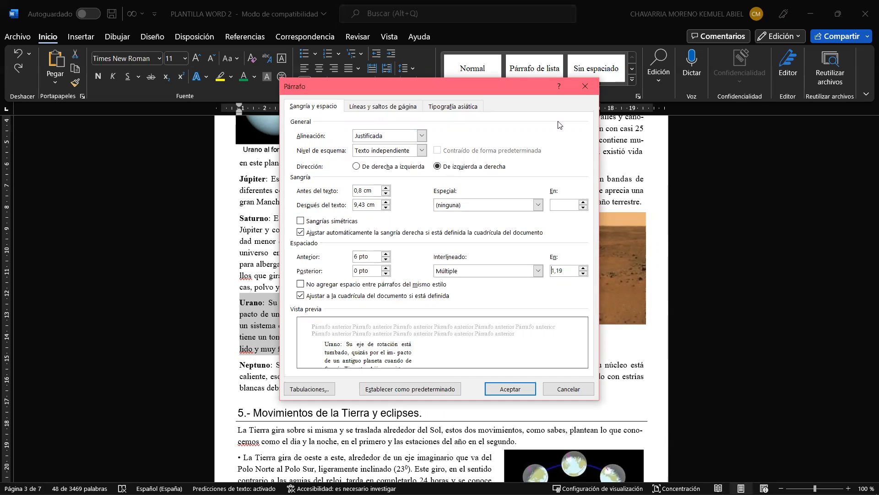
pyautogui.click(588, 88)
pyautogui.click(320, 330)
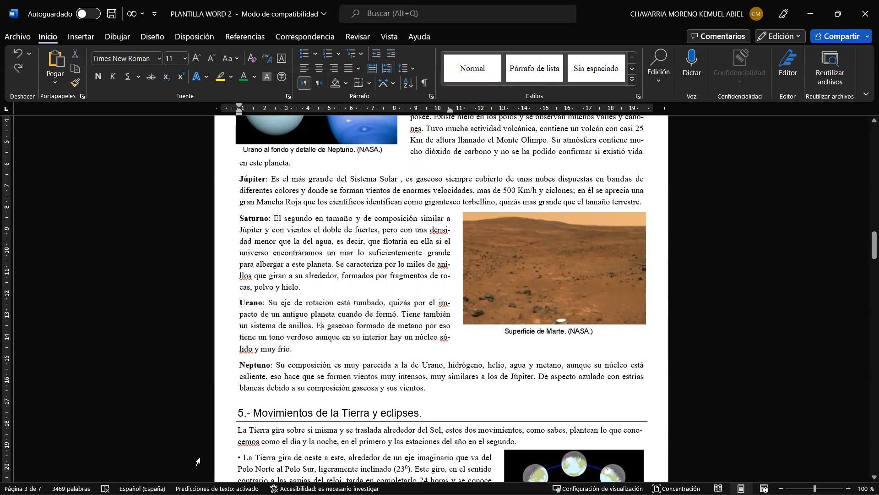
# - Return to the Laboratorio 6 document and review the answer choices for the option shown in the section 8 image
pyautogui.click(154, 483)
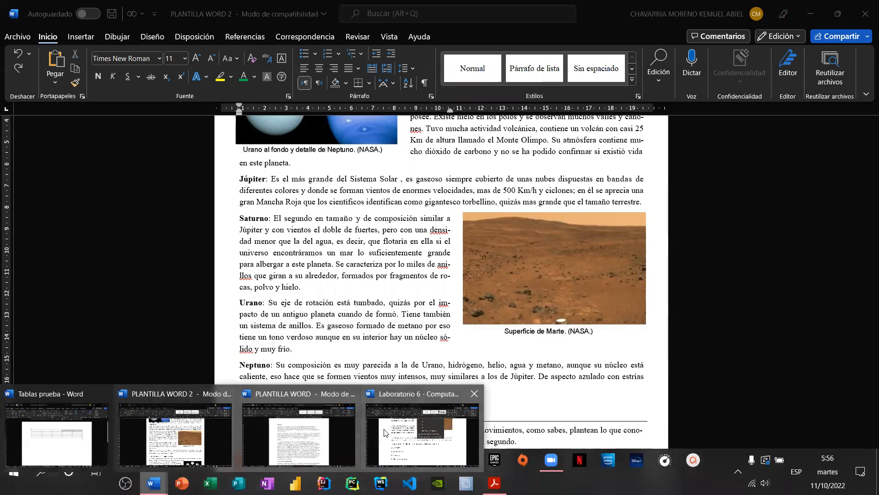
pyautogui.click(526, 439)
pyautogui.scroll(-2, 343, 371)
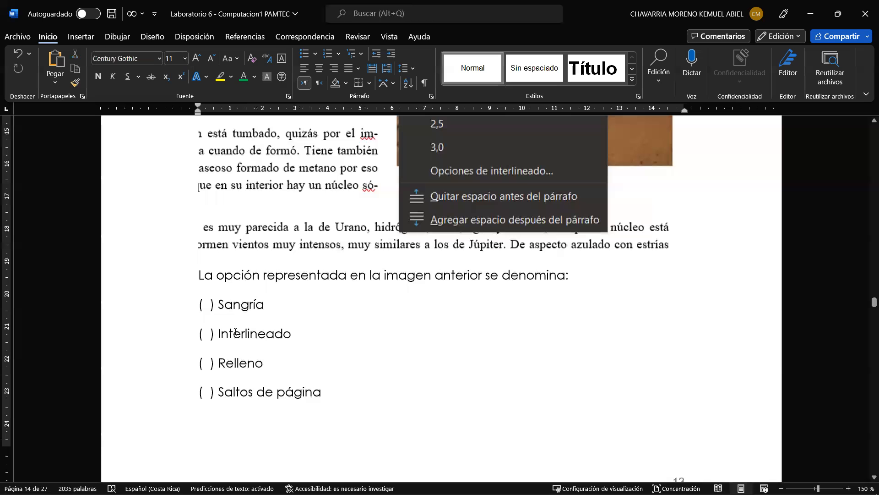
# - Read the multiple-choice question about the image with the theme and standard colour palette, including its answer options
pyautogui.scroll(-10, 235, 333)
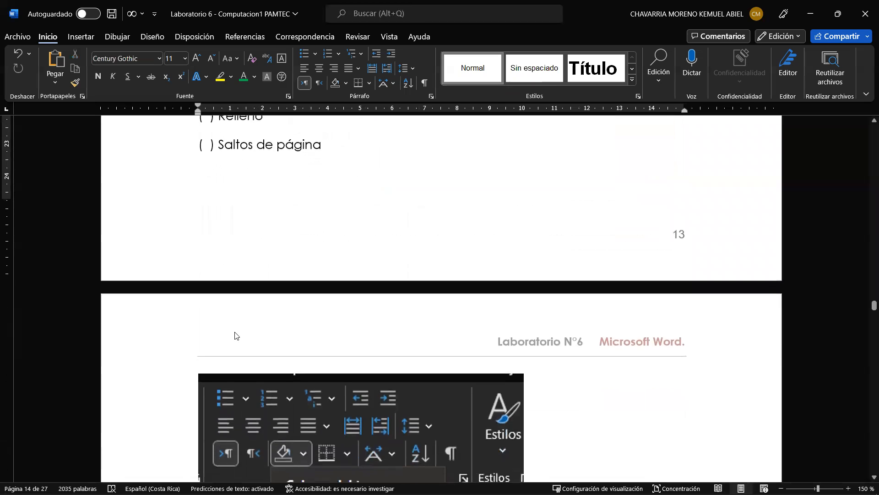
pyautogui.scroll(-3, 235, 332)
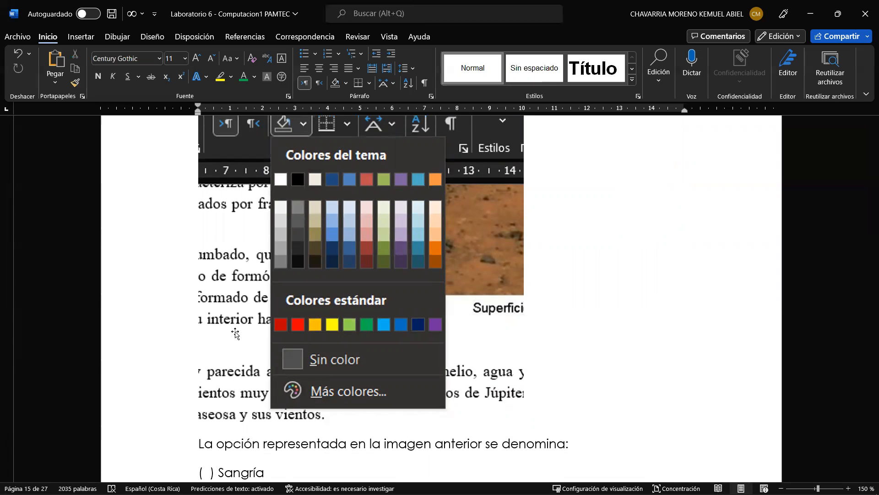
pyautogui.scroll(-3, 235, 332)
pyautogui.scroll(5, 235, 332)
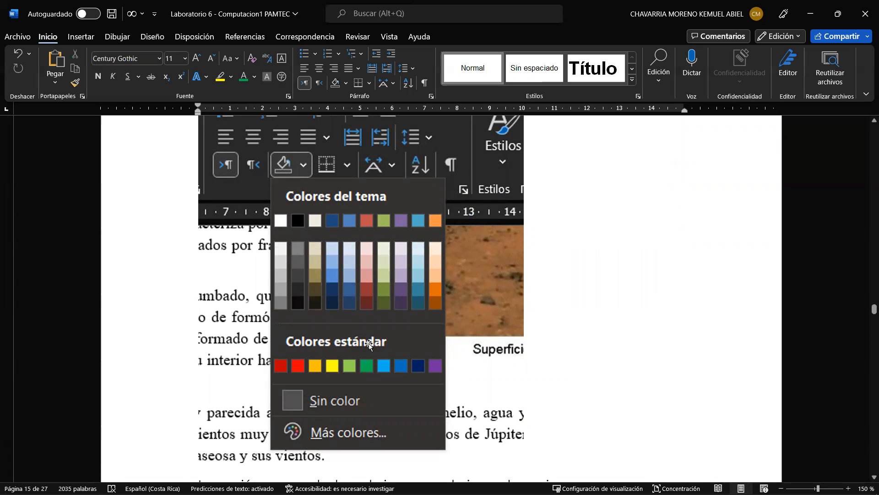
pyautogui.scroll(-4, 364, 265)
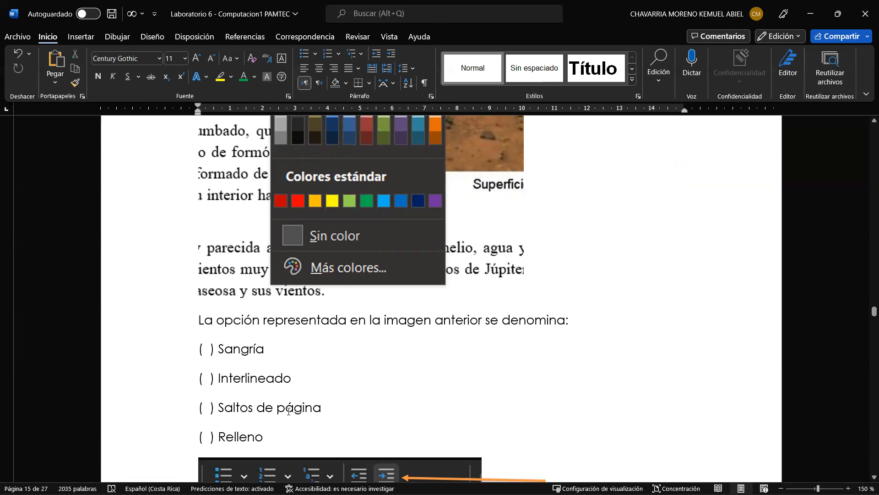
pyautogui.scroll(2, 262, 432)
pyautogui.scroll(-3, 263, 412)
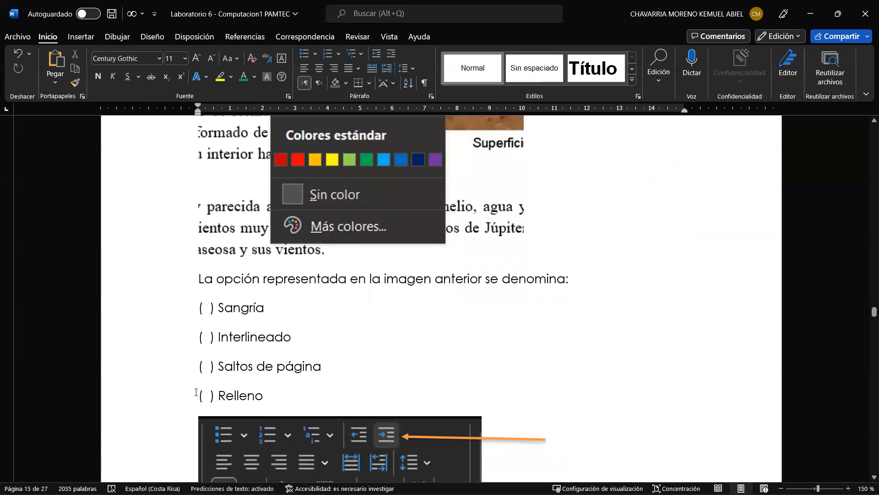
pyautogui.scroll(4, 349, 367)
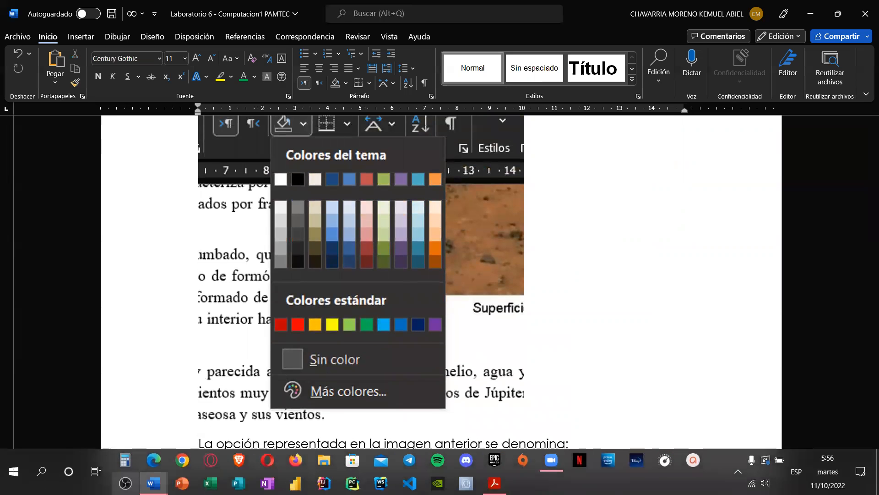
# - Switch to the PLANTILLA WORD 2 document, apply light blue standard shading to the Neptuno paragraph, and undo it
pyautogui.moveTo(154, 483)
pyautogui.click(174, 410)
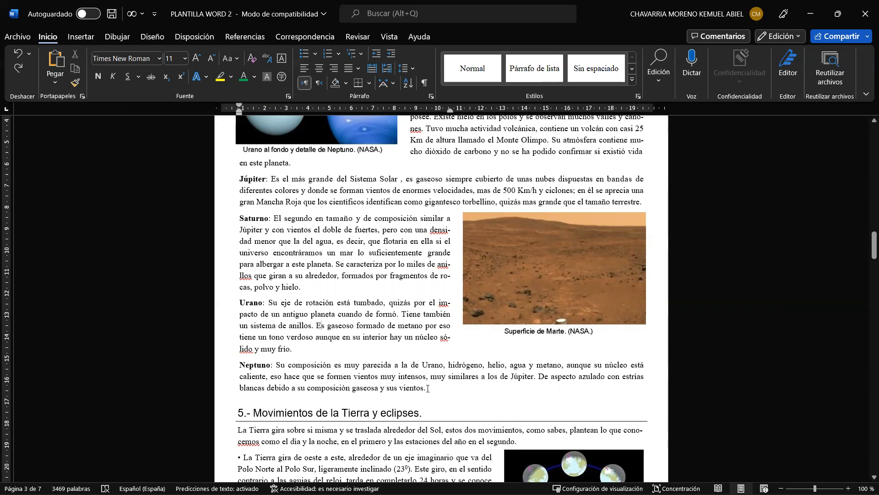
pyautogui.moveTo(427, 388); pyautogui.dragTo(240, 365)
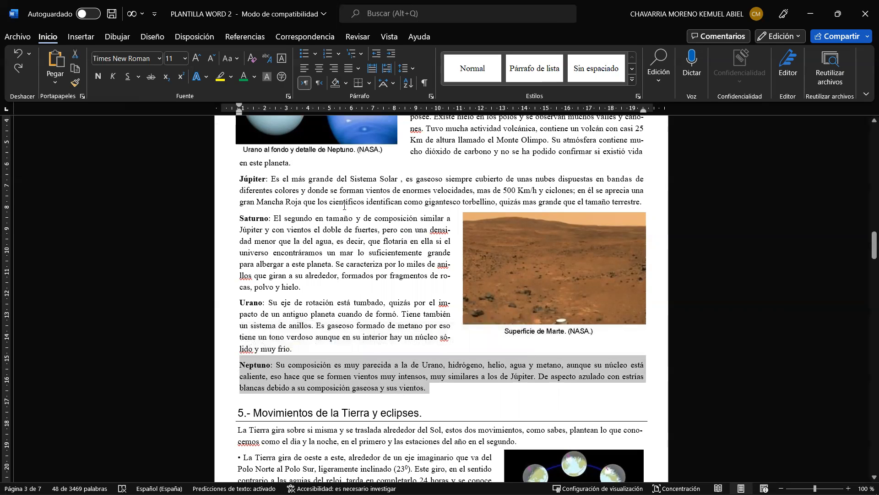
pyautogui.click(346, 82)
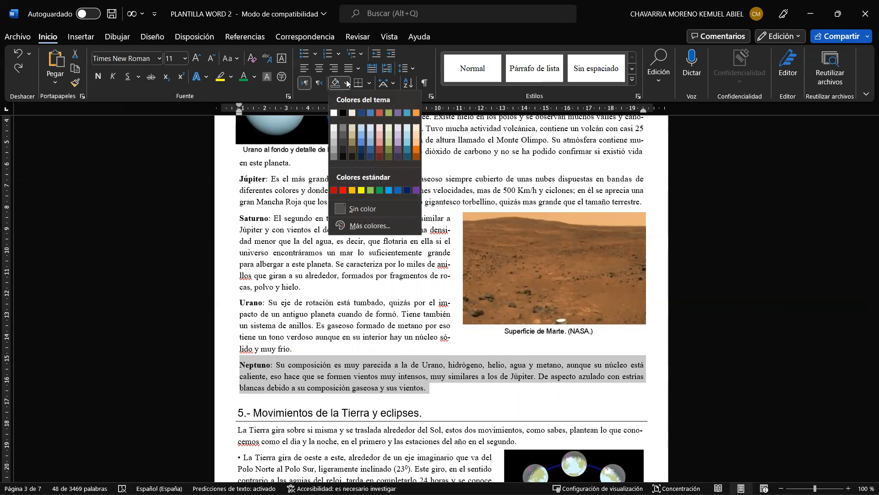
pyautogui.click(388, 189)
pyautogui.click(340, 378)
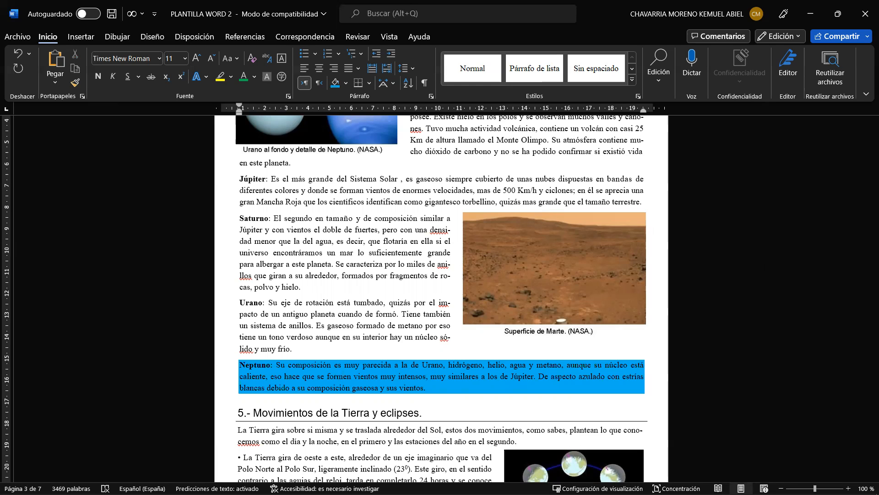
pyautogui.hotkey('ctrl', 'z')
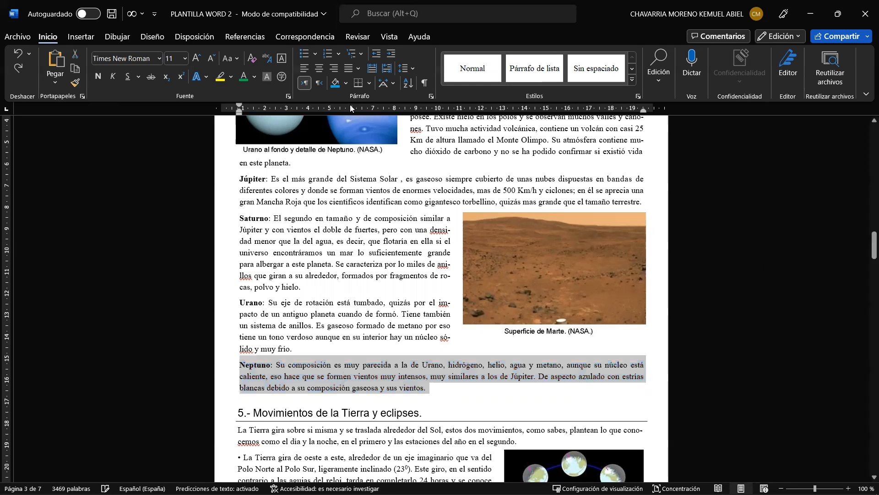
pyautogui.click(345, 364)
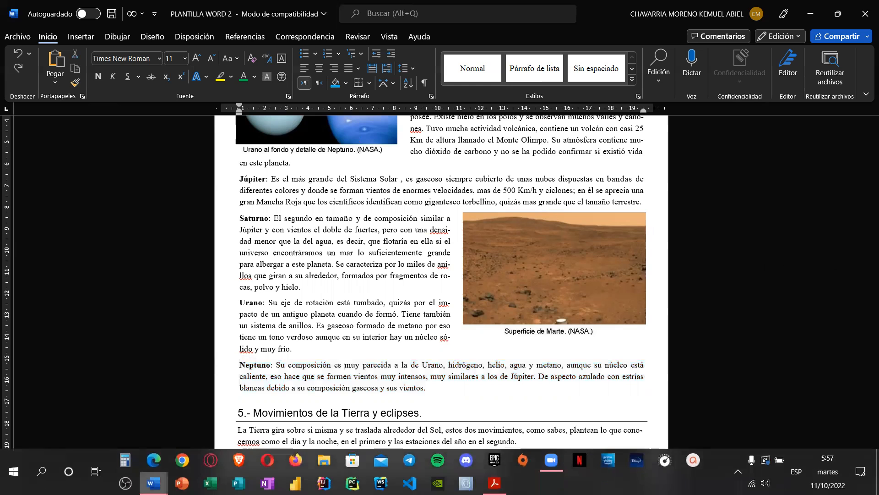
# - Return to the Laboratorio 6 document and read the question about the paragraph option marked with the orange arrow
pyautogui.moveTo(153, 482)
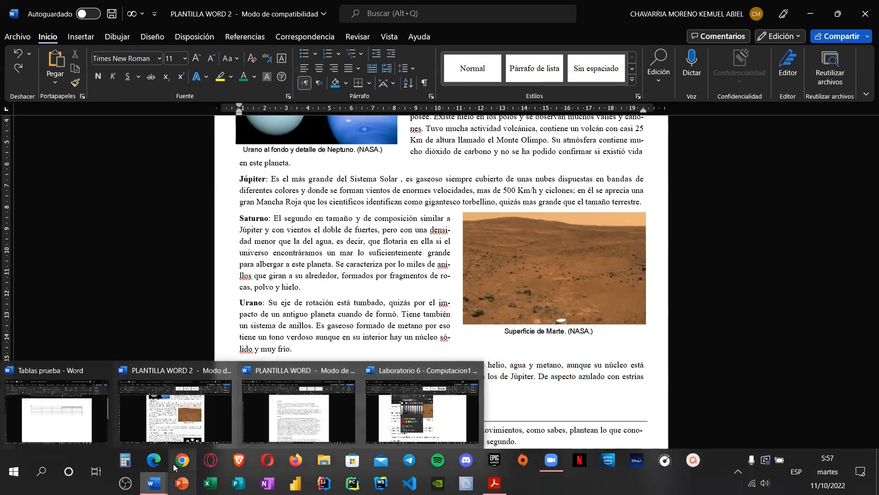
pyautogui.click(415, 409)
pyautogui.scroll(-4, 275, 357)
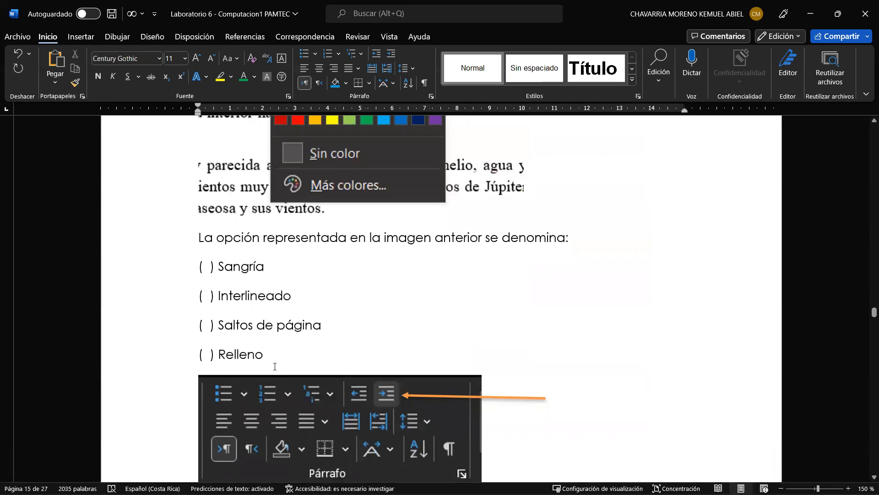
pyautogui.scroll(-4, 244, 351)
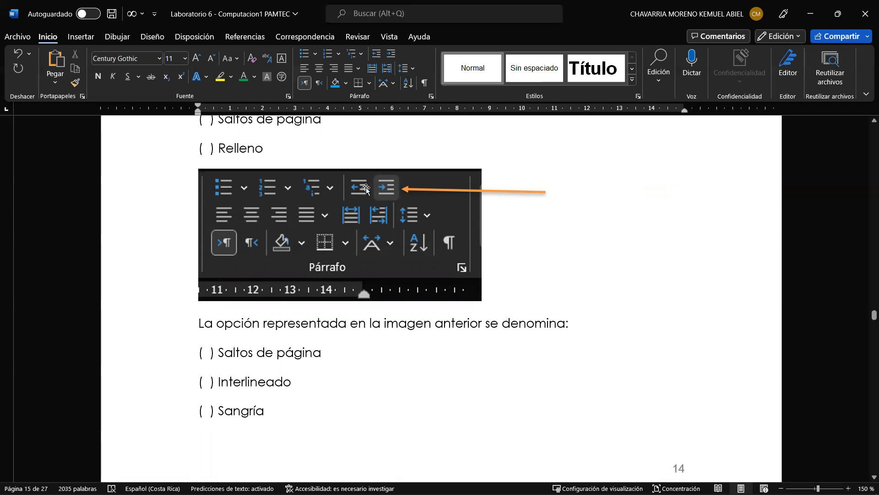
pyautogui.scroll(-3, 338, 334)
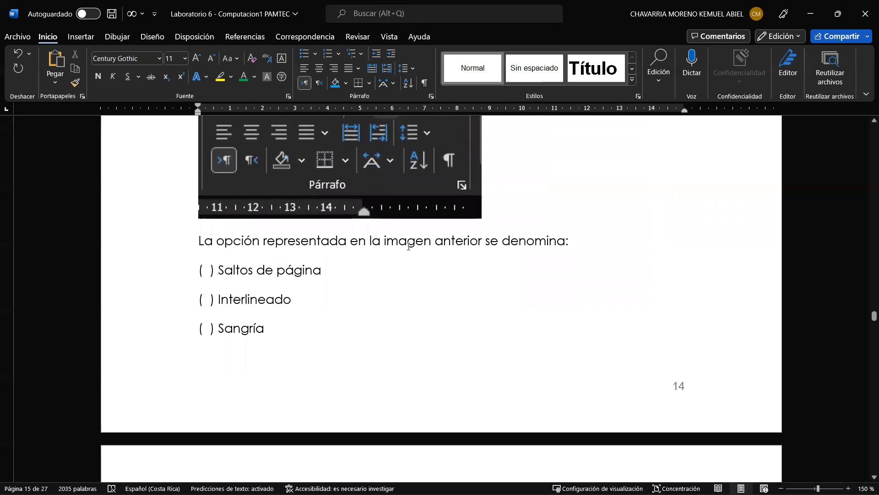
pyautogui.scroll(-4, 276, 288)
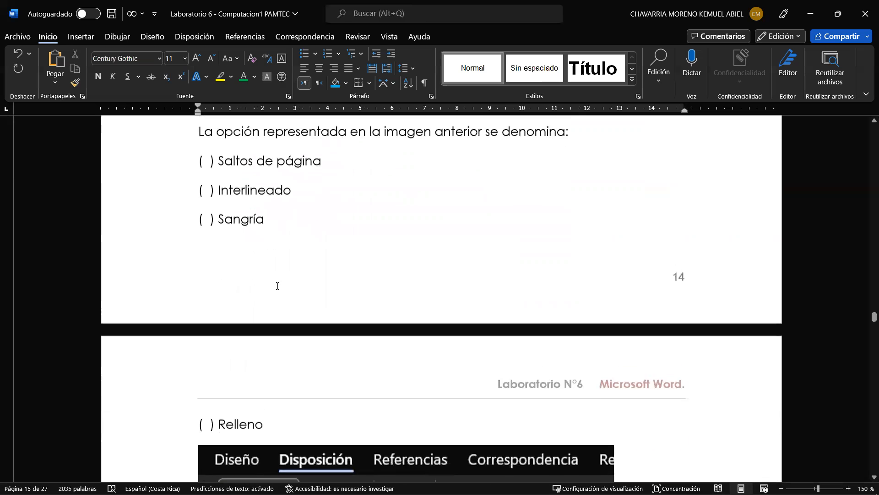
pyautogui.scroll(3, 277, 285)
# - In PLANTILLA WORD 2, increase the indent of the Urano paragraph one level and decrease it again
pyautogui.moveTo(153, 483)
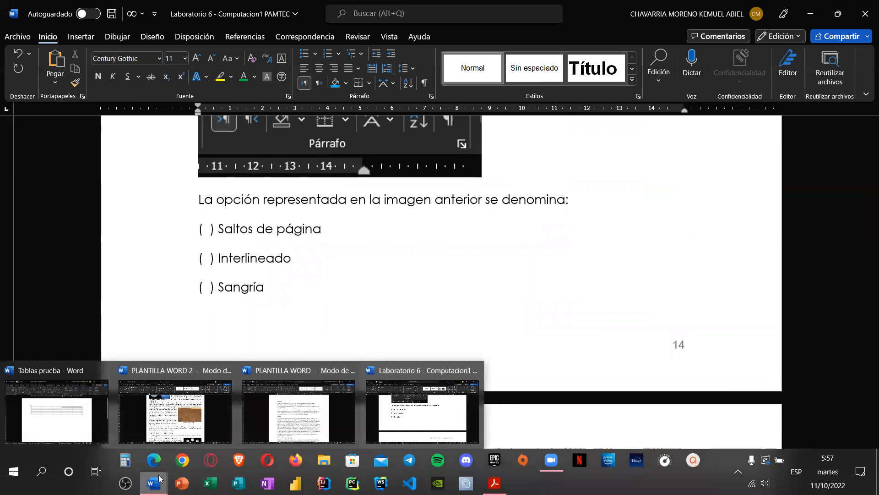
pyautogui.click(189, 428)
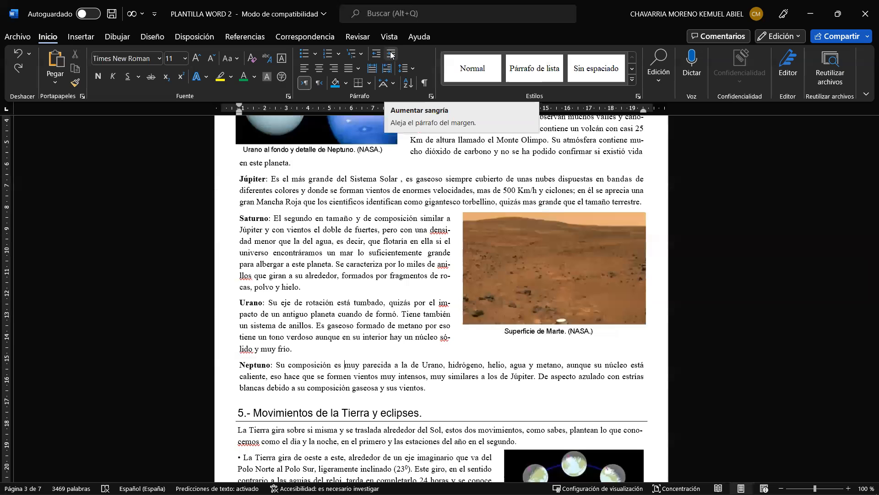
pyautogui.tripleClick(295, 349)
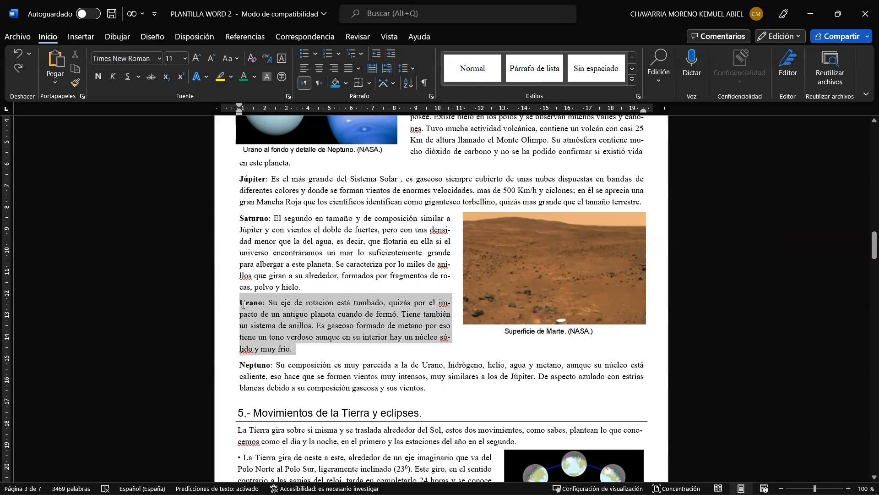
pyautogui.click(393, 54)
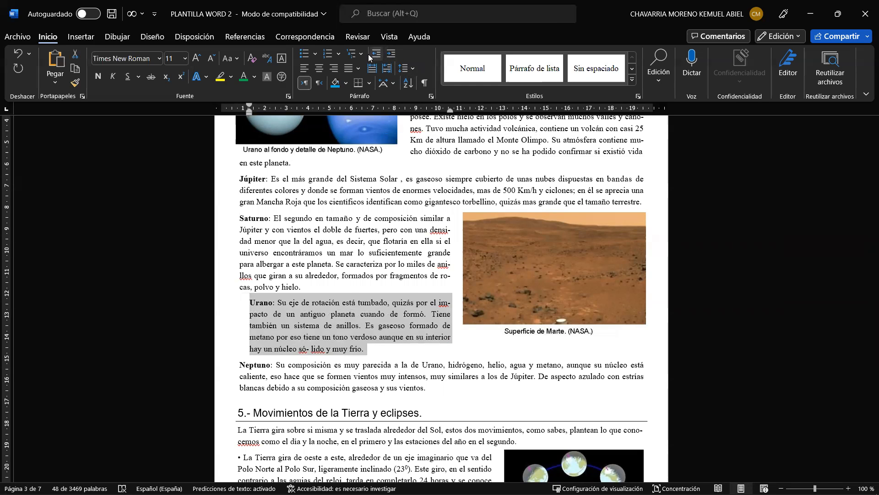
pyautogui.click(375, 54)
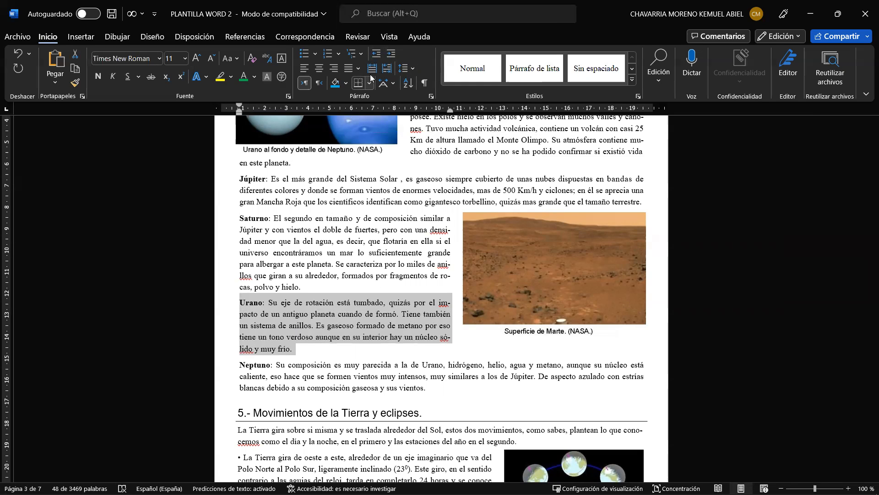
pyautogui.click(398, 331)
# - Go back to the Laboratorio 6 document and review the orange-arrow image question and its answer options again
pyautogui.moveTo(691, 493)
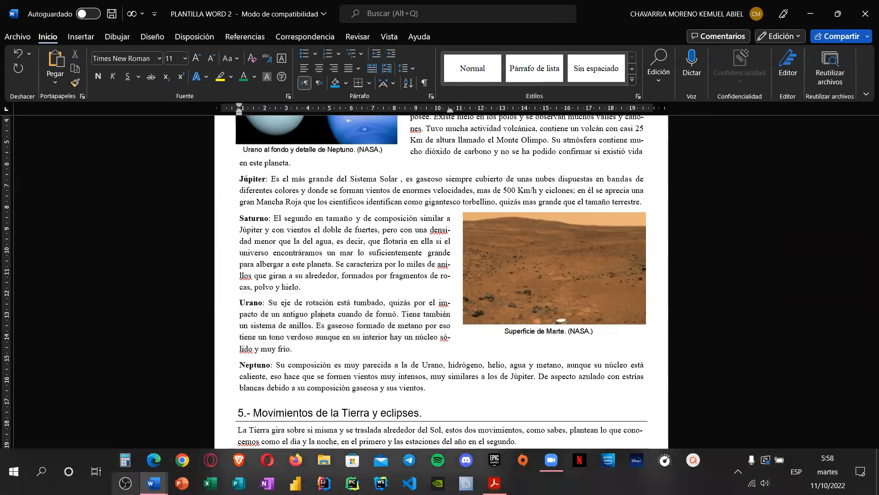
pyautogui.moveTo(153, 483)
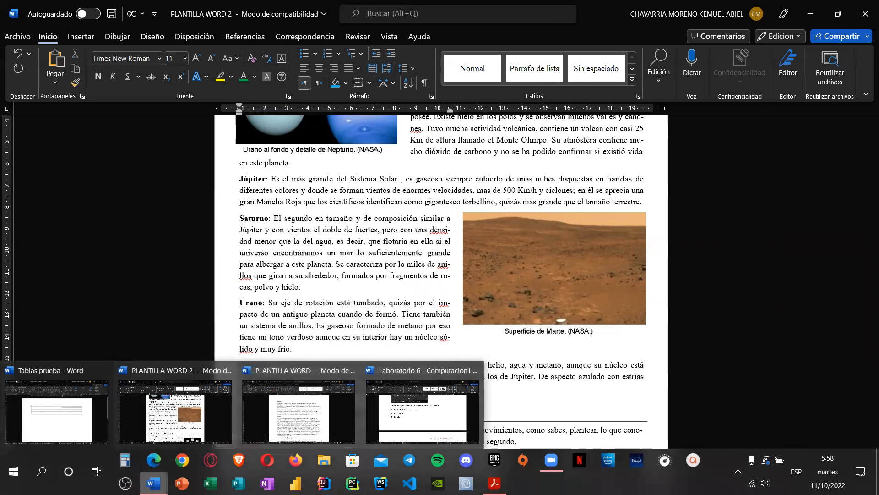
pyautogui.click(423, 410)
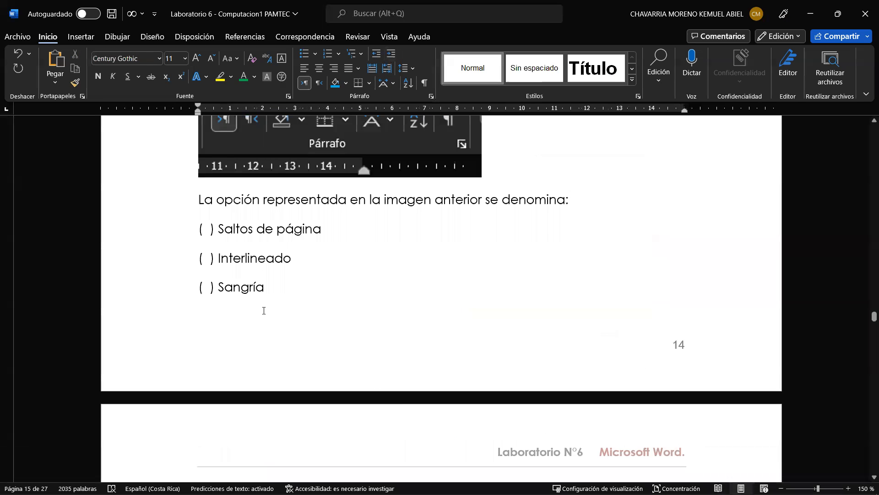
pyautogui.scroll(-2, 264, 310)
pyautogui.scroll(4, 263, 311)
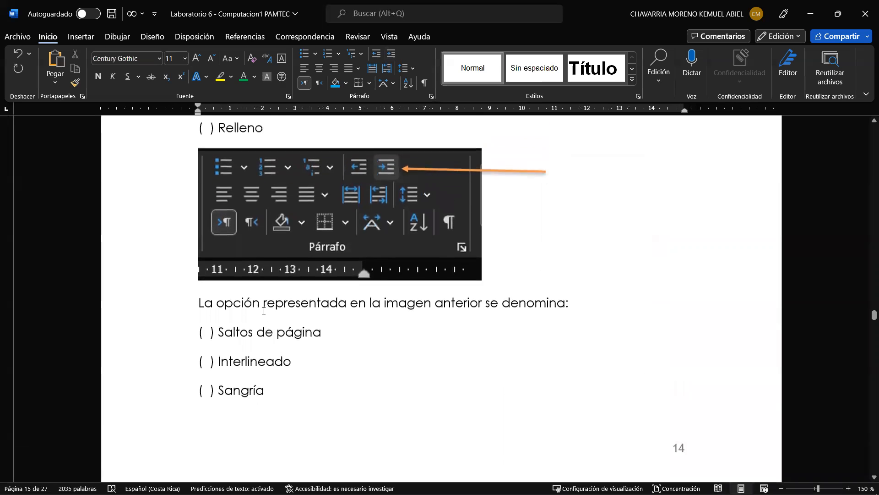
pyautogui.scroll(1, 264, 311)
# - Examine the question about the Saltos image, covering its page and section break options and the possible answers
pyautogui.scroll(-10, 236, 410)
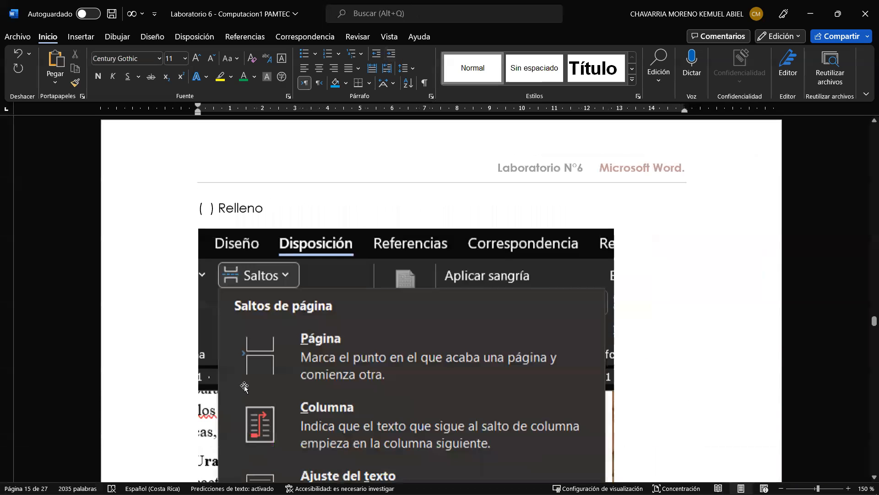
pyautogui.scroll(3, 251, 359)
pyautogui.scroll(1, 251, 360)
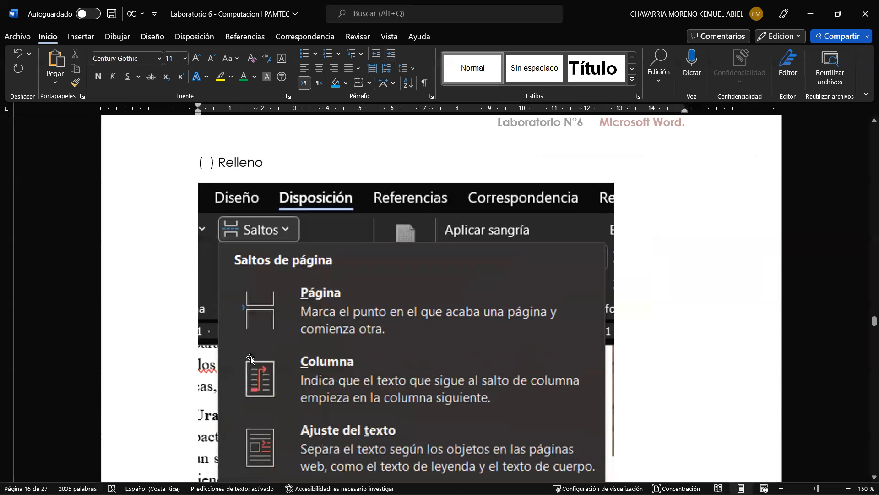
pyautogui.scroll(-10, 251, 358)
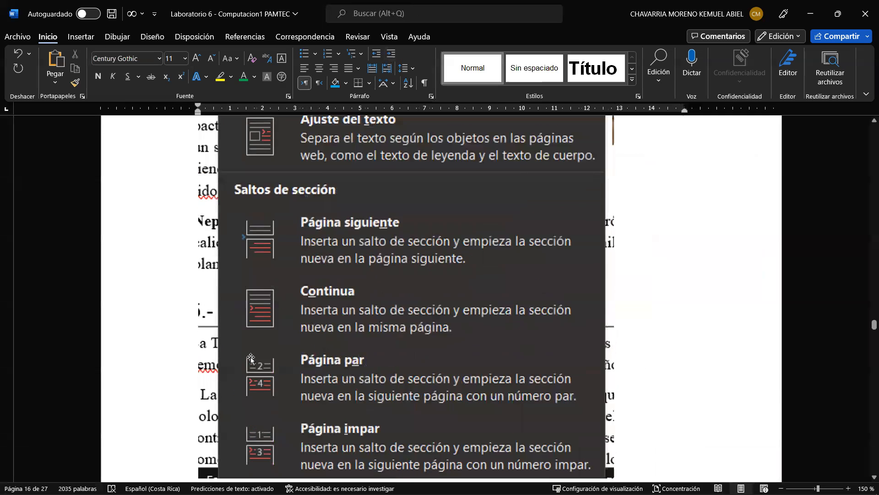
pyautogui.scroll(8, 249, 362)
pyautogui.scroll(2, 253, 246)
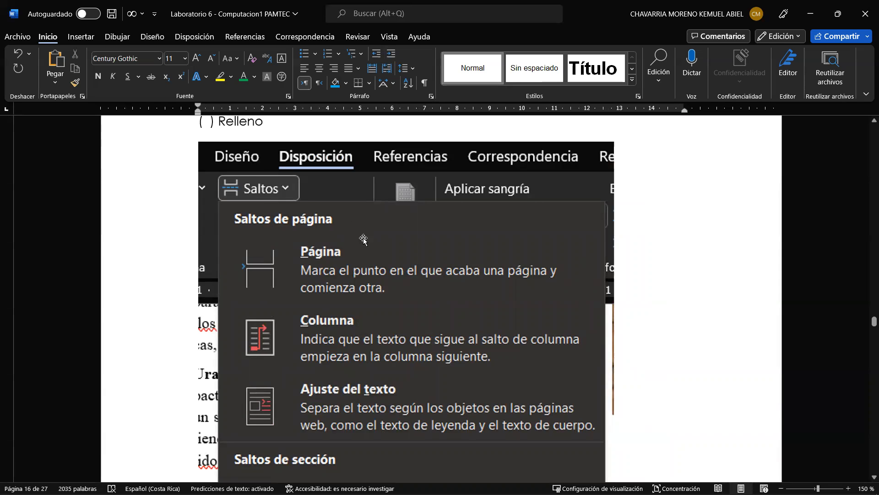
pyautogui.scroll(-5, 361, 246)
pyautogui.scroll(-5, 361, 247)
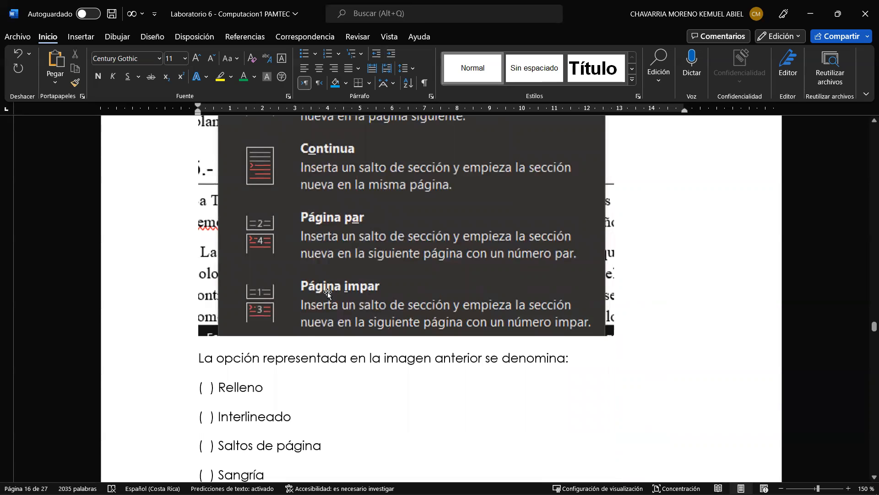
pyautogui.scroll(-1, 328, 292)
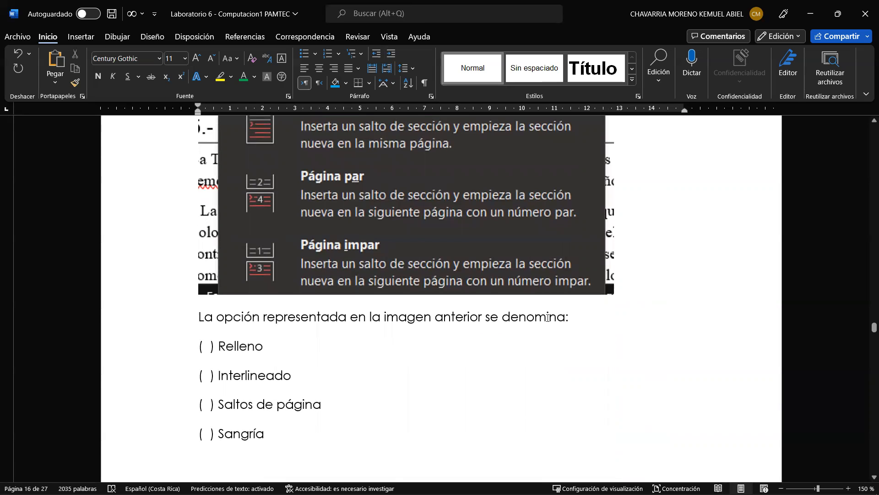
pyautogui.scroll(10, 449, 348)
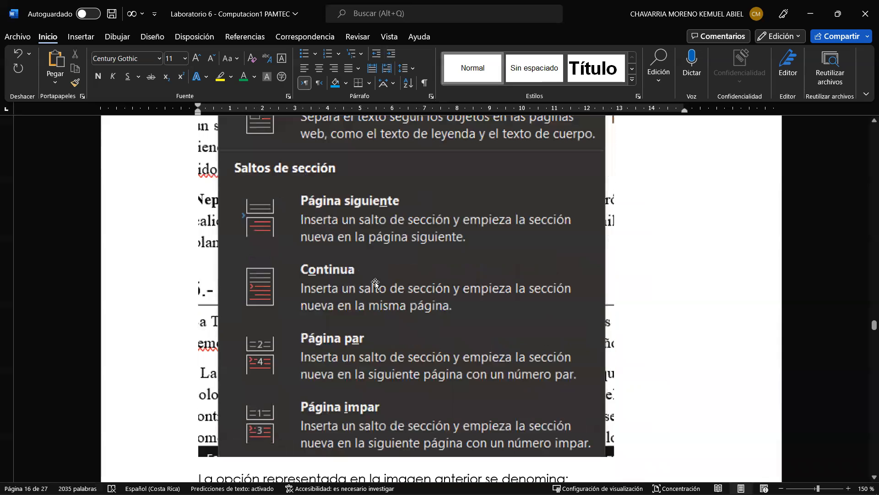
pyautogui.scroll(1, 259, 201)
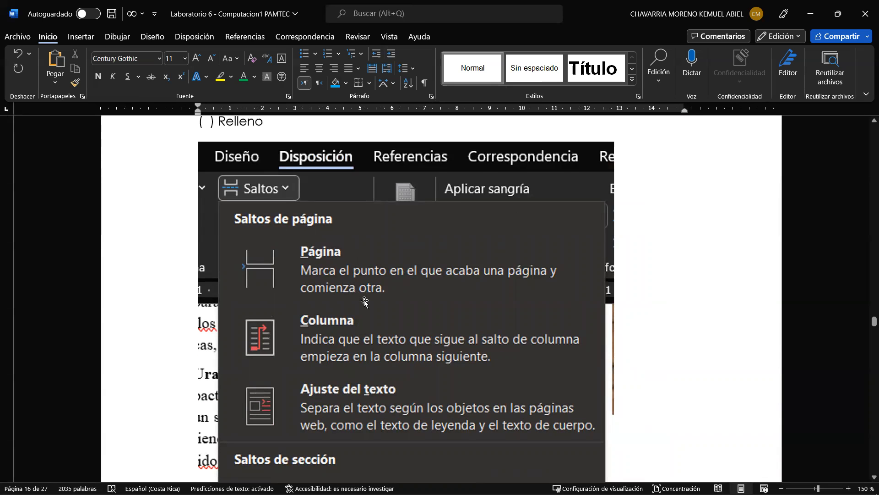
pyautogui.scroll(-12, 364, 301)
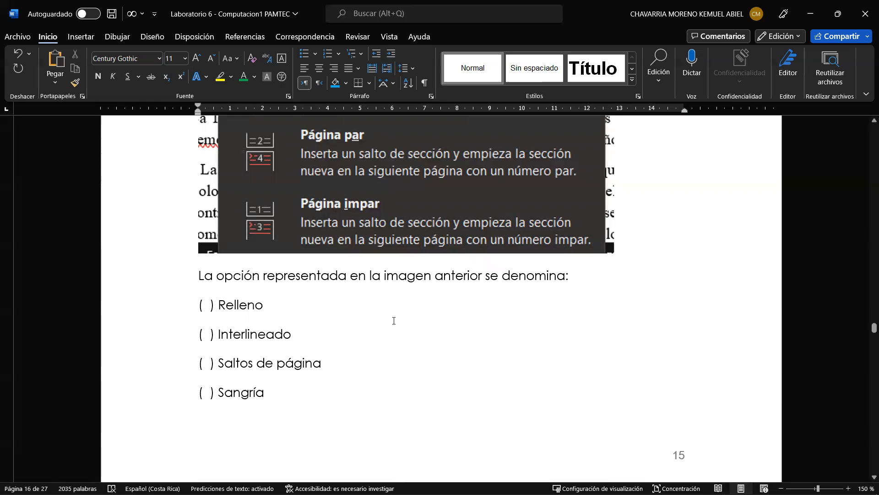
# - Consult the section 9 table instructions in Laboratorio 6, and delete the entire existing table in the Tablas prueba document
pyautogui.scroll(-8, 393, 321)
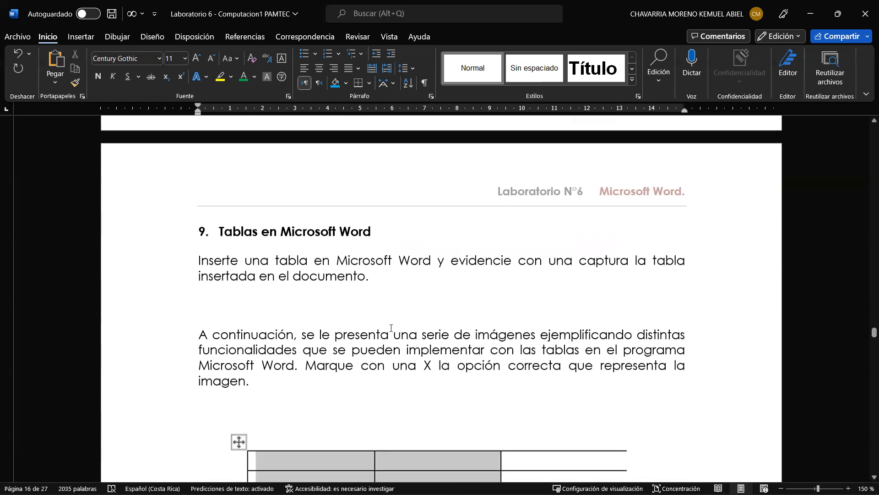
pyautogui.scroll(-2, 391, 328)
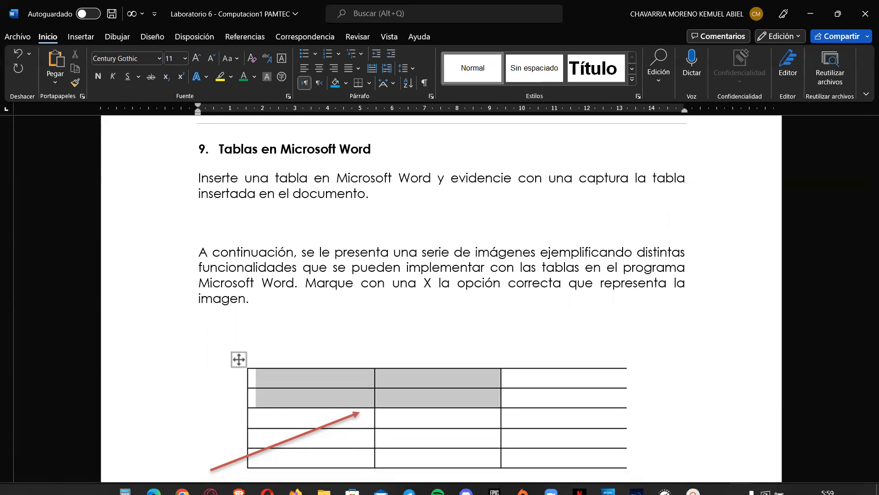
pyautogui.moveTo(41, 492)
pyautogui.moveTo(154, 483)
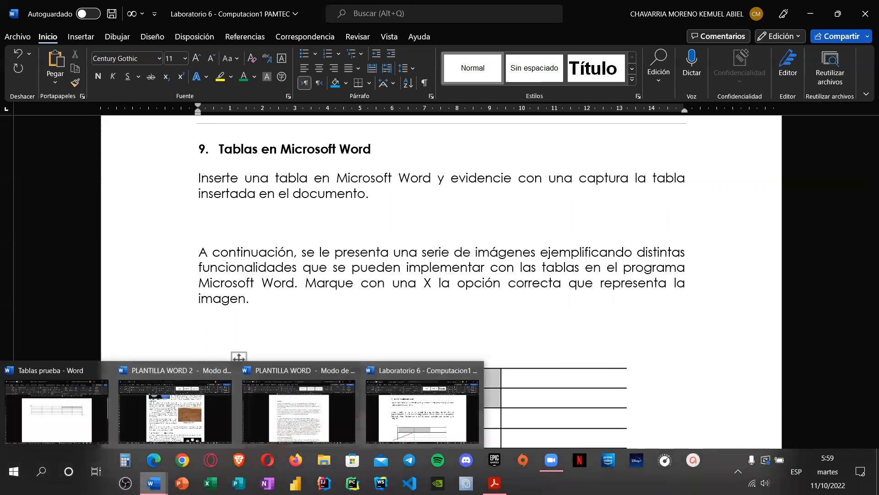
pyautogui.click(80, 430)
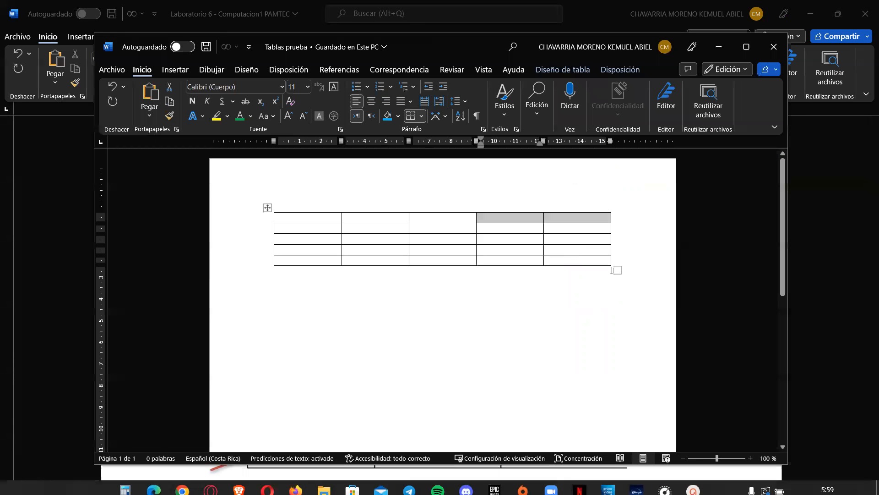
pyautogui.moveTo(611, 264); pyautogui.dragTo(282, 217)
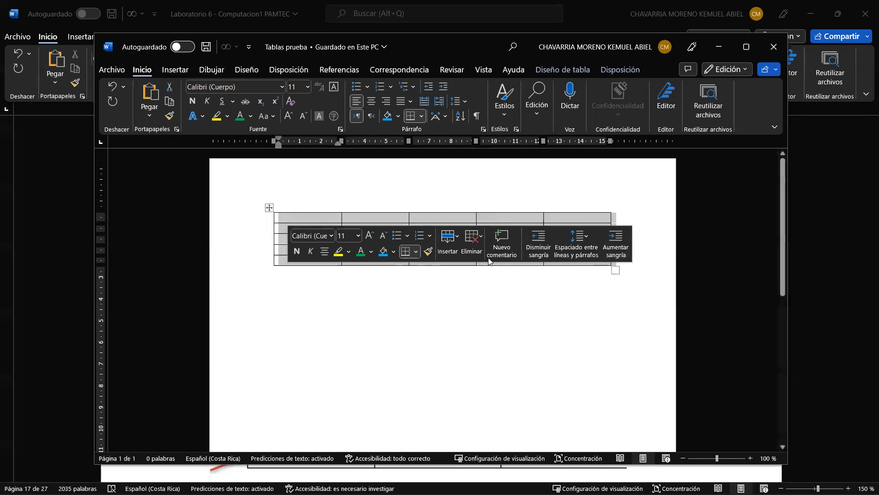
pyautogui.click(472, 239)
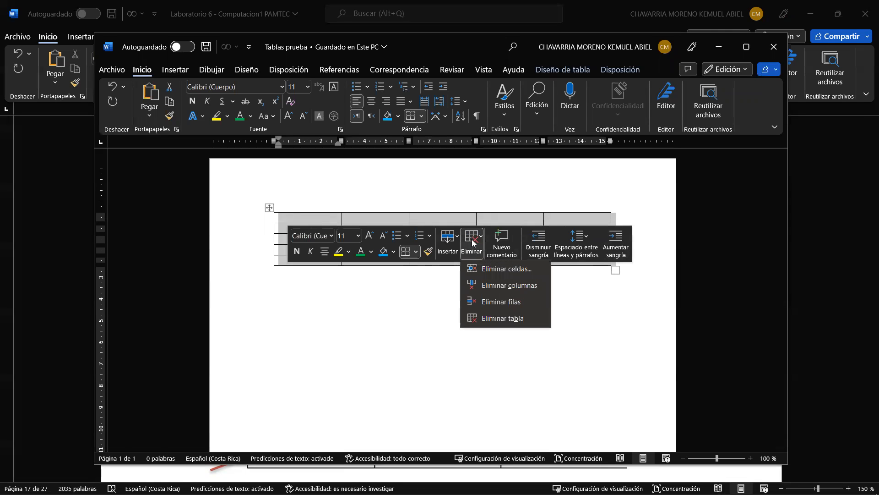
pyautogui.click(488, 317)
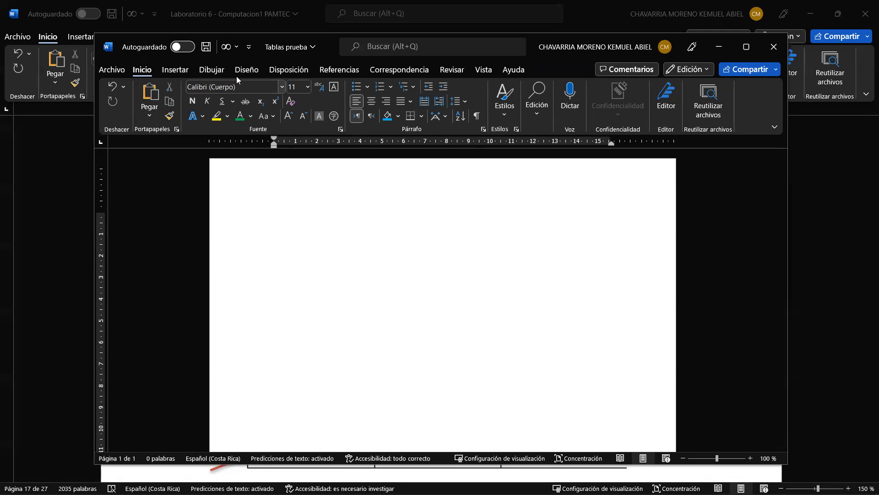
# - Insert a new table with six columns and five rows in the blank Tablas prueba document
pyautogui.click(180, 73)
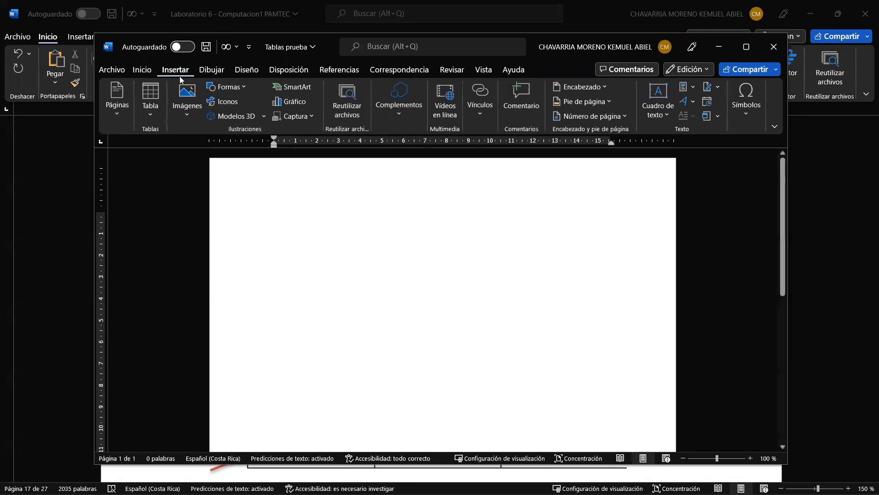
pyautogui.click(151, 119)
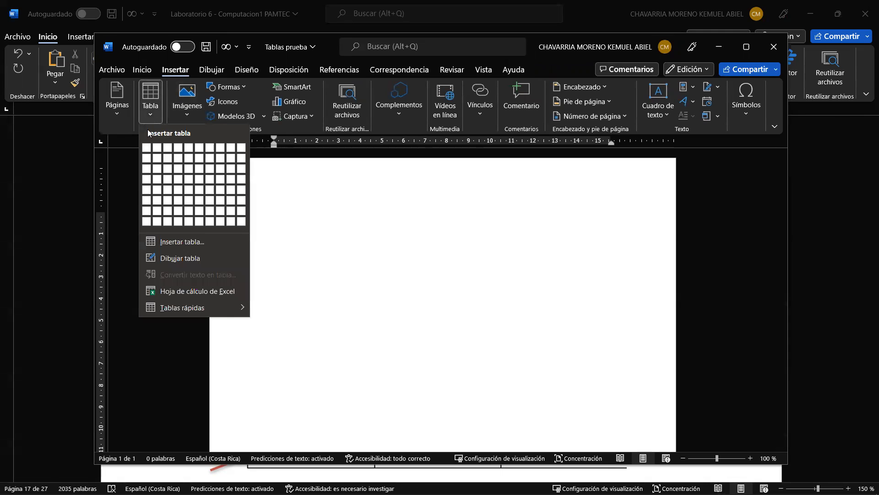
pyautogui.click(200, 191)
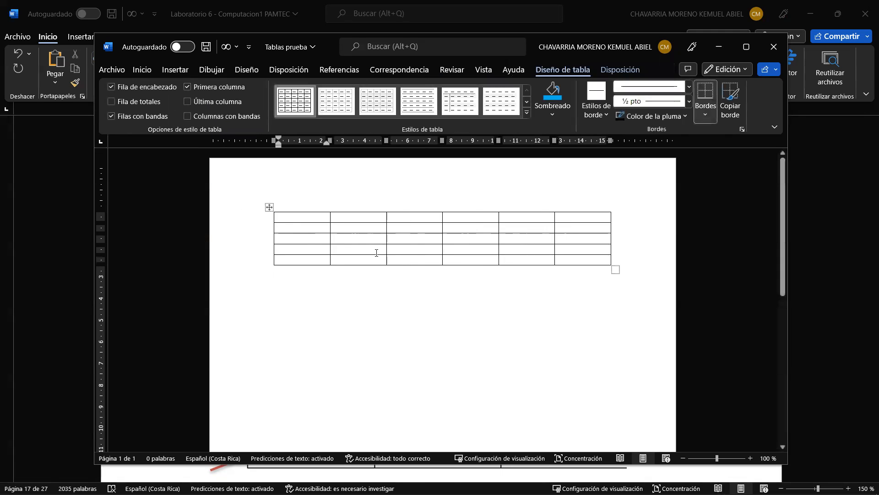
# - Return to Laboratorio 6 and examine the question about the shaded table cells, highlighting the answer "Seleccionar celda, columna o fila"
pyautogui.click(719, 46)
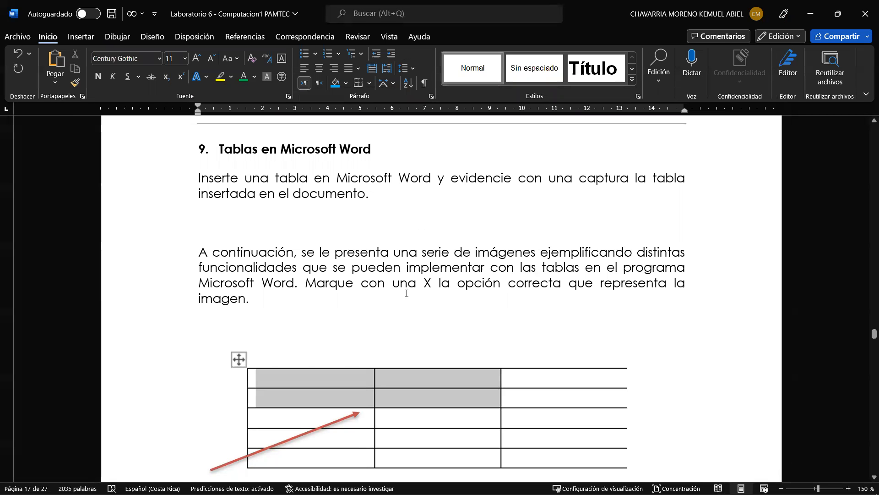
pyautogui.scroll(-3, 356, 291)
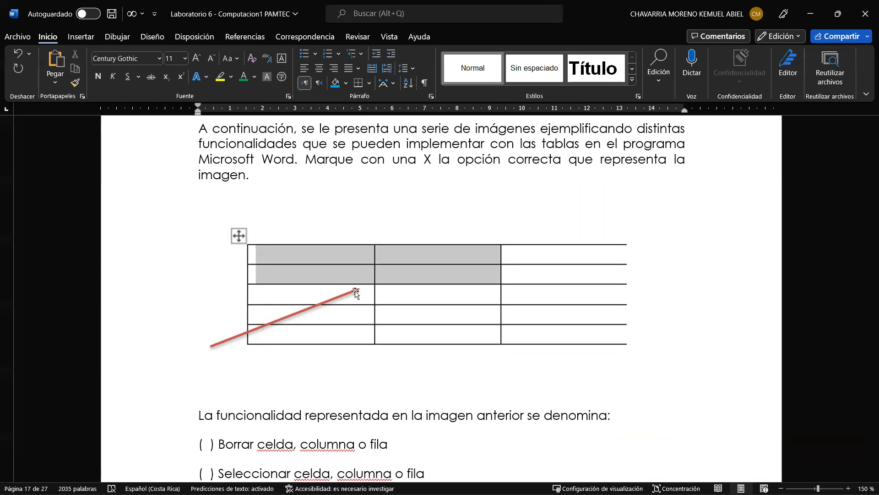
pyautogui.scroll(-3, 358, 289)
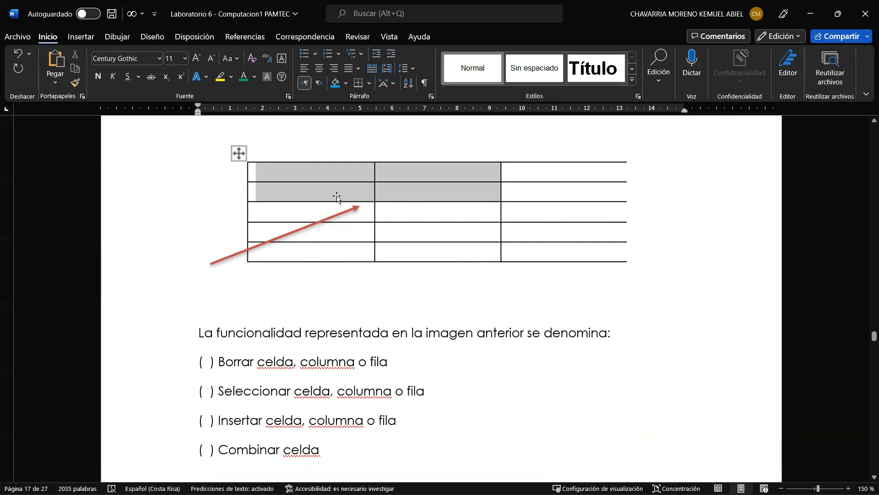
pyautogui.scroll(-1, 362, 248)
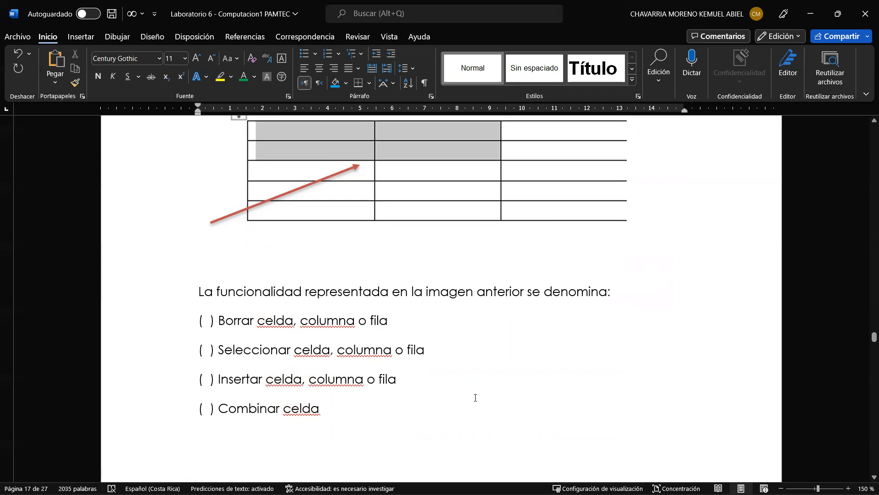
pyautogui.scroll(1, 475, 396)
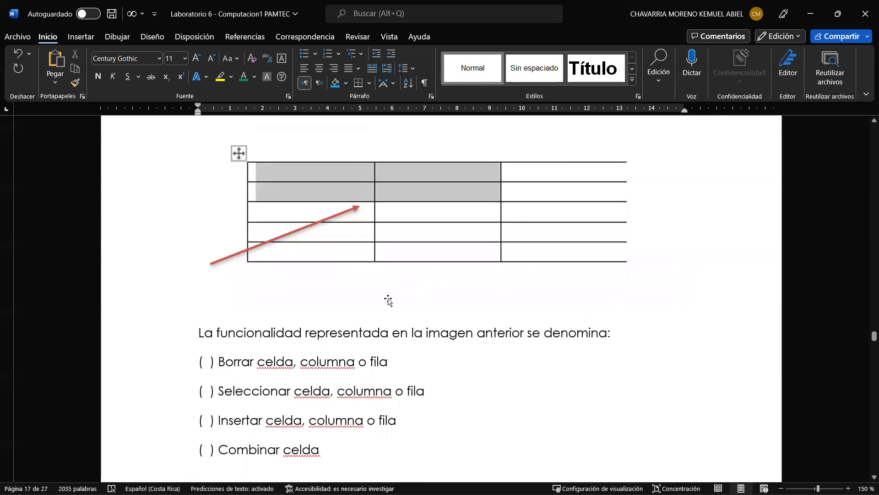
pyautogui.tripleClick(363, 387)
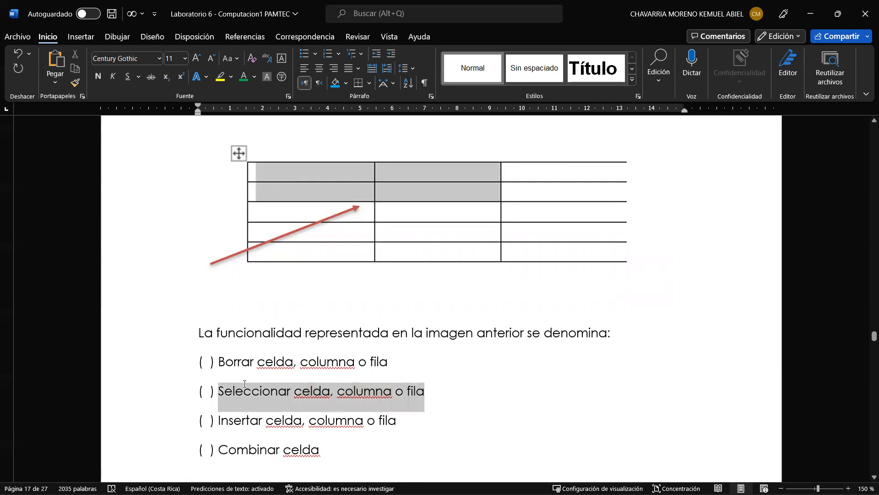
pyautogui.click(542, 390)
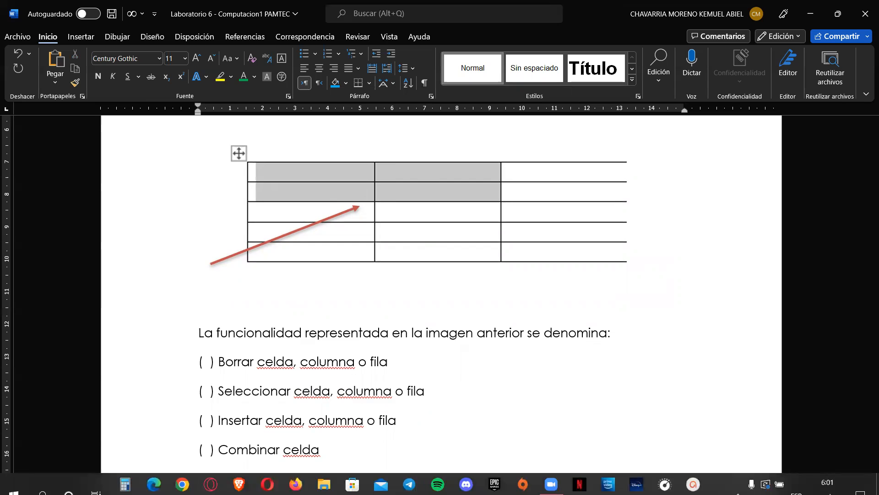
# - In Tablas prueba, select the first four rows of the table's third and fourth columns, and clear the selection again
pyautogui.moveTo(153, 483)
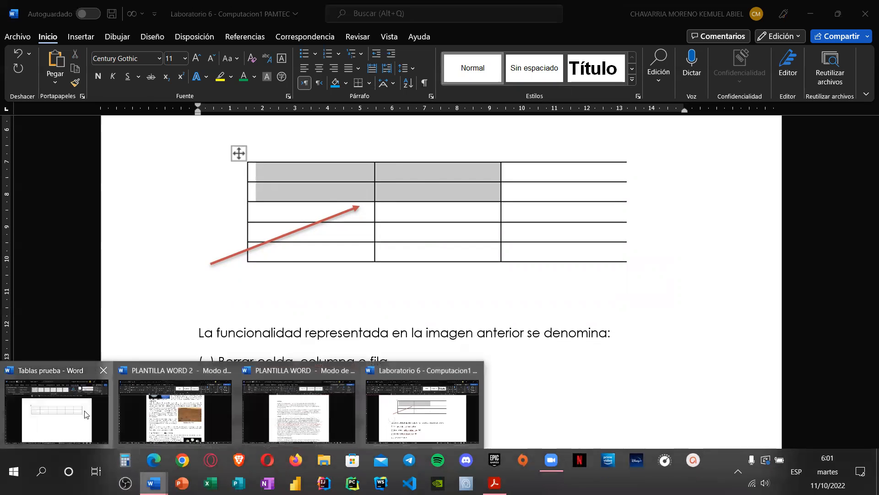
pyautogui.click(92, 399)
pyautogui.moveTo(363, 221); pyautogui.dragTo(320, 226)
pyautogui.click(426, 221)
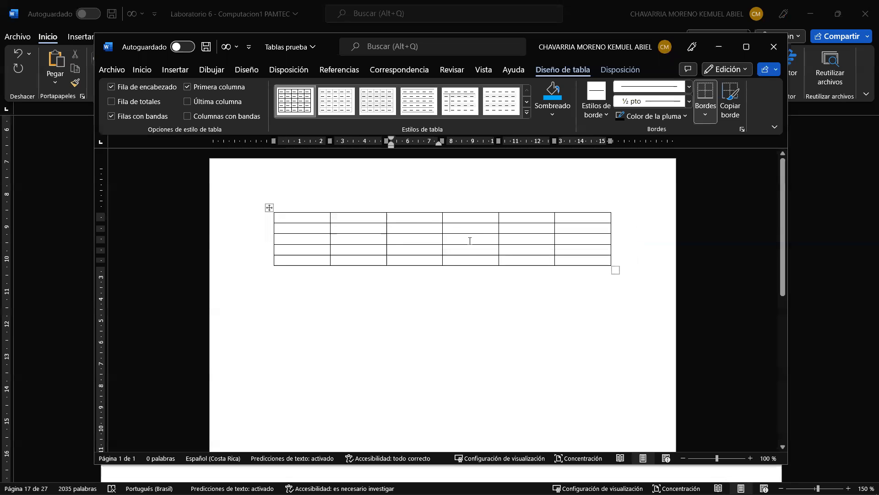
pyautogui.moveTo(472, 248); pyautogui.dragTo(409, 218)
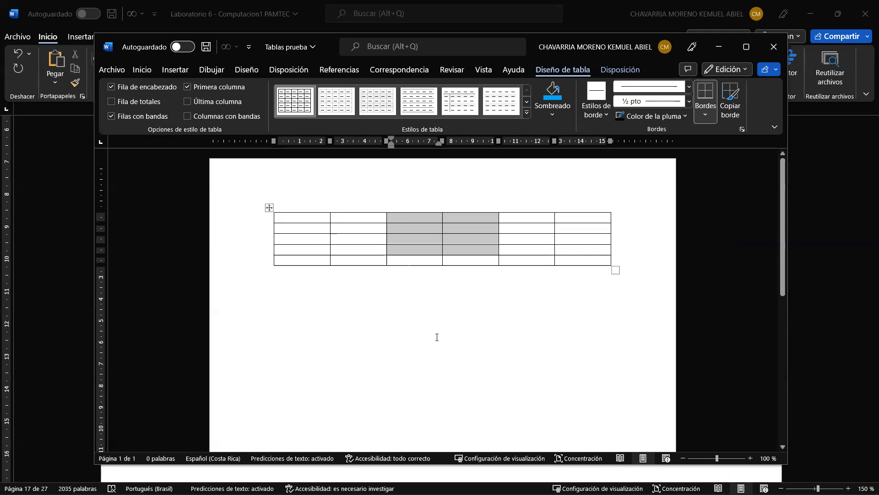
pyautogui.click(437, 337)
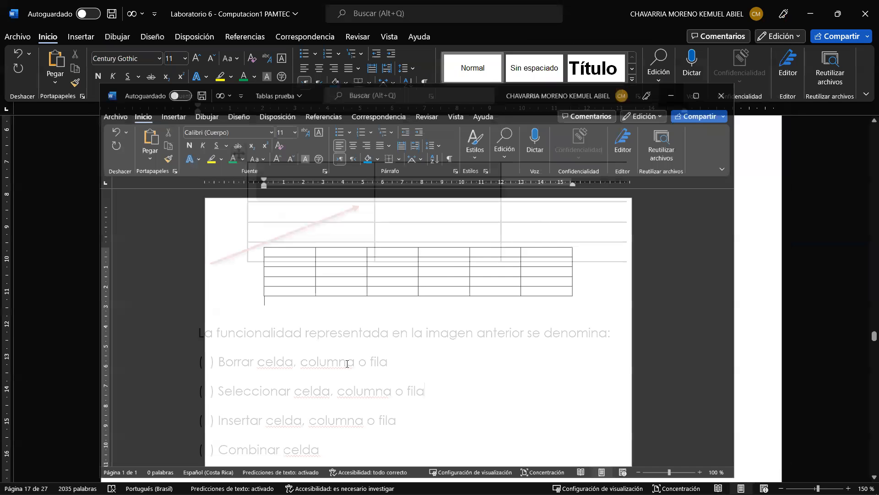
# - Back in Laboratorio 6, examine the question illustrated with Eliminar celdas, including the table images and the answer options
pyautogui.rightClick(346, 365)
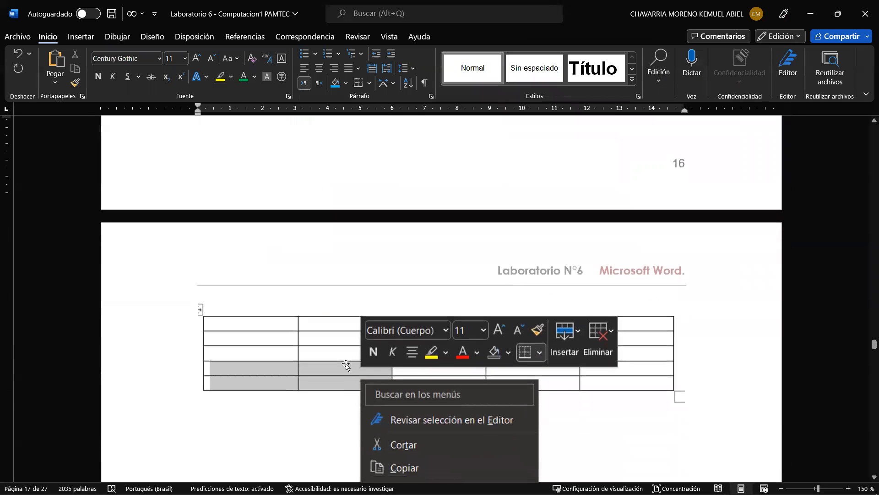
pyautogui.scroll(-8, 345, 365)
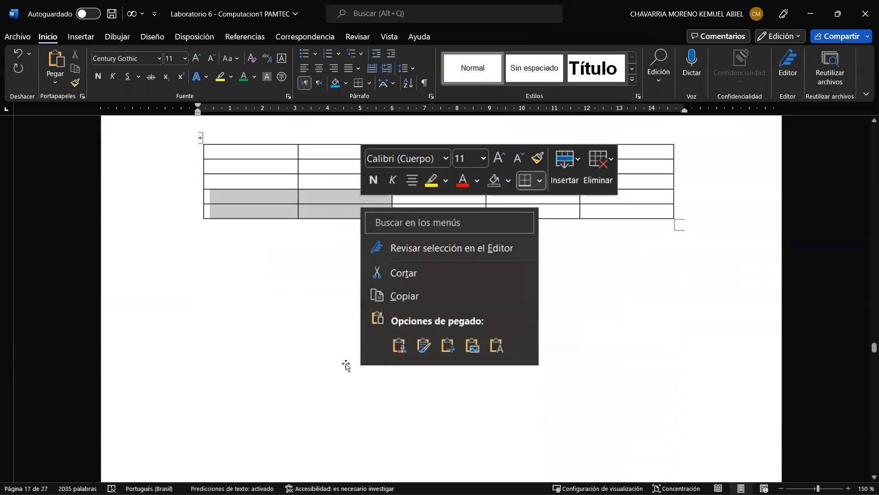
pyautogui.scroll(9, 347, 364)
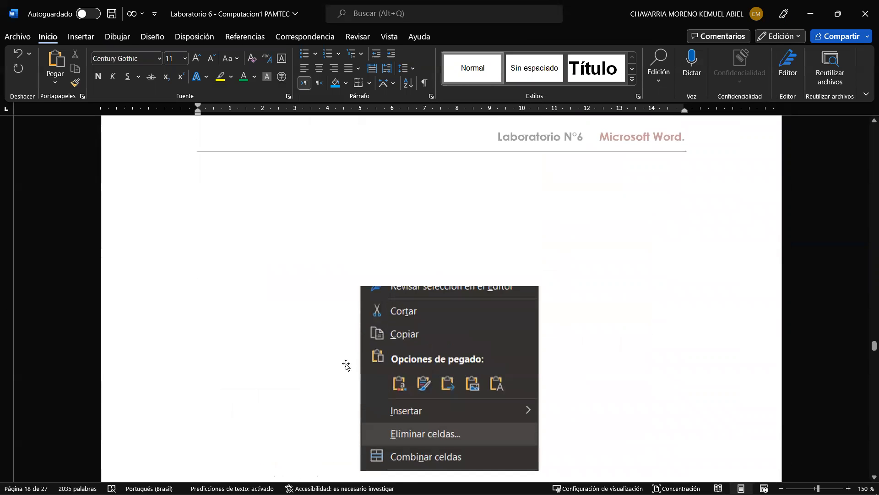
pyautogui.scroll(-1, 347, 365)
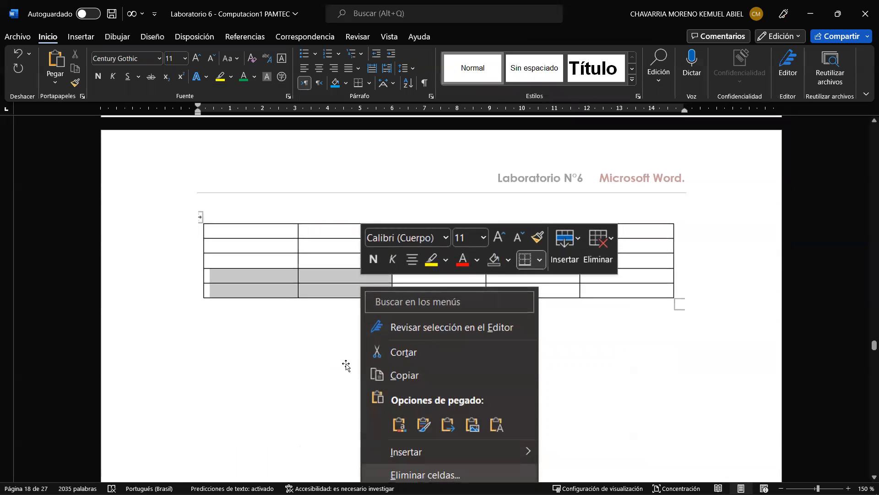
pyautogui.scroll(-1, 304, 294)
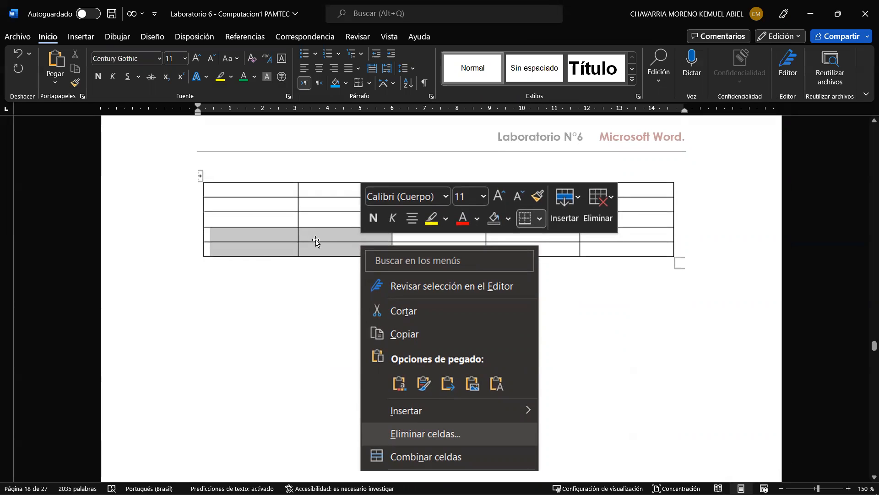
pyautogui.scroll(-5, 315, 241)
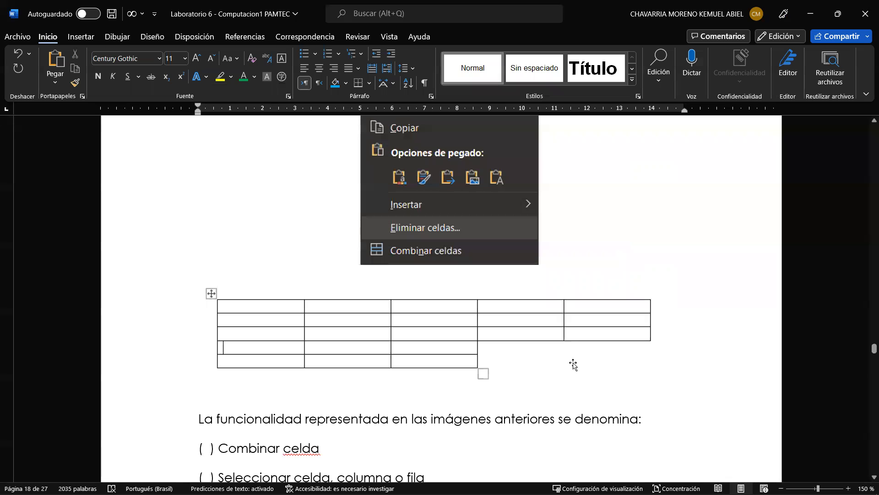
pyautogui.scroll(2, 573, 364)
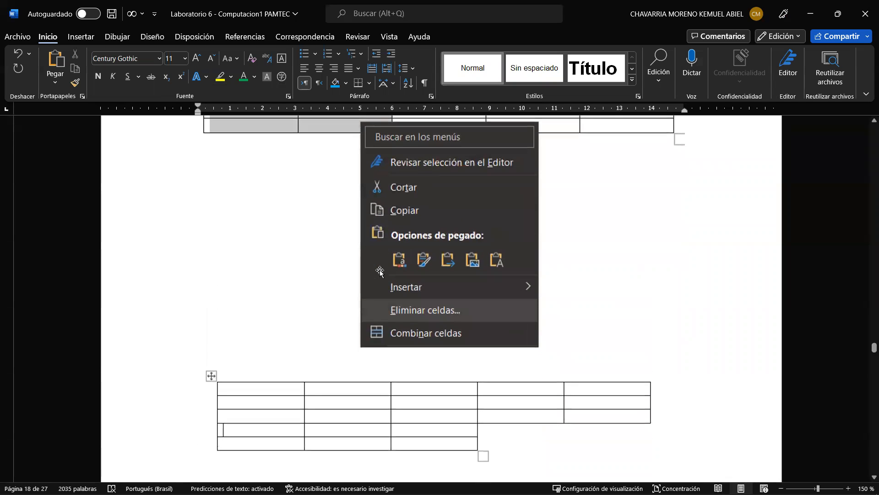
pyautogui.scroll(2, 380, 271)
pyautogui.scroll(-2, 380, 271)
pyautogui.scroll(2, 380, 271)
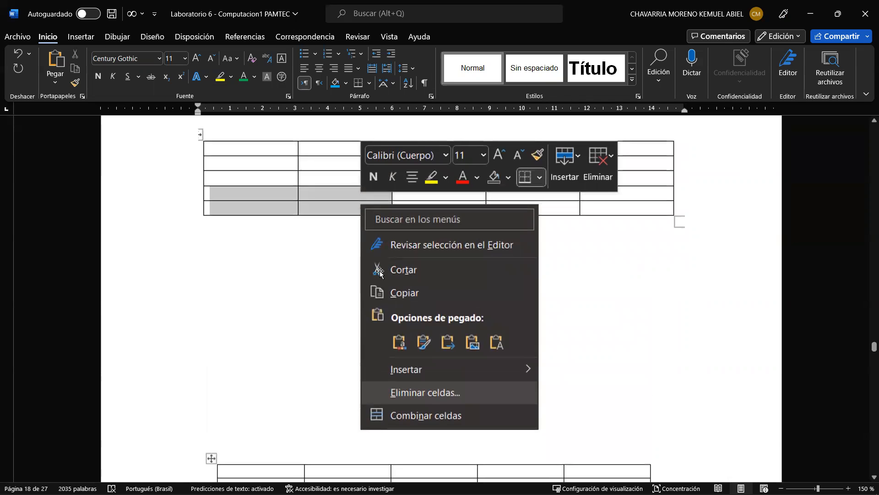
pyautogui.scroll(-2, 380, 272)
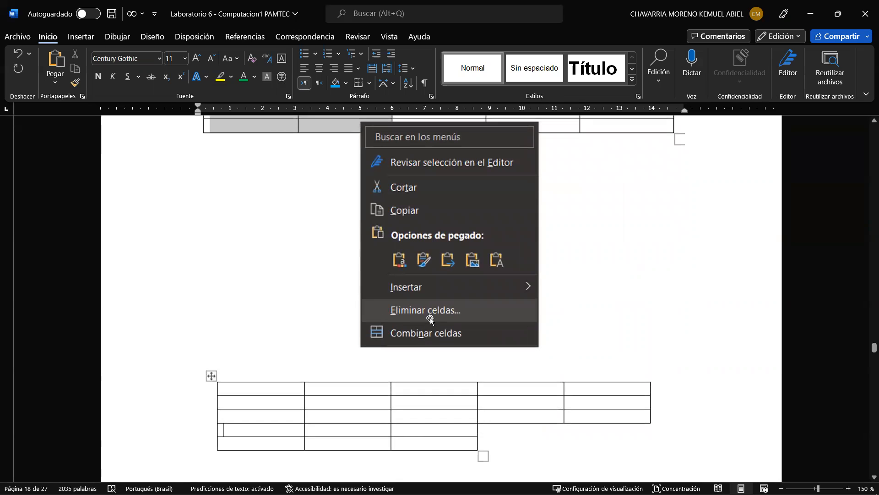
pyautogui.scroll(-5, 433, 312)
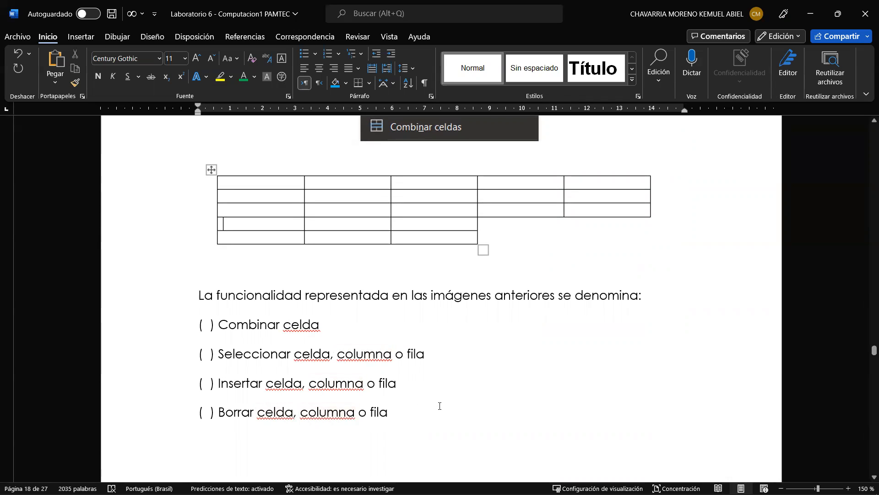
# - Examine the question illustrated with the Insertar options for table rows, columns and cells, including its possible answers
pyautogui.scroll(-15, 440, 406)
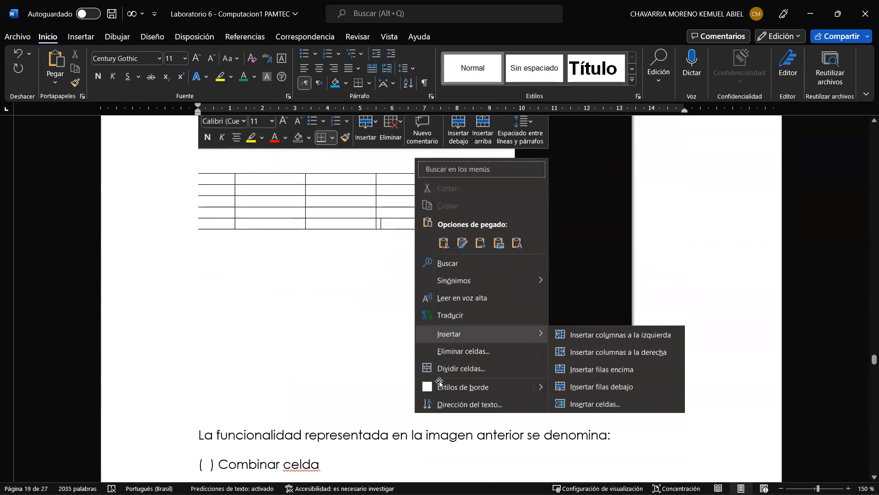
pyautogui.scroll(1, 355, 347)
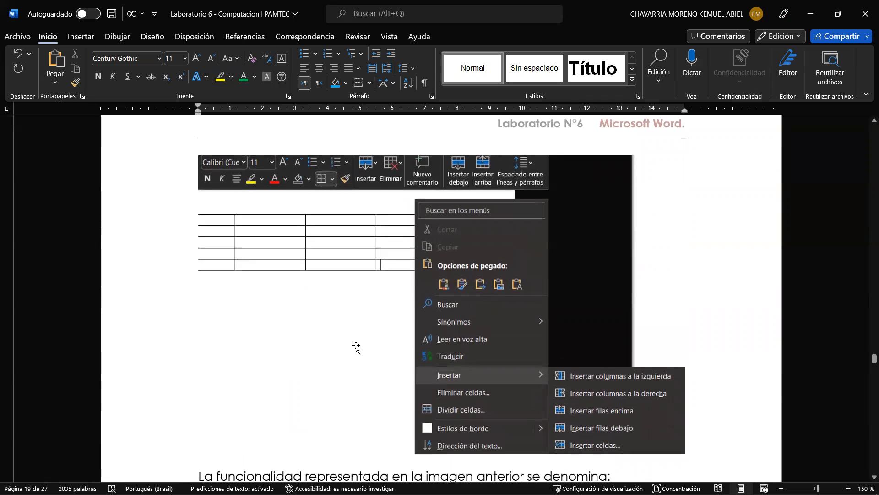
pyautogui.scroll(-3, 353, 346)
pyautogui.scroll(2, 343, 321)
pyautogui.scroll(1, 341, 309)
pyautogui.scroll(-3, 413, 391)
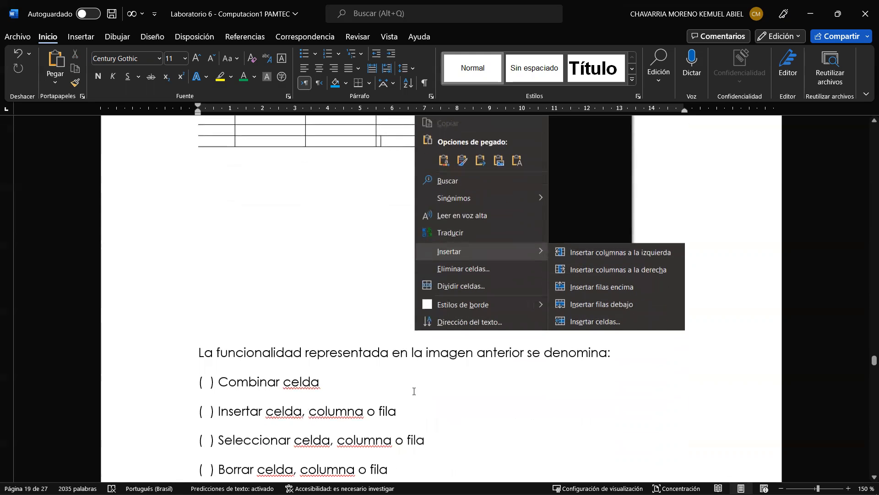
pyautogui.scroll(-1, 413, 391)
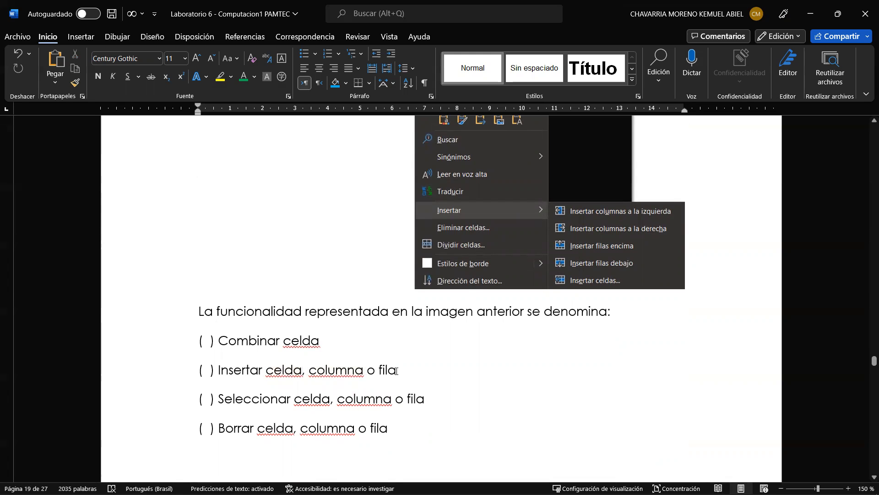
# - In Tablas prueba, insert a row below the table's last row and undo the insertion
pyautogui.scroll(5, 332, 257)
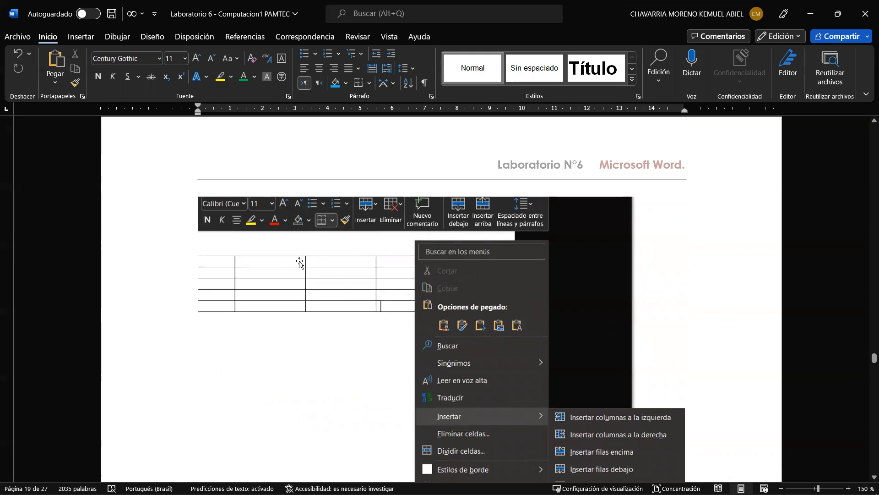
pyautogui.scroll(-7, 299, 262)
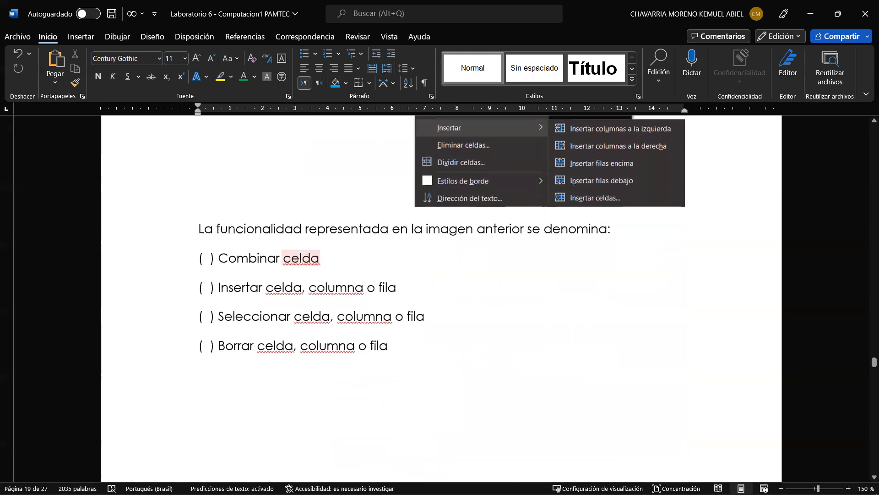
pyautogui.moveTo(153, 483)
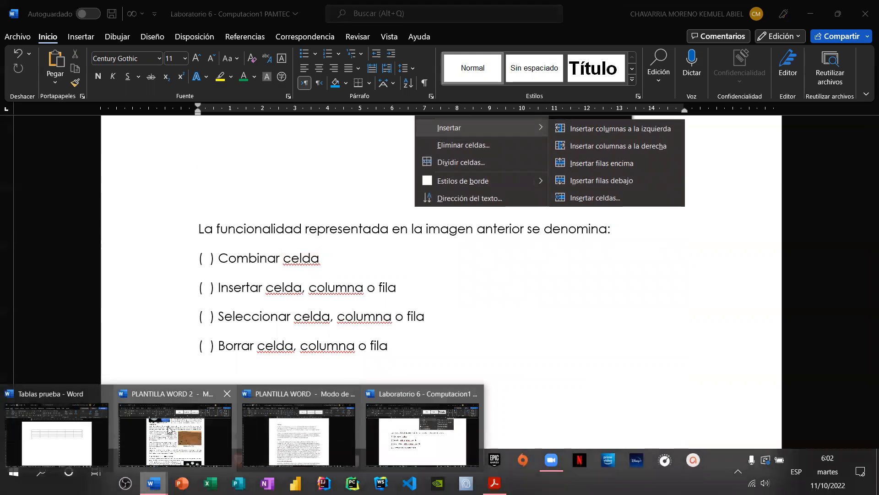
pyautogui.click(63, 422)
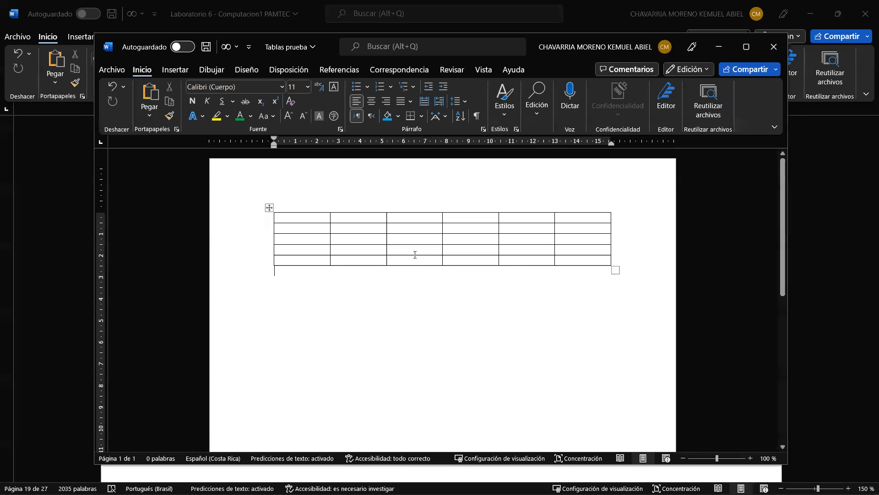
pyautogui.rightClick(571, 262)
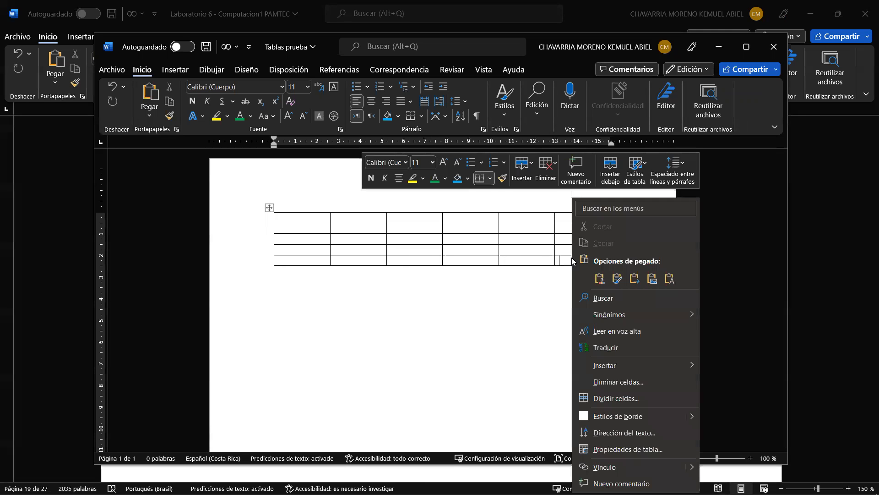
pyautogui.moveTo(623, 365)
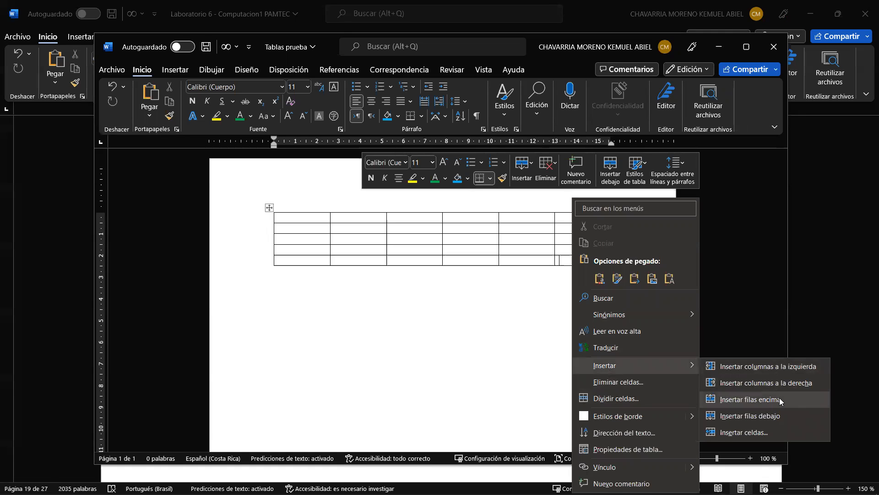
pyautogui.click(774, 415)
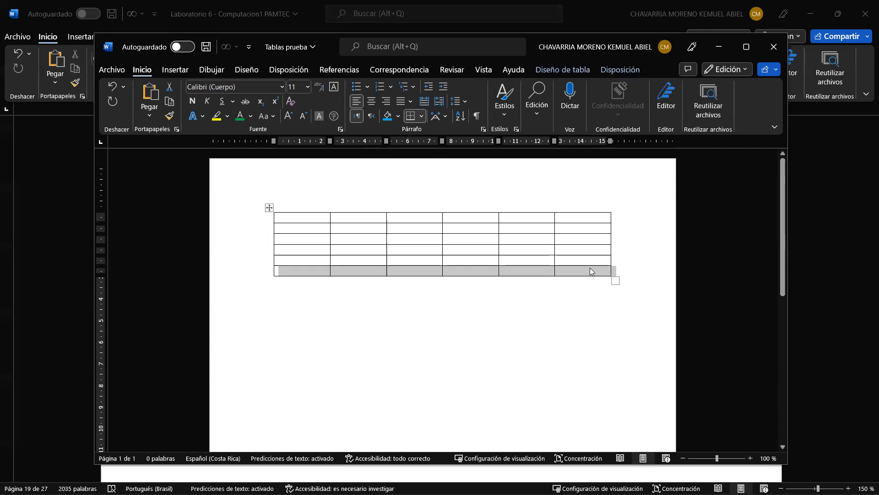
pyautogui.hotkey('ctrl', 'z')
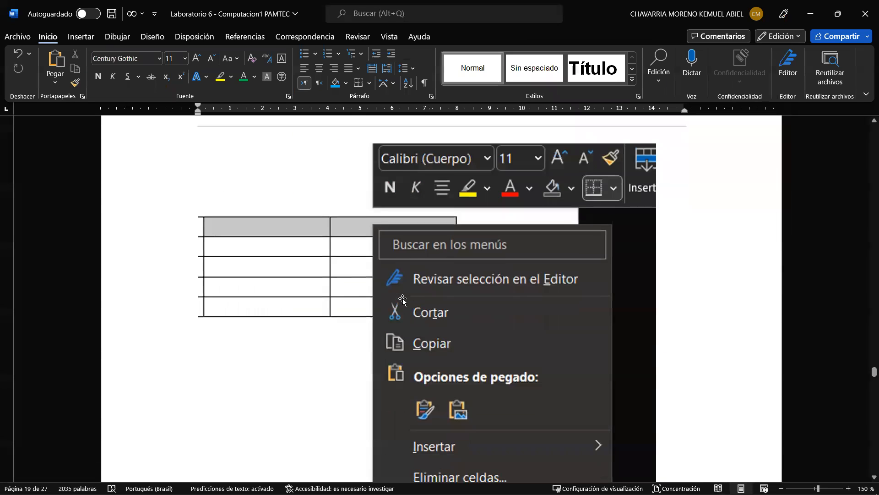
# - Back in Laboratorio 6, examine the question illustrated with Combinar celdas, including both table images and the answer options
pyautogui.scroll(-3, 402, 300)
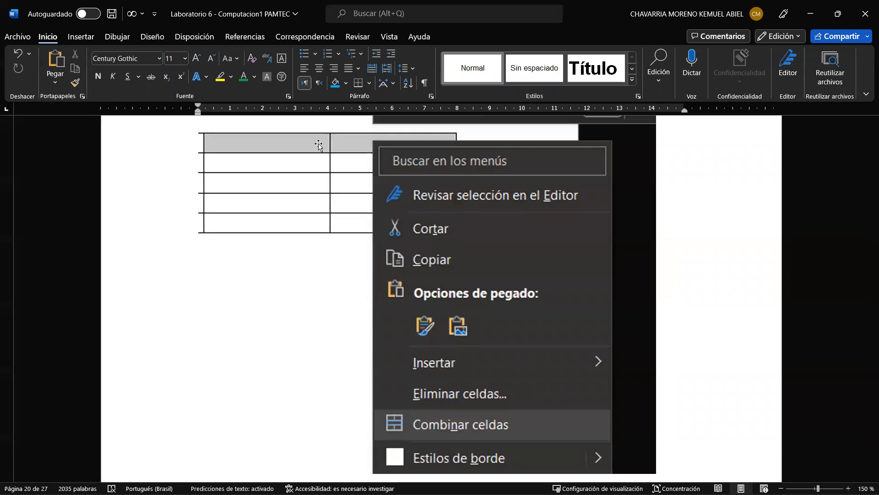
pyautogui.scroll(-1, 452, 373)
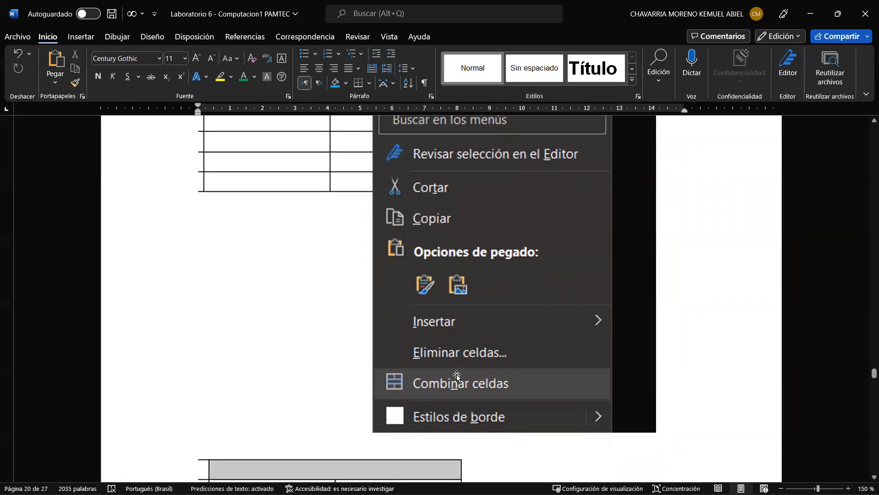
pyautogui.scroll(-4, 455, 372)
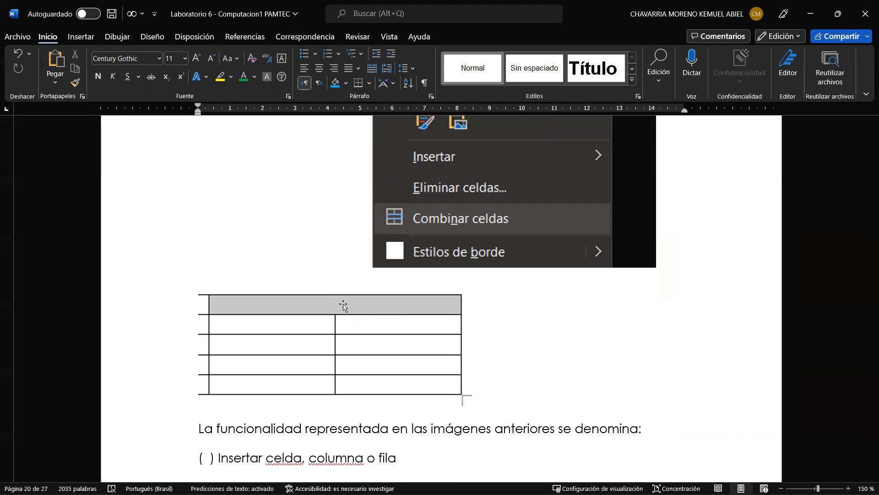
pyautogui.scroll(-4, 344, 306)
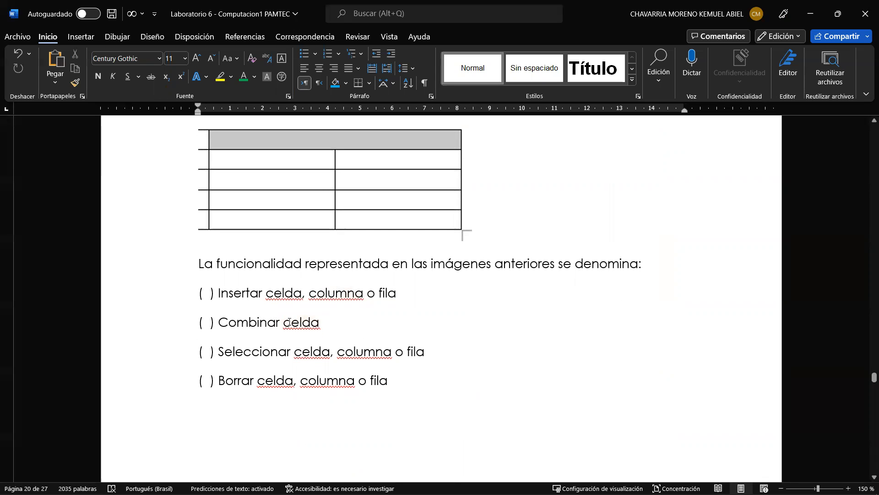
pyautogui.scroll(4, 384, 280)
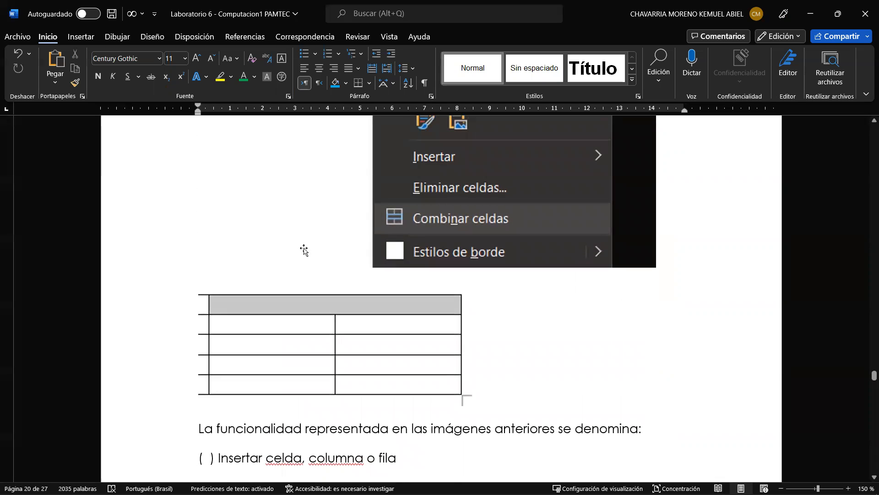
pyautogui.scroll(-3, 304, 249)
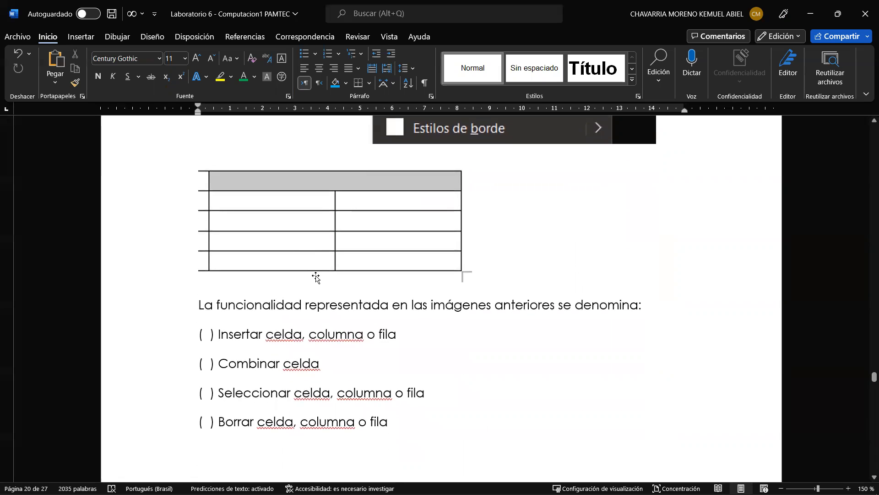
# - Examine the question illustrated with Dividir celdas, from its table images to its possible answers
pyautogui.scroll(-15, 387, 322)
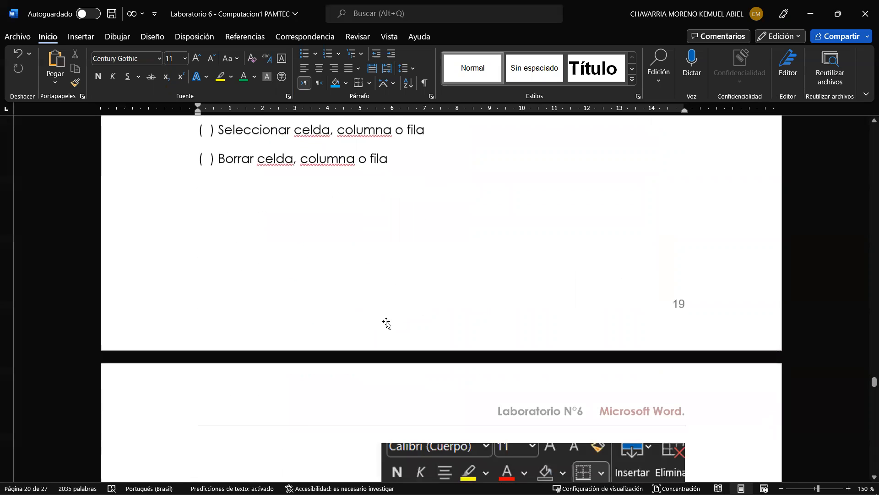
pyautogui.scroll(-2, 387, 321)
pyautogui.scroll(2, 387, 322)
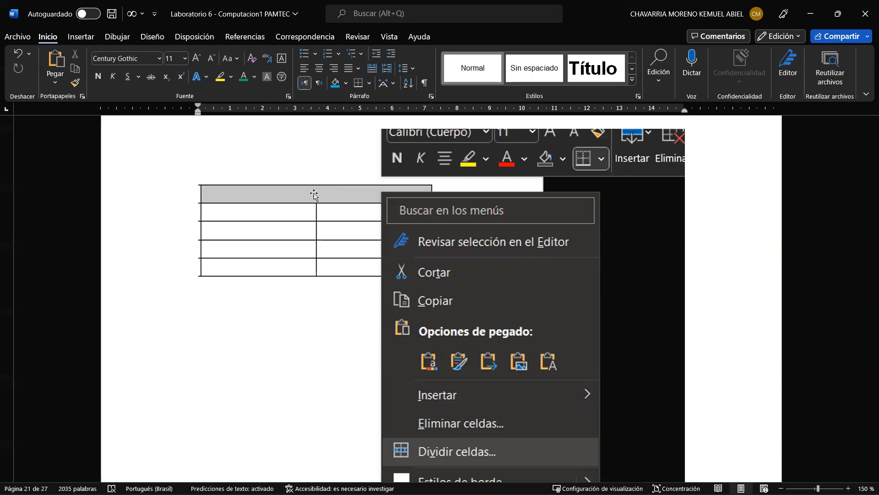
pyautogui.scroll(-3, 314, 195)
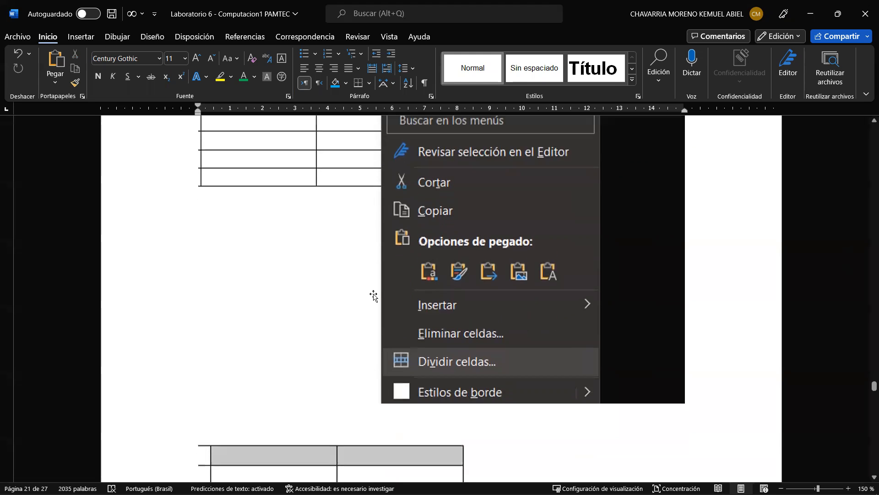
pyautogui.scroll(-3, 466, 331)
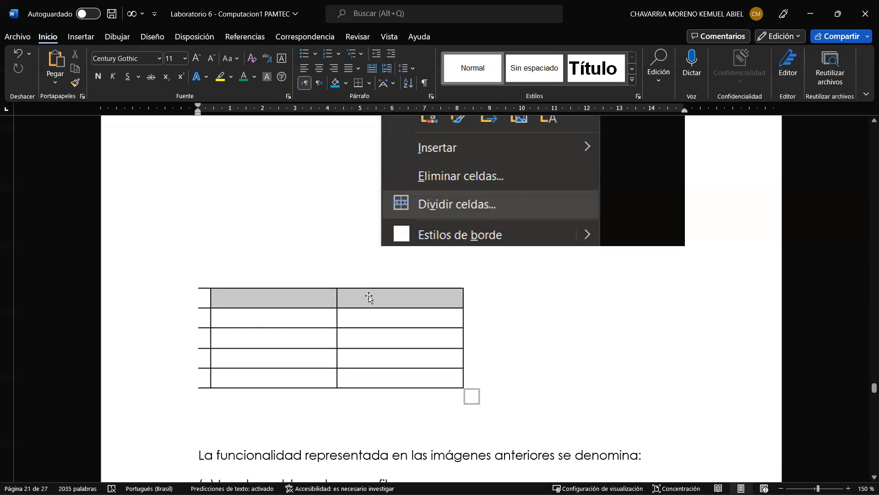
pyautogui.scroll(-6, 369, 296)
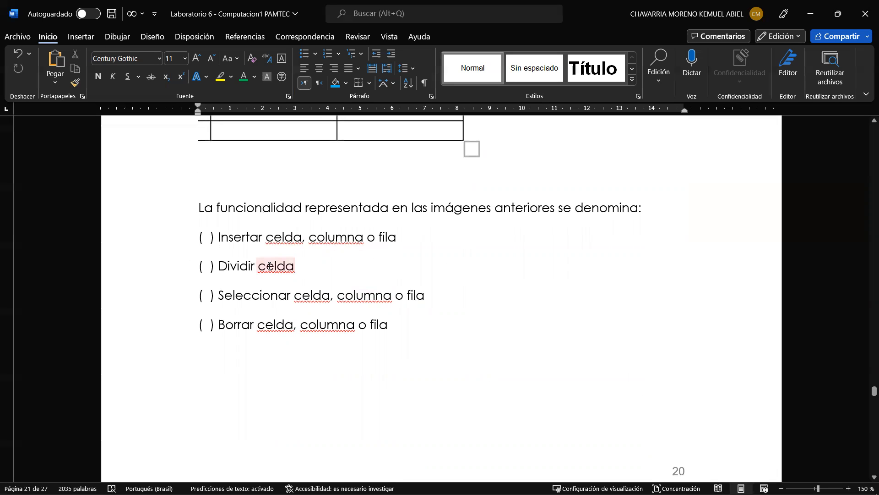
# - Read the instructions of section 10, Imágenes en Microsoft Word, and examine its three image insertion options
pyautogui.scroll(-10, 270, 265)
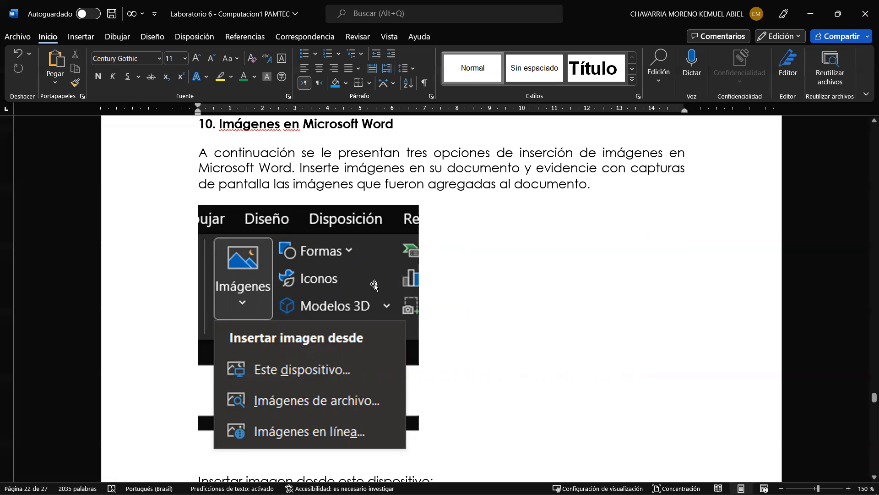
pyautogui.scroll(-2, 361, 286)
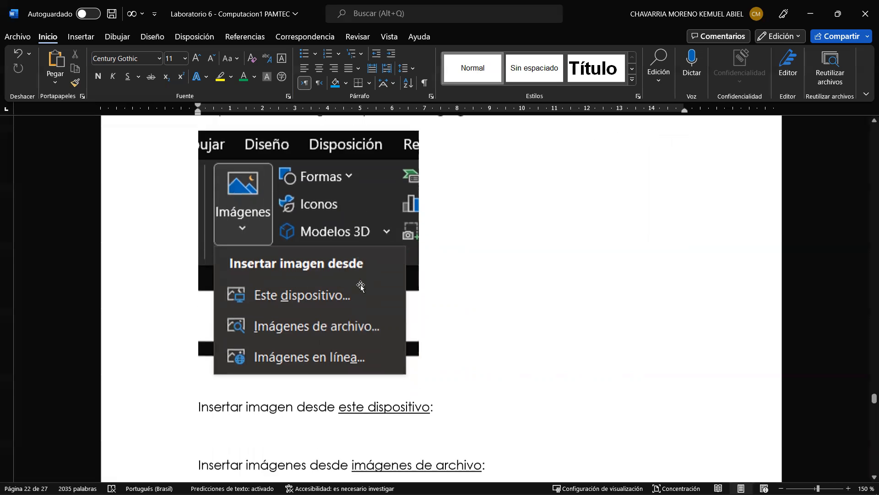
pyautogui.scroll(1, 361, 286)
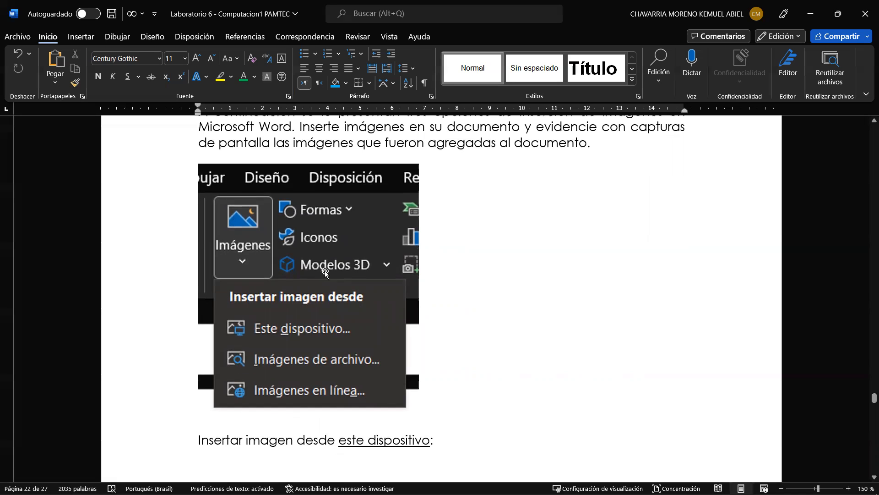
pyautogui.scroll(-1, 325, 272)
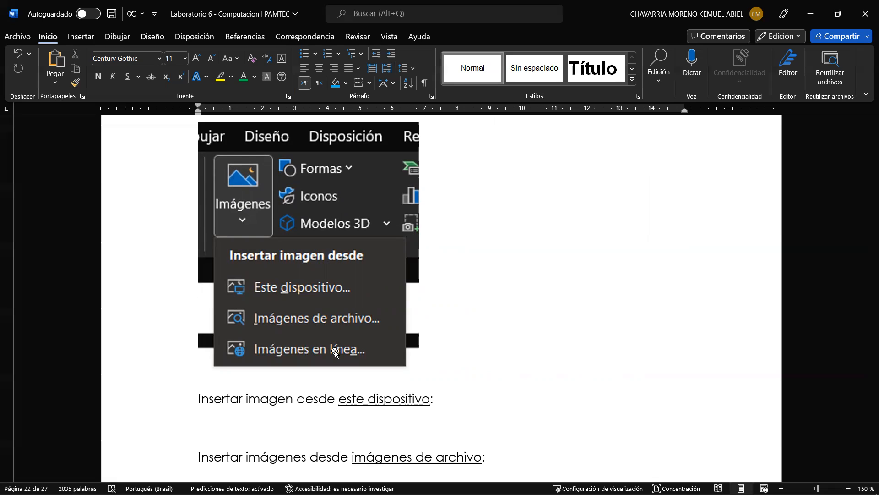
# - On a new line below "Insertar imagen desde este dispositivo:", insert the picture B3jxQgw from the device's Wallpapers folder
pyautogui.click(448, 404)
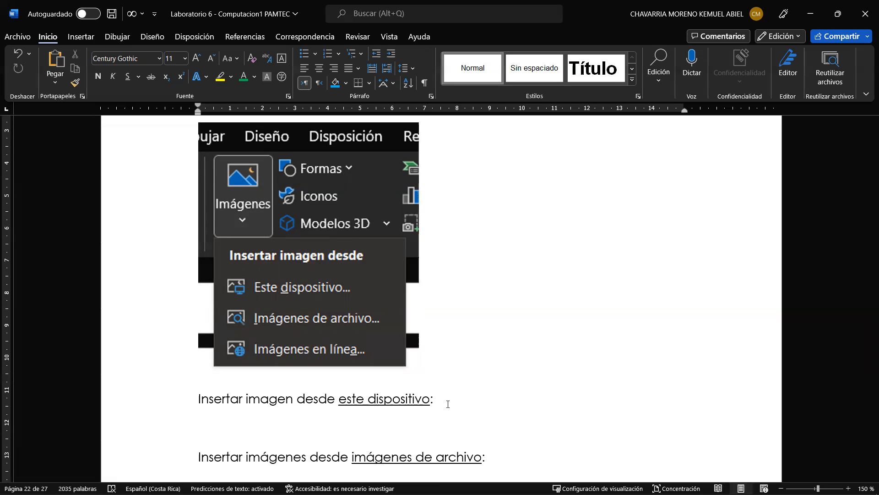
pyautogui.scroll(-1, 284, 238)
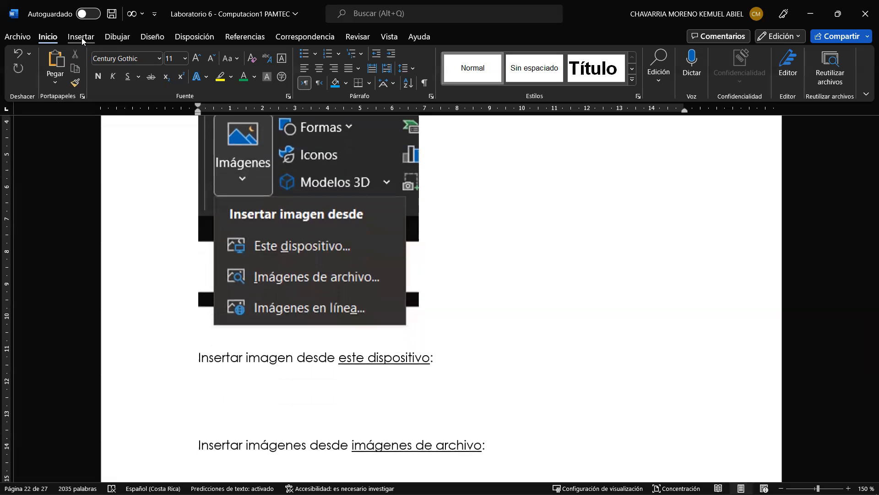
pyautogui.click(82, 38)
pyautogui.click(140, 81)
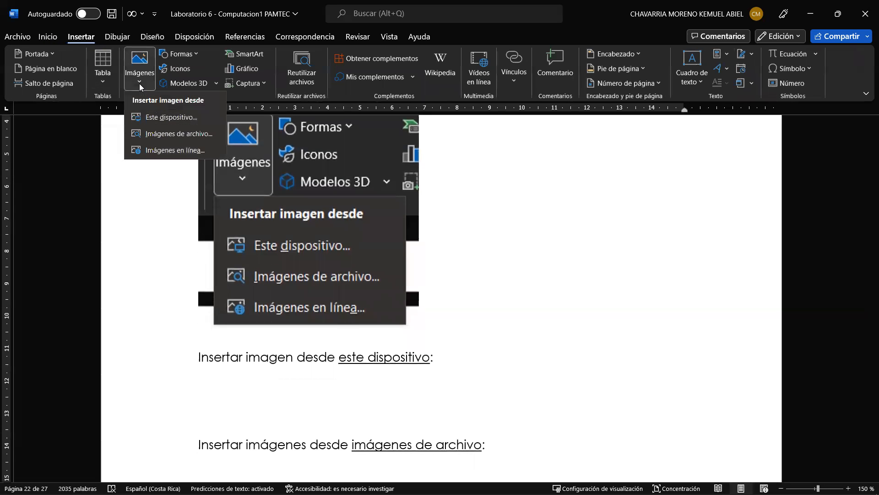
pyautogui.click(163, 118)
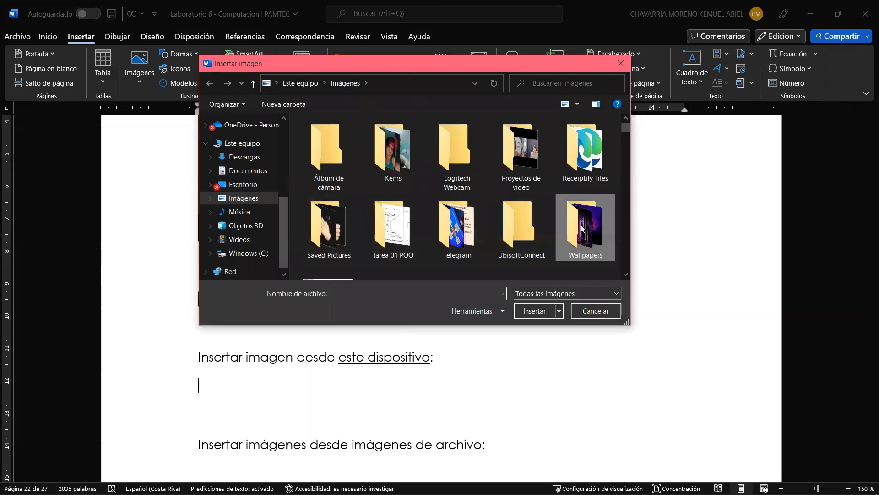
pyautogui.doubleClick(581, 228)
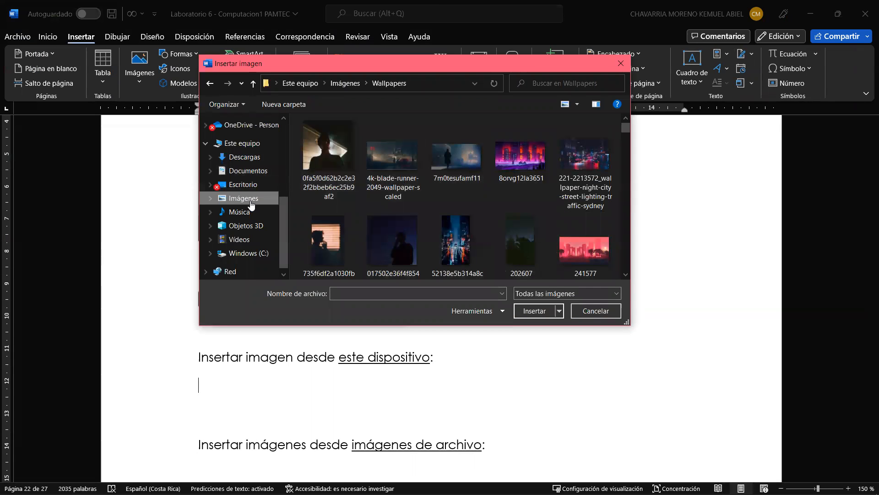
pyautogui.scroll(2, 251, 204)
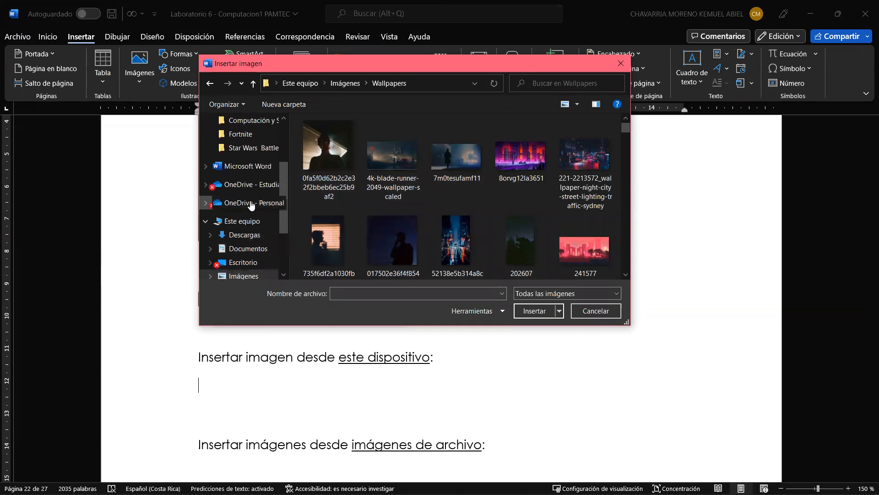
pyautogui.scroll(-1, 251, 204)
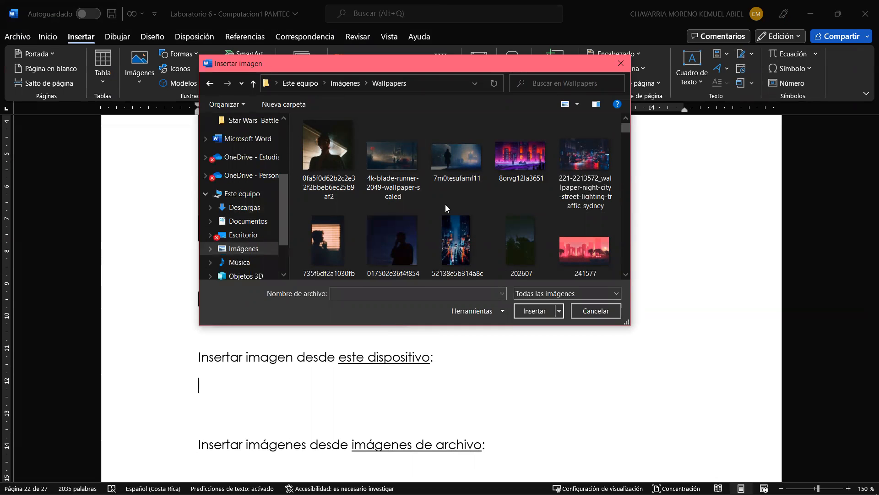
pyautogui.scroll(-4, 431, 211)
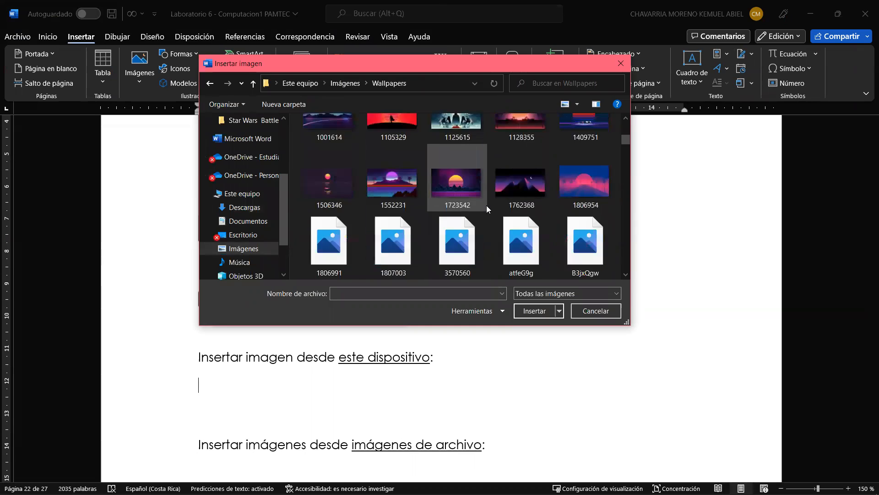
pyautogui.scroll(1, 487, 205)
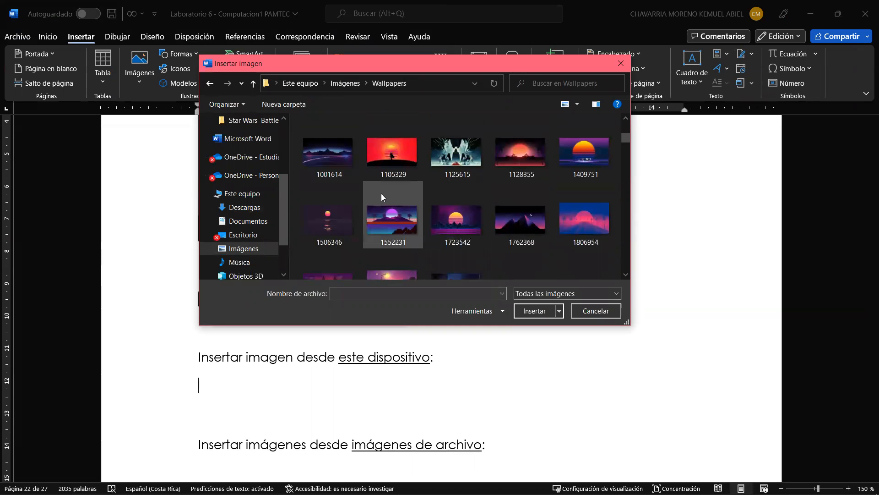
pyautogui.scroll(-1, 453, 210)
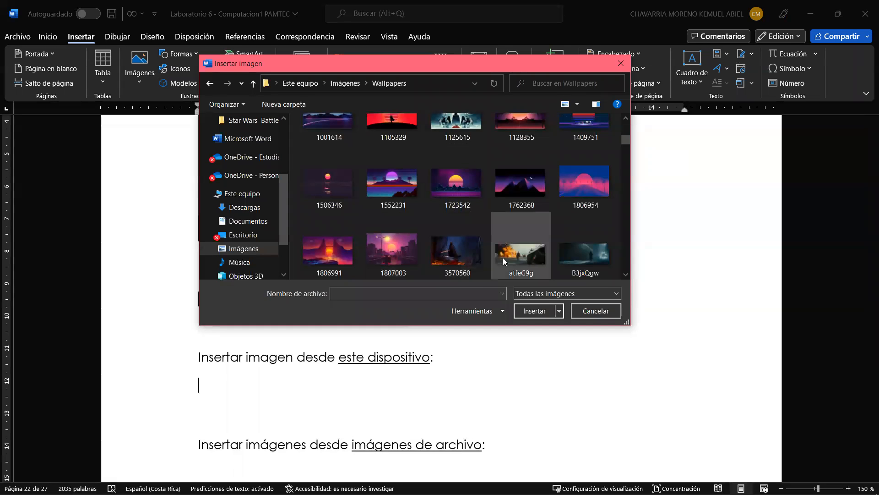
pyautogui.click(580, 253)
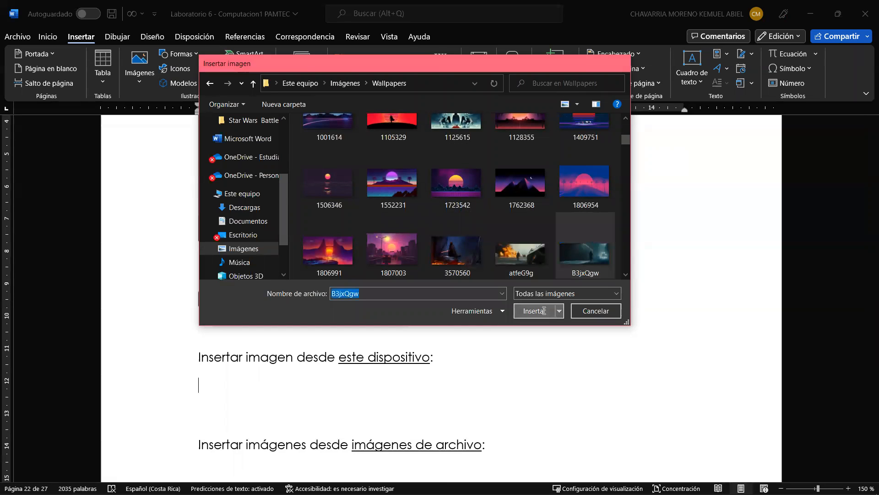
pyautogui.click(536, 310)
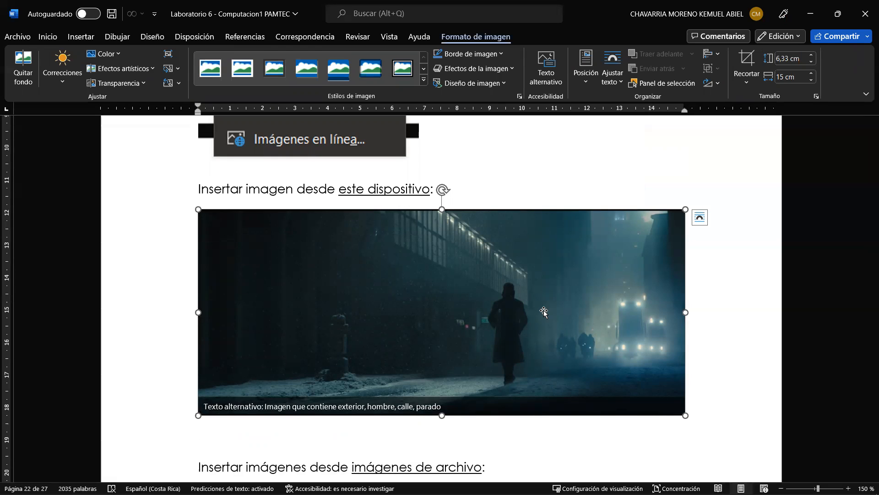
# - Delete the picture below "Insertar imagen desde este dispositivo:" together with the extra line that held it
pyautogui.click(746, 275)
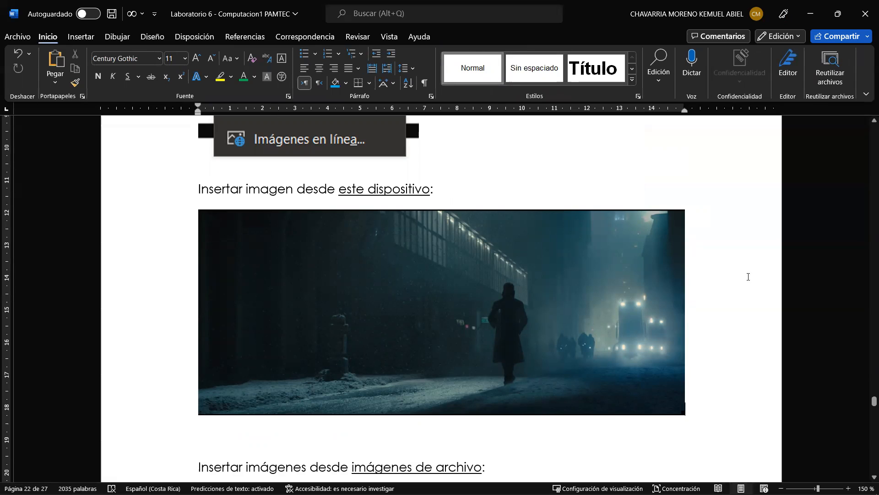
pyautogui.scroll(-3, 575, 291)
pyautogui.scroll(1, 575, 290)
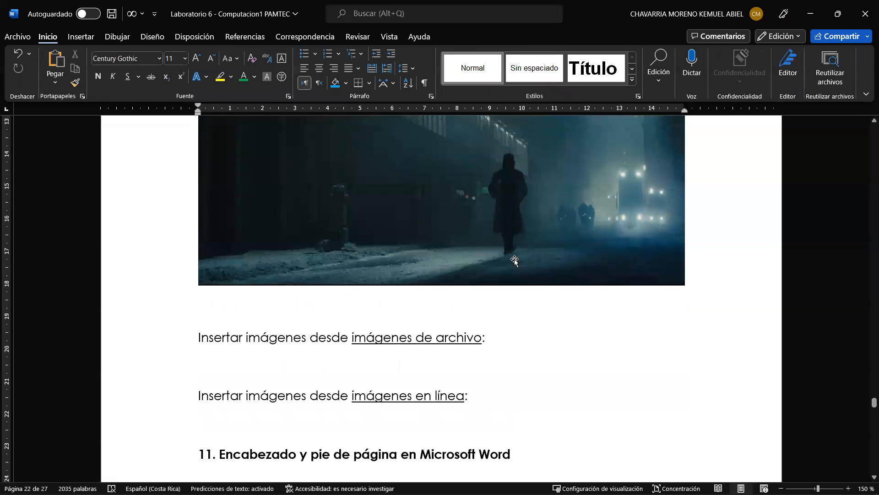
pyautogui.click(483, 225)
pyautogui.hotkey('ctrl', 'z')
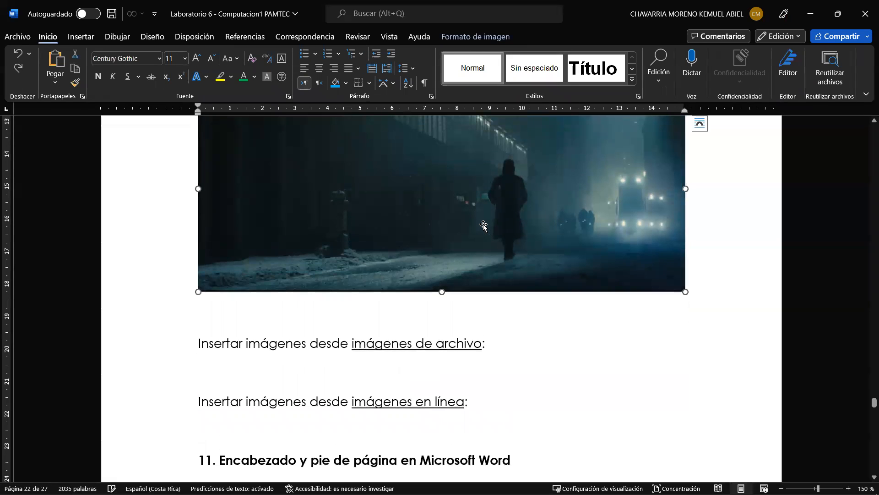
pyautogui.press('Delete')
pyautogui.scroll(4, 488, 286)
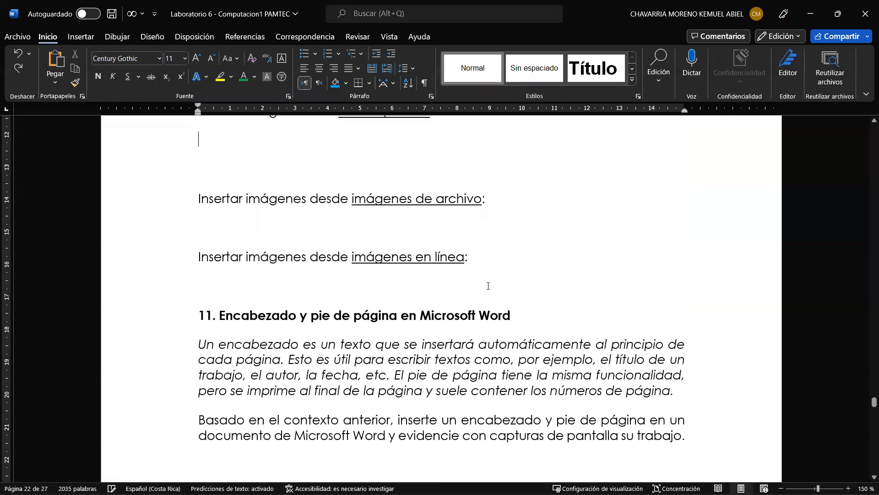
pyautogui.press('BackSpace')
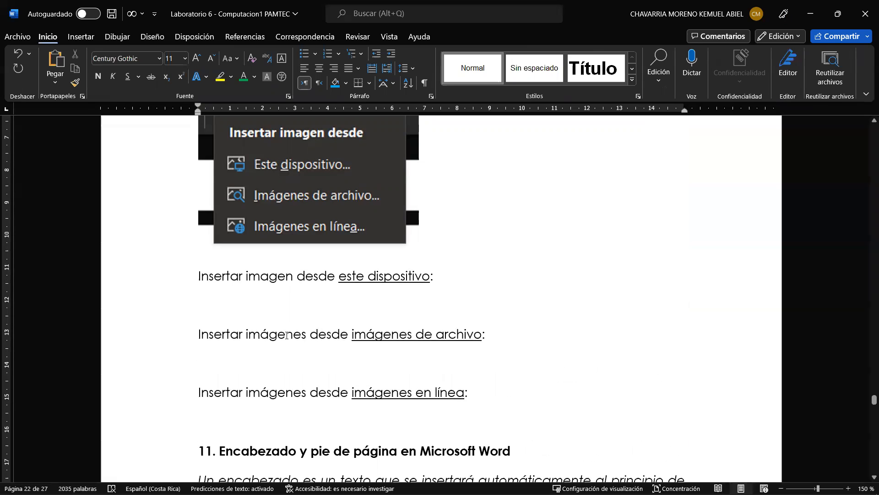
# - On a new line below "Insertar imágenes desde imágenes de archivo:", insert the stock image of turquoise waves on a pink beach
pyautogui.click(505, 338)
pyautogui.press('Return')
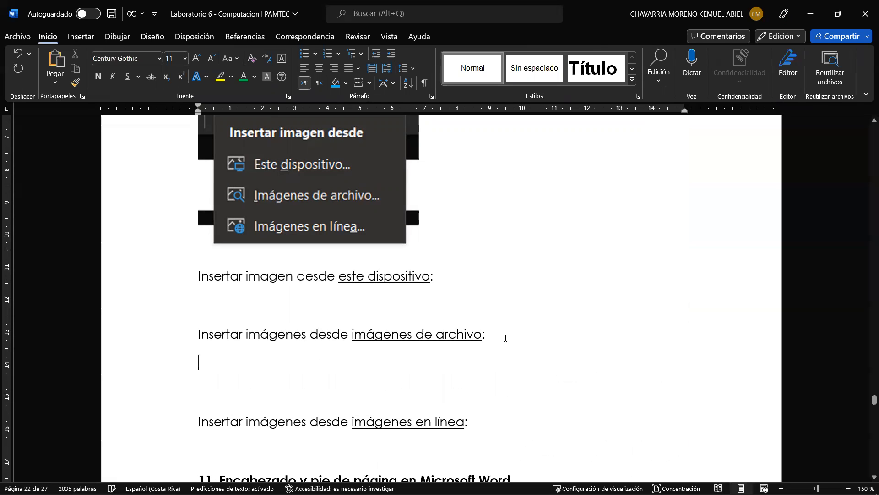
pyautogui.click(81, 37)
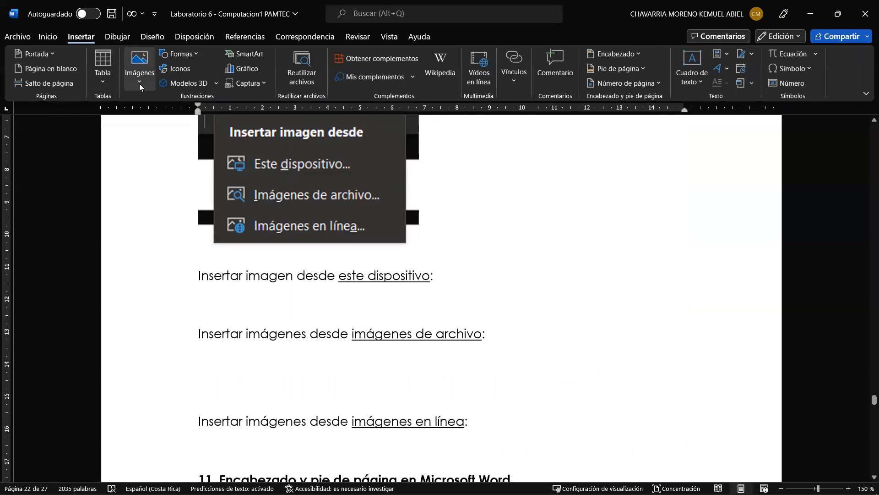
pyautogui.click(139, 73)
pyautogui.click(162, 134)
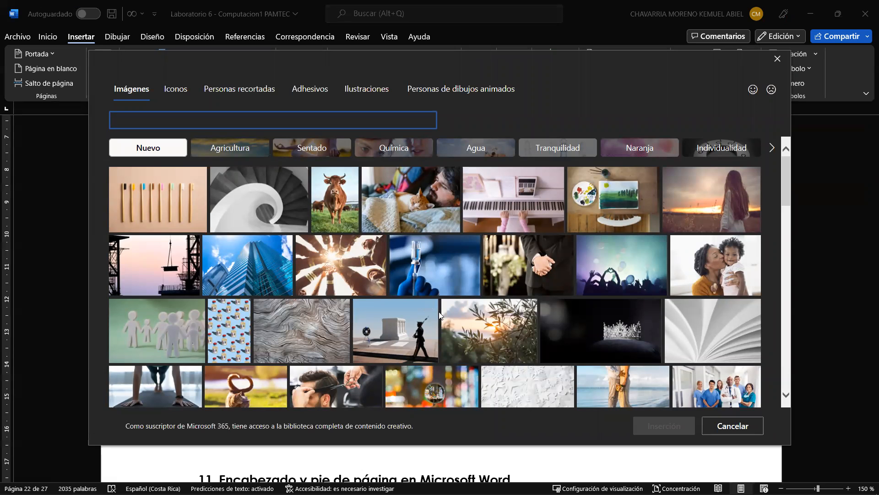
pyautogui.scroll(-1, 457, 316)
pyautogui.scroll(-1, 456, 317)
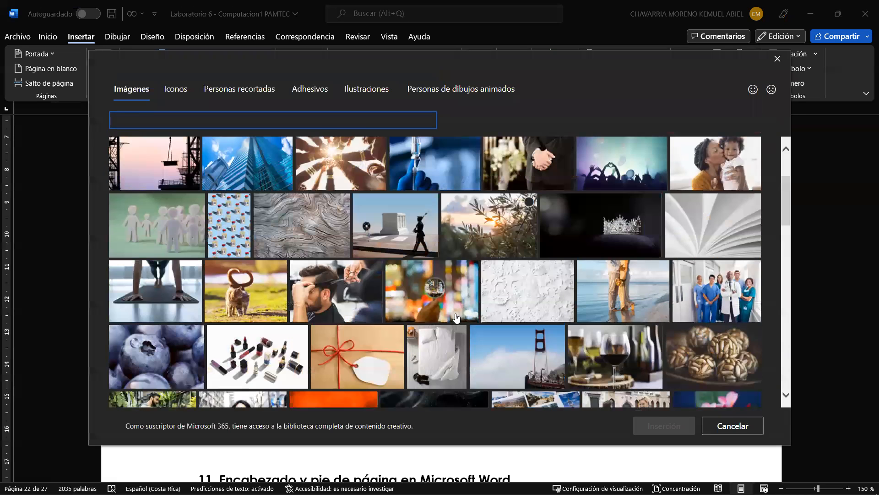
pyautogui.scroll(-3, 456, 317)
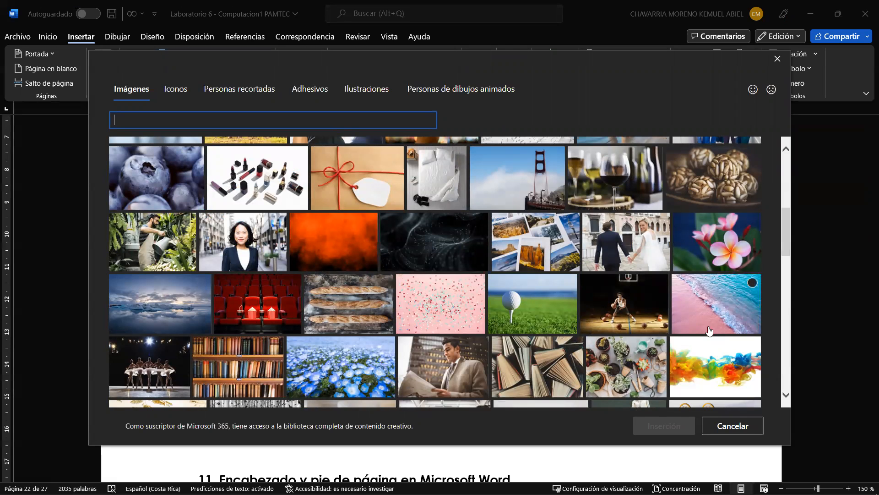
pyautogui.click(714, 313)
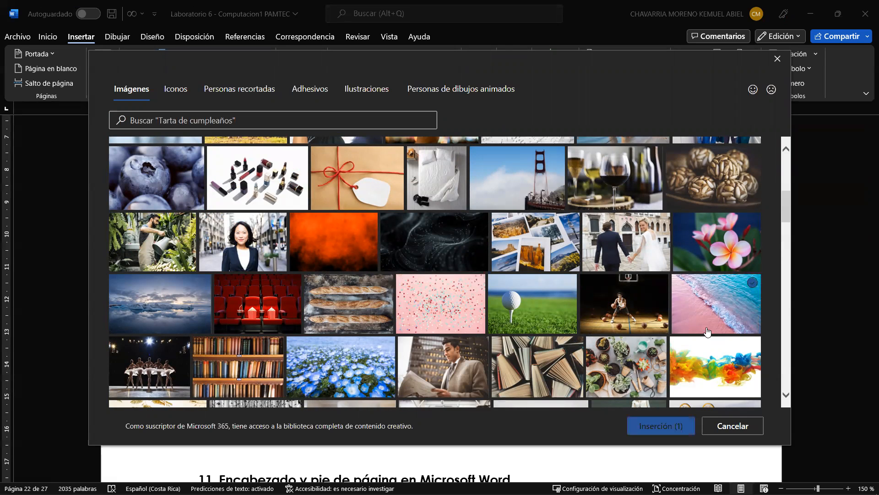
pyautogui.click(667, 427)
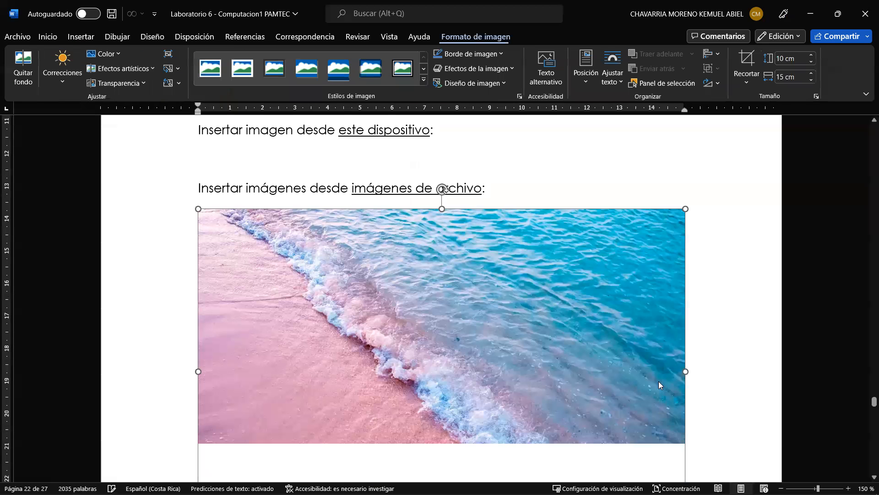
# - Review the inserted beach image, then delete it and the extra line below the "imágenes de archivo" heading
pyautogui.scroll(-3, 658, 381)
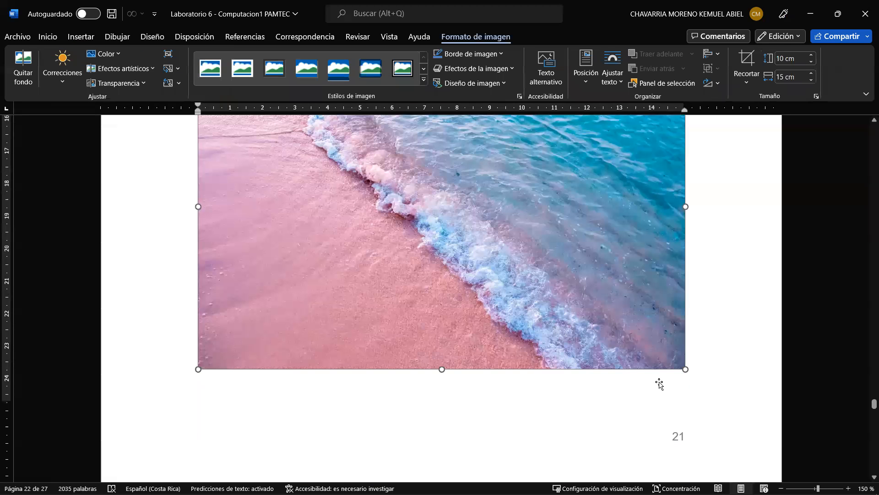
pyautogui.scroll(3, 659, 383)
pyautogui.scroll(2, 660, 383)
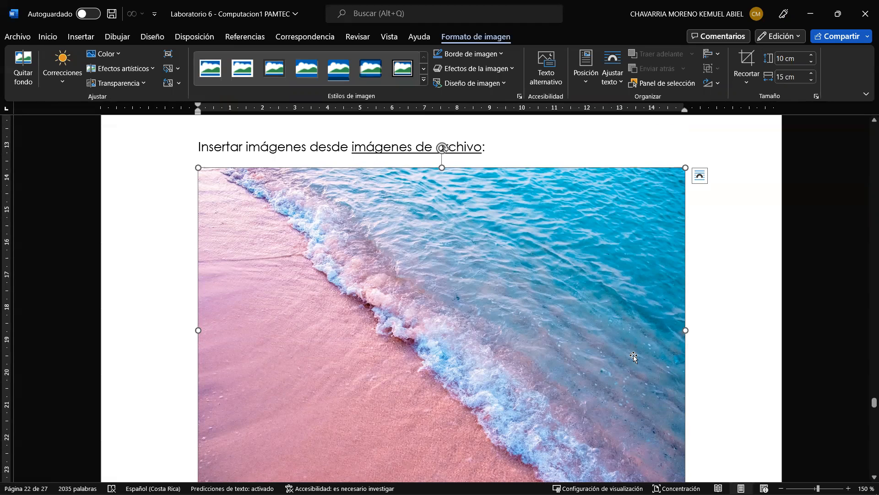
pyautogui.scroll(-6, 582, 331)
pyautogui.scroll(7, 563, 290)
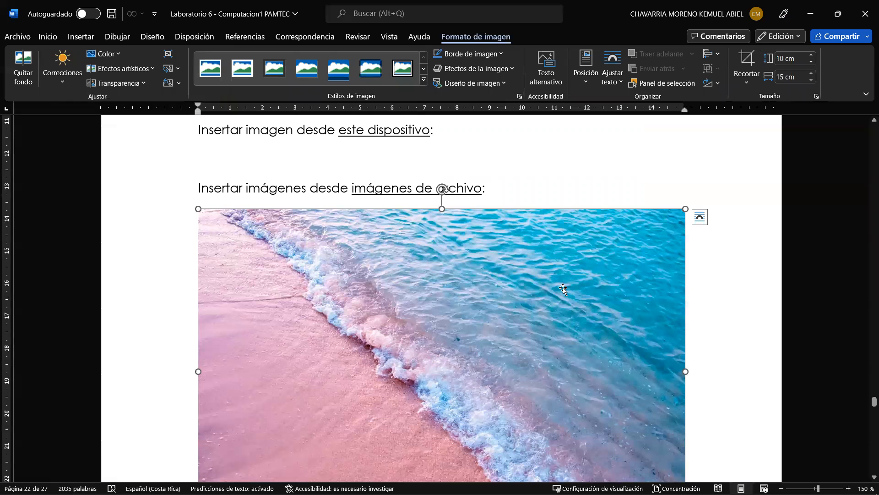
pyautogui.press('Delete')
pyautogui.press('BackSpace')
# - On a new line below "Insertar imágenes desde imágenes en línea:", browse the online image categories and open Otoño
pyautogui.click(487, 251)
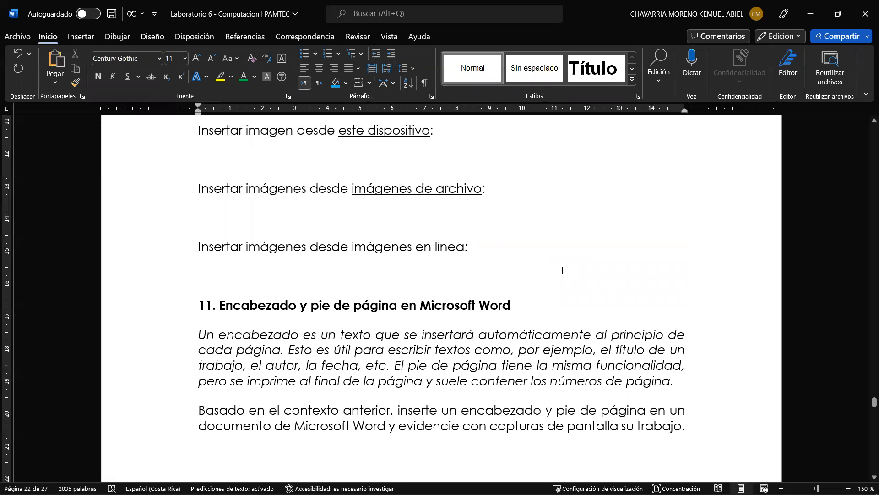
pyautogui.press('Return')
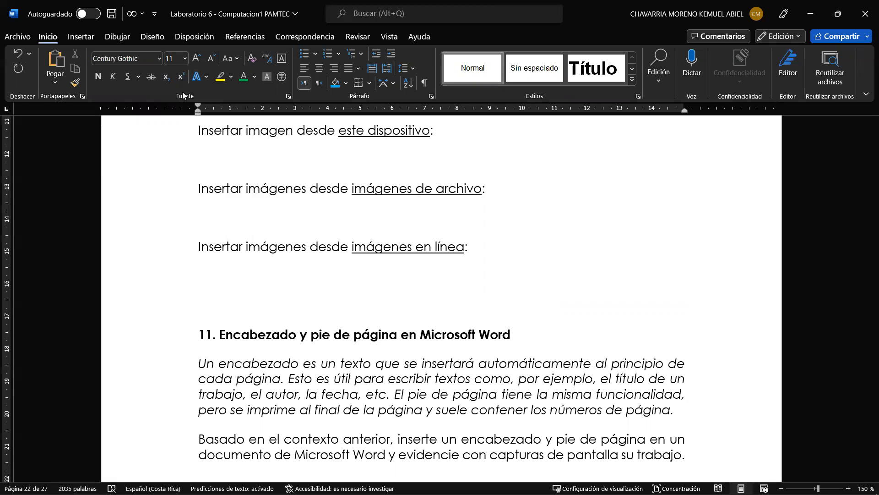
pyautogui.click(84, 38)
pyautogui.click(134, 81)
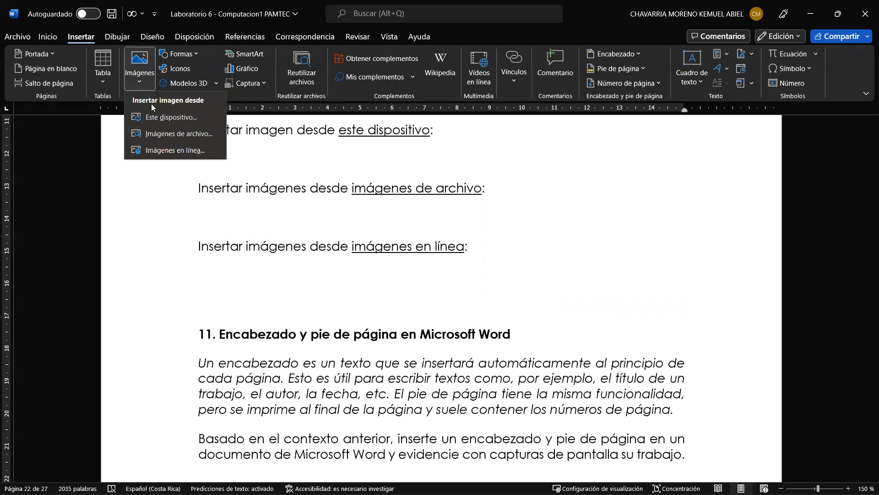
pyautogui.click(167, 147)
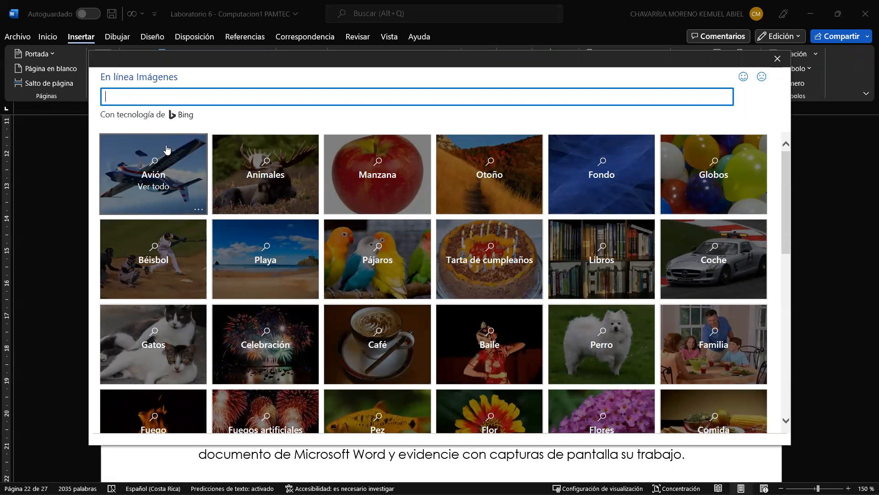
pyautogui.scroll(-3, 429, 294)
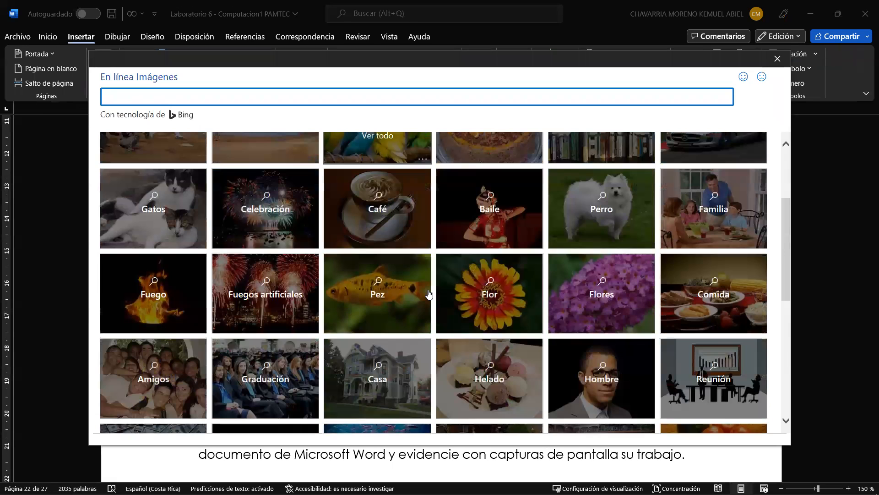
pyautogui.scroll(-2, 428, 294)
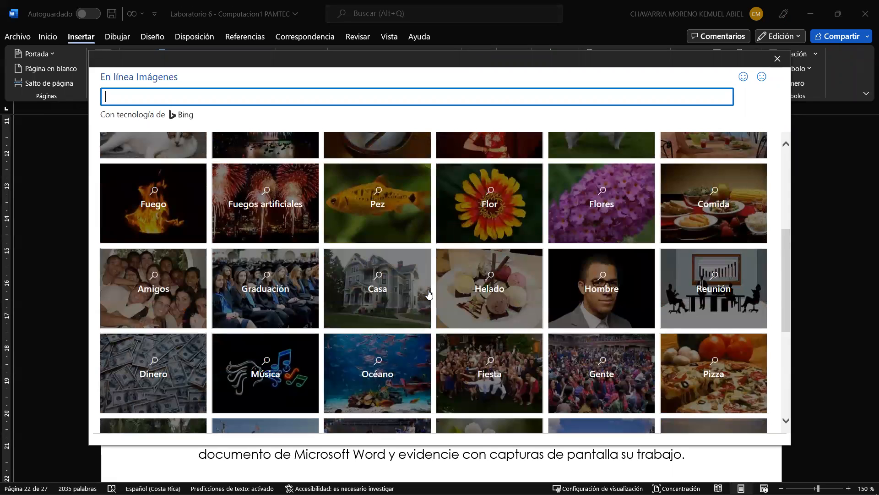
pyautogui.scroll(4, 428, 294)
pyautogui.click(494, 165)
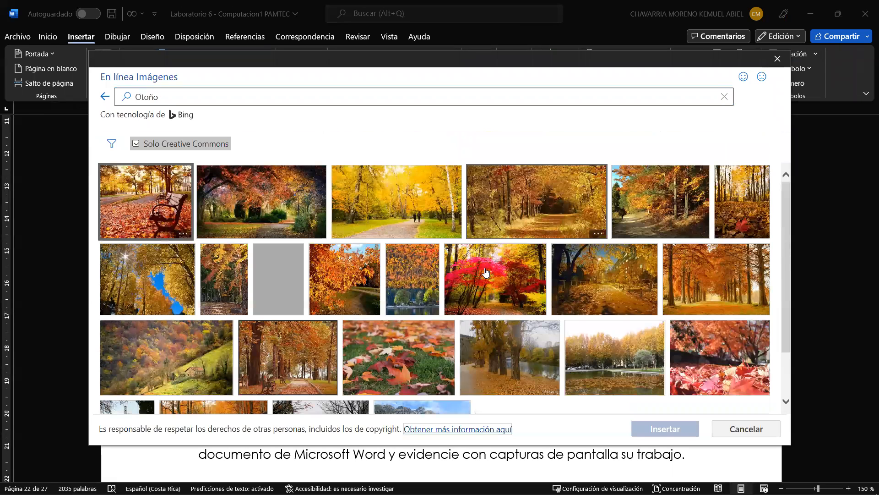
# - Insert the picture of the foggy dirt road between bare trees from the Otoño online images
pyautogui.scroll(-1, 485, 270)
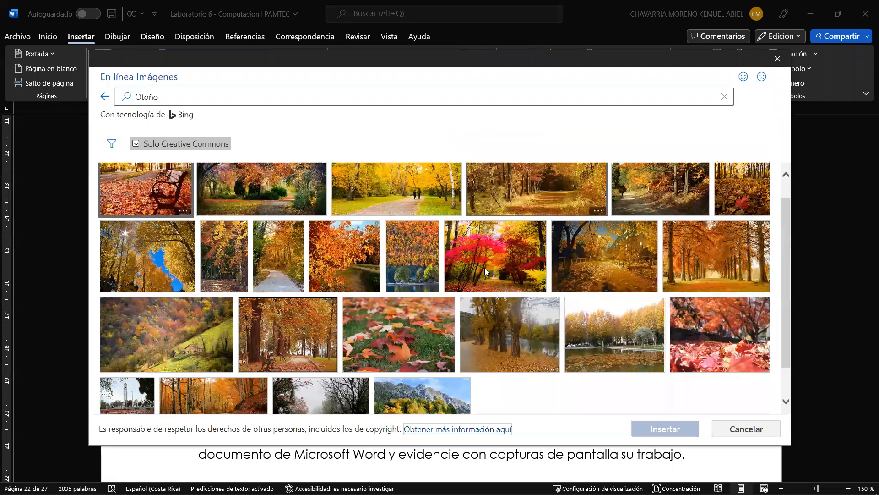
pyautogui.scroll(-5, 508, 300)
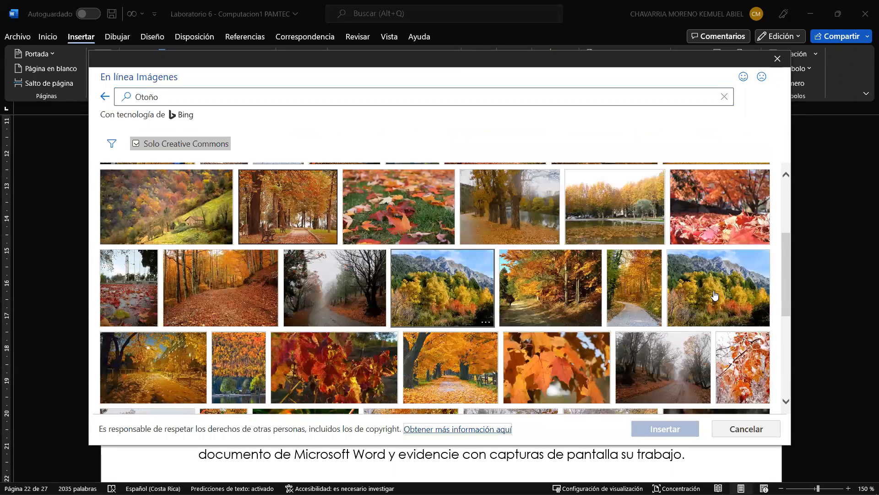
pyautogui.click(668, 357)
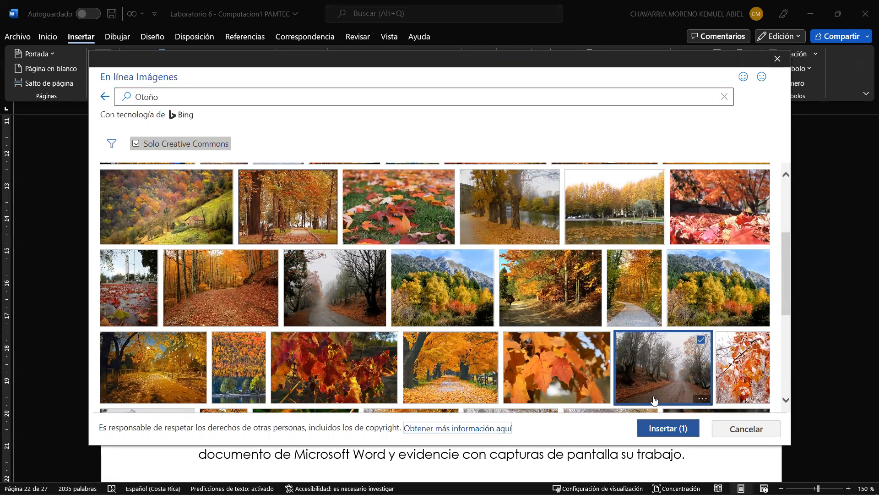
pyautogui.click(665, 426)
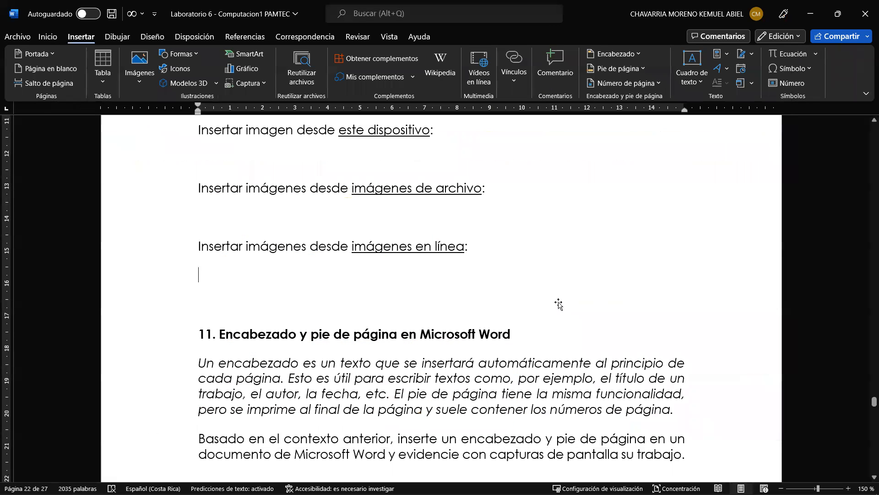
# - Review the foggy road picture and its license caption, then delete it and the extra line below the "imágenes en línea" heading
pyautogui.scroll(-3, 558, 303)
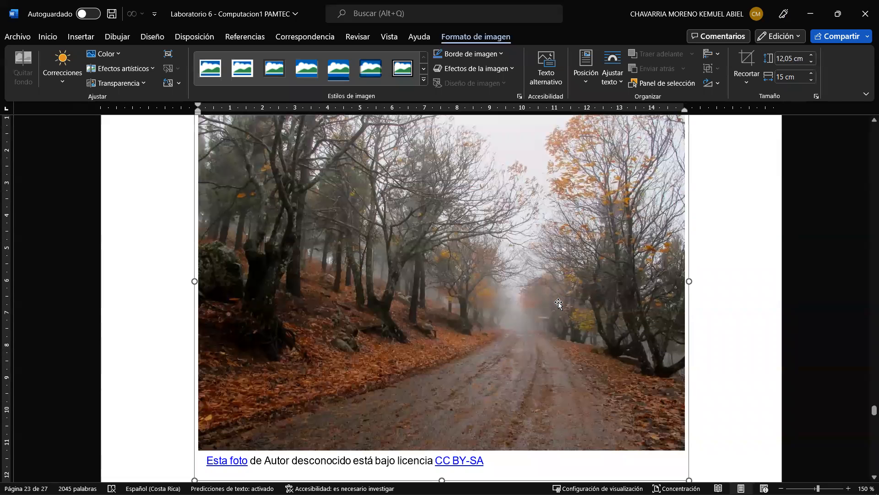
pyautogui.scroll(1, 558, 303)
pyautogui.scroll(-1, 559, 303)
pyautogui.scroll(-2, 559, 304)
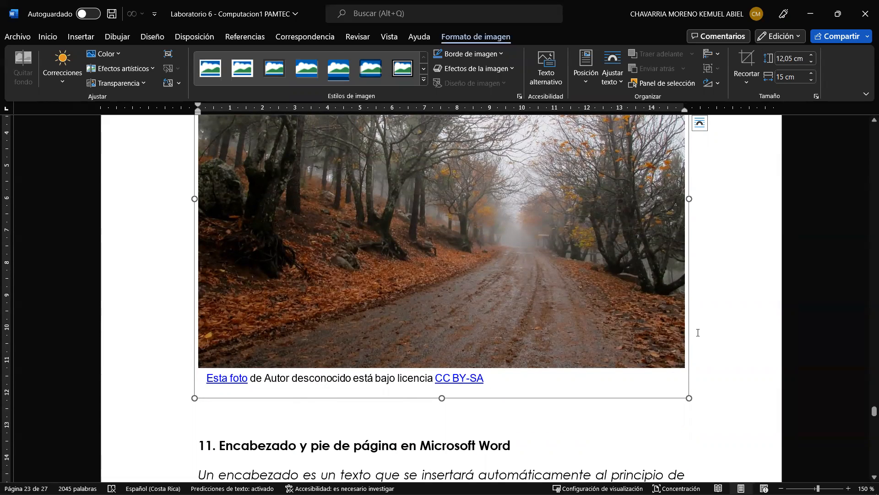
pyautogui.scroll(2, 698, 333)
pyautogui.scroll(2, 698, 333)
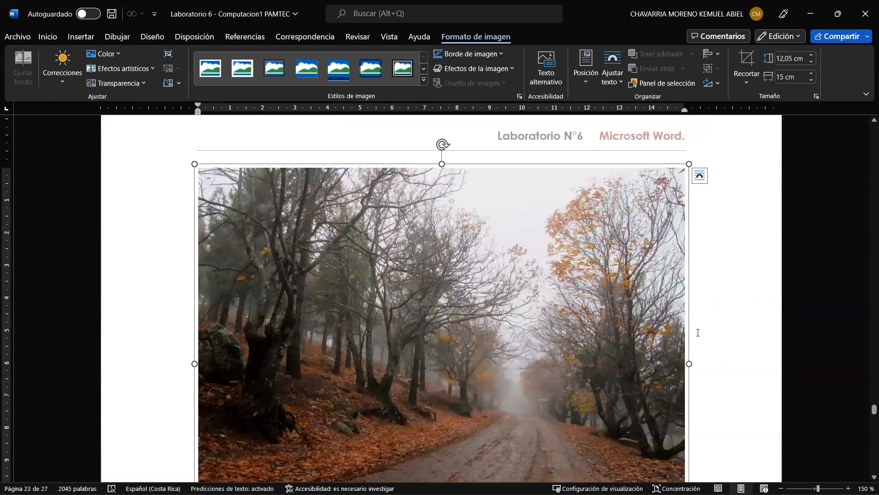
pyautogui.press('Delete')
pyautogui.scroll(3, 487, 298)
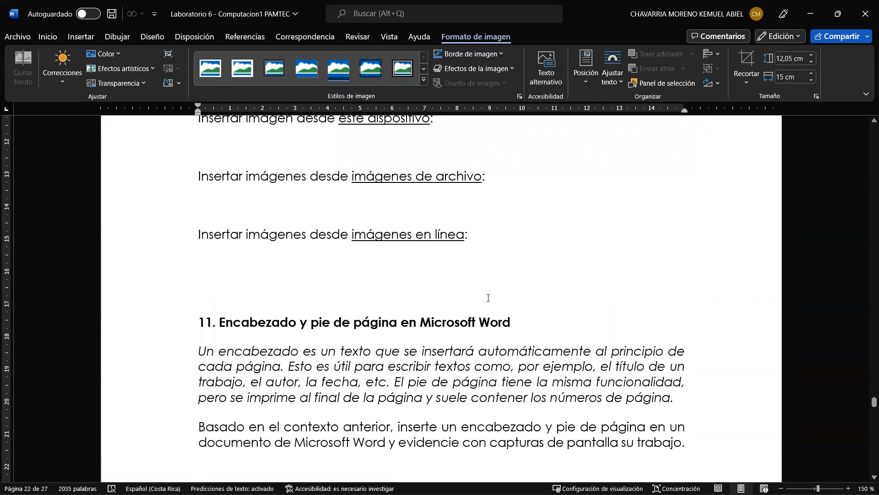
pyautogui.press('BackSpace')
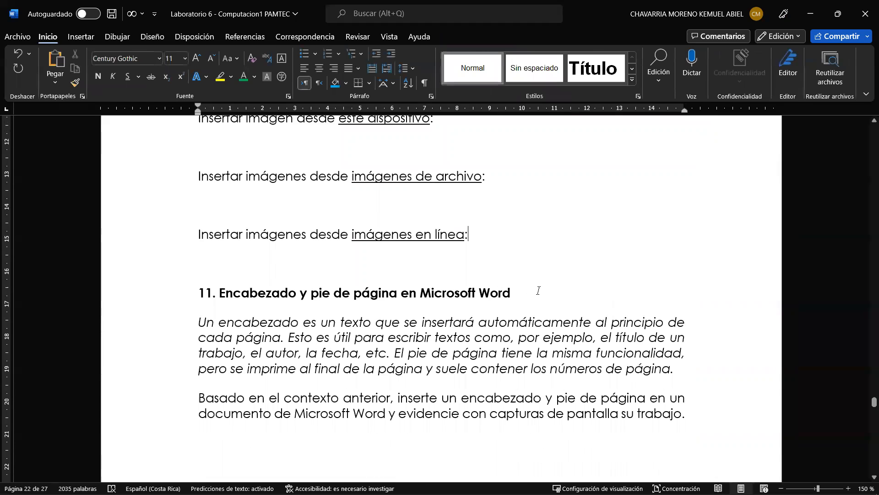
# - Read the header and footer instructions in section 11, then switch to the Tablas prueba document and maximize its window
pyautogui.scroll(-2, 538, 289)
pyautogui.scroll(-2, 538, 289)
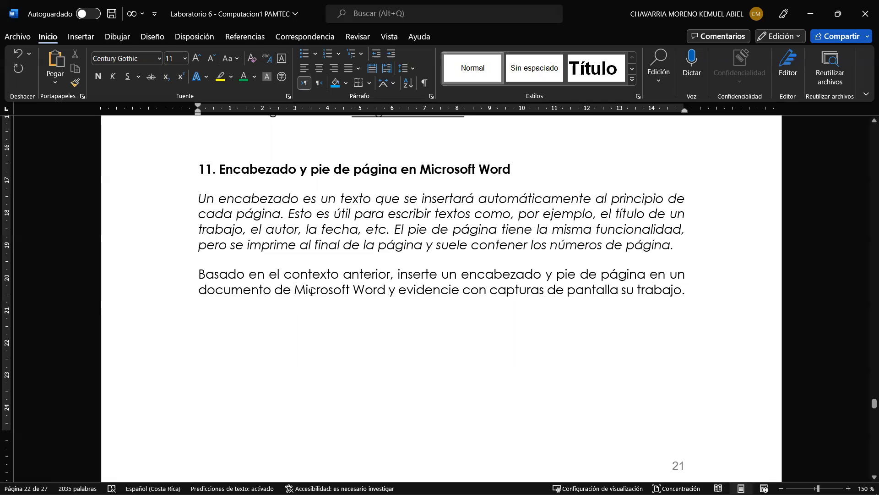
pyautogui.moveTo(14, 492)
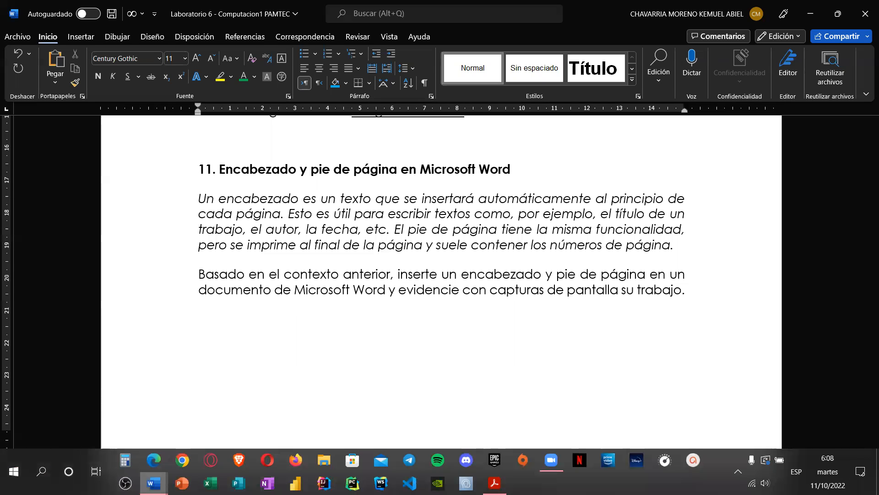
pyautogui.moveTo(153, 483)
pyautogui.click(64, 427)
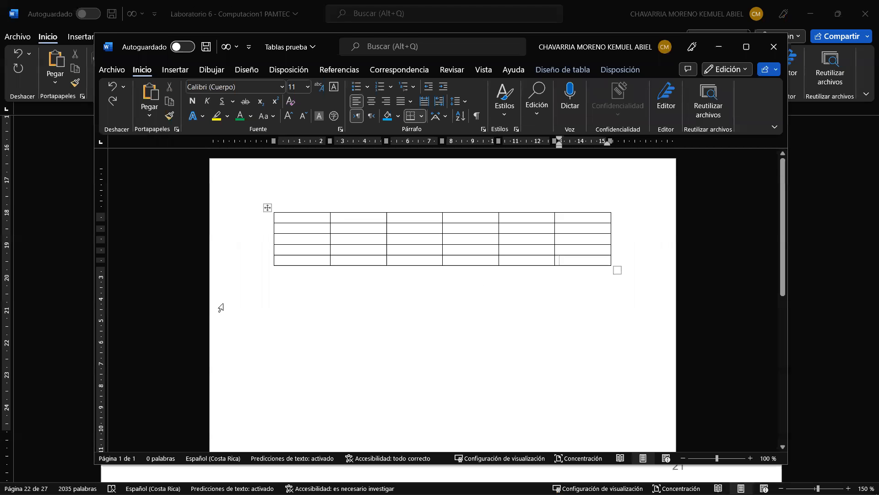
pyautogui.click(746, 47)
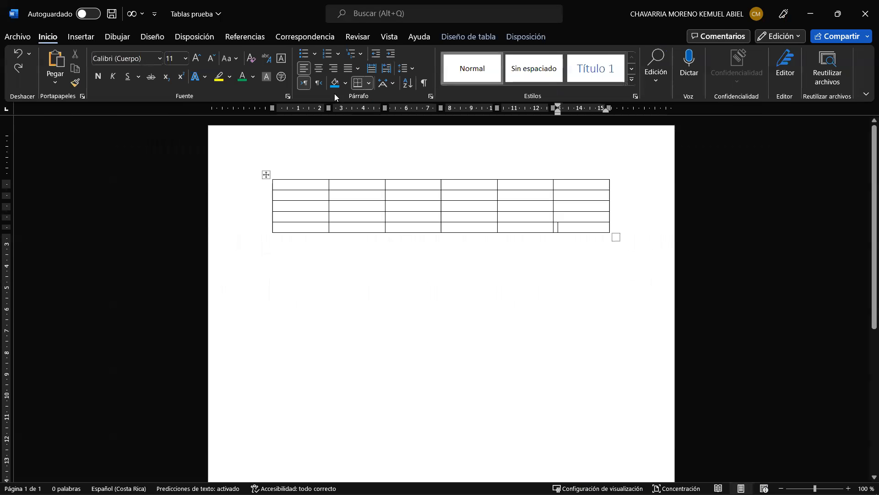
# - Browse the built-in header designs and insert the Línea lateral header in the Tablas prueba document
pyautogui.click(81, 36)
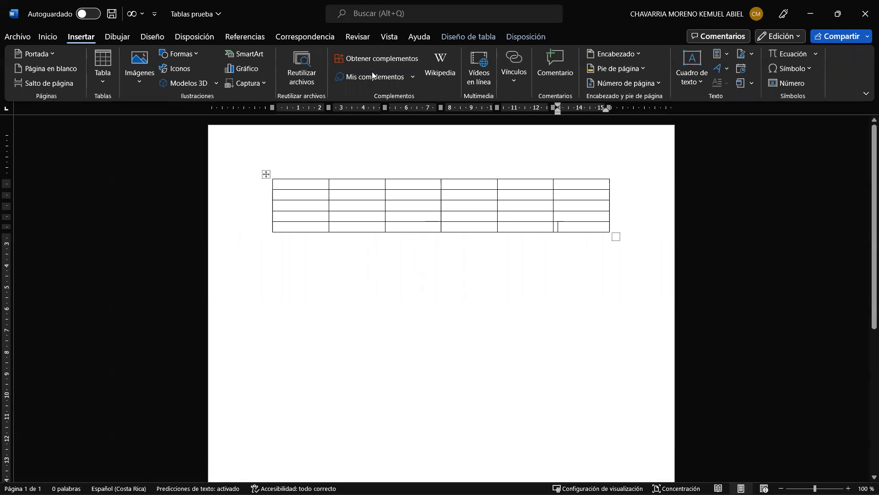
pyautogui.click(636, 51)
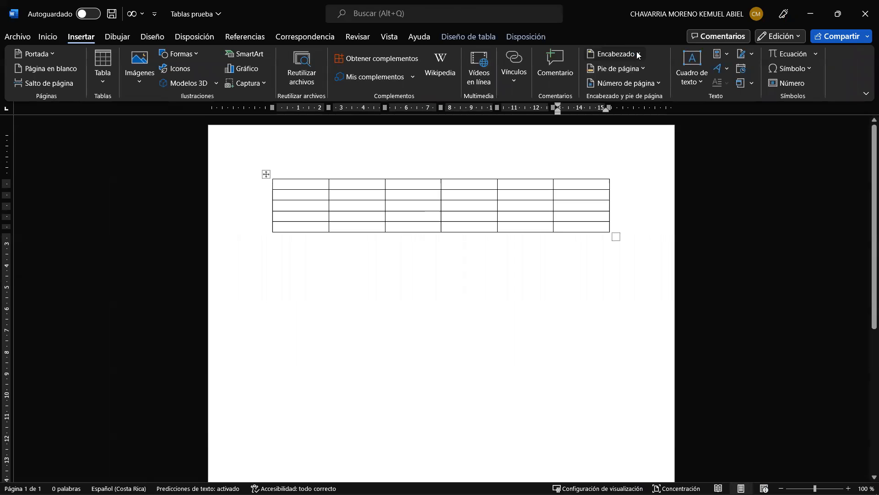
pyautogui.scroll(-5, 676, 187)
pyautogui.scroll(-6, 675, 186)
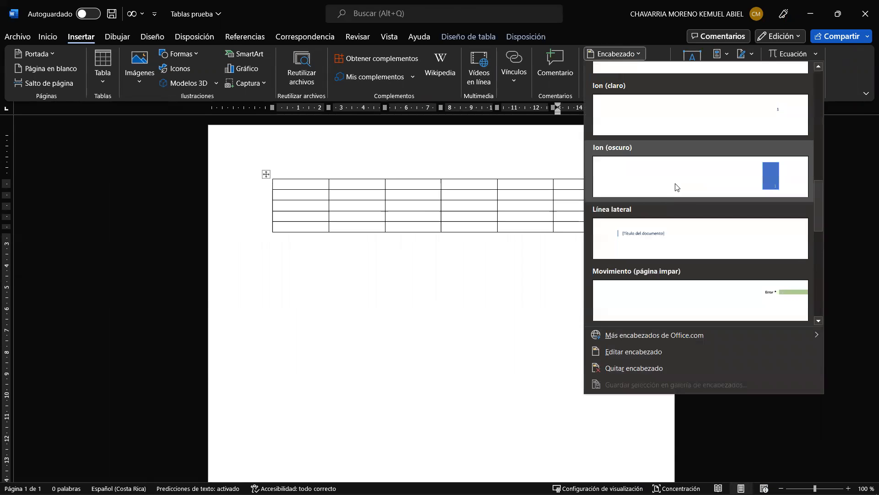
pyautogui.scroll(-3, 675, 187)
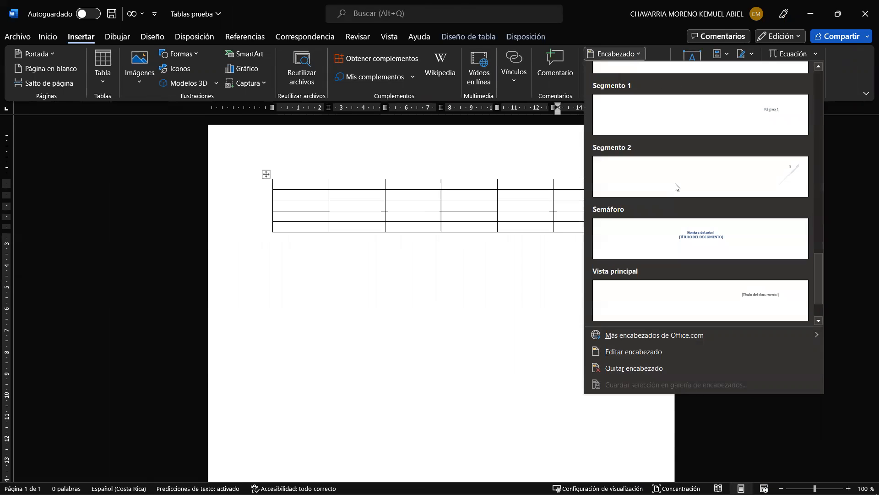
pyautogui.scroll(-1, 676, 186)
pyautogui.scroll(5, 676, 187)
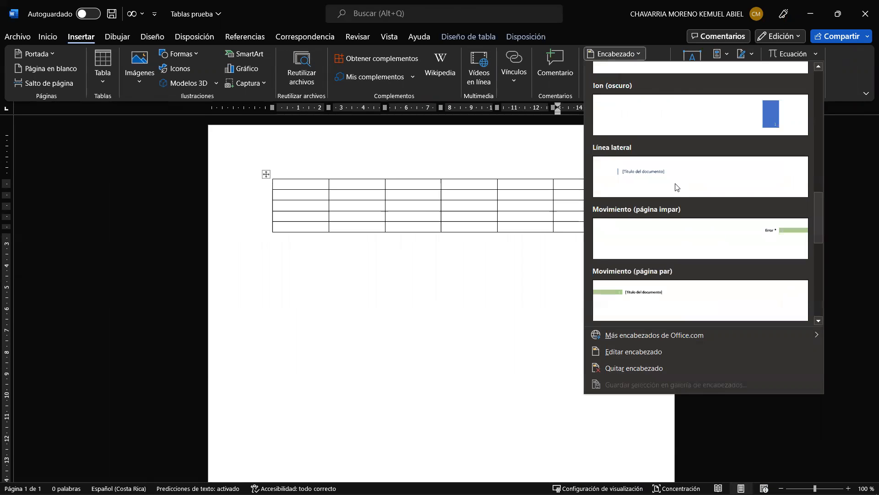
pyautogui.scroll(3, 675, 186)
pyautogui.scroll(-3, 675, 186)
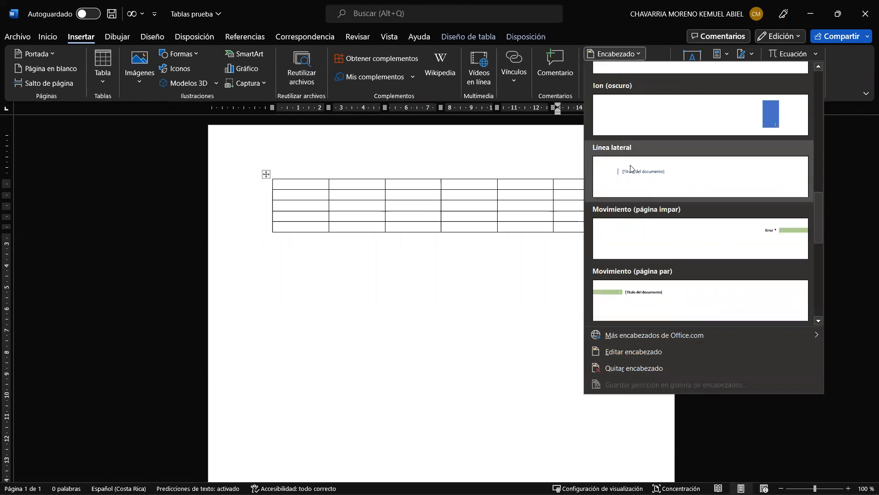
pyautogui.click(675, 186)
# - Replace the header's document title placeholder with "Prueba Laboratorio" and return to the document body
pyautogui.click(353, 161)
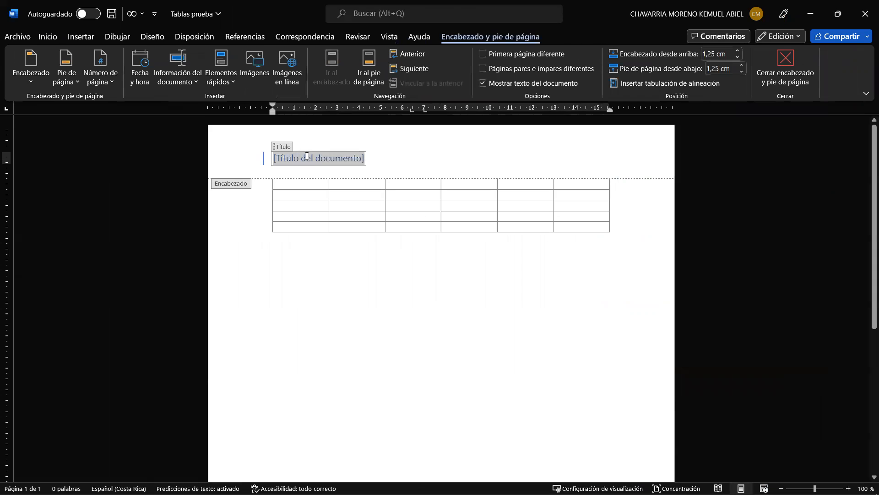
pyautogui.press('capslock')
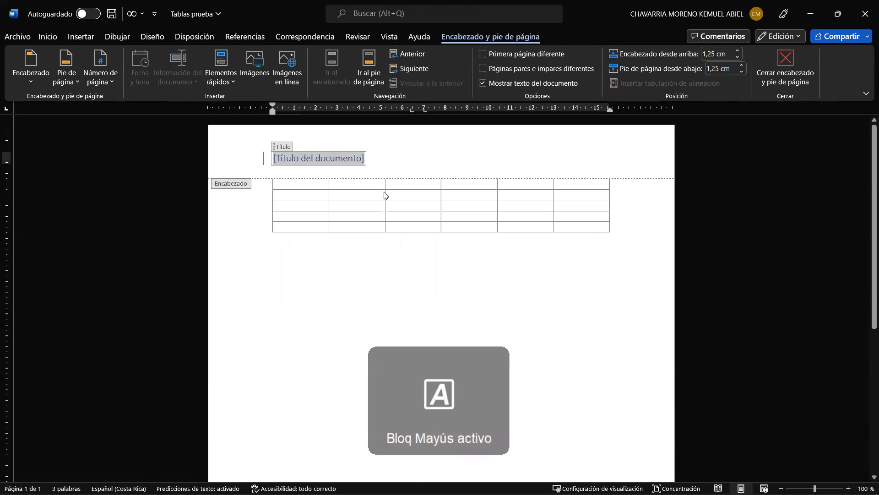
pyautogui.write('P')
pyautogui.press('capslock')
pyautogui.write('rueba')
pyautogui.press('capslock')
pyautogui.write('L')
pyautogui.press('capslock')
pyautogui.write('aboriatorio')
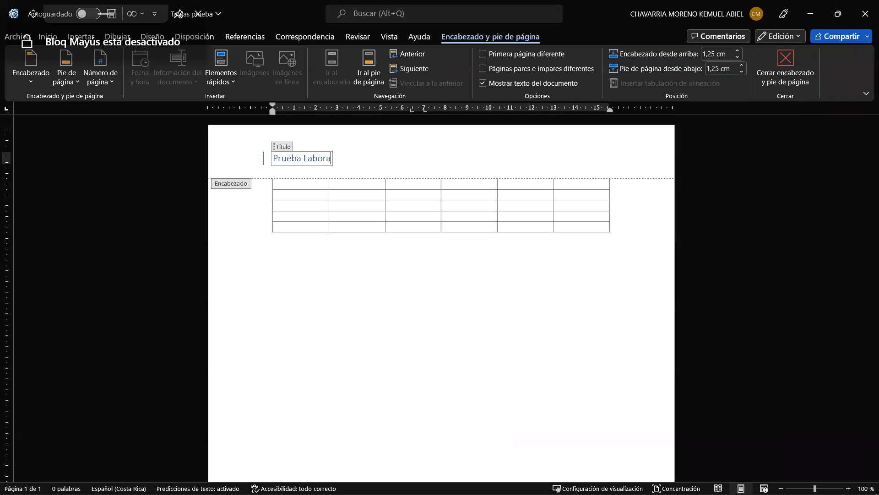
pyautogui.doubleClick(358, 314)
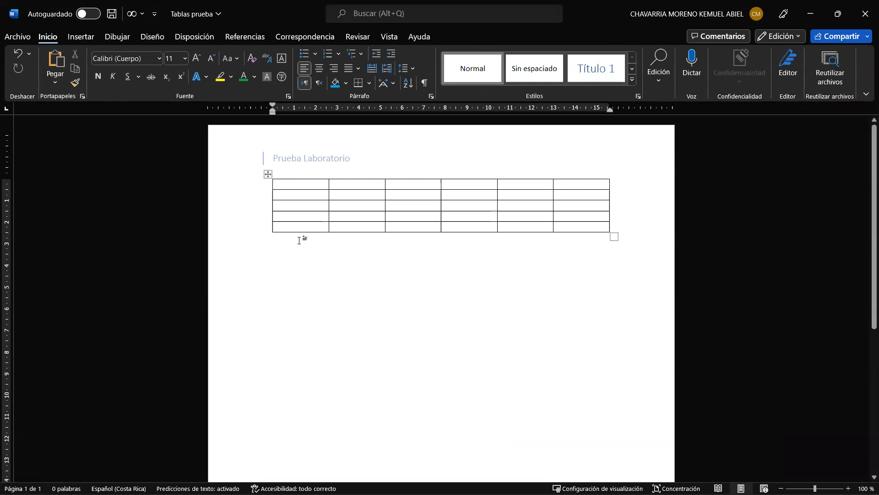
# - Check the Encabezado and Pie de página answer spaces in the Laboratorio 6 document, then return to Tablas prueba
pyautogui.moveTo(153, 483)
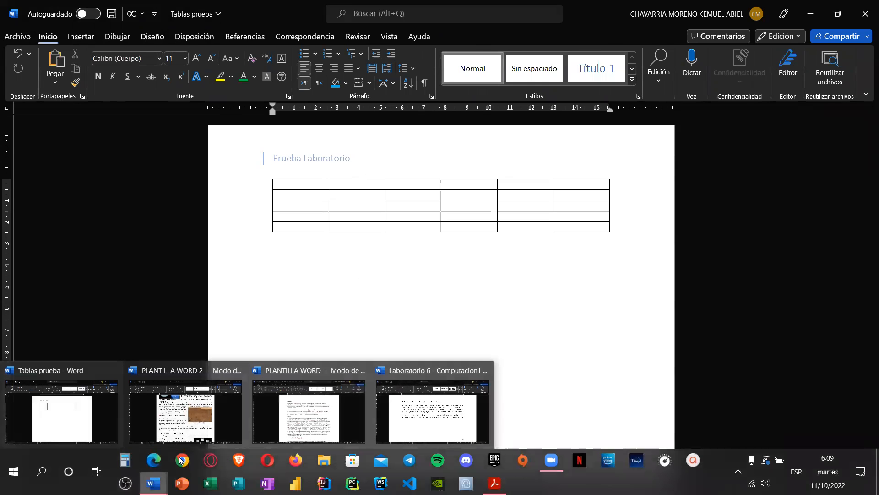
pyautogui.click(450, 404)
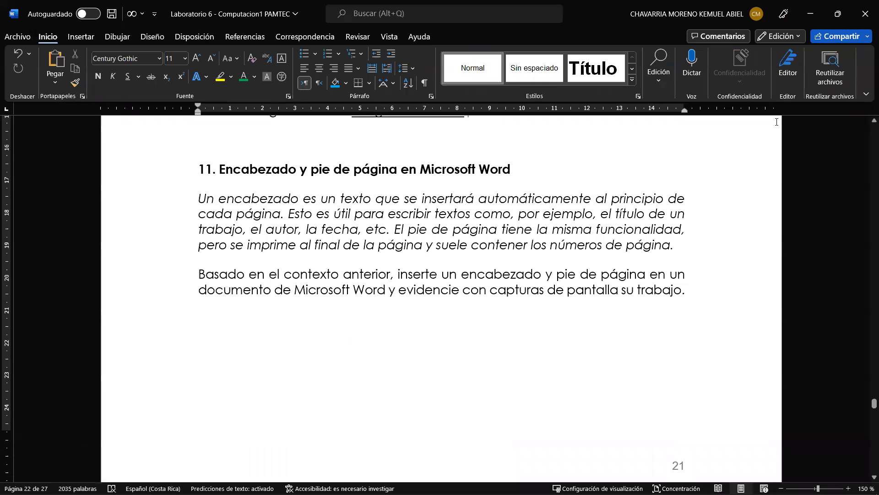
pyautogui.scroll(-15, 263, 366)
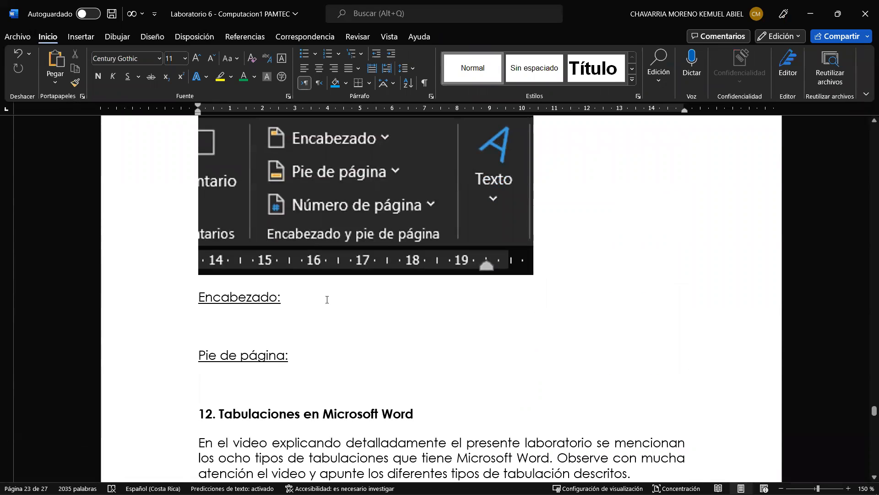
pyautogui.click(801, 14)
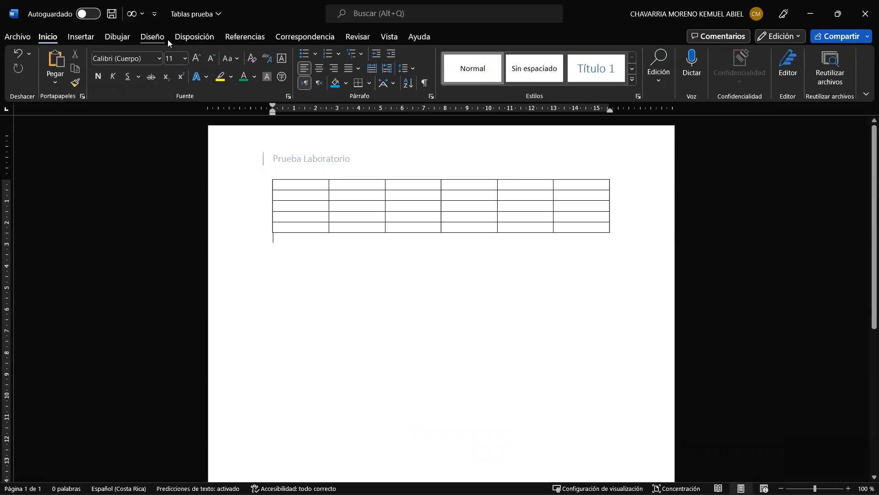
# - Insert the Cuadrícula footer in the Tablas prueba document and return to the document body
pyautogui.click(91, 40)
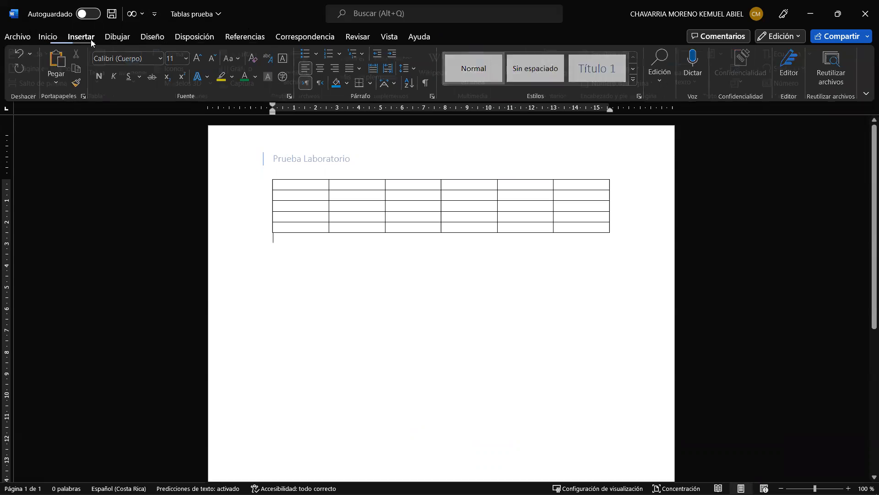
pyautogui.click(646, 68)
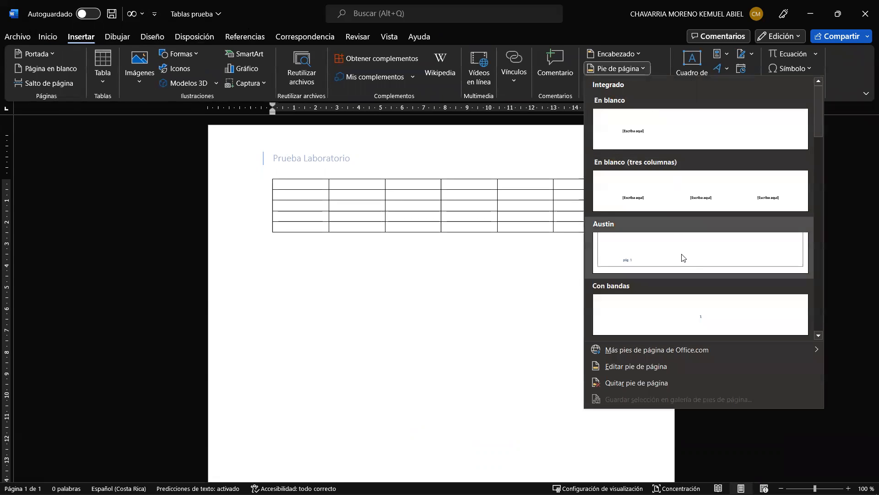
pyautogui.scroll(-3, 681, 257)
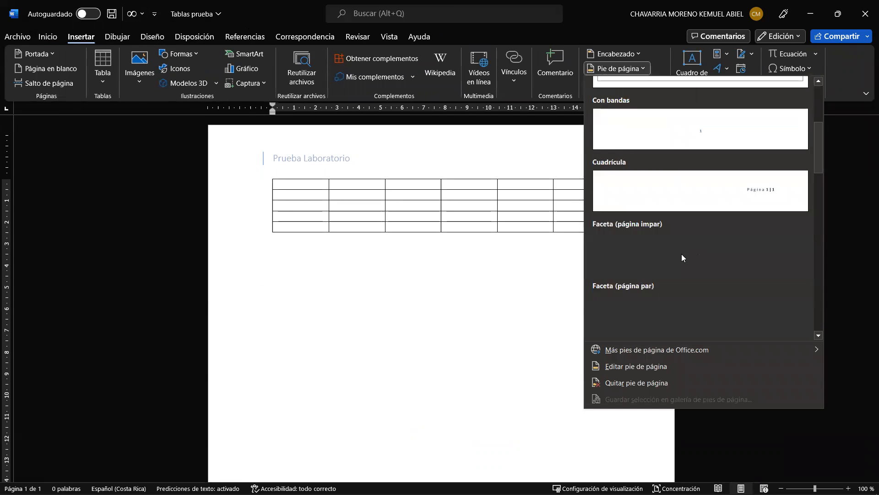
pyautogui.click(688, 191)
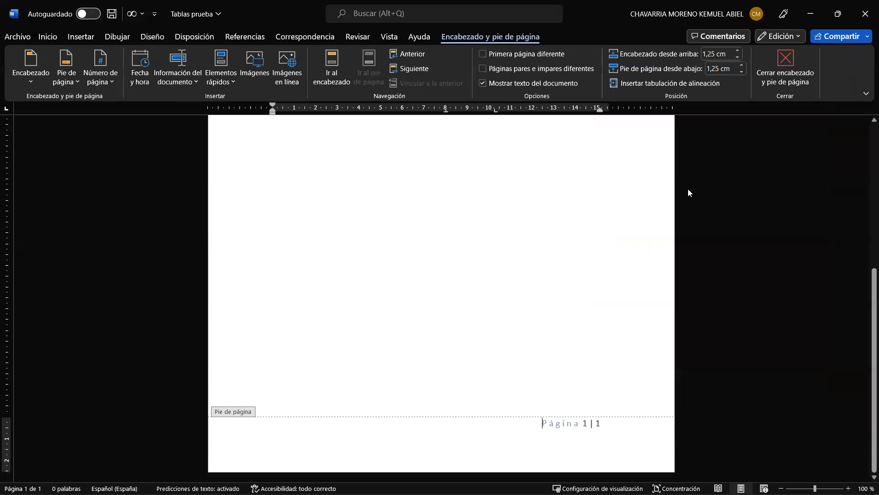
pyautogui.doubleClick(465, 308)
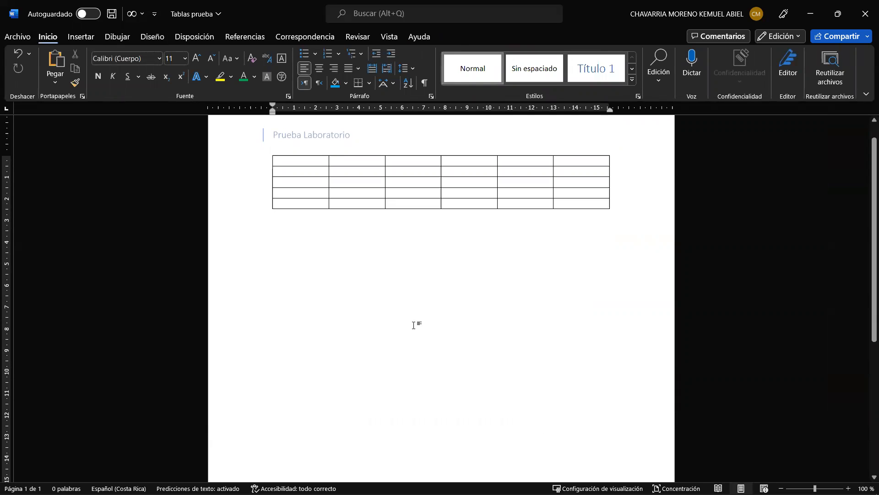
# - Review the page number footer, open it for editing, and return to the document body without changes
pyautogui.scroll(-9, 436, 328)
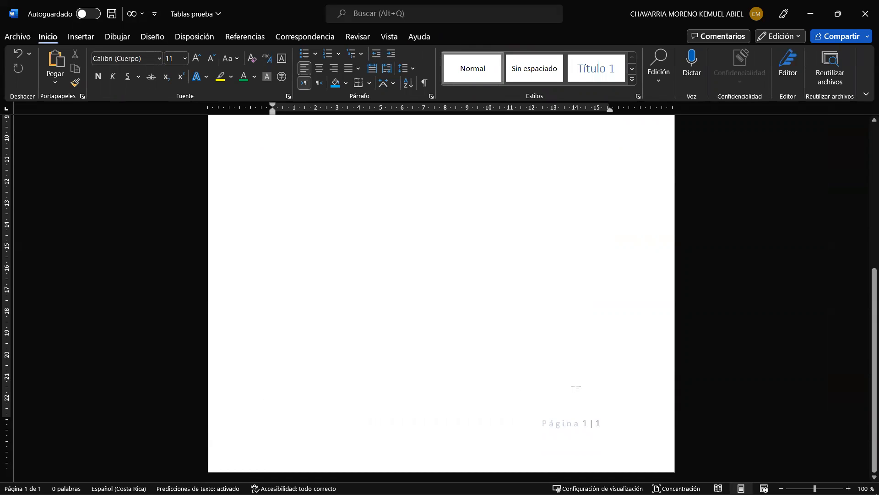
pyautogui.doubleClick(585, 426)
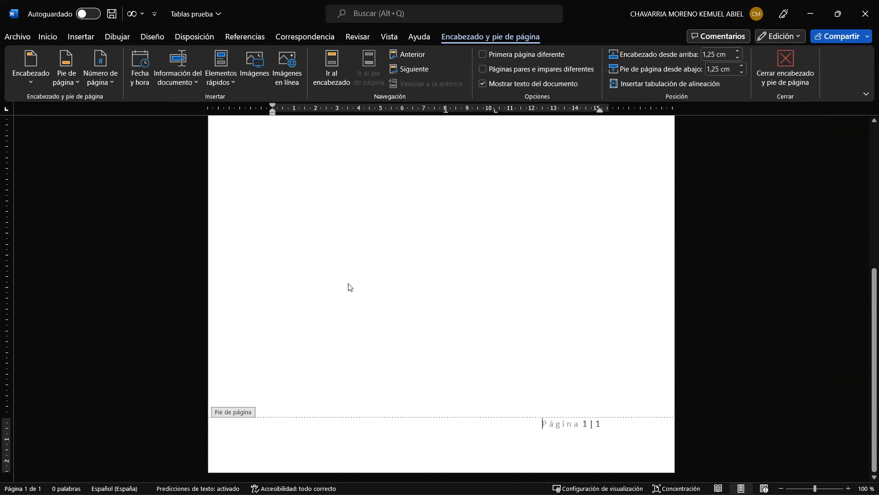
pyautogui.scroll(5, 333, 284)
pyautogui.scroll(1, 332, 284)
pyautogui.doubleClick(273, 284)
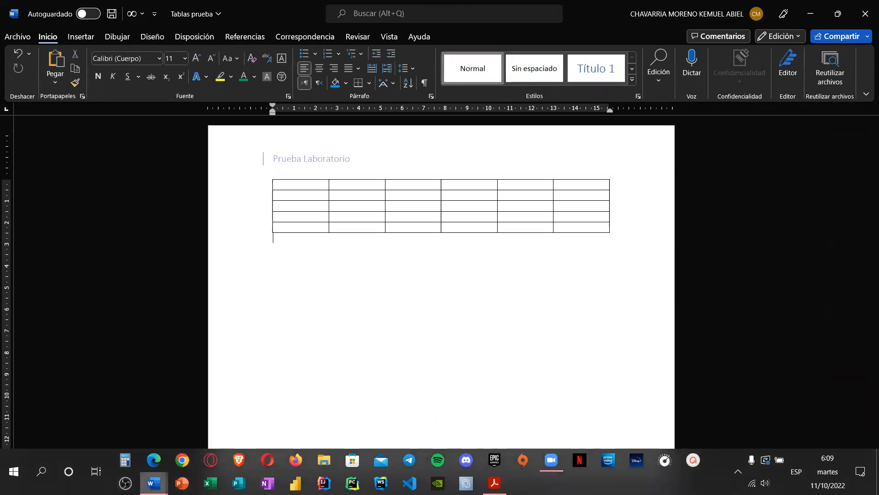
# - Switch to the Laboratorio 6 document and read section 12 on tab stops, placing the cursor at the end of its instructions
pyautogui.moveTo(153, 483)
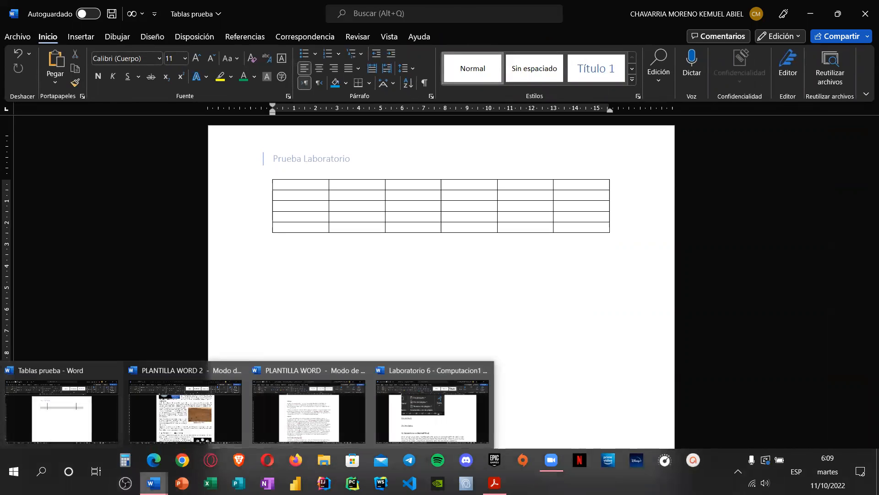
pyautogui.click(426, 407)
pyautogui.scroll(-5, 361, 321)
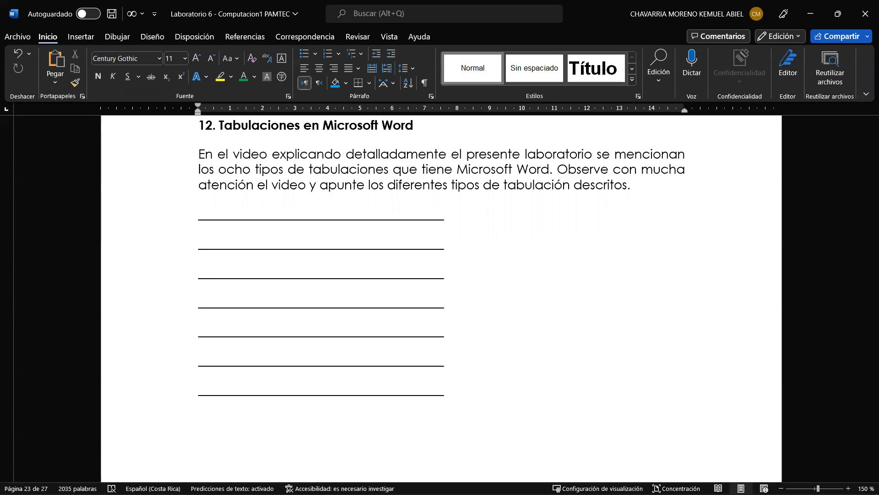
pyautogui.click(639, 186)
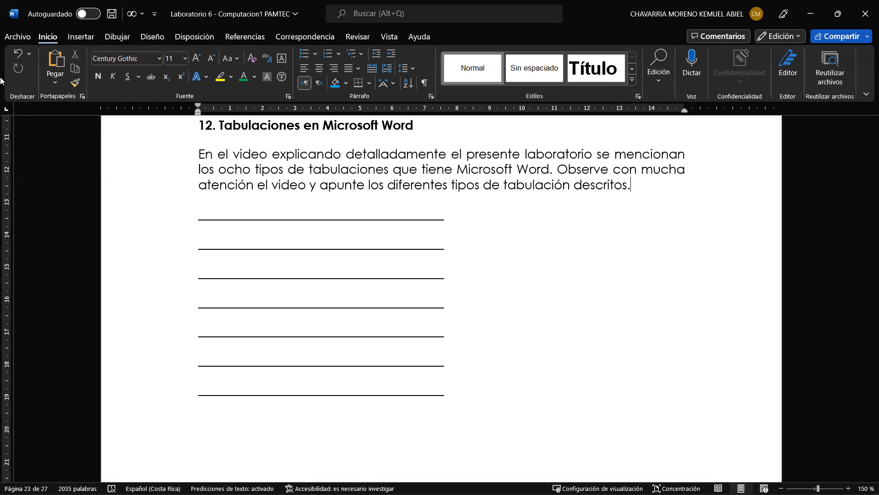
# - Cycle the ruler's tab selector through all its tab and indent types until it returns to the left tab
pyautogui.click(6, 110)
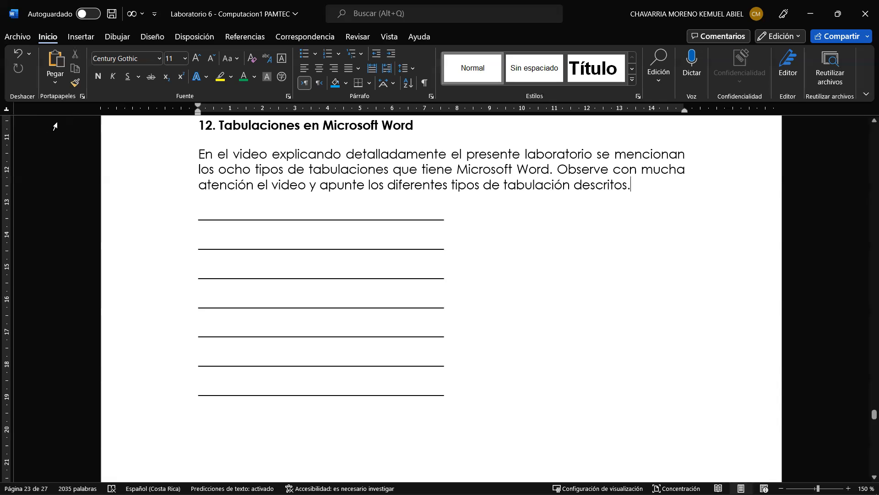
pyautogui.click(6, 110)
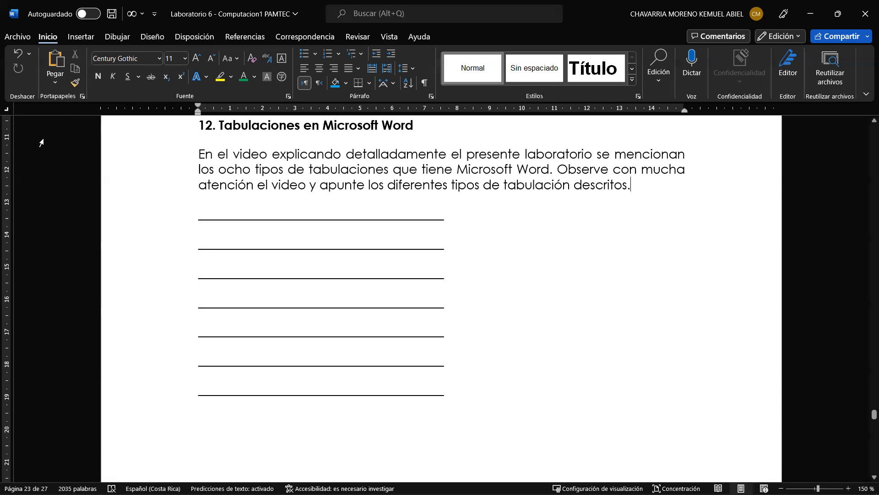
pyautogui.click(7, 110)
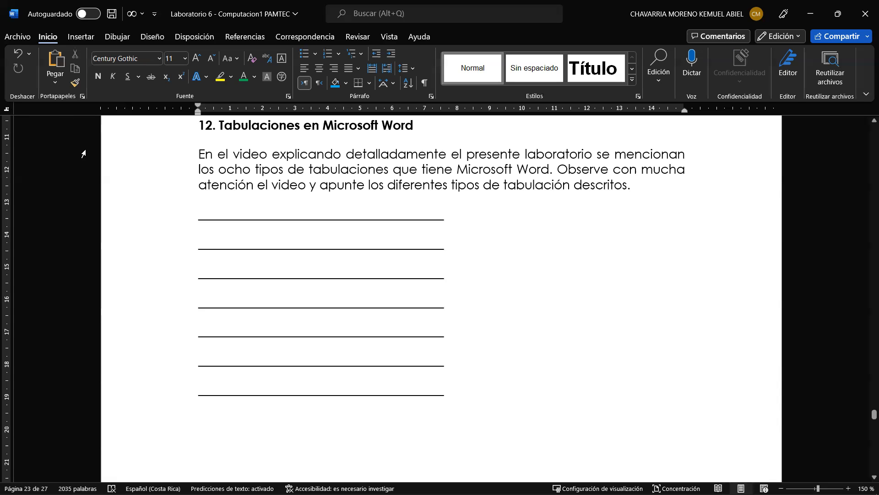
pyautogui.click(6, 110)
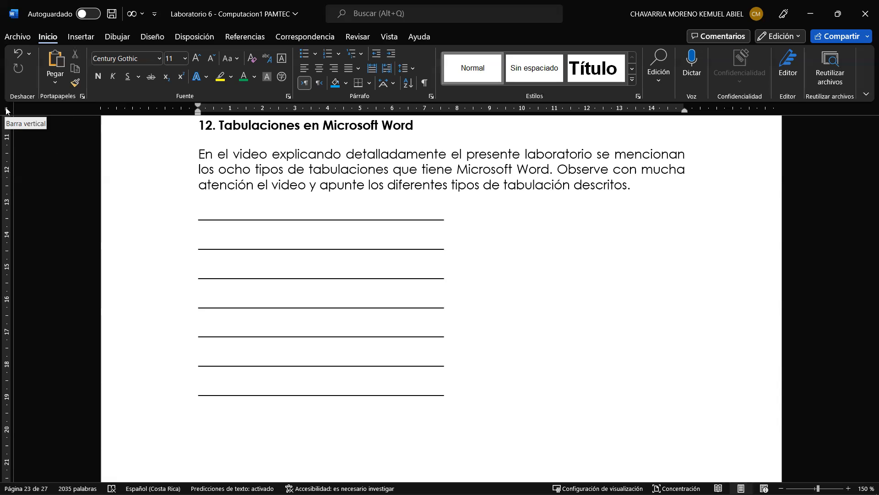
pyautogui.click(6, 110)
pyautogui.click(6, 110)
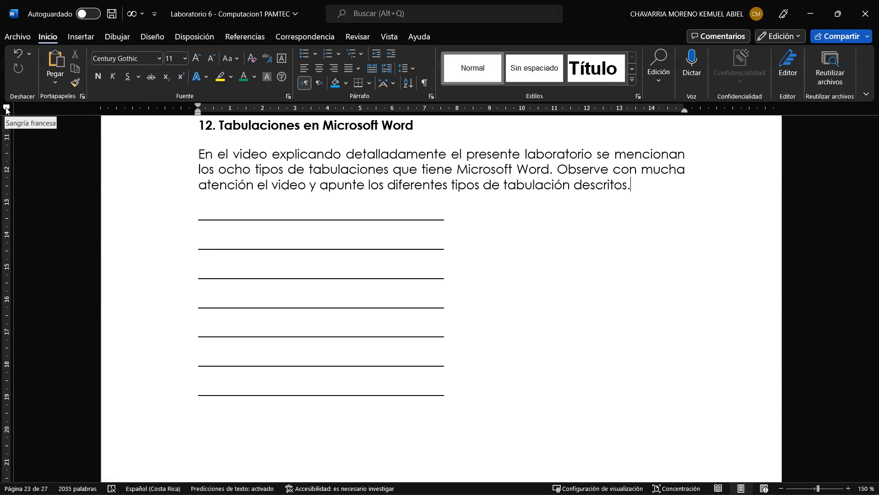
pyautogui.click(6, 110)
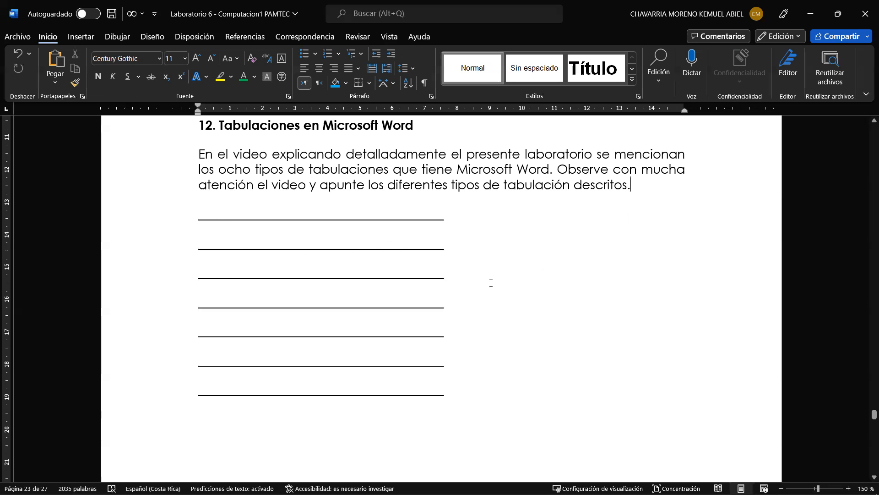
# - Read section 13 on changing case, including the sample paragraph and the picture of the case options
pyautogui.scroll(-10, 352, 276)
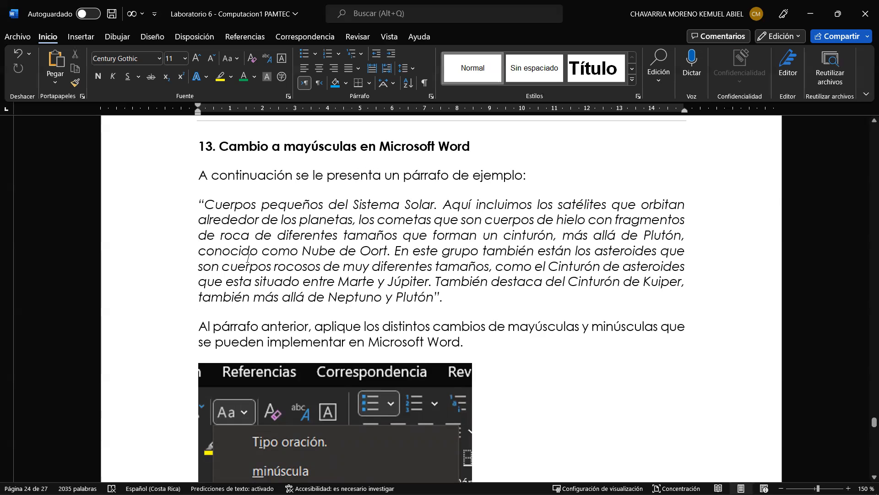
pyautogui.scroll(-2, 247, 259)
pyautogui.scroll(1, 236, 274)
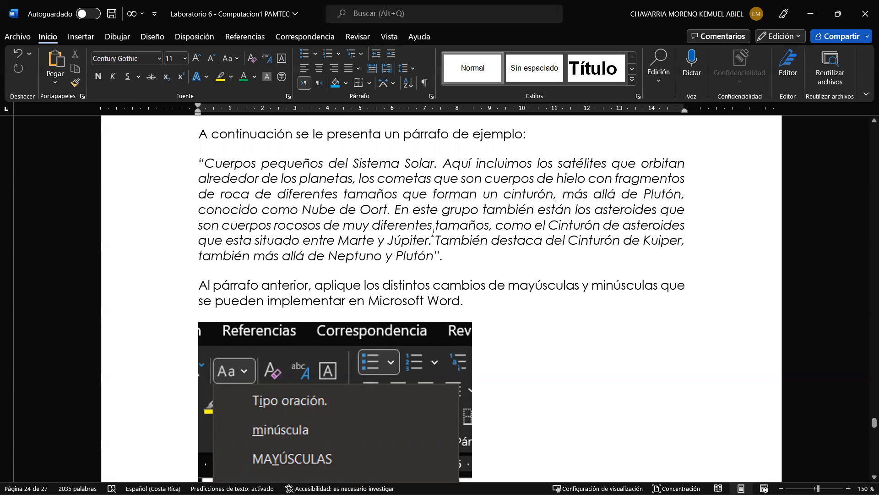
pyautogui.scroll(-4, 433, 233)
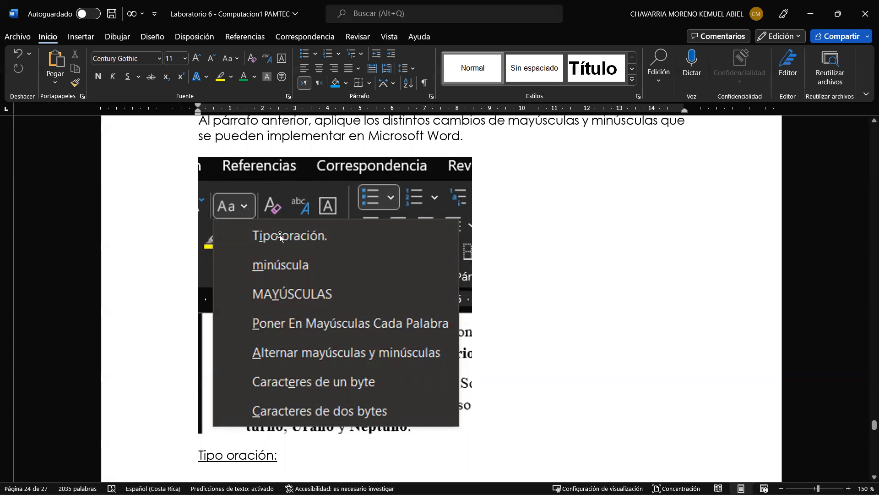
pyautogui.scroll(1, 280, 235)
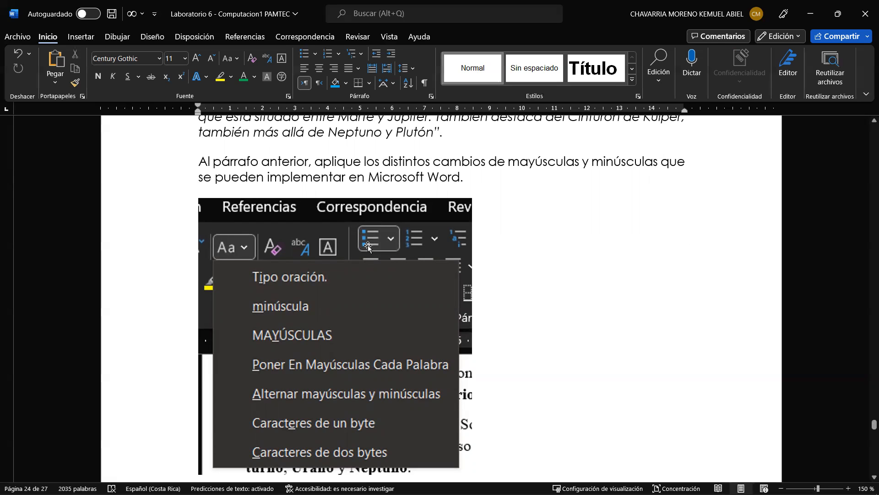
# - Copy the phrase "En este grupo también están los asteroides" from the sample paragraph of section 13
pyautogui.scroll(-5, 265, 265)
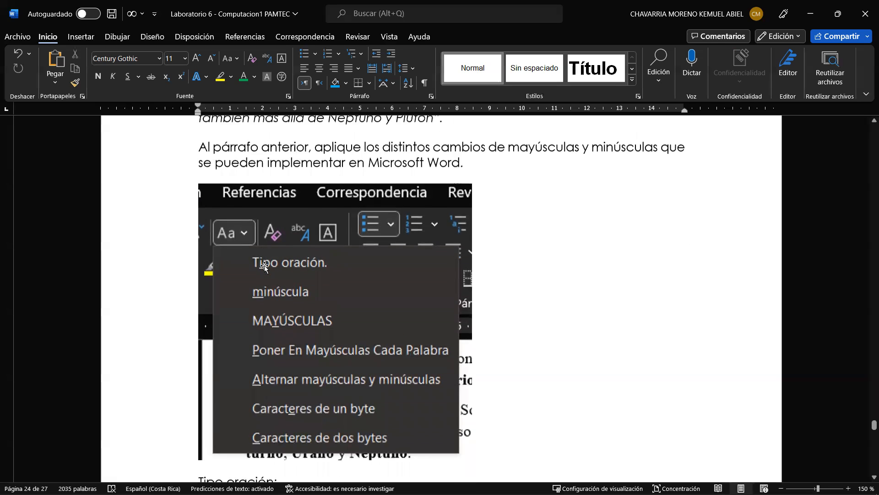
pyautogui.scroll(1, 266, 303)
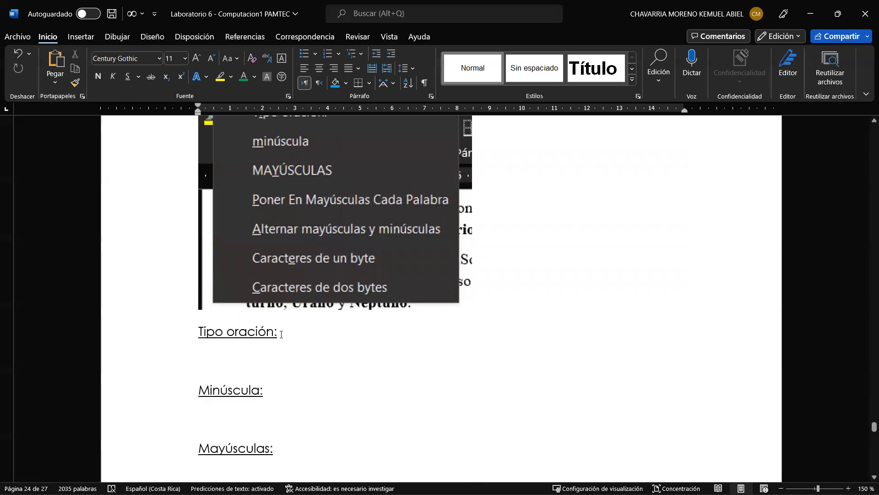
pyautogui.click(281, 334)
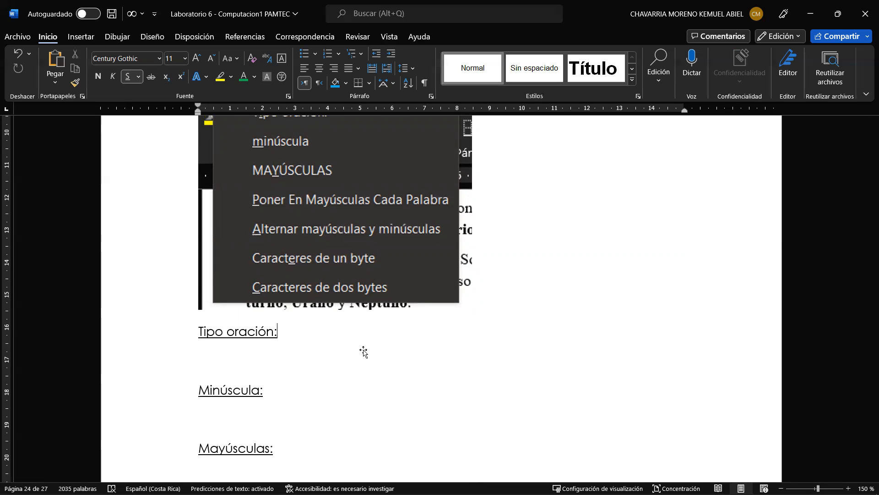
pyautogui.scroll(6, 362, 349)
pyautogui.scroll(2, 362, 277)
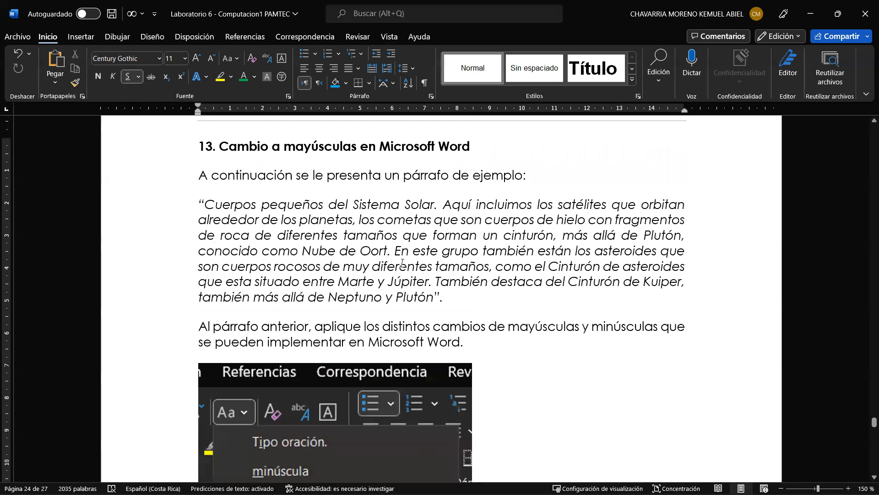
pyautogui.moveTo(396, 251); pyautogui.dragTo(659, 251)
pyautogui.hotkey('ctrl', 'c')
pyautogui.rightClick(587, 252)
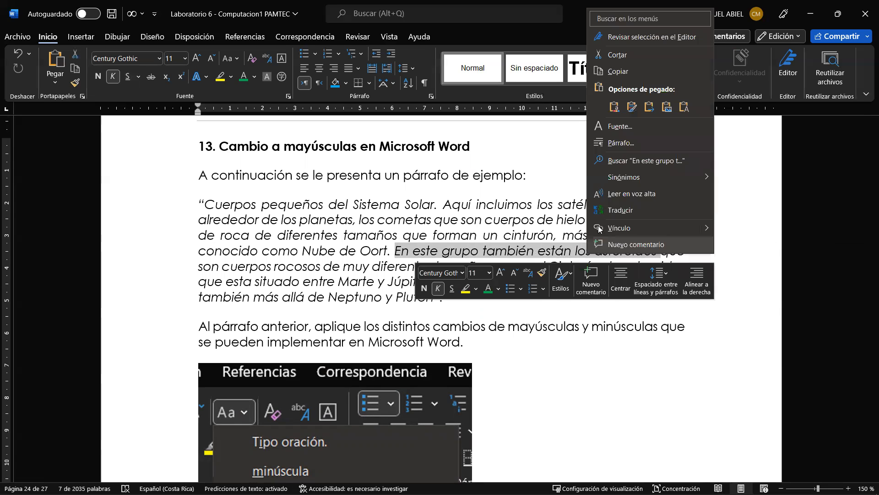
pyautogui.click(626, 72)
# - Insert a non-underlined line under "Tipo oración:" and paste the copied phrase there as text only
pyautogui.scroll(-10, 319, 315)
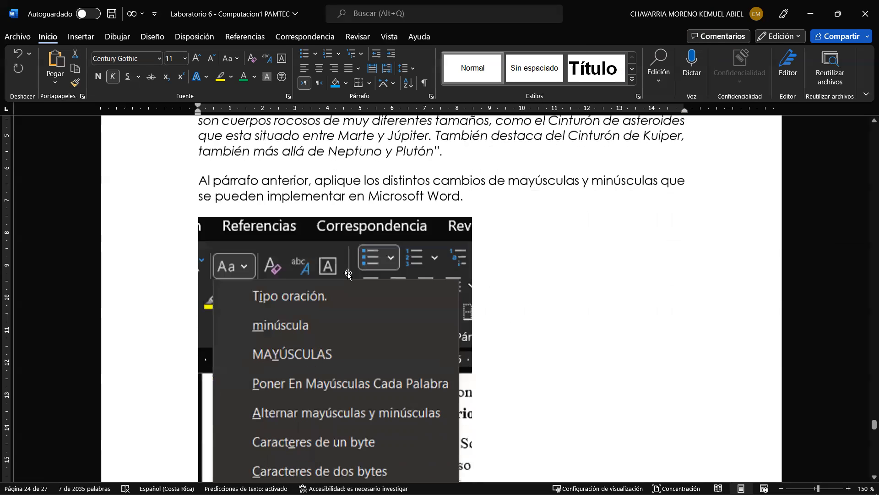
pyautogui.scroll(1, 319, 315)
pyautogui.click(284, 249)
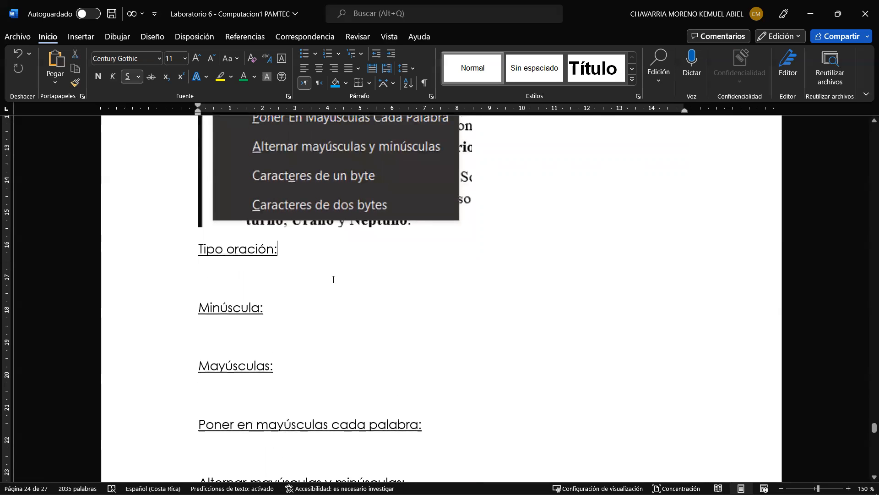
pyautogui.press('Return')
pyautogui.click(128, 77)
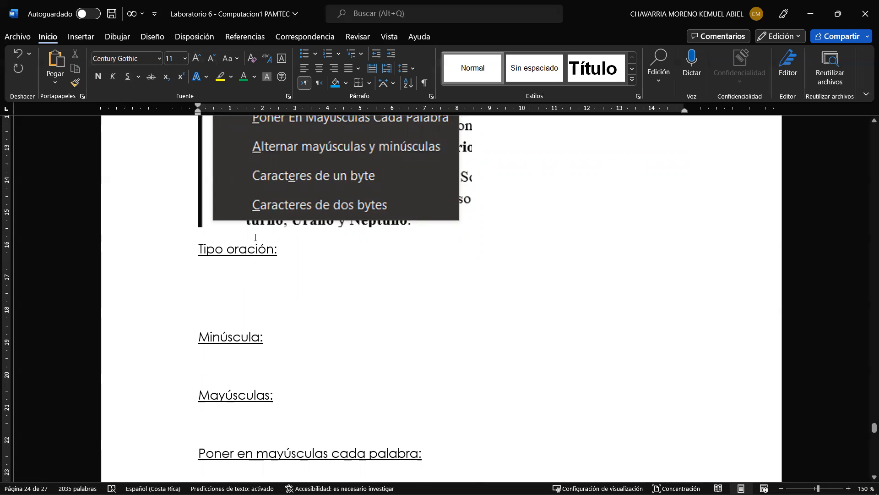
pyautogui.rightClick(204, 280)
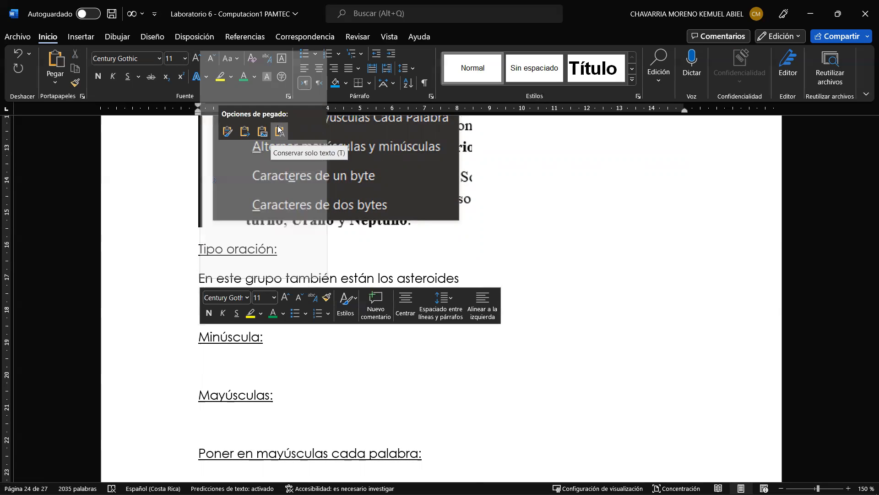
pyautogui.click(279, 131)
# - Apply the "Tipo oración" case to the phrase under "Tipo oración:" and delete that phrase
pyautogui.moveTo(461, 278); pyautogui.dragTo(198, 279)
pyautogui.hotkey('ctrl', 'c')
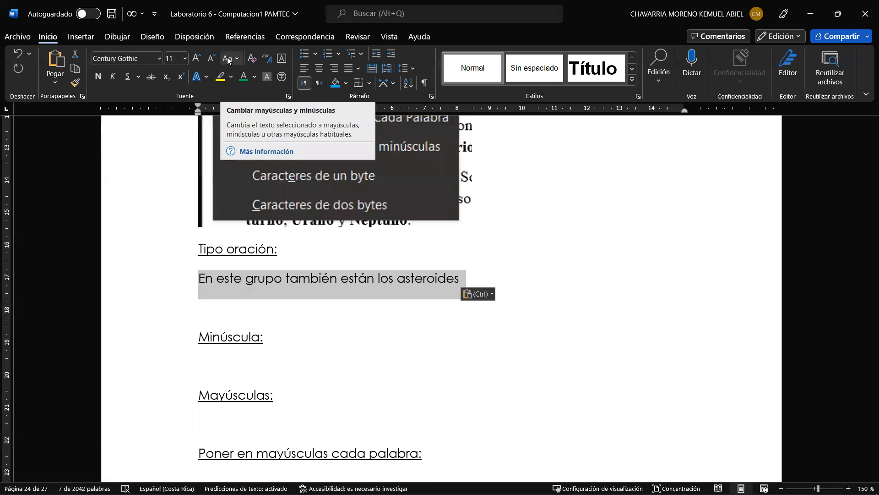
pyautogui.click(237, 59)
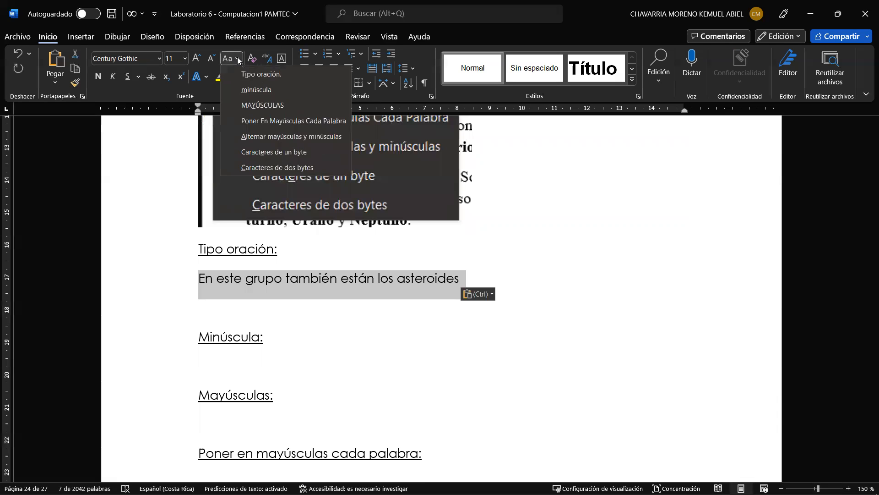
pyautogui.click(266, 74)
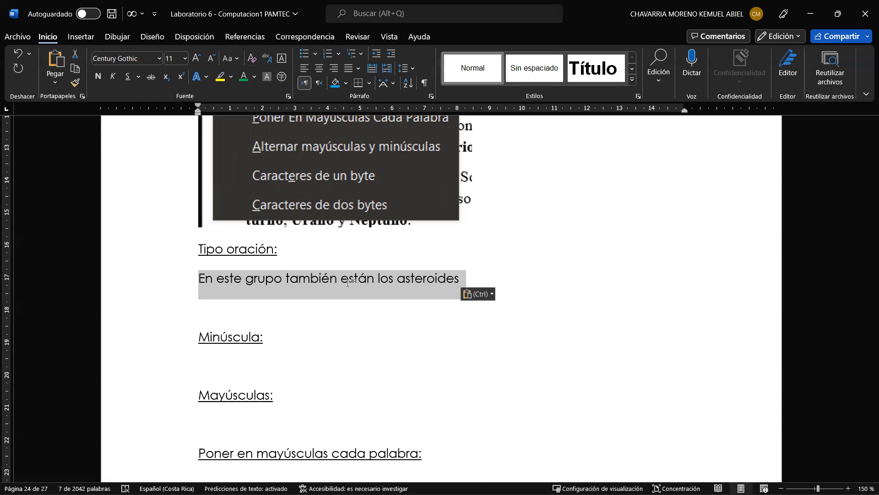
pyautogui.press('BackSpace')
pyautogui.press('BackSpace')
# - Insert a non-underlined line under "Minúscula:" and paste the copied phrase there as text only
pyautogui.click(286, 311)
pyautogui.press('Return')
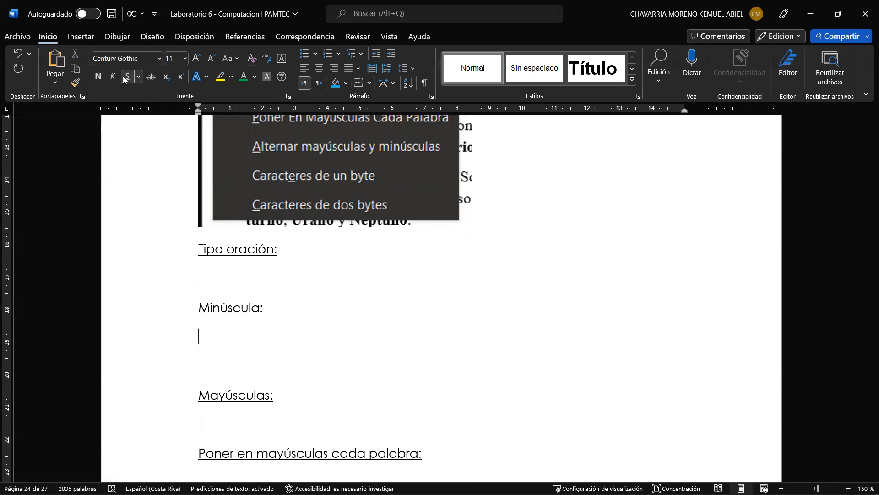
pyautogui.rightClick(202, 340)
pyautogui.click(282, 192)
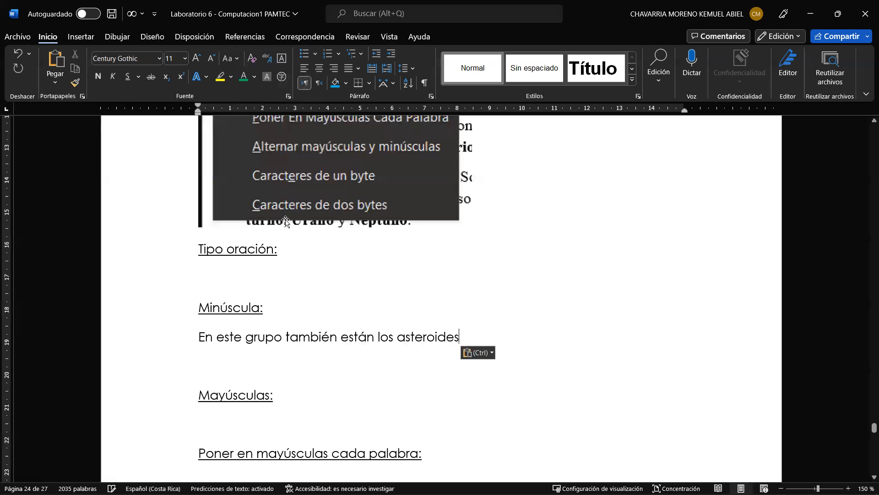
# - Try the "minúscula" case on the phrase under "Minúscula:", undoing the change and deleting the phrase
pyautogui.moveTo(460, 339); pyautogui.dragTo(198, 340)
pyautogui.hotkey('ctrl', 'c')
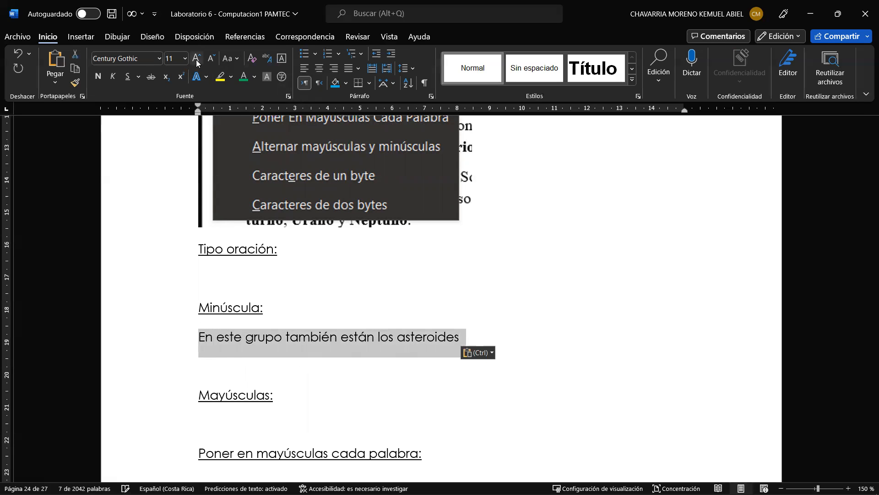
pyautogui.click(238, 58)
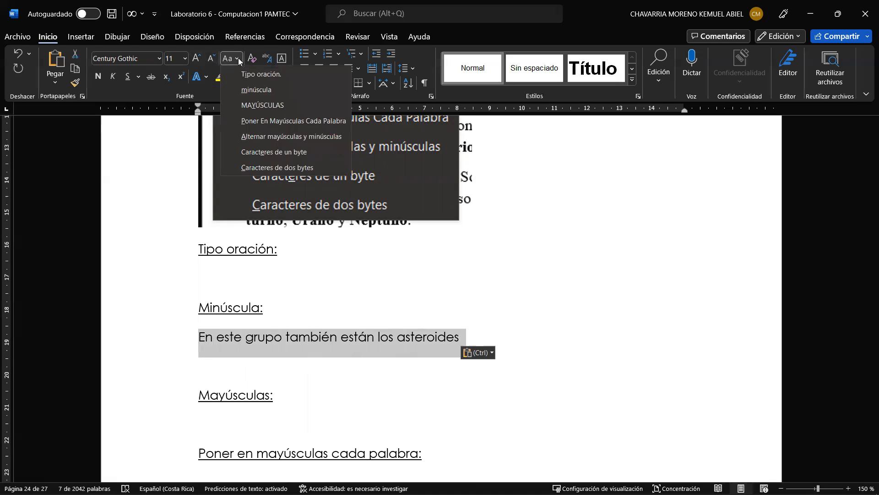
pyautogui.click(264, 89)
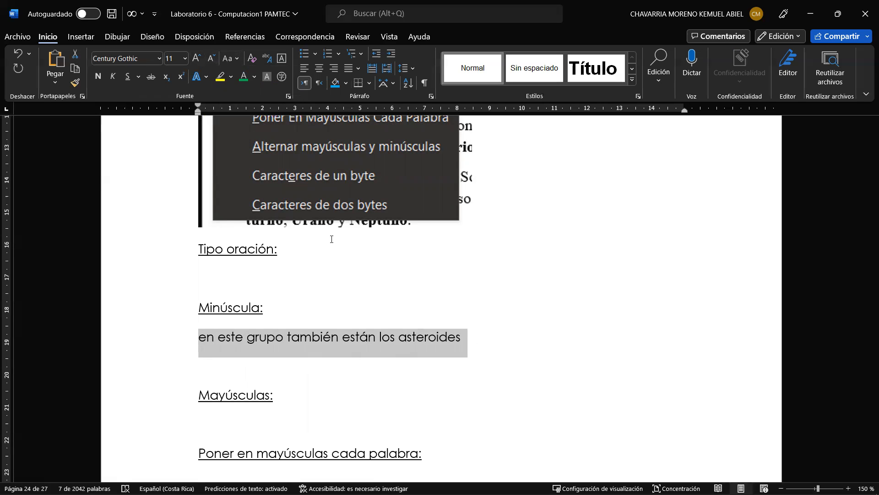
pyautogui.hotkey('ctrl', 'z')
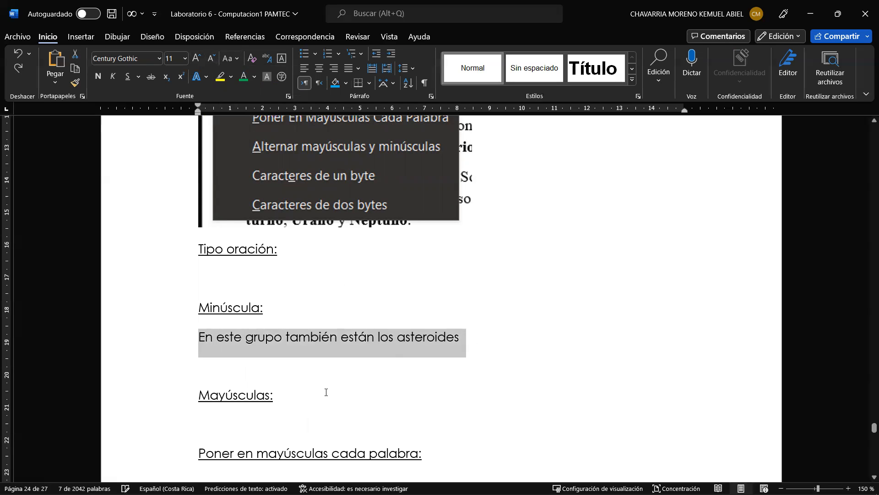
pyautogui.press('BackSpace')
pyautogui.press('BackSpace')
# - Insert a non-underlined line under "Mayúsculas:" and paste the copied phrase there as text only
pyautogui.click(296, 368)
pyautogui.press('Return')
pyautogui.click(128, 77)
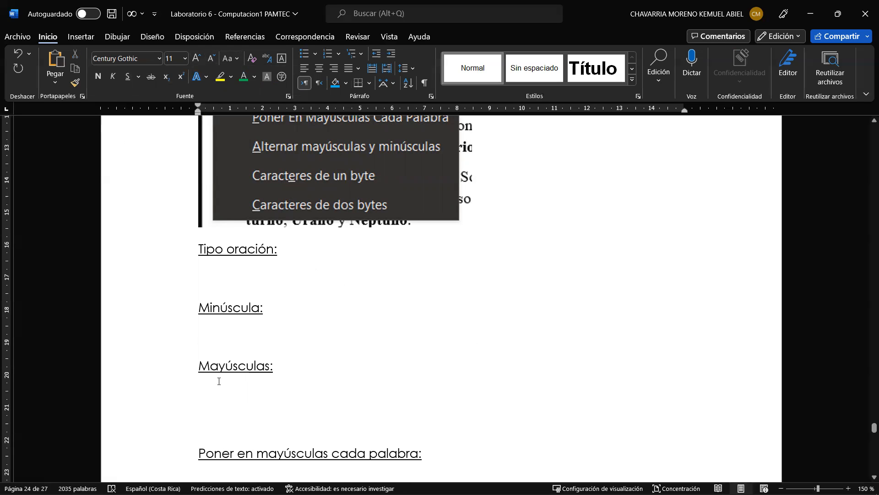
pyautogui.rightClick(197, 393)
pyautogui.click(283, 245)
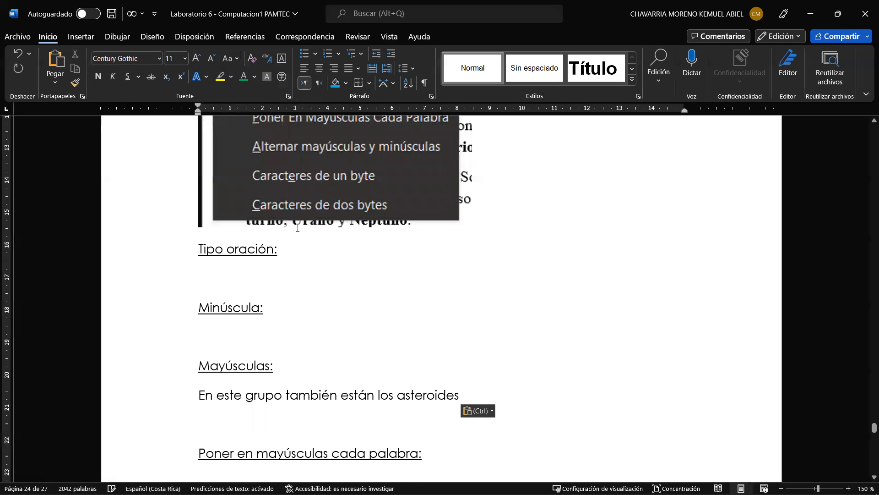
# - Apply the "MAYÚSCULAS" case to the phrase pasted under "Mayúsculas:"
pyautogui.moveTo(456, 395); pyautogui.dragTo(198, 397)
pyautogui.hotkey('ctrl', 'c')
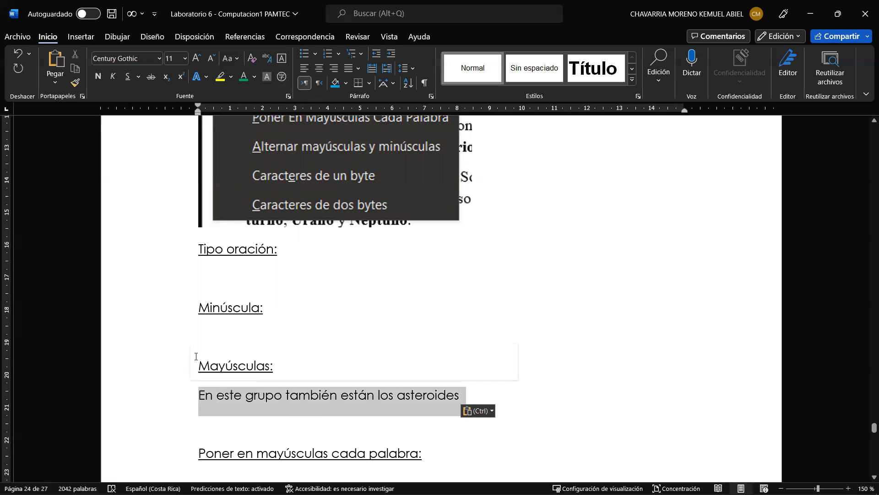
pyautogui.click(238, 58)
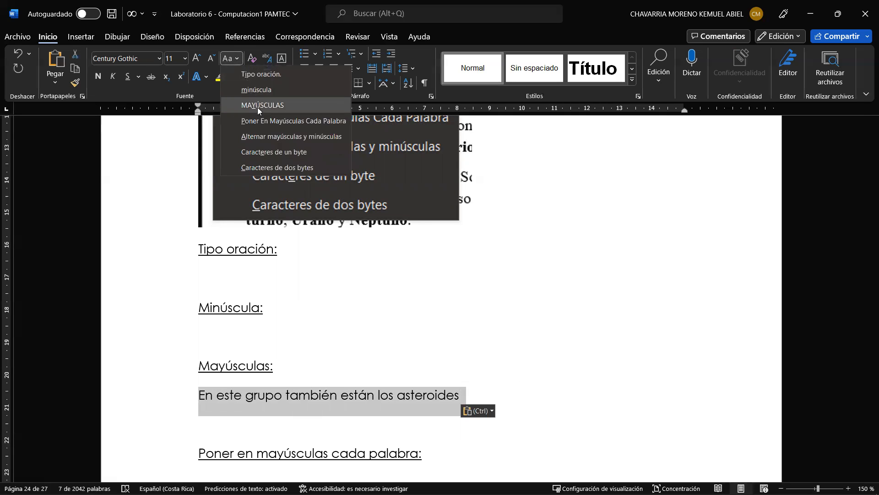
pyautogui.click(258, 106)
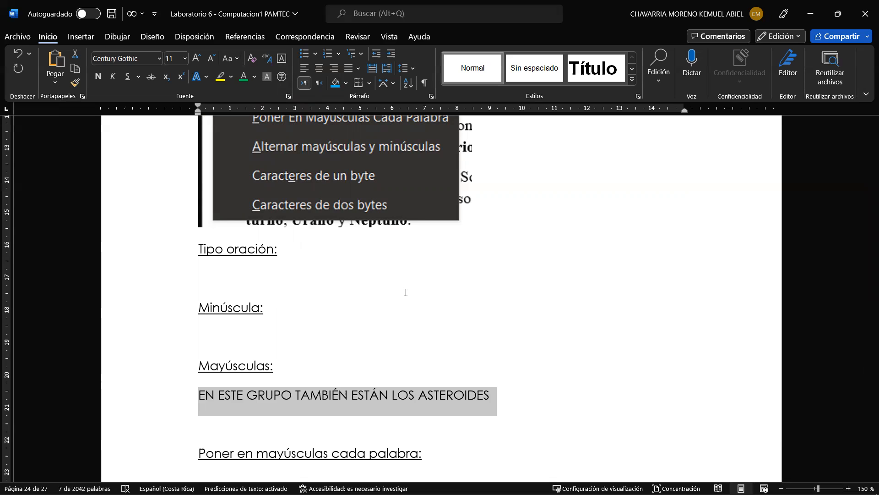
# - Undo the uppercase change and remove the phrase and its extra line under "Mayúsculas:"
pyautogui.write('ZZ')
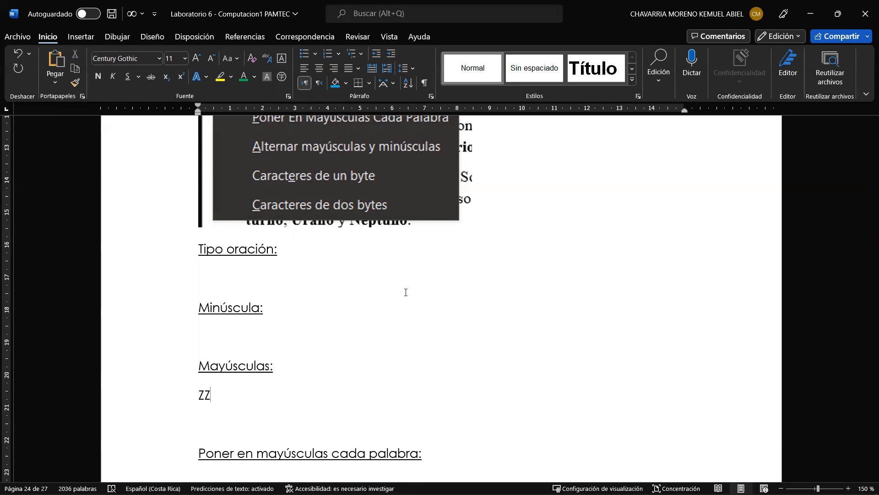
pyautogui.hotkey('ctrl', 'z')
pyautogui.hotkey('ctrl', 'z')
pyautogui.hotkey('ctrl', 'z')
pyautogui.hotkey('ctrl', 's')
pyautogui.press('BackSpace')
# - Insert a non-underlined line under "Poner en mayúsculas cada palabra:" and paste the copied phrase there as text only
pyautogui.scroll(5, 404, 293)
pyautogui.scroll(-4, 398, 301)
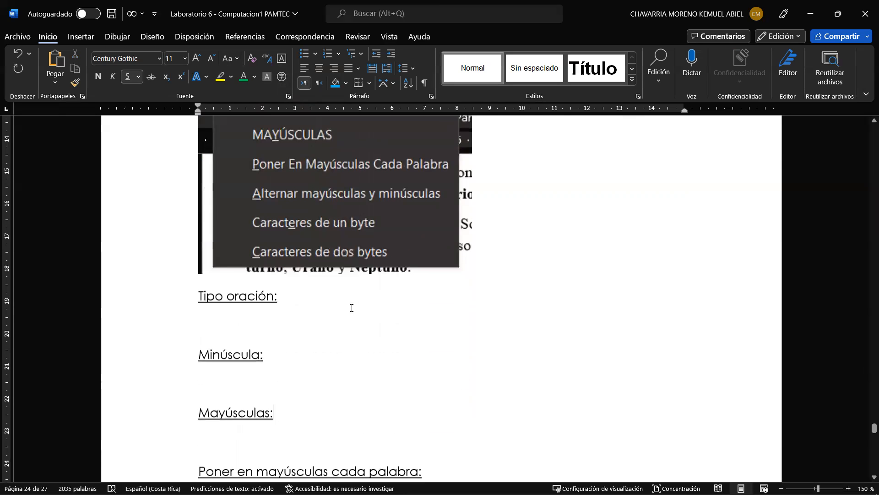
pyautogui.scroll(-5, 352, 308)
pyautogui.click(442, 223)
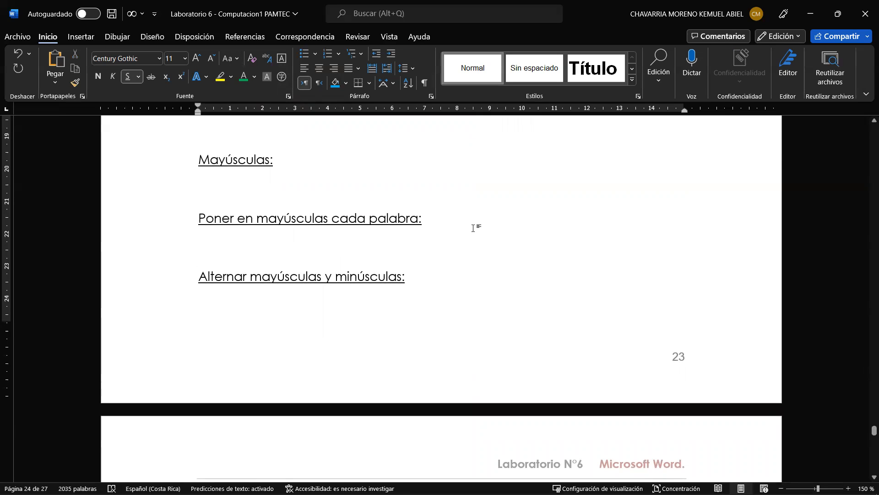
pyautogui.press('Return')
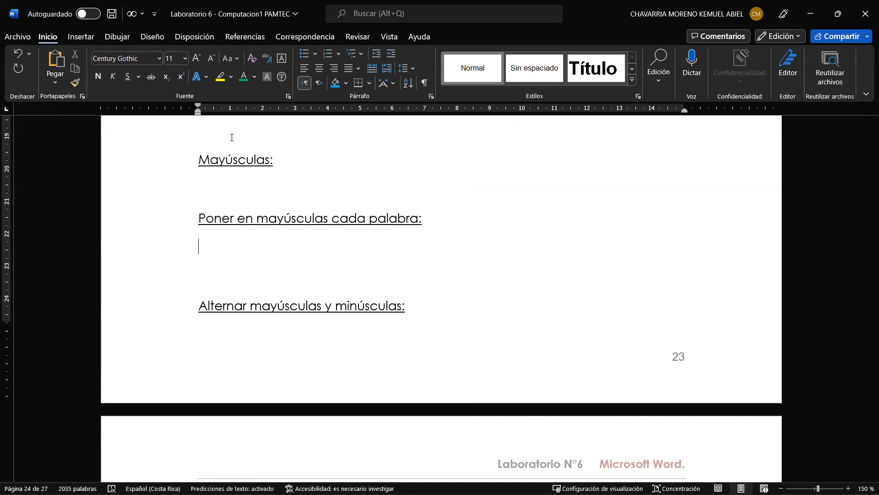
pyautogui.rightClick(199, 246)
pyautogui.click(278, 327)
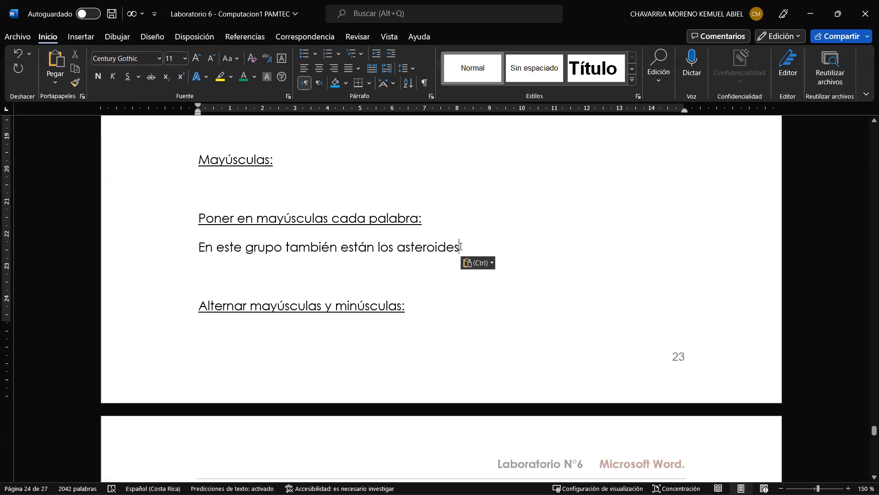
# - Apply "Poner En Mayúsculas Cada Palabra" to the phrase under that heading and delete the phrase
pyautogui.moveTo(460, 246); pyautogui.dragTo(199, 249)
pyautogui.hotkey('ctrl', 'c')
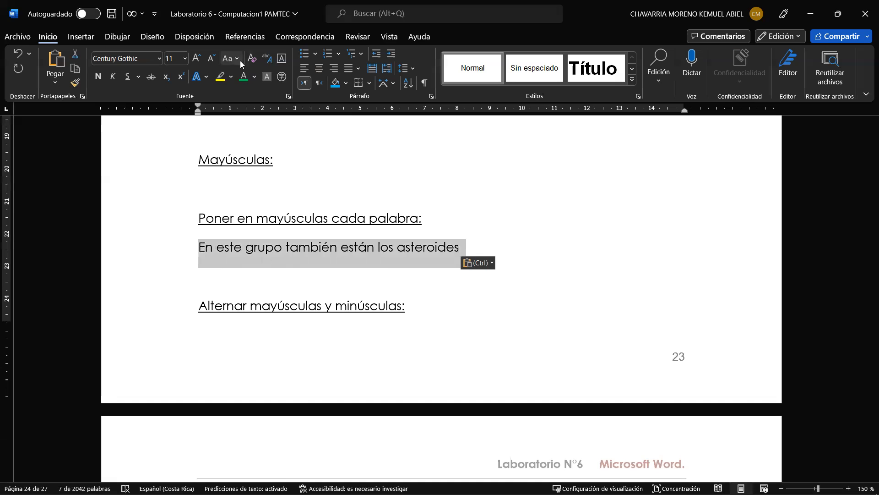
pyautogui.click(240, 60)
pyautogui.click(263, 122)
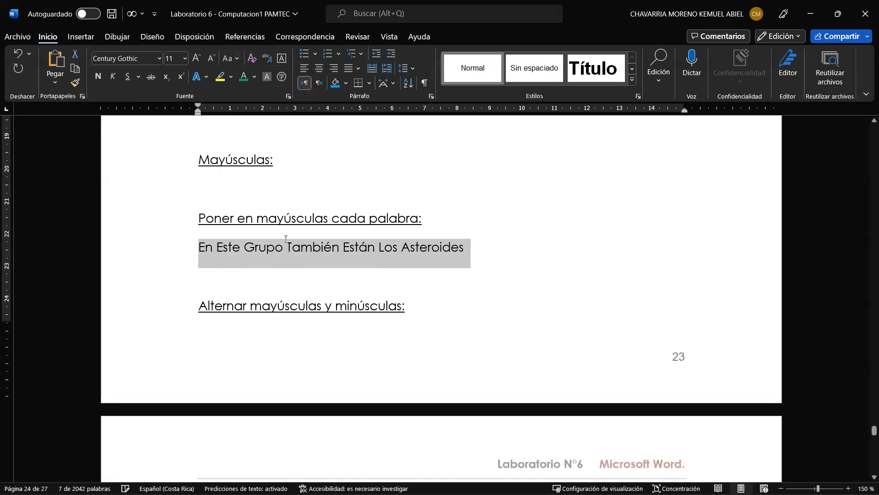
pyautogui.click(232, 248)
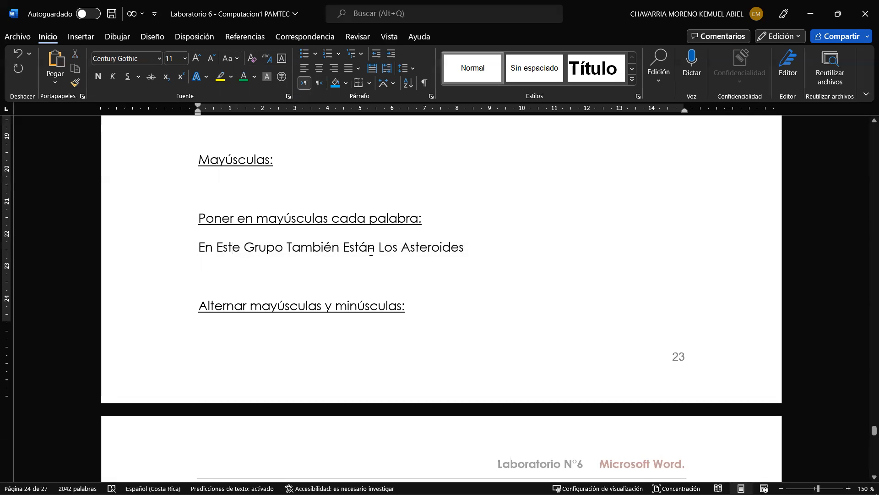
pyautogui.moveTo(474, 249); pyautogui.dragTo(199, 247)
pyautogui.press('BackSpace')
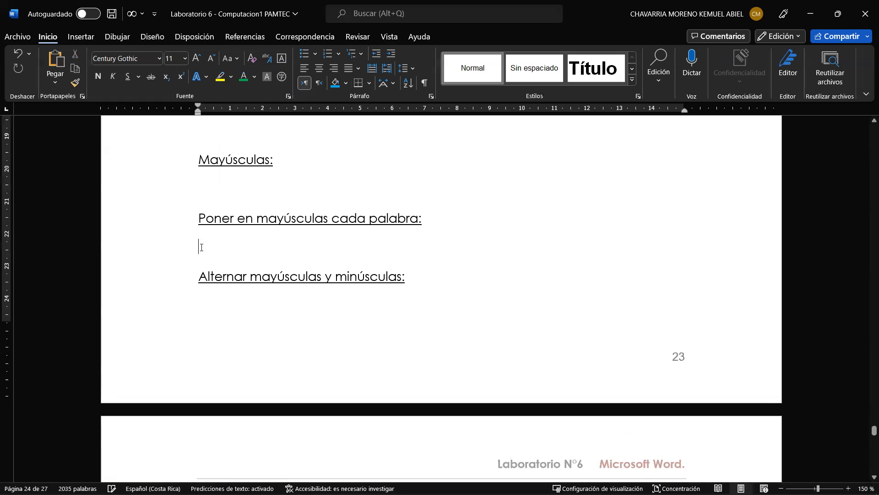
# - Insert a line under "Alternar mayúsculas y minúsculas:" and paste the copied phrase there as text only
pyautogui.scroll(-3, 275, 243)
pyautogui.click(432, 201)
pyautogui.press('Return')
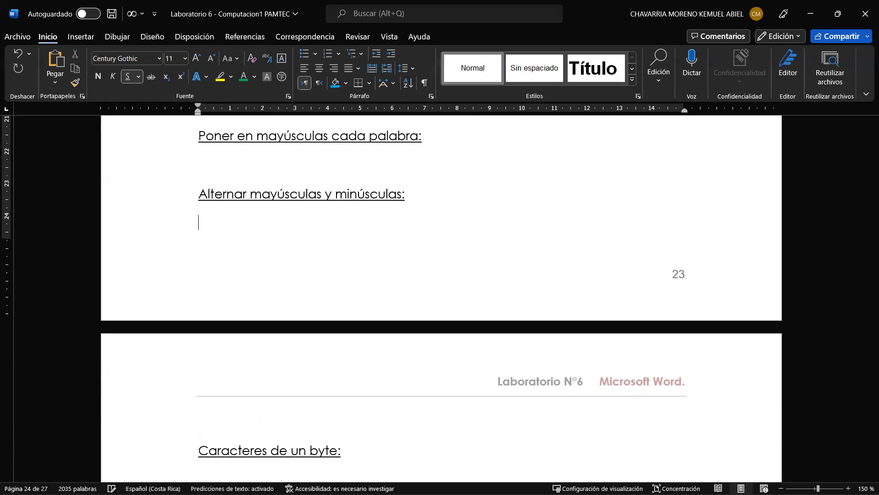
pyautogui.rightClick(200, 223)
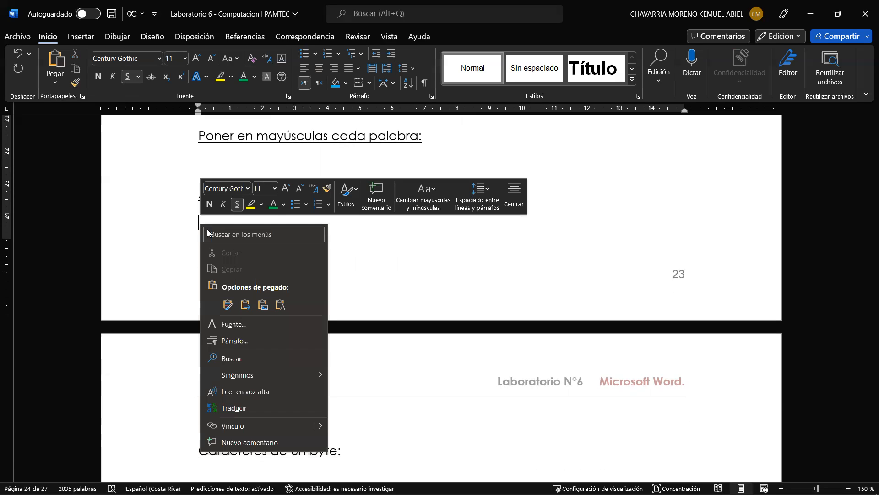
pyautogui.click(284, 304)
# - Remove the underline from the phrase under "Alternar mayúsculas y minúsculas:" and apply the "Alternar mayúsculas y minúsculas" case to it
pyautogui.moveTo(458, 224); pyautogui.dragTo(187, 233)
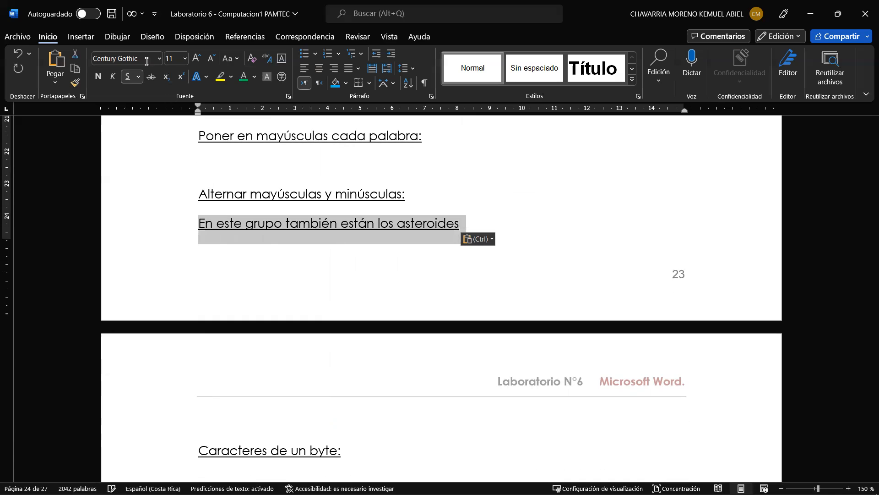
pyautogui.click(126, 79)
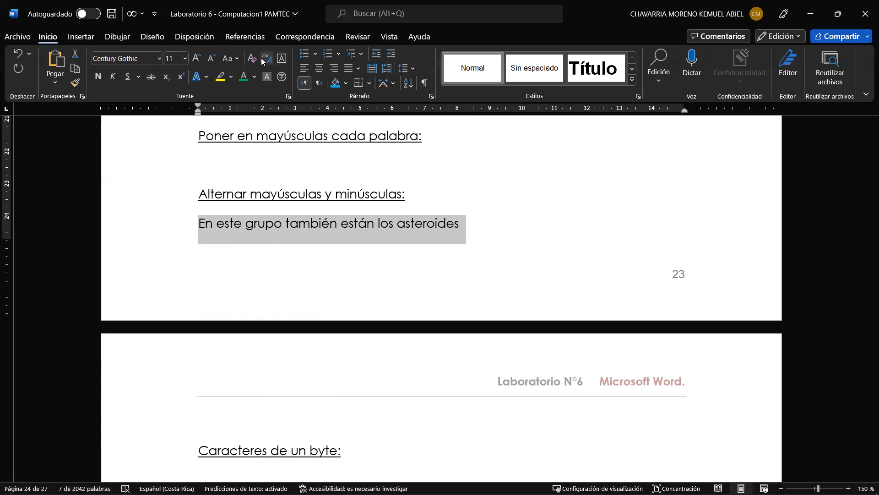
pyautogui.click(233, 59)
pyautogui.click(263, 136)
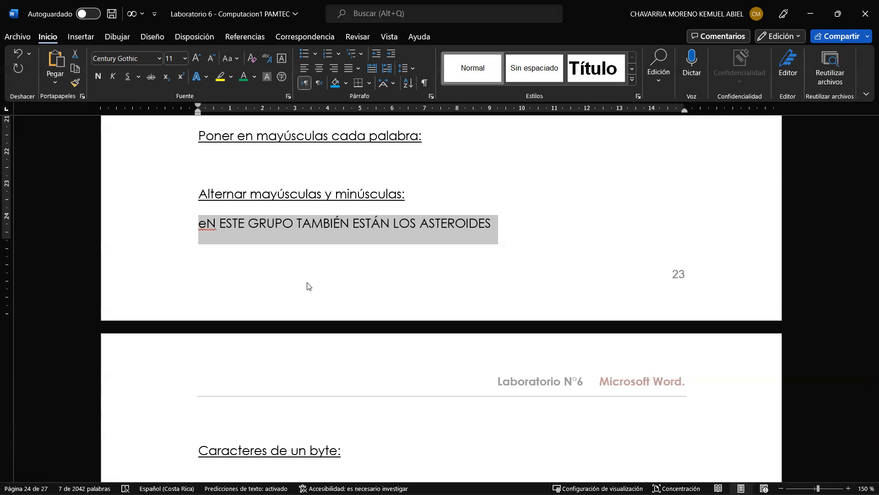
# - Undo the toggled case and remove the phrase and its extra line under "Alternar mayúsculas y minúsculas:"
pyautogui.click(292, 225)
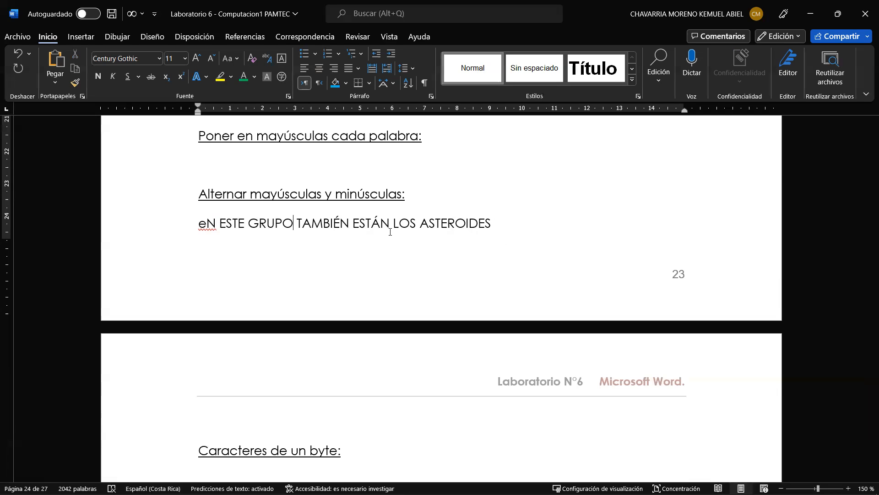
pyautogui.hotkey('ctrl', 'z')
pyautogui.hotkey('ctrl', 'c')
pyautogui.hotkey('ctrl', 's')
pyautogui.press('BackSpace')
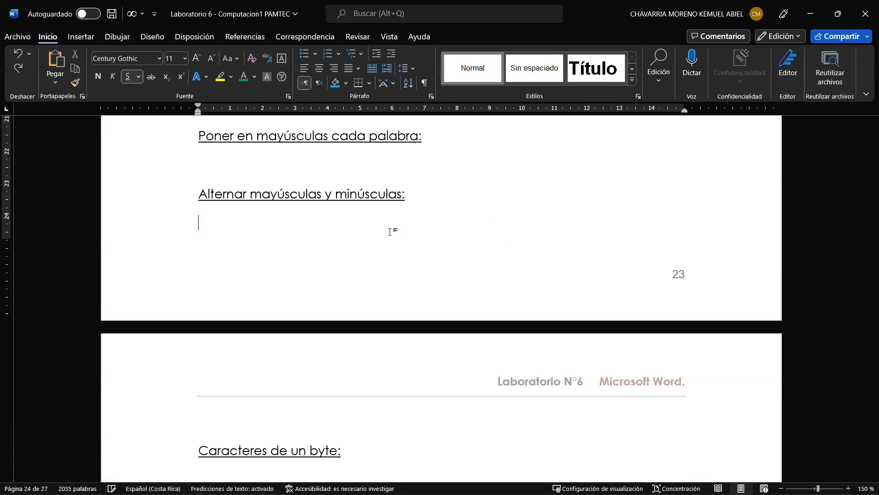
pyautogui.press('BackSpace')
# - Insert a non-underlined line under "Caracteres de un byte:" and paste the copied phrase there as text only
pyautogui.scroll(-2, 422, 270)
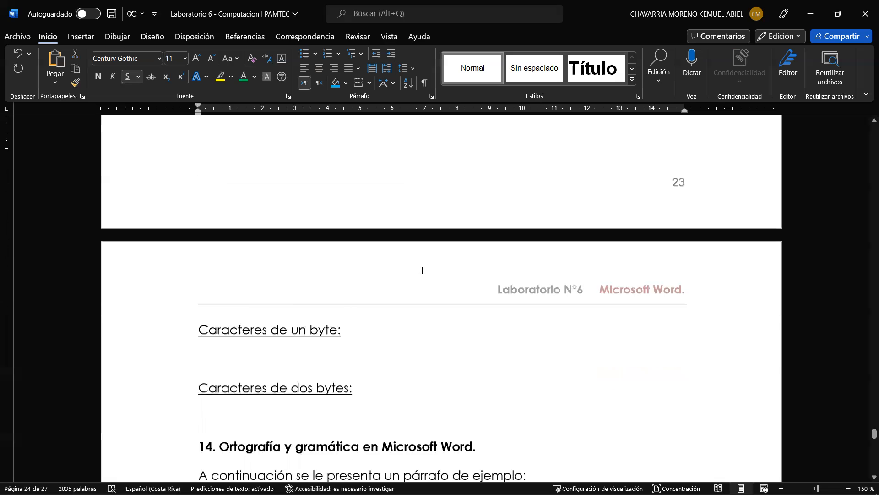
pyautogui.scroll(-3, 422, 270)
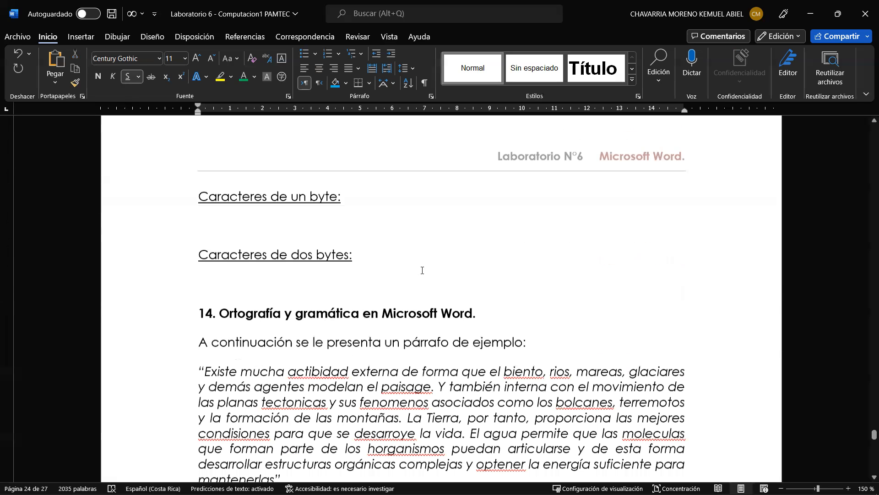
pyautogui.scroll(-1, 422, 270)
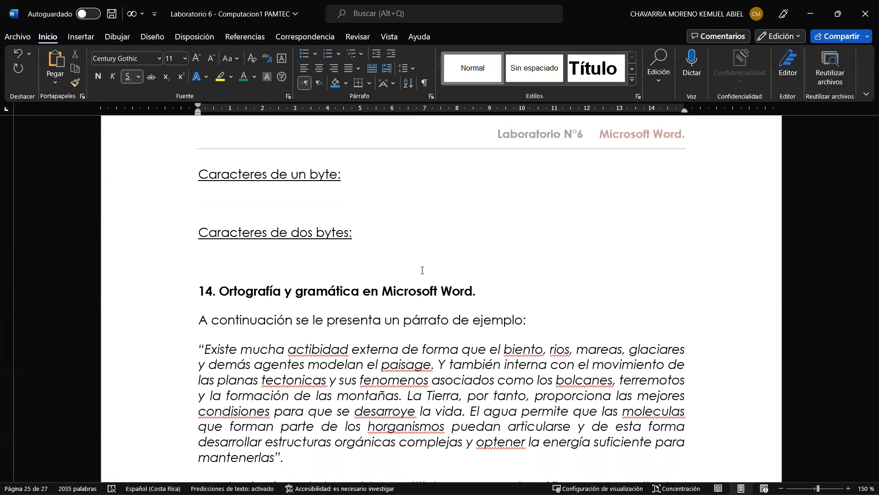
pyautogui.click(398, 175)
pyautogui.press('Return')
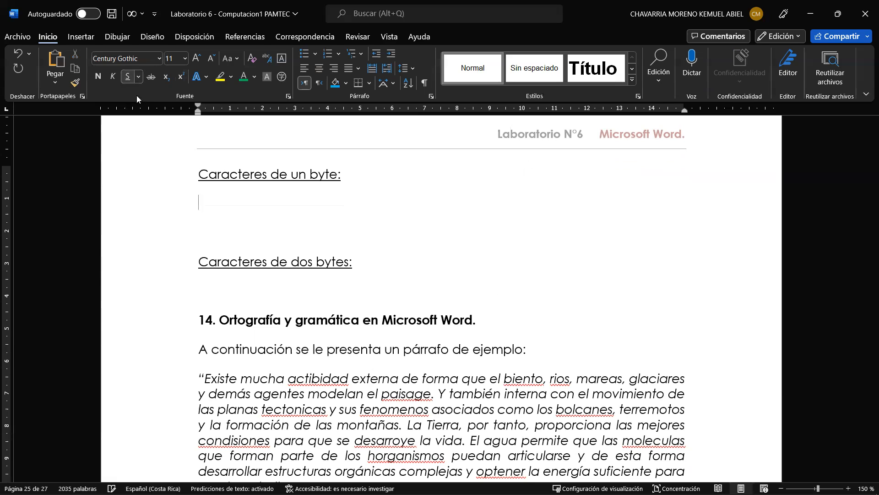
pyautogui.rightClick(203, 203)
pyautogui.click(284, 283)
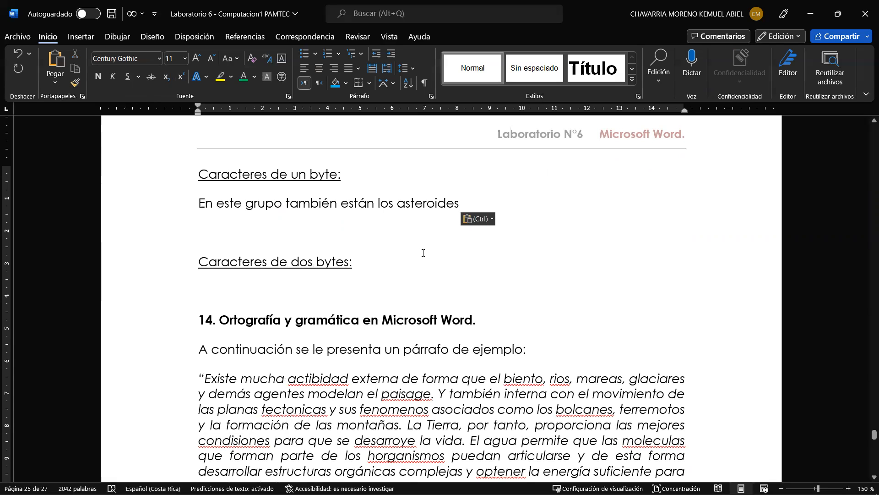
# - Copy the phrase under "Caracteres de un byte:" and apply the "Caracteres de un byte" option to it
pyautogui.moveTo(454, 215); pyautogui.dragTo(192, 204)
pyautogui.hotkey('ctrl', 'c')
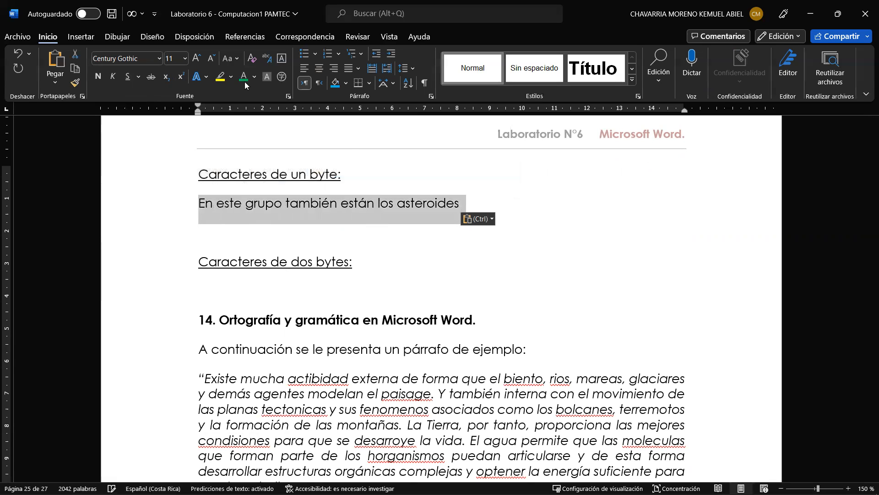
pyautogui.click(240, 58)
pyautogui.click(275, 155)
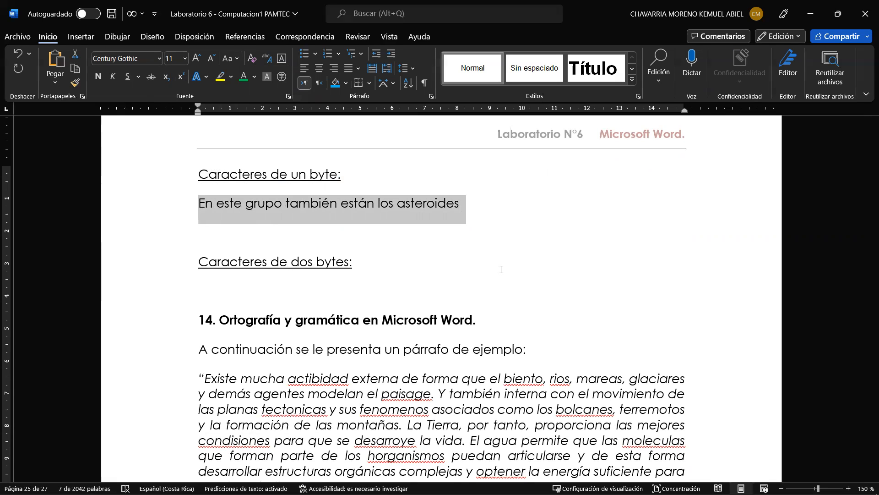
# - Undo the one-byte change and the paste, and remove the extra line under "Caracteres de un byte:"
pyautogui.hotkey('ctrl', 'z')
pyautogui.hotkey('ctrl', 'z')
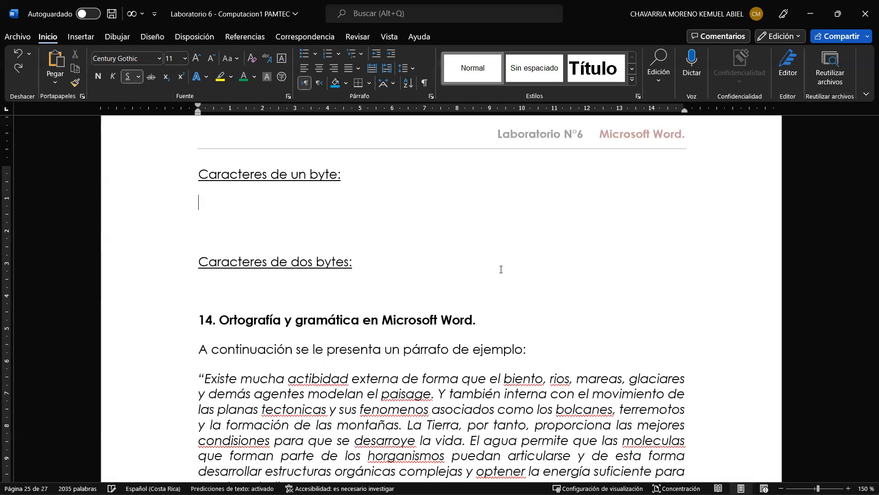
pyautogui.press('BackSpace')
# - Insert a line under "Caracteres de dos bytes:" and paste the copied phrase there as text only
pyautogui.click(387, 239)
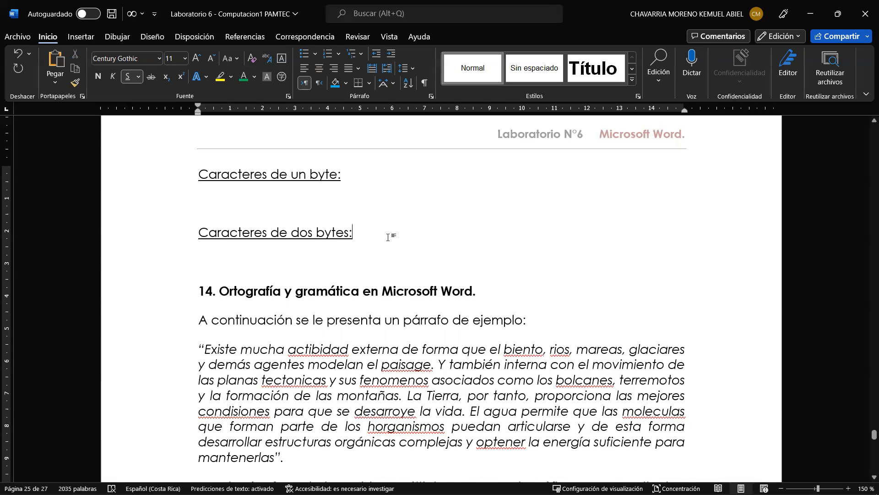
pyautogui.press('Return')
pyautogui.rightClick(197, 261)
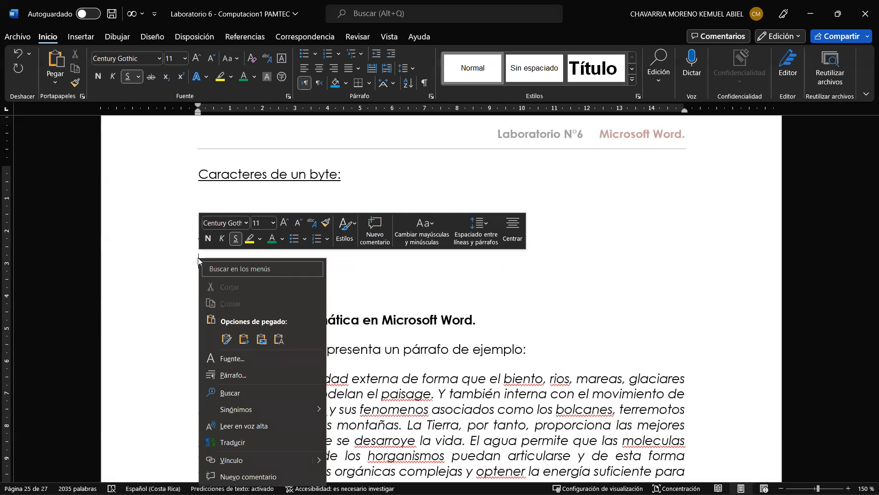
pyautogui.click(279, 339)
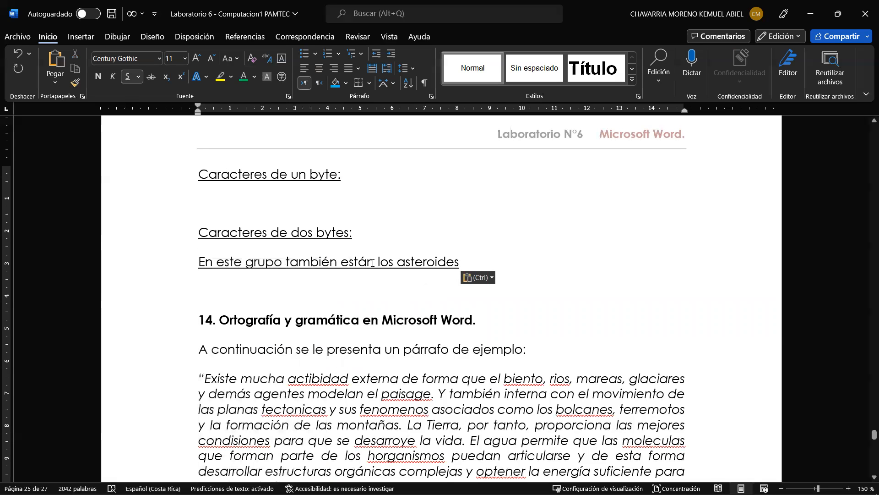
# - Remove the underline from the phrase under "Caracteres de dos bytes:" and apply the "Caracteres de dos bytes" option to it
pyautogui.tripleClick(372, 263)
pyautogui.click(127, 77)
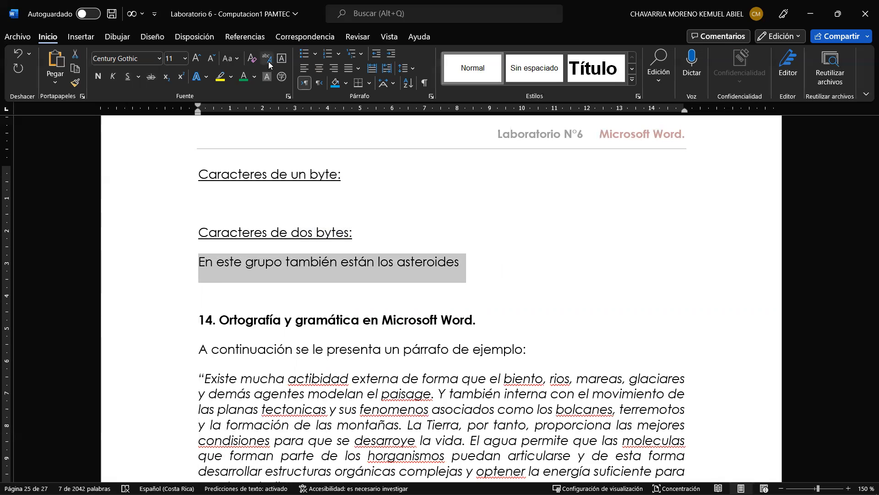
pyautogui.click(242, 59)
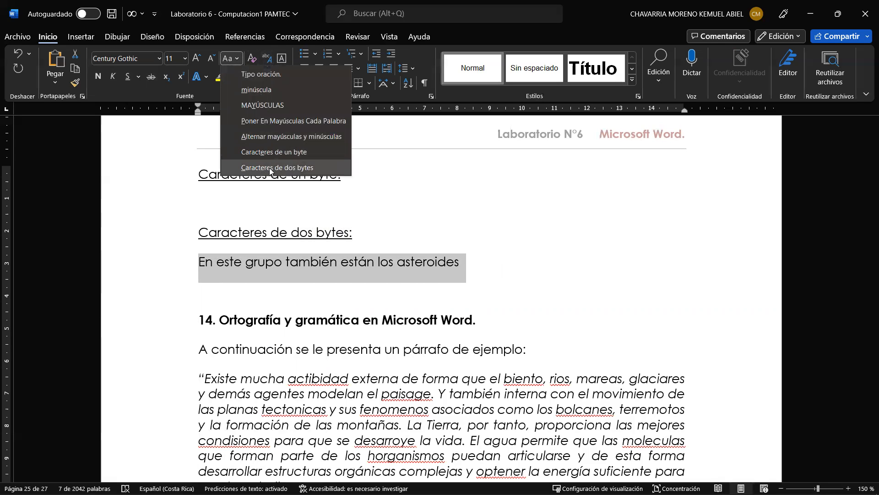
pyautogui.click(270, 168)
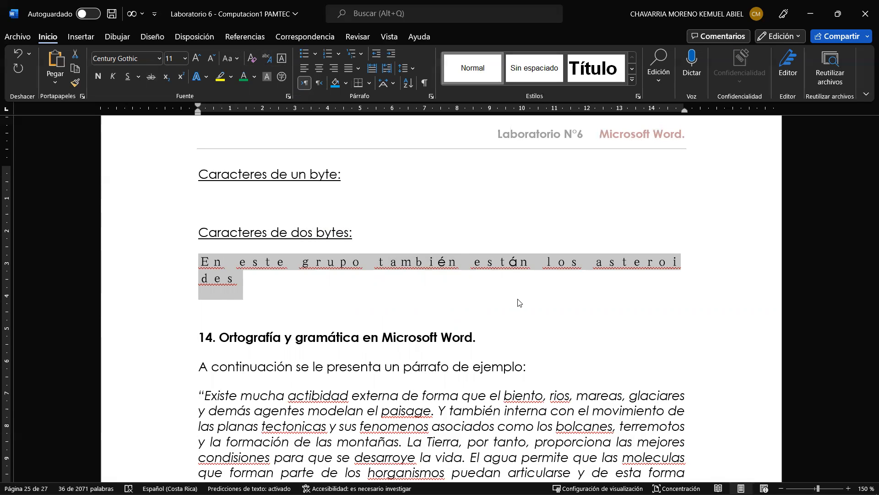
# - Undo the two-byte change and delete the phrase with its line under "Caracteres de dos bytes:"
pyautogui.click(247, 280)
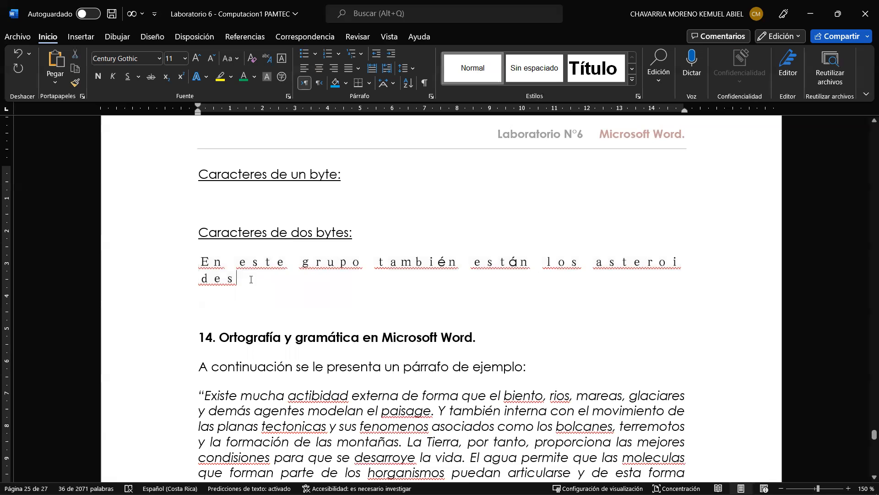
pyautogui.hotkey('ctrl', 'z')
pyautogui.moveTo(467, 265); pyautogui.dragTo(202, 269)
pyautogui.press('Delete')
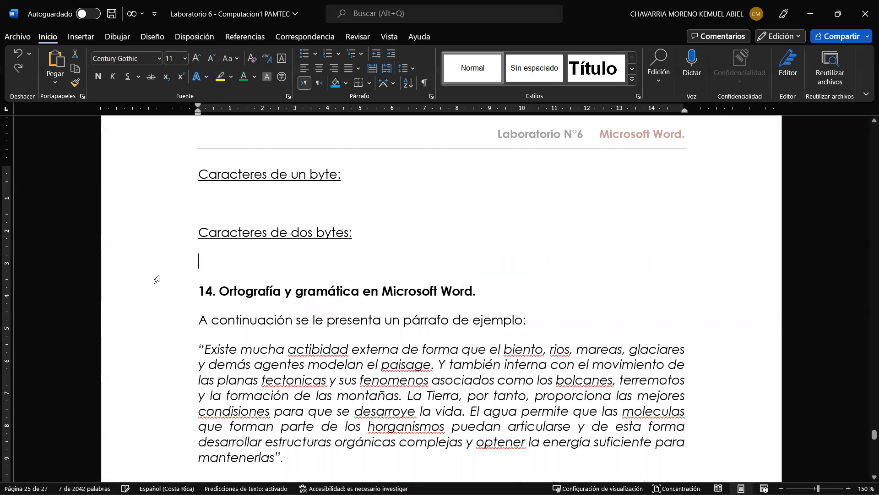
# - Review the section 13 change-case instructions and the section 14 spelling and grammar exercise with its headings, down to the start of section 15
pyautogui.scroll(15, 430, 292)
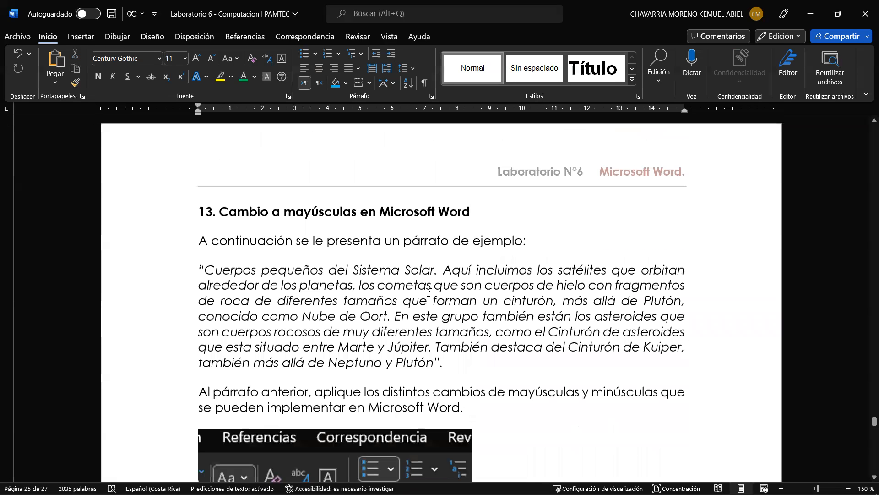
pyautogui.scroll(-1, 430, 292)
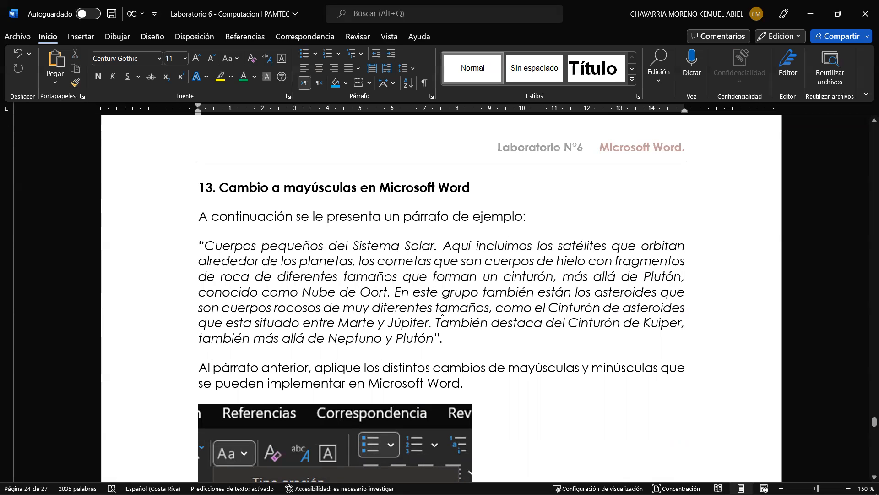
pyautogui.scroll(-10, 443, 311)
pyautogui.scroll(10, 441, 314)
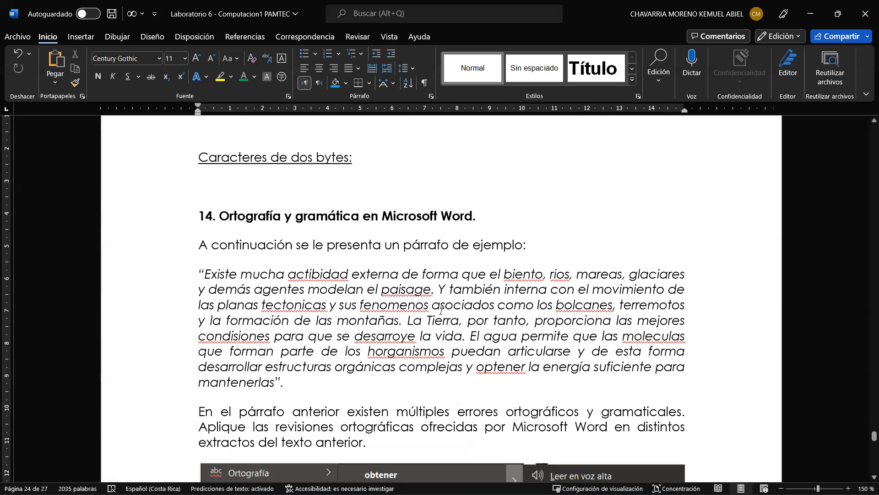
pyautogui.scroll(-1, 441, 310)
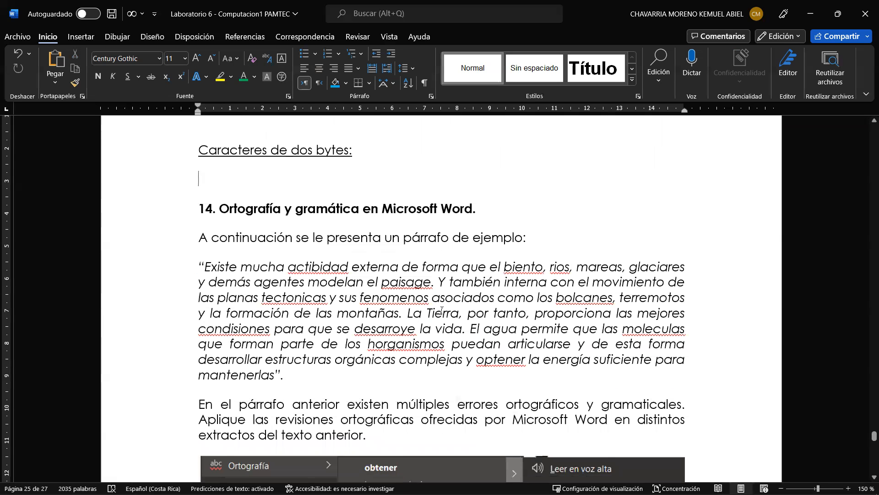
pyautogui.scroll(-1, 441, 310)
pyautogui.scroll(1, 441, 310)
pyautogui.scroll(-1, 441, 310)
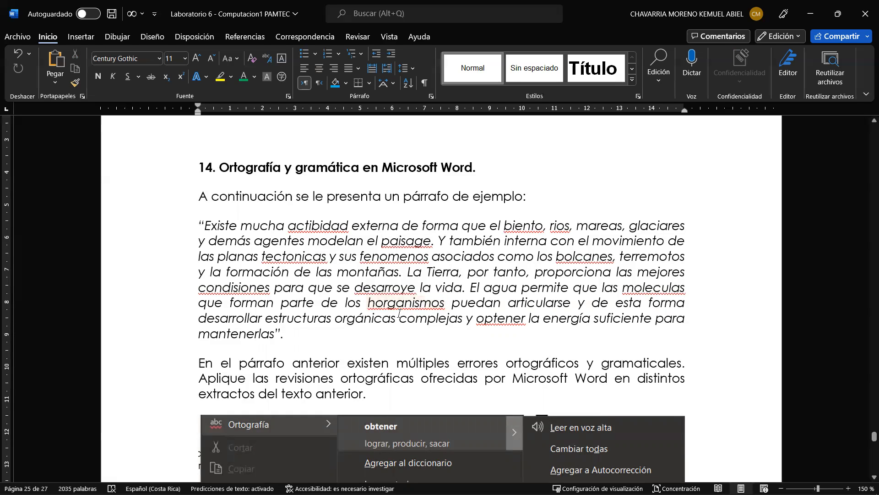
pyautogui.scroll(-3, 399, 313)
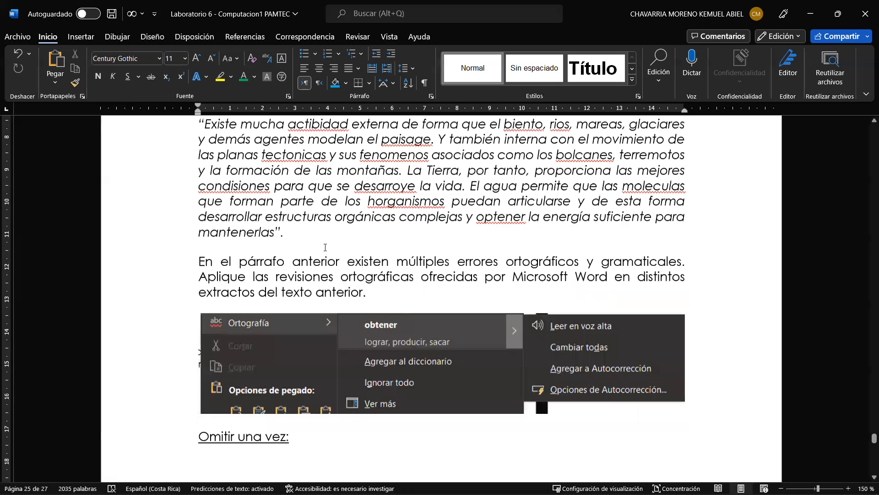
pyautogui.scroll(-1, 394, 307)
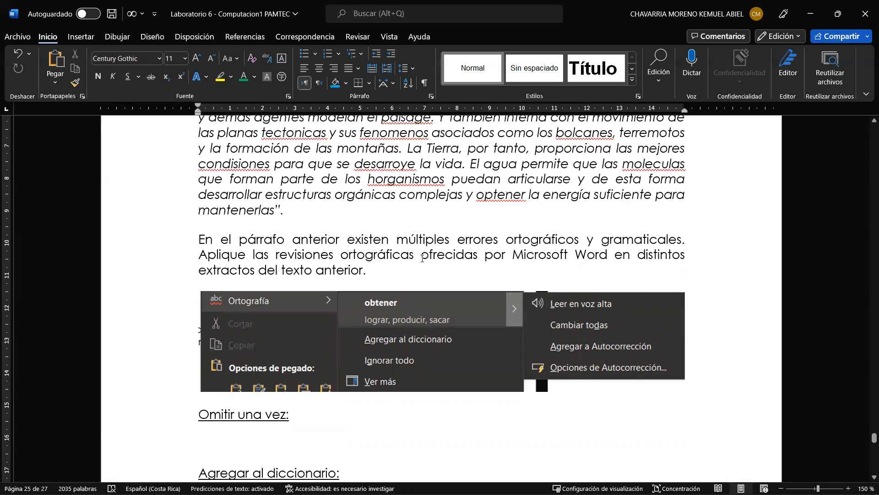
pyautogui.scroll(-3, 422, 258)
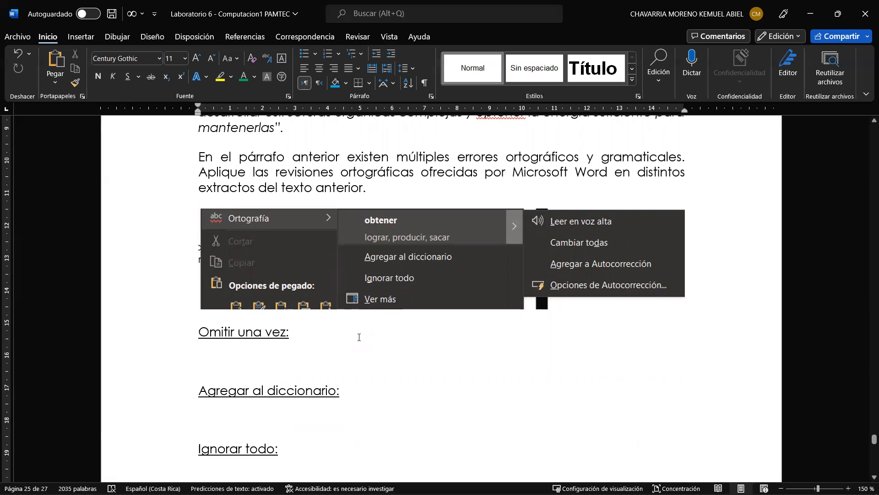
pyautogui.scroll(-3, 359, 338)
pyautogui.scroll(-3, 261, 314)
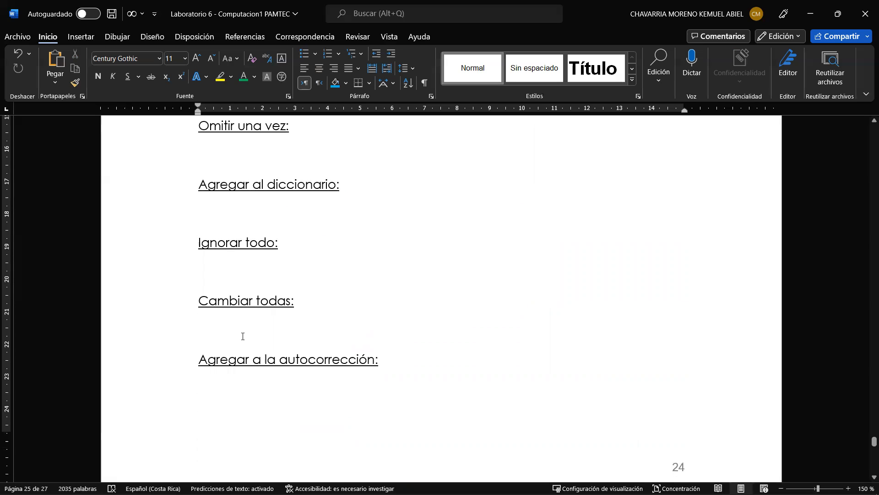
pyautogui.scroll(-6, 255, 362)
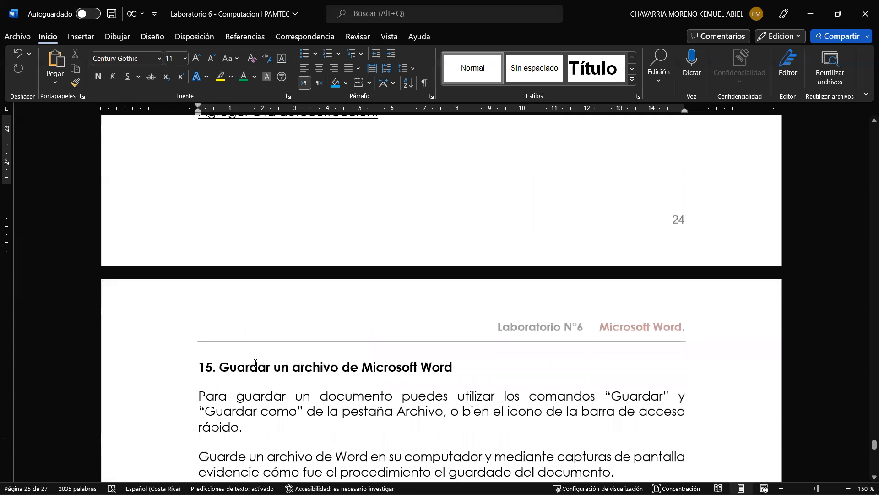
pyautogui.scroll(8, 256, 362)
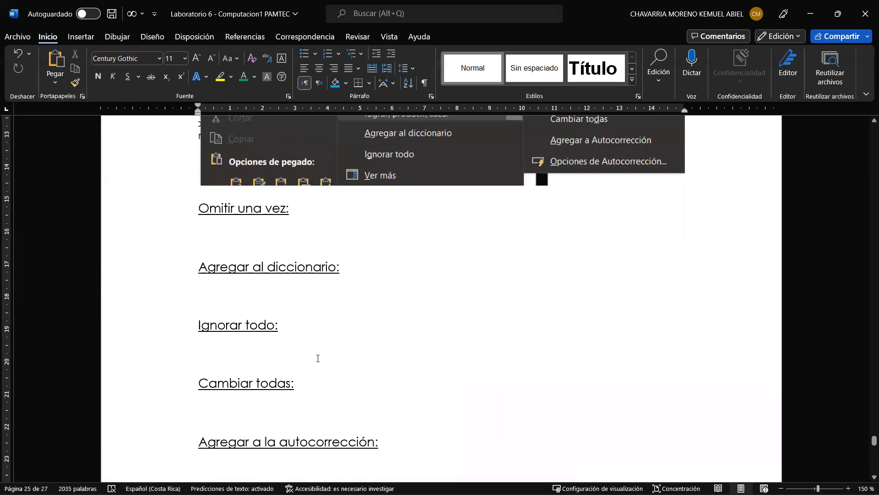
pyautogui.scroll(7, 318, 358)
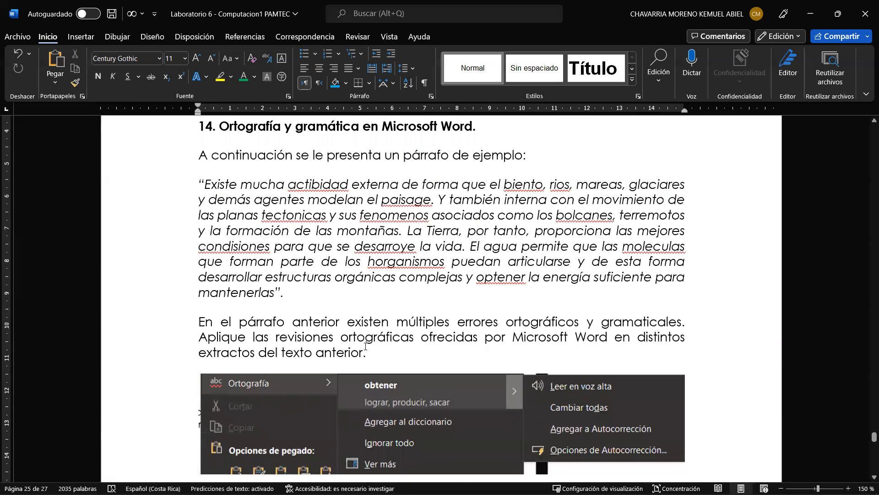
# - Use the Editor's spelling review to correct "optener" to "obtener" in the section 14 sample paragraph and close the Editor
pyautogui.scroll(-4, 458, 311)
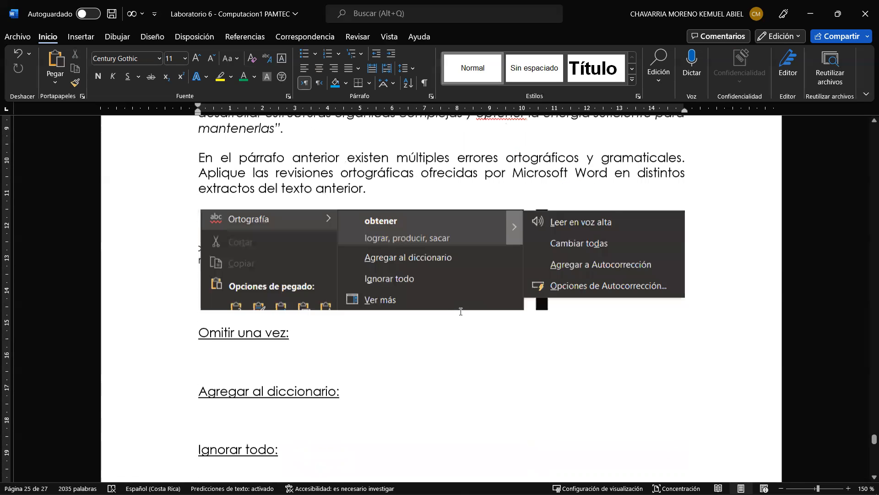
pyautogui.scroll(2, 458, 311)
pyautogui.scroll(1, 464, 302)
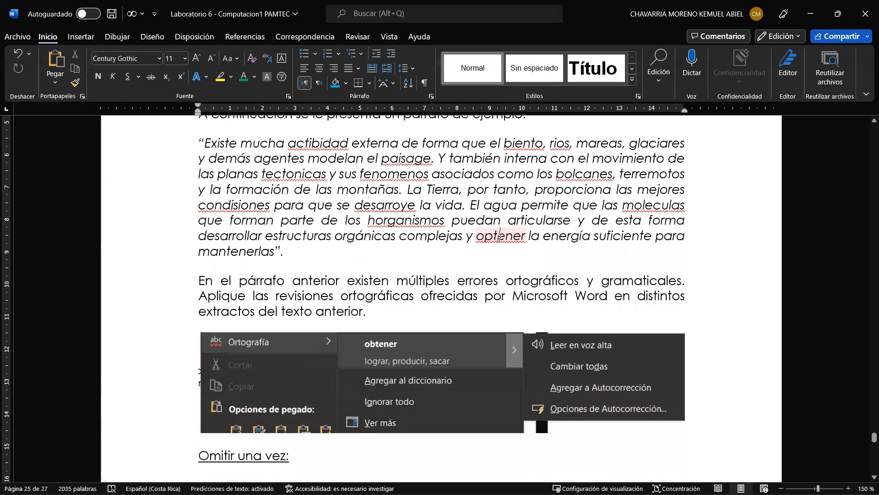
pyautogui.rightClick(499, 238)
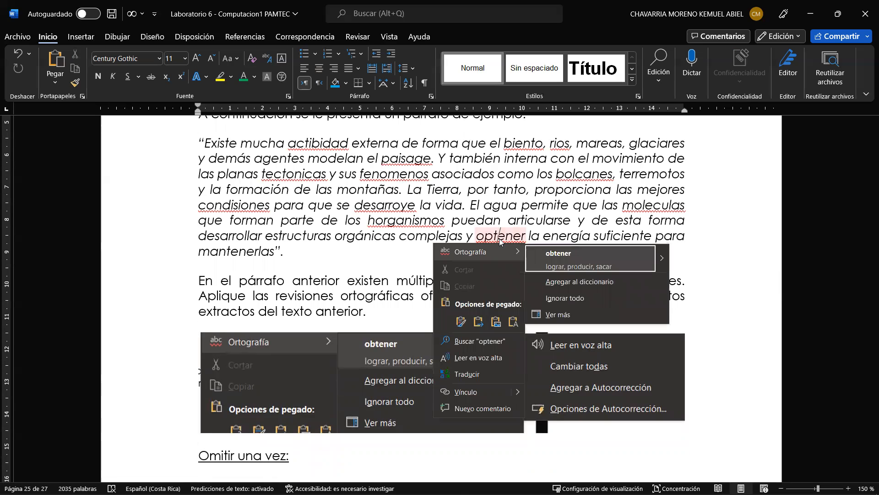
pyautogui.click(563, 315)
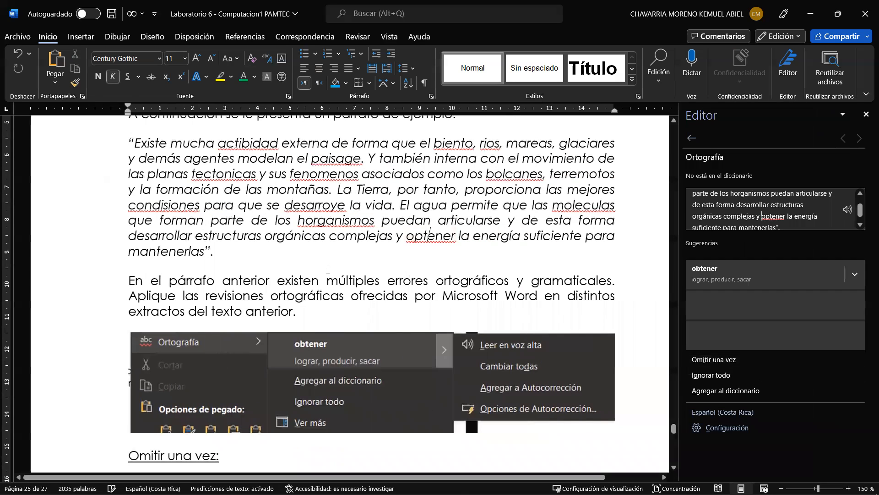
pyautogui.scroll(-3, 329, 269)
pyautogui.scroll(-3, 329, 270)
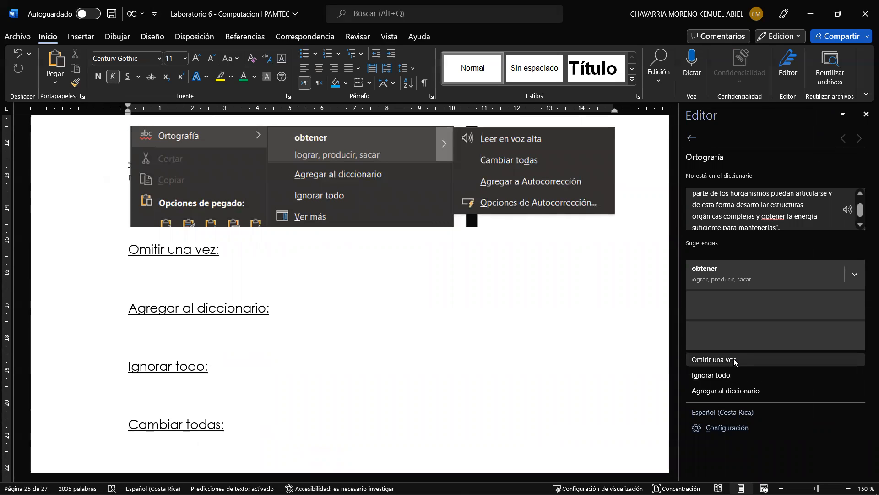
pyautogui.scroll(5, 400, 180)
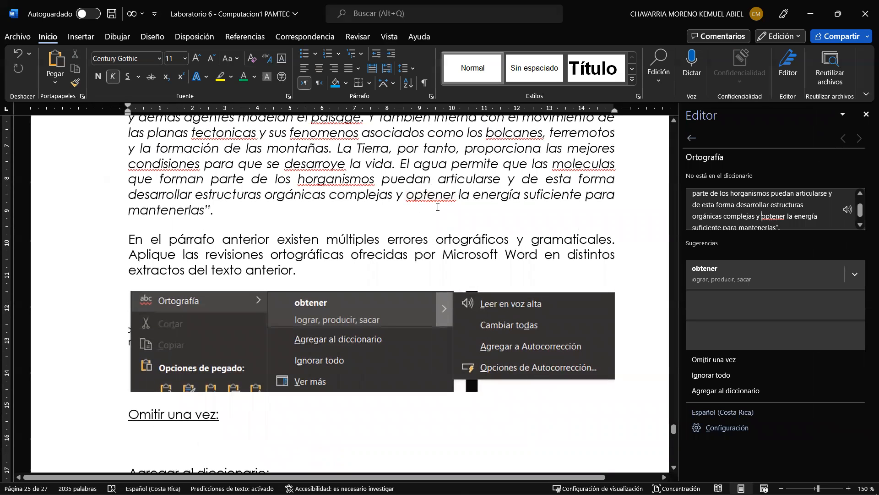
pyautogui.click(718, 361)
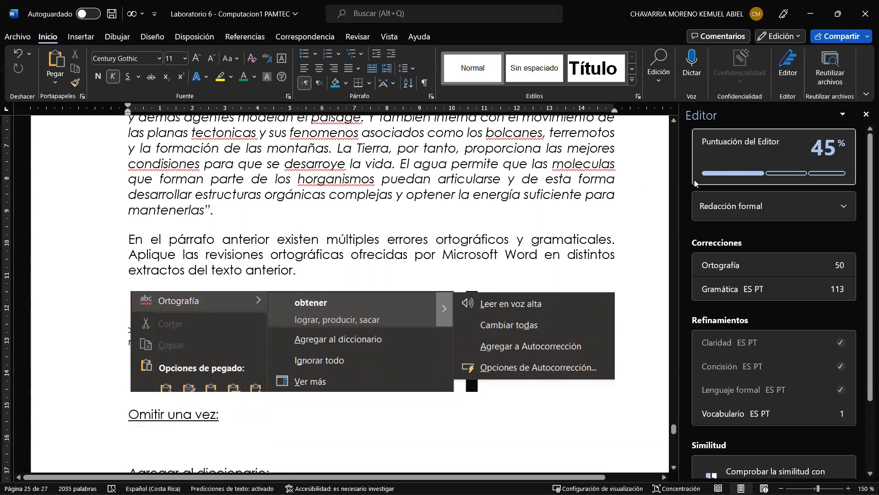
pyautogui.scroll(-10, 375, 229)
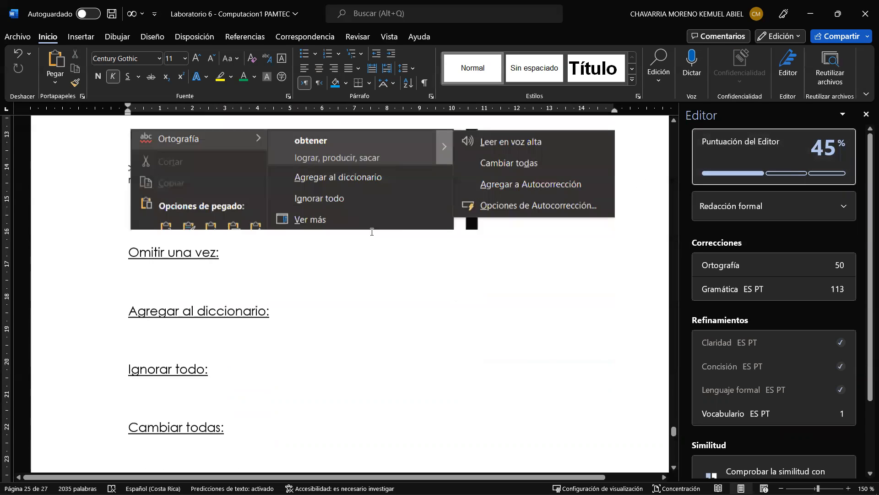
pyautogui.scroll(8, 369, 231)
pyautogui.scroll(-2, 371, 235)
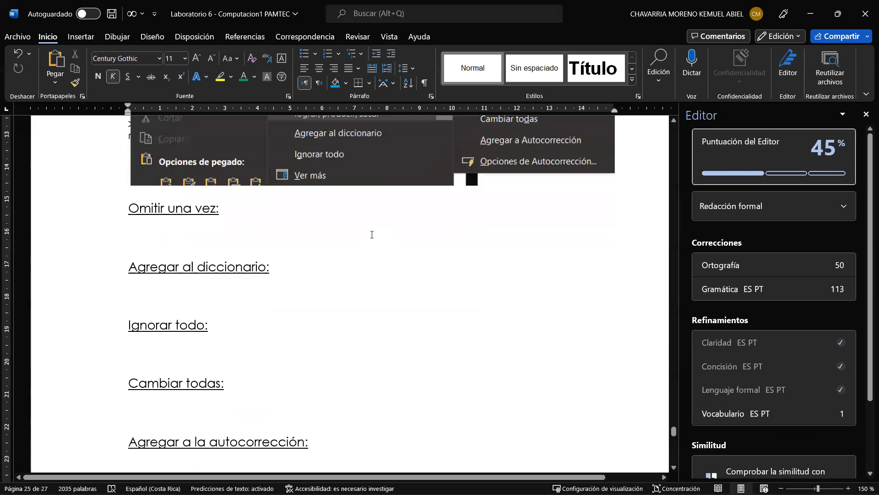
pyautogui.scroll(2, 371, 235)
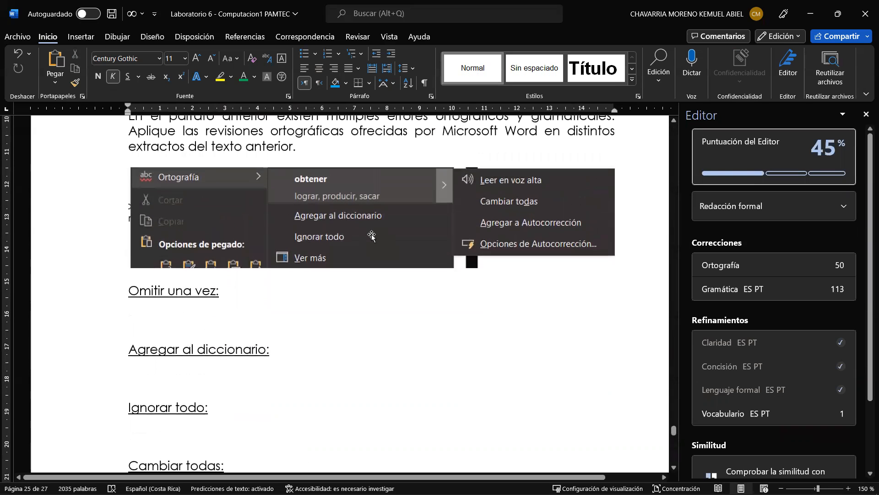
pyautogui.click(865, 115)
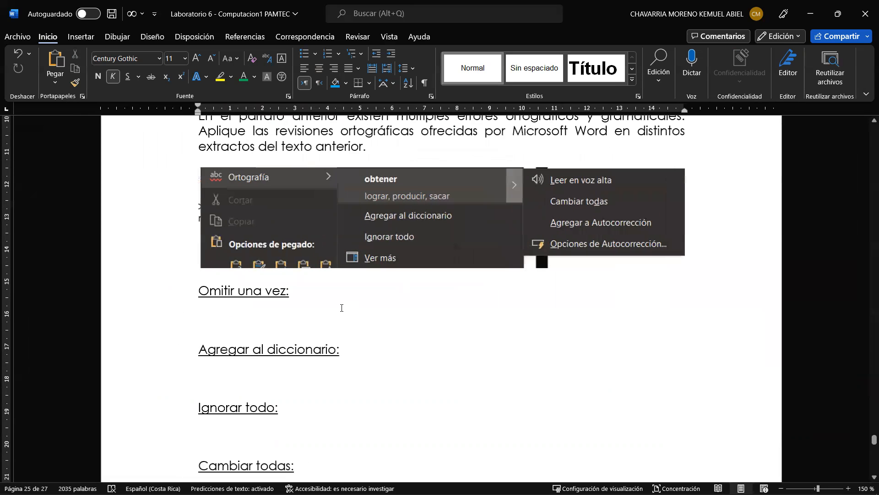
# - Examine the "Agregar al diccionario" spelling option for "moleculas" in the sample paragraph
pyautogui.scroll(-4, 342, 308)
pyautogui.scroll(2, 342, 308)
pyautogui.scroll(-1, 342, 307)
pyautogui.scroll(2, 328, 270)
pyautogui.scroll(3, 333, 275)
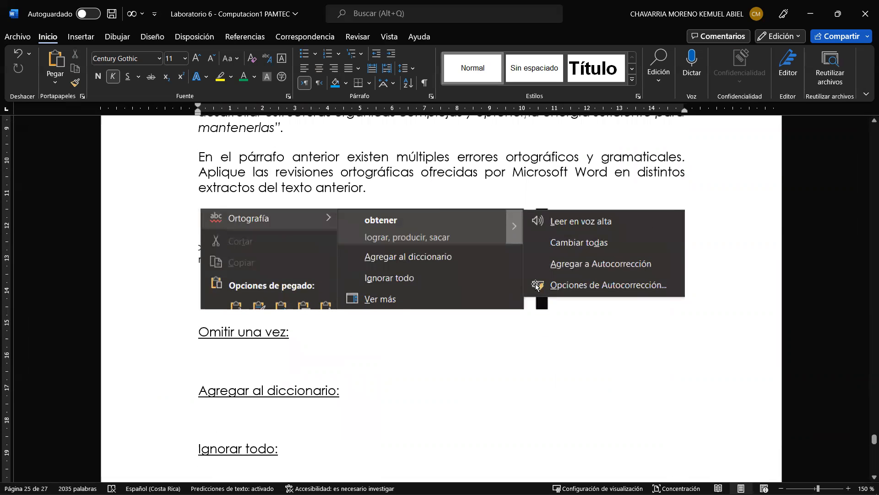
pyautogui.scroll(2, 510, 223)
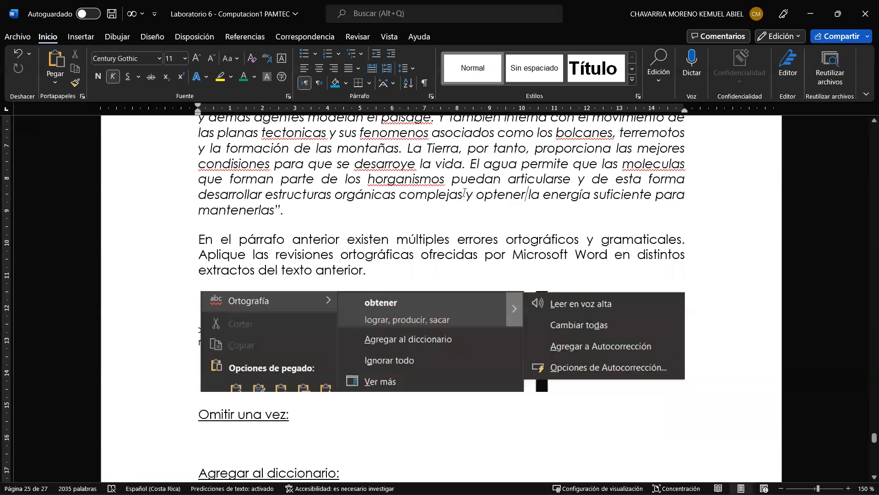
pyautogui.rightClick(636, 175)
pyautogui.rightClick(638, 165)
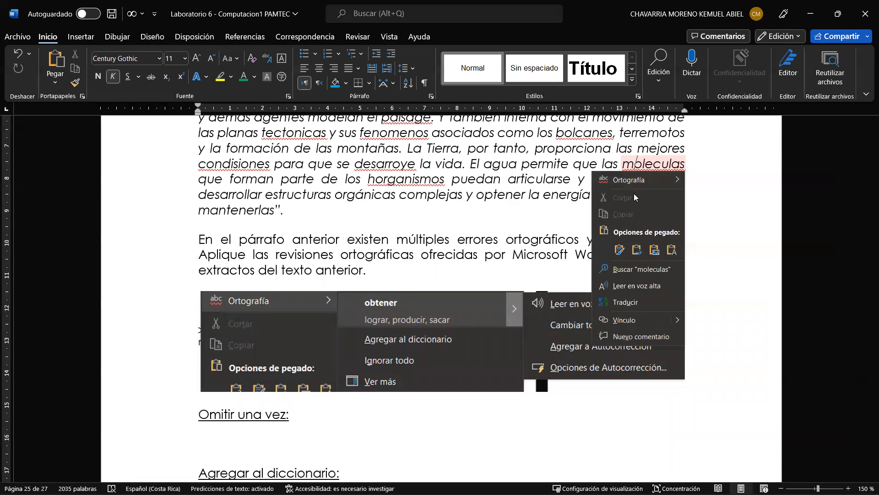
pyautogui.moveTo(653, 180)
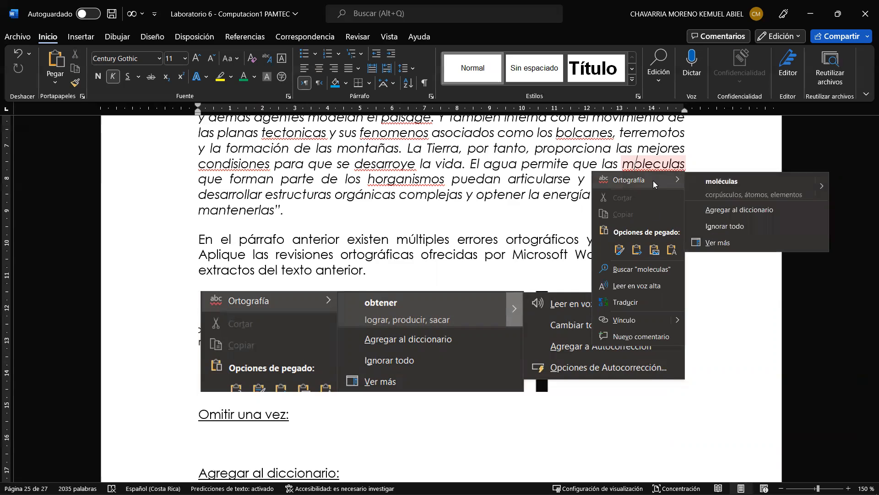
pyautogui.click(750, 209)
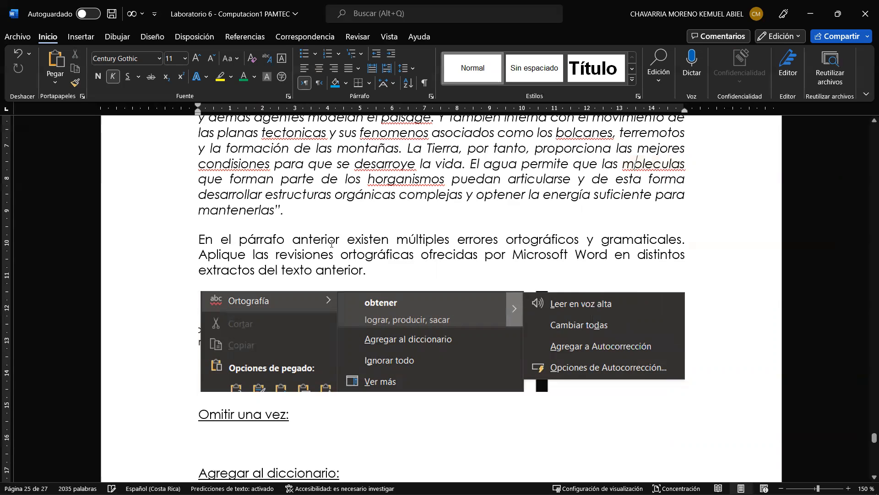
# - Examine the "Ignorar todo" spelling option for "moleculas" in the sample paragraph
pyautogui.scroll(-3, 324, 278)
pyautogui.scroll(5, 516, 334)
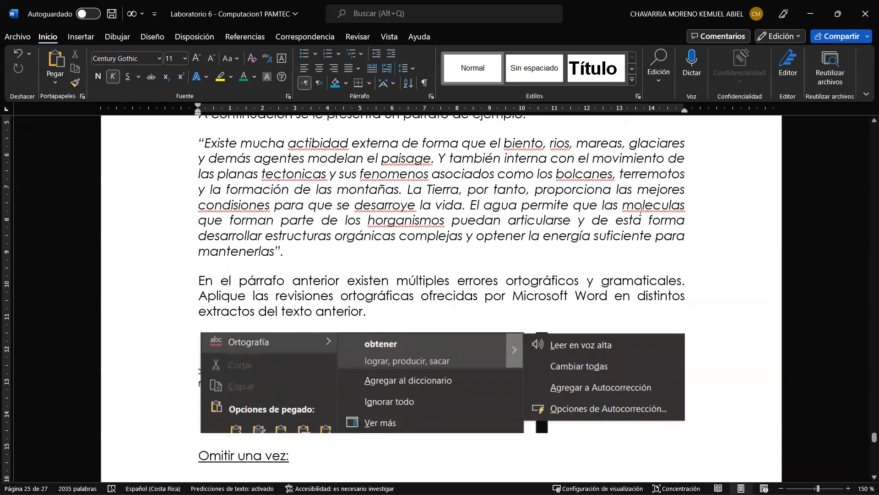
pyautogui.rightClick(649, 209)
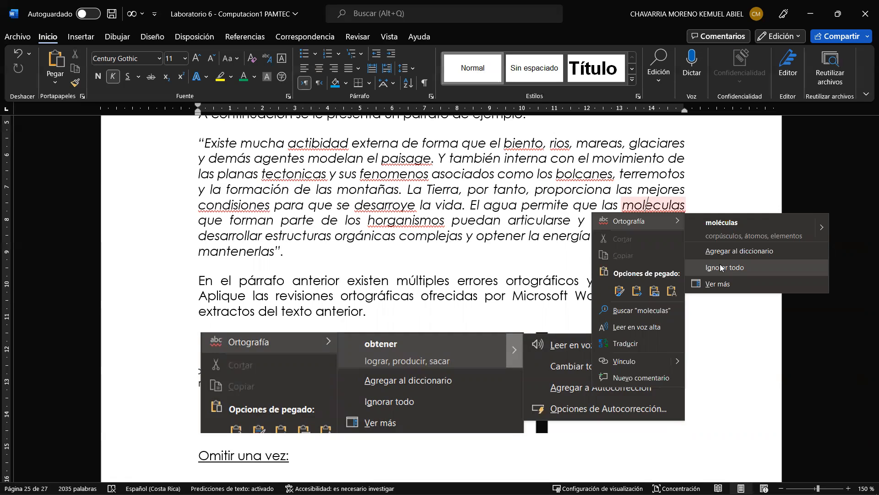
pyautogui.click(720, 268)
pyautogui.scroll(-10, 290, 272)
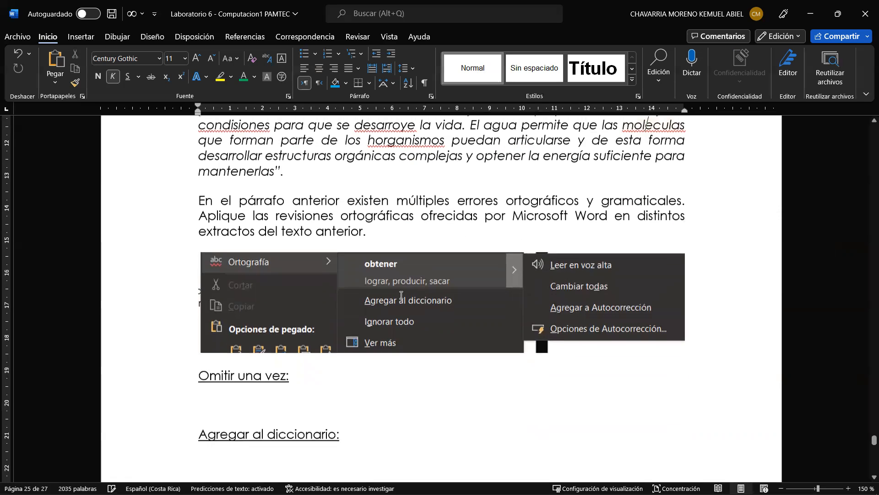
pyautogui.scroll(9, 290, 272)
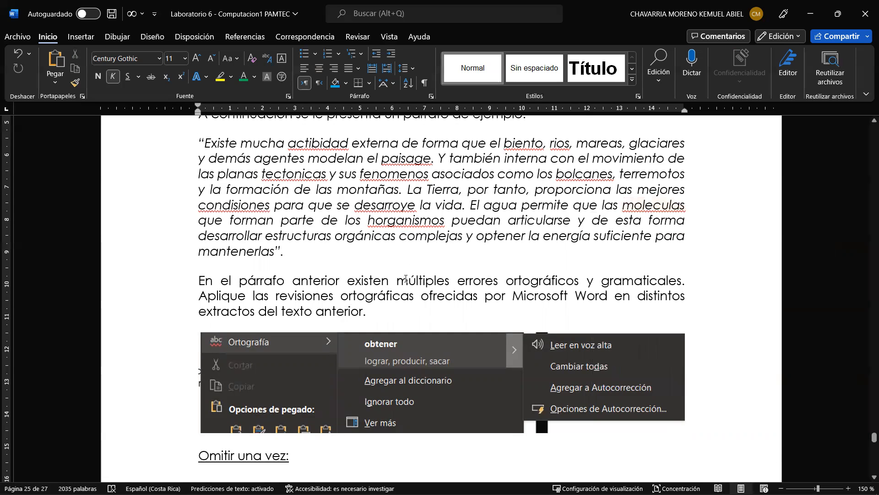
# - Replace all occurrences of "biento" with the suggested spelling "viento", starting from the sample paragraph
pyautogui.rightClick(524, 147)
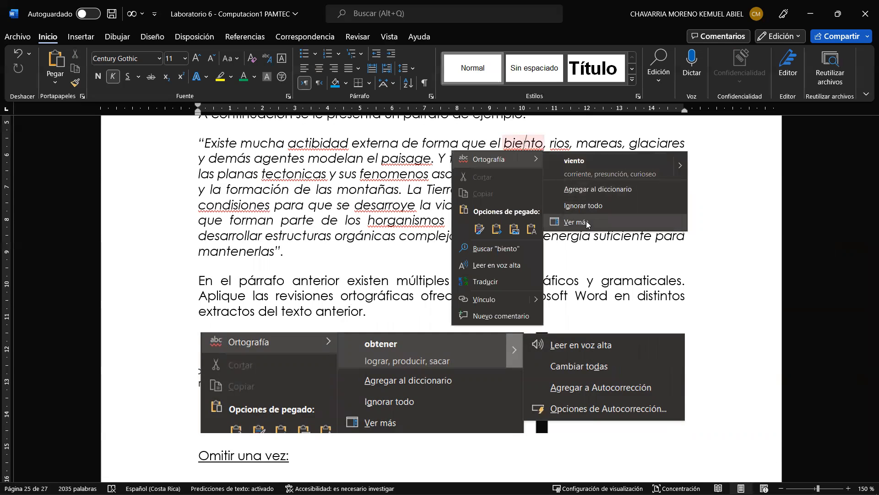
pyautogui.moveTo(677, 168)
pyautogui.click(729, 180)
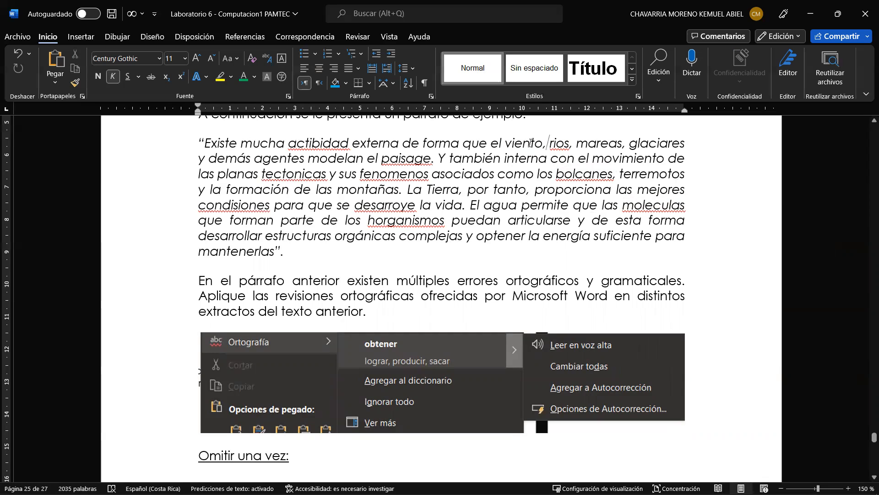
# - Review the remaining section 14 headings, including "Agregar a la autocorrección", and the section 15 instructions on saving a Word file
pyautogui.scroll(-3, 516, 159)
pyautogui.scroll(-10, 396, 231)
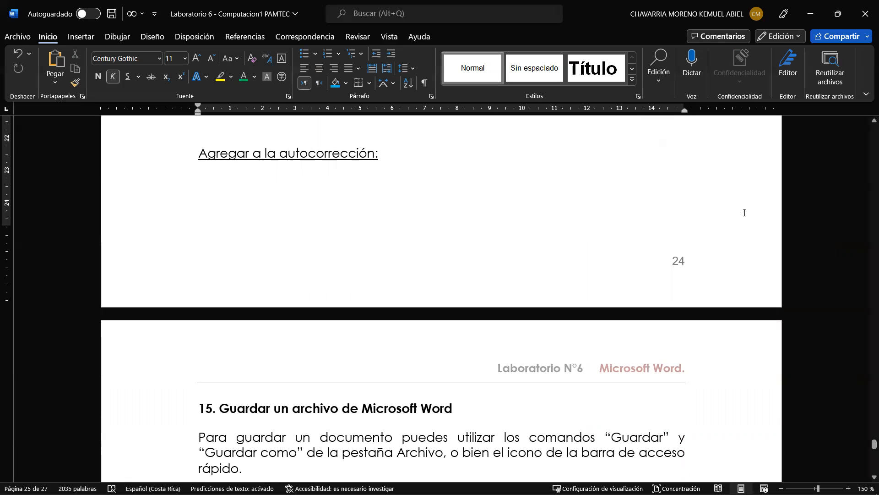
pyautogui.scroll(3, 322, 283)
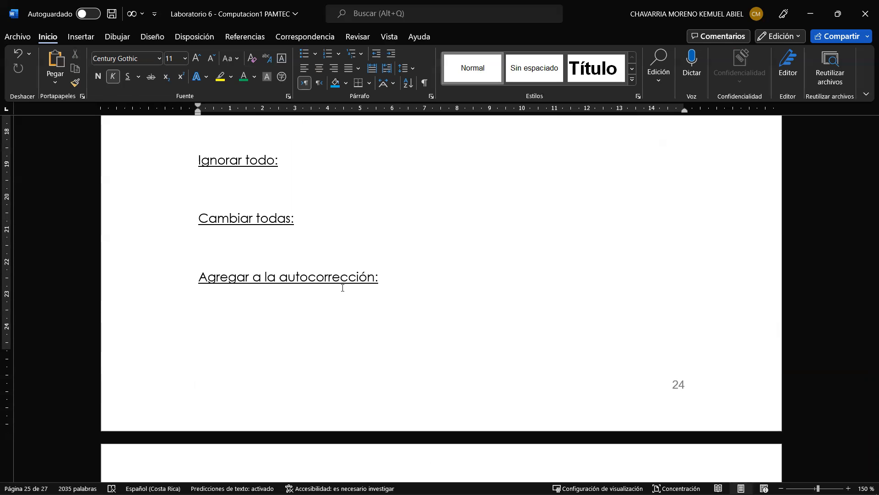
pyautogui.scroll(12, 418, 332)
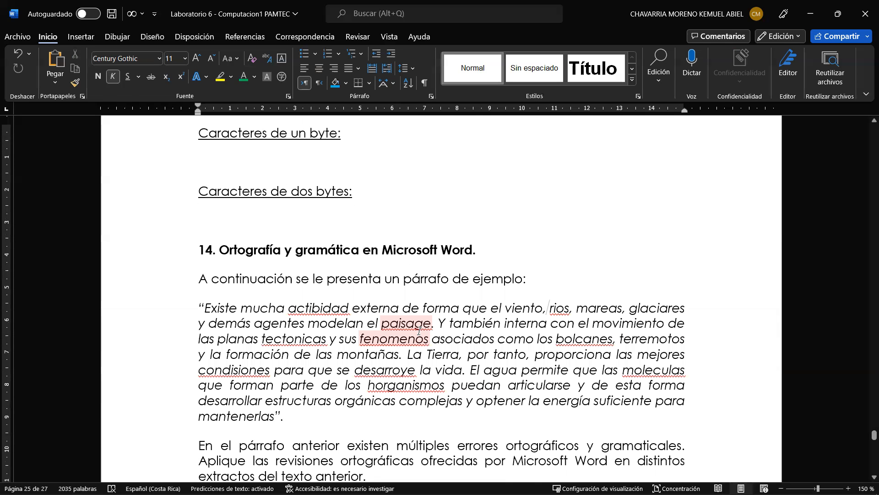
pyautogui.scroll(-2, 419, 332)
pyautogui.scroll(-3, 419, 332)
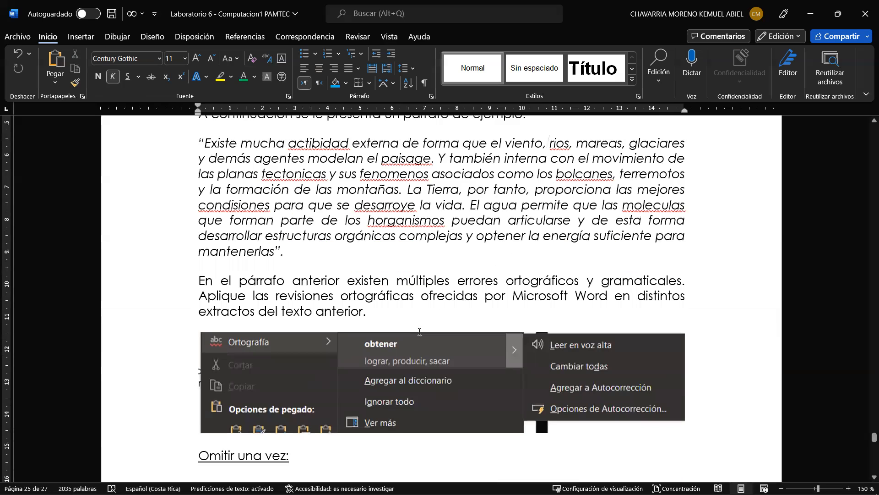
pyautogui.scroll(-4, 284, 341)
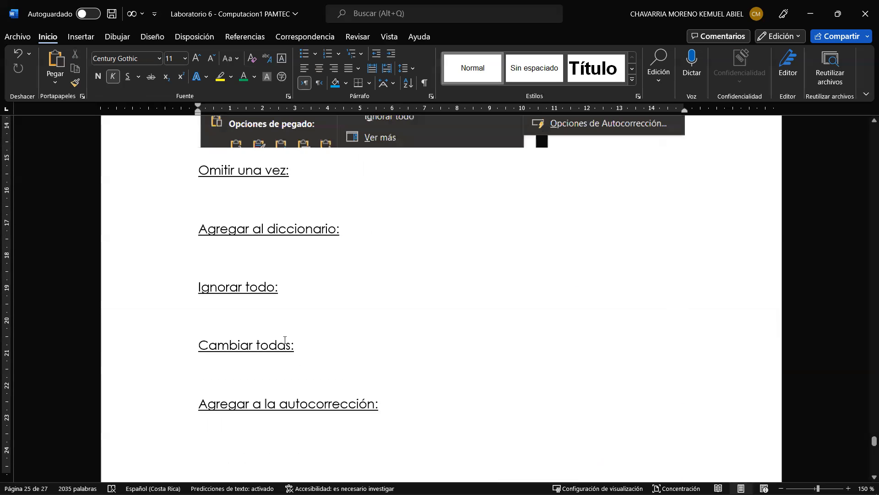
pyautogui.scroll(7, 284, 341)
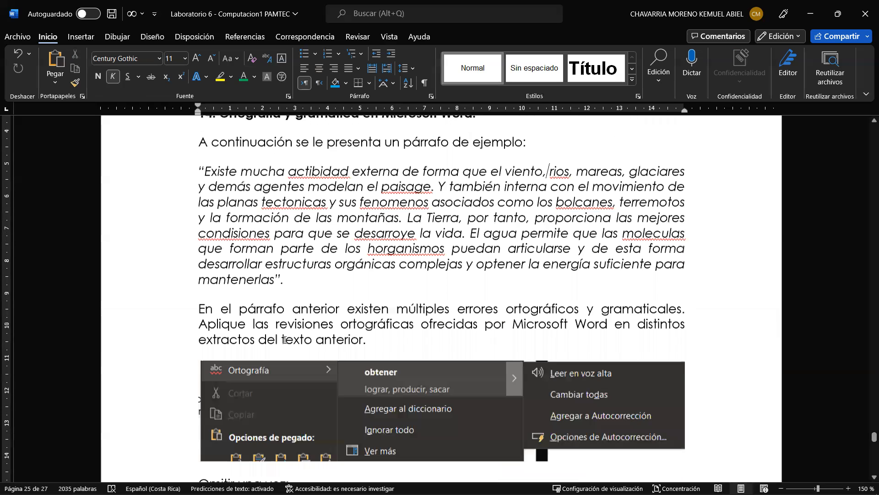
pyautogui.scroll(-9, 284, 342)
pyautogui.scroll(-5, 283, 339)
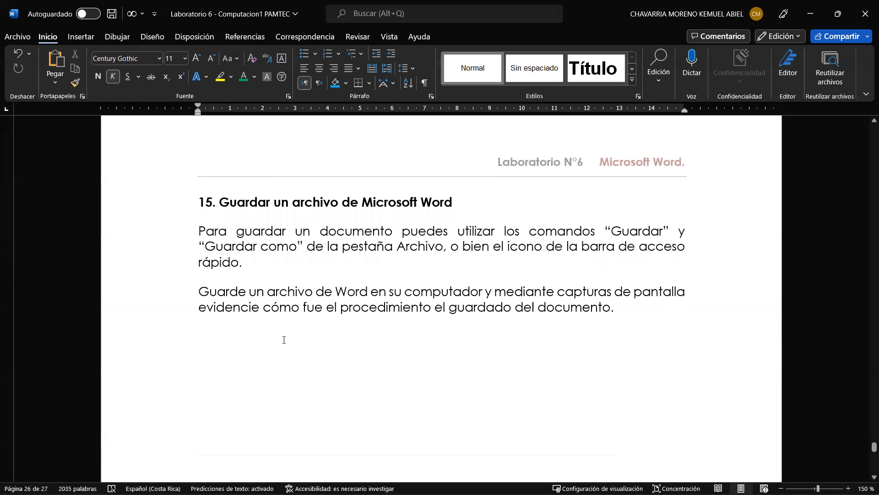
pyautogui.scroll(2, 284, 340)
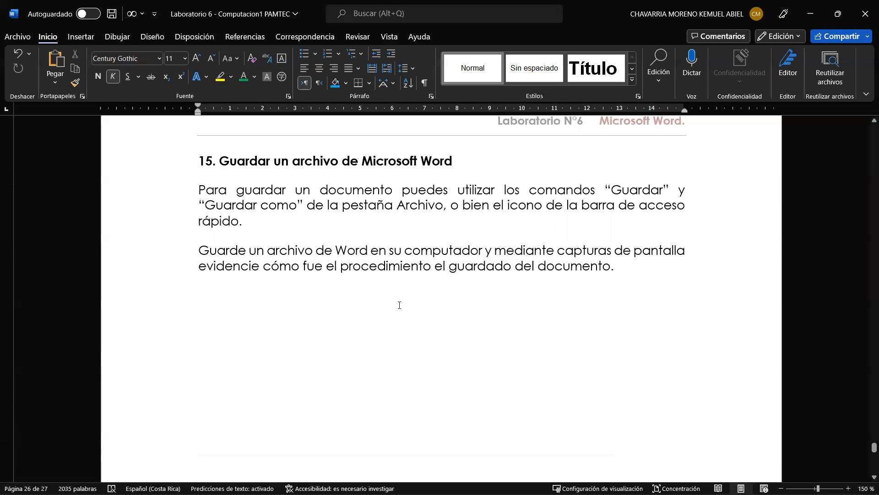
# - Correct "procedimiento el guardado" to "procedimiento de guardado" in the section 15 instructions and save the document
pyautogui.click(446, 271)
pyautogui.press('BackSpace')
pyautogui.press('BackSpace')
pyautogui.write('de')
pyautogui.click(631, 267)
pyautogui.hotkey('ctrl', 's')
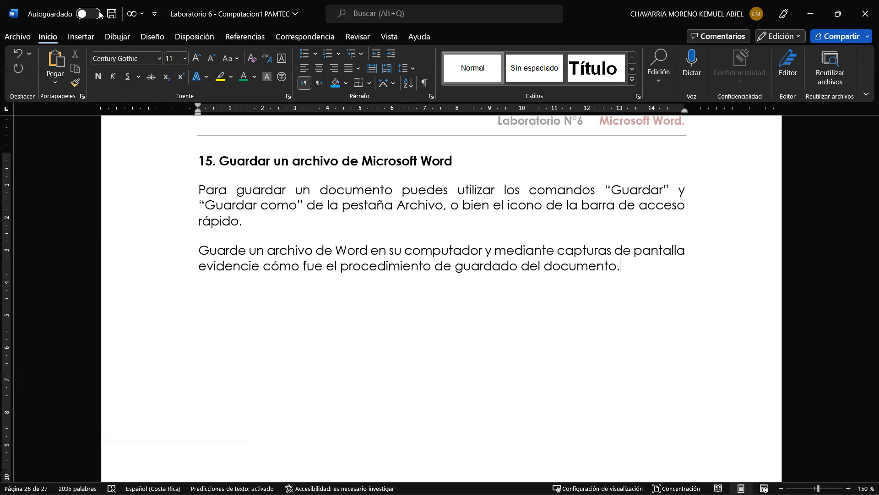
# - Switch to the "Tablas prueba" document and save it under its existing name
pyautogui.click(812, 14)
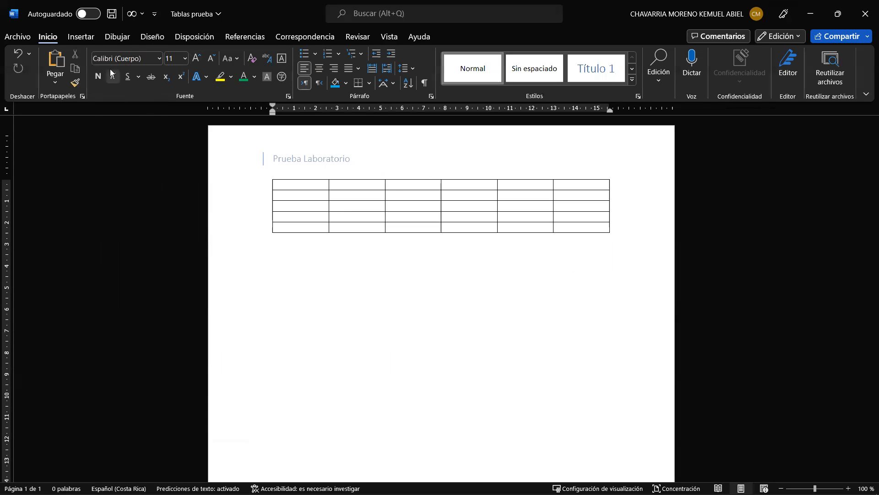
pyautogui.click(112, 16)
pyautogui.click(18, 36)
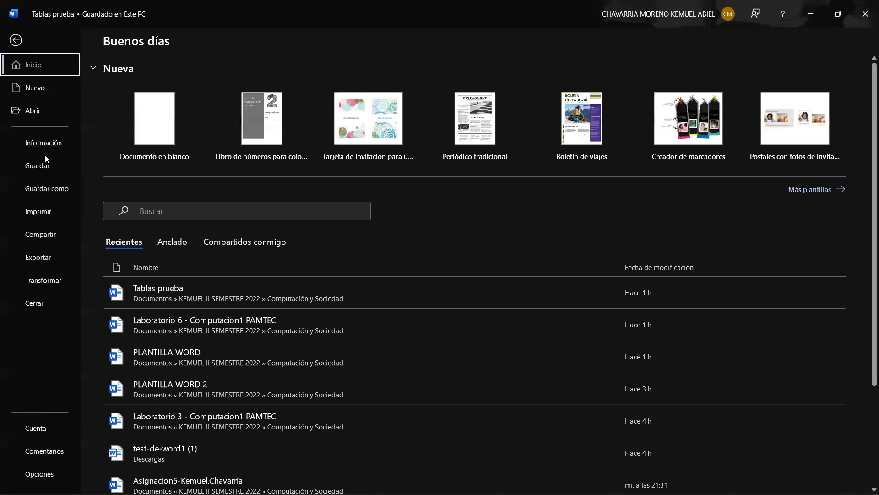
pyautogui.click(46, 165)
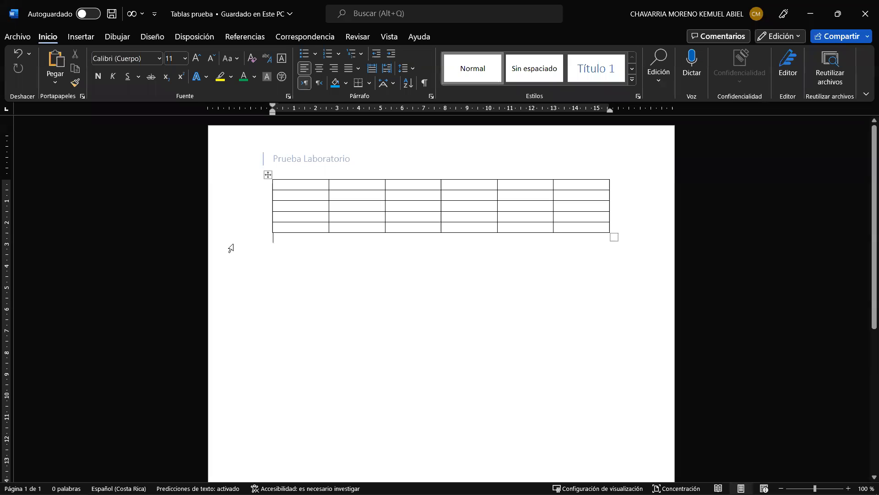
# - Start saving the document under a new name and choose the Documentos folder as the destination
pyautogui.click(17, 36)
pyautogui.click(54, 188)
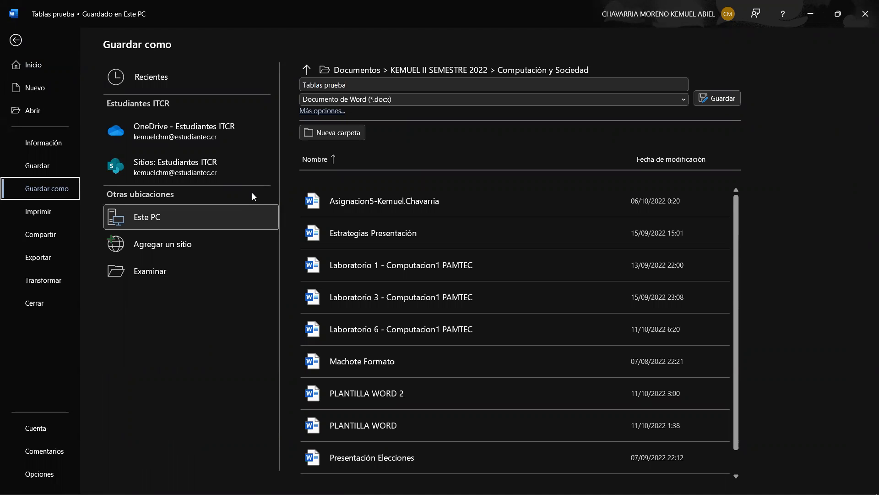
pyautogui.click(327, 110)
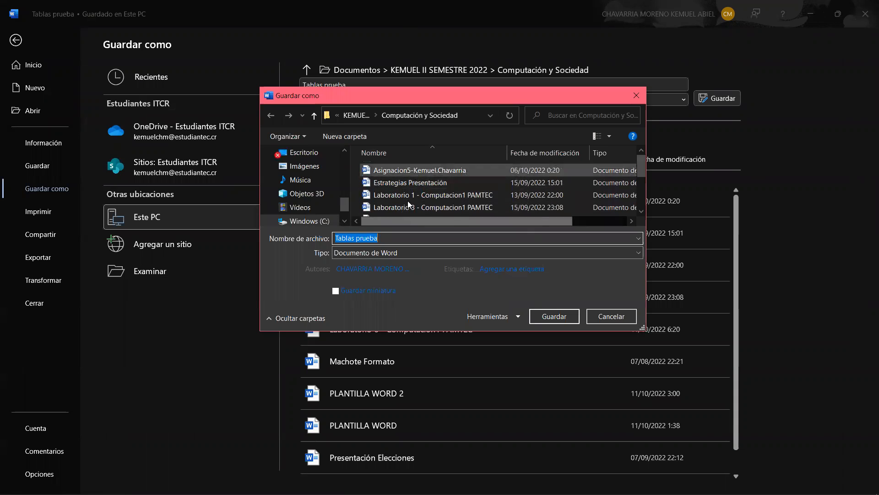
pyautogui.click(357, 115)
pyautogui.scroll(-1, 429, 175)
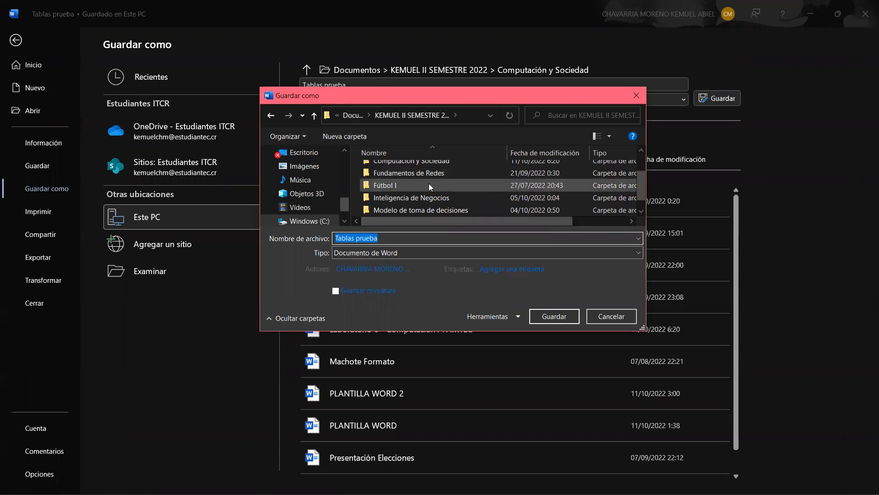
pyautogui.scroll(1, 320, 193)
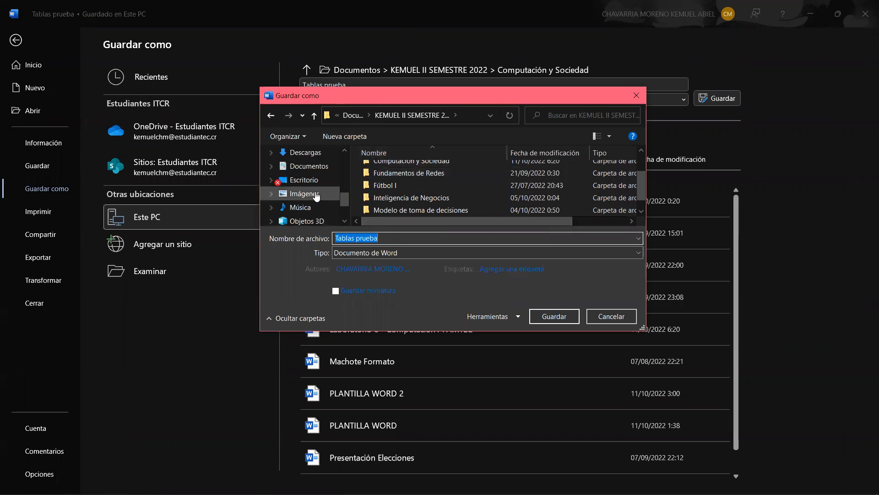
pyautogui.click(312, 166)
pyautogui.scroll(-1, 418, 191)
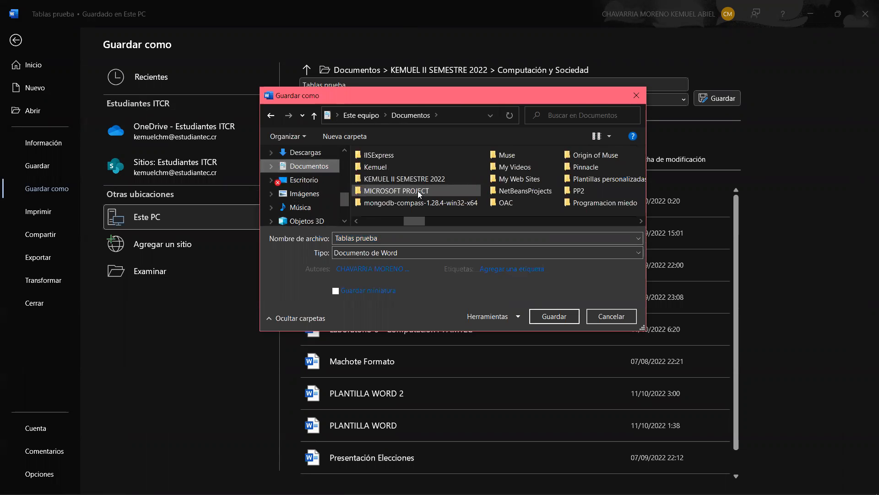
pyautogui.scroll(2, 418, 191)
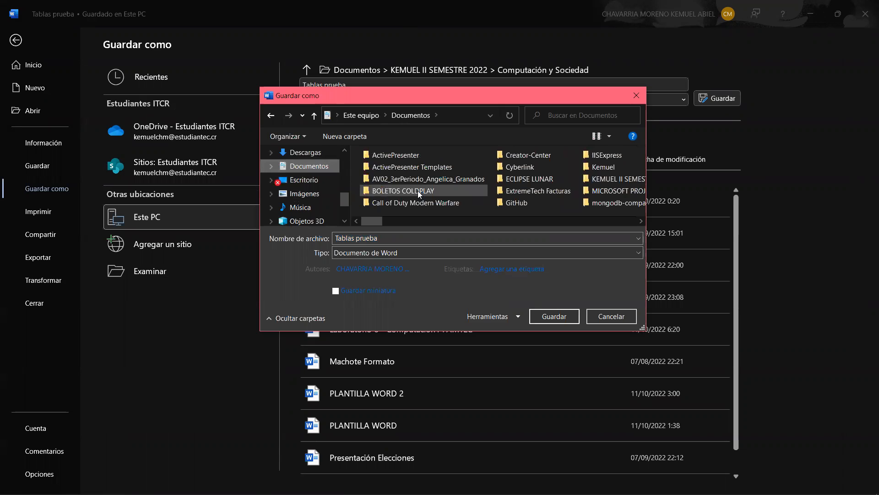
# - Name the file "Prueba lab 06" and save it as a Word document
pyautogui.click(388, 237)
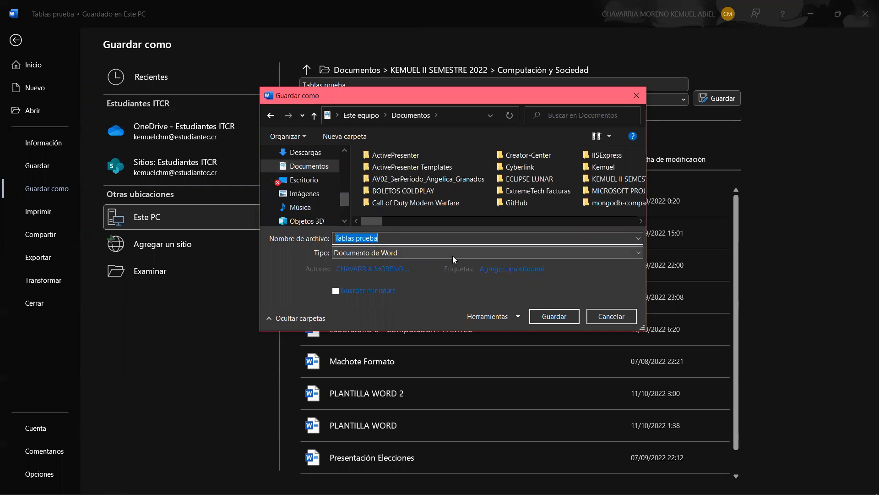
pyautogui.press('capslock')
pyautogui.write('P')
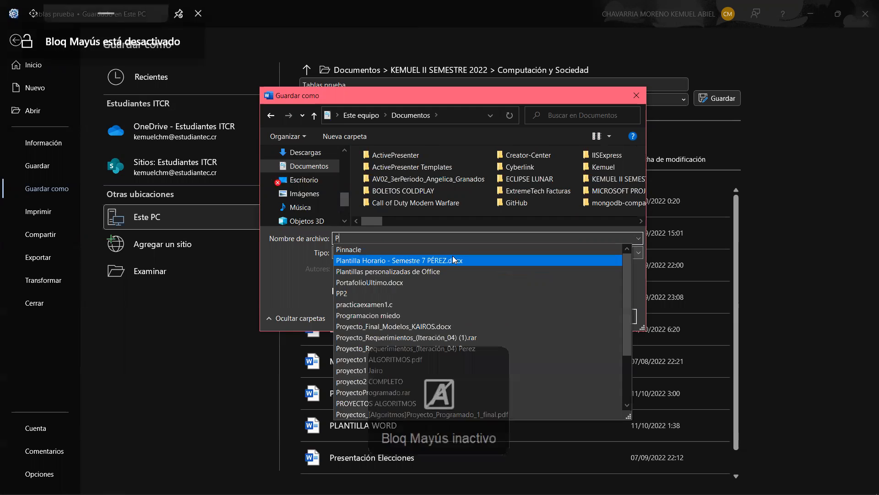
pyautogui.write('rueba lab ')
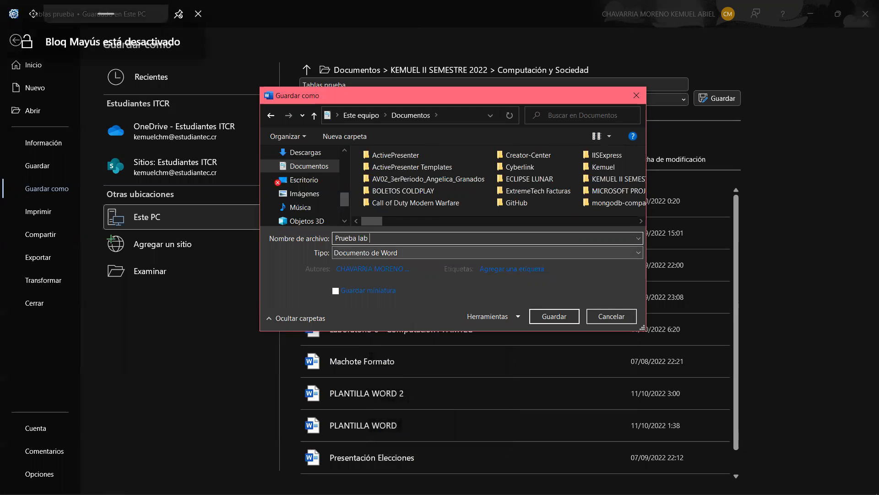
pyautogui.write('06')
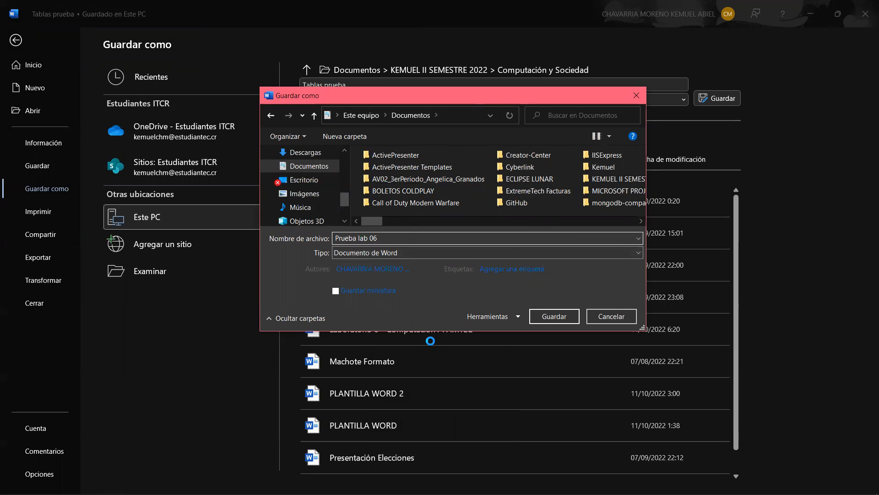
pyautogui.click(552, 318)
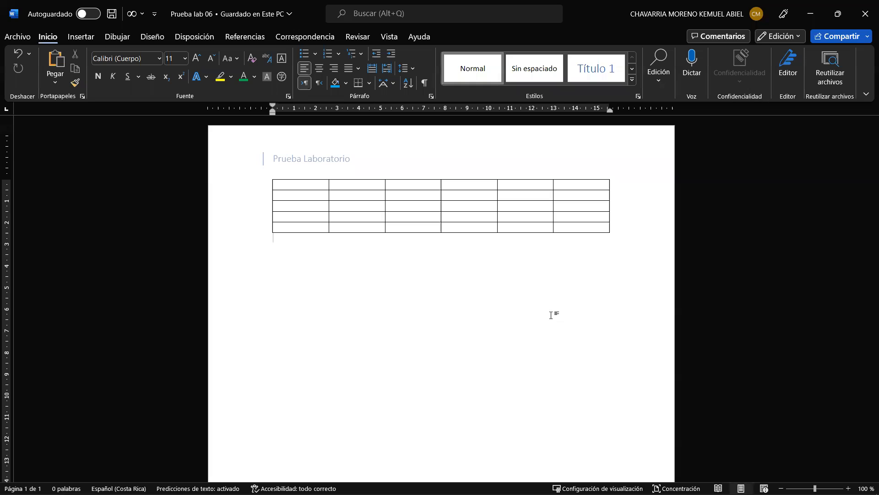
# - Add an empty paragraph below the table, and minimize this document and "PLANTILLA WORD 2" to reach the desktop
pyautogui.press('Return')
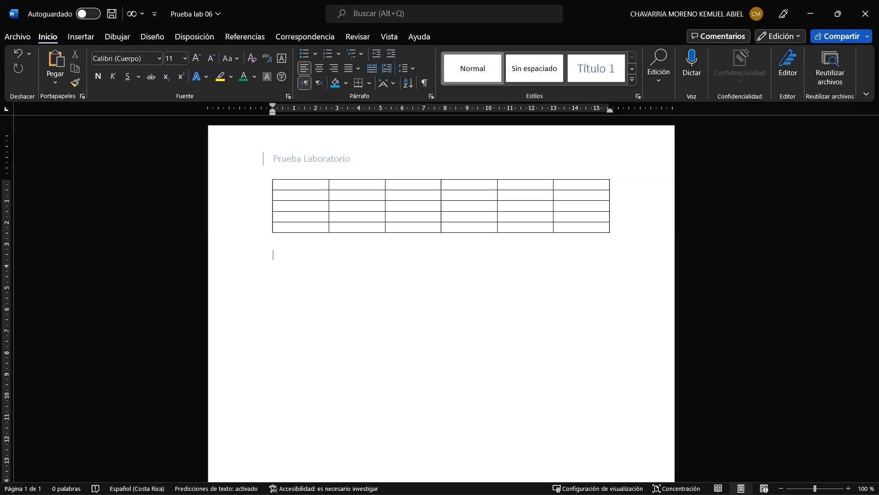
pyautogui.click(810, 14)
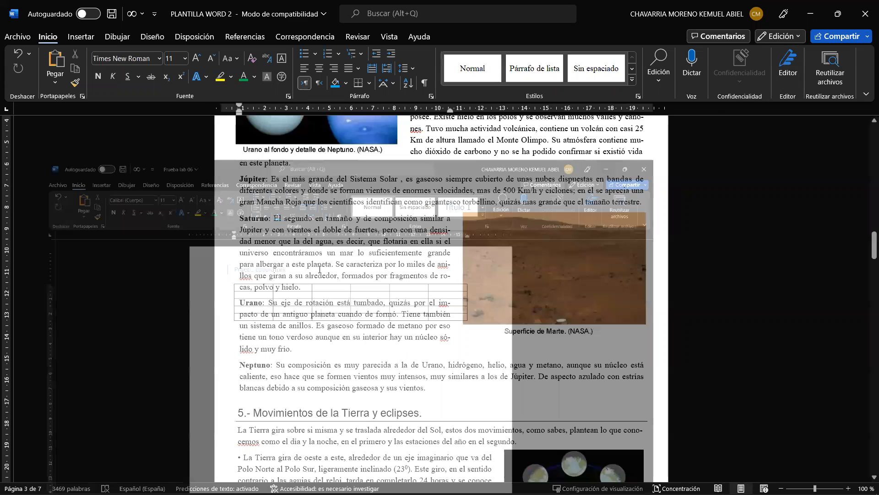
pyautogui.click(810, 14)
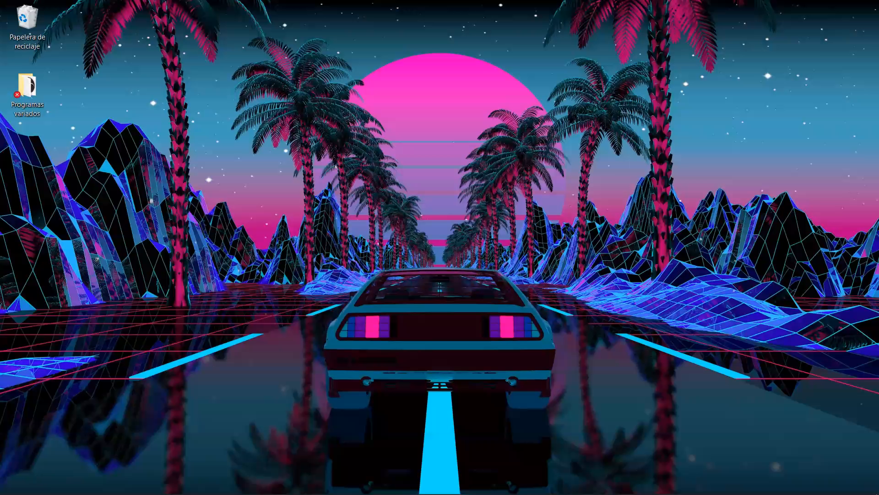
pyautogui.moveTo(153, 488)
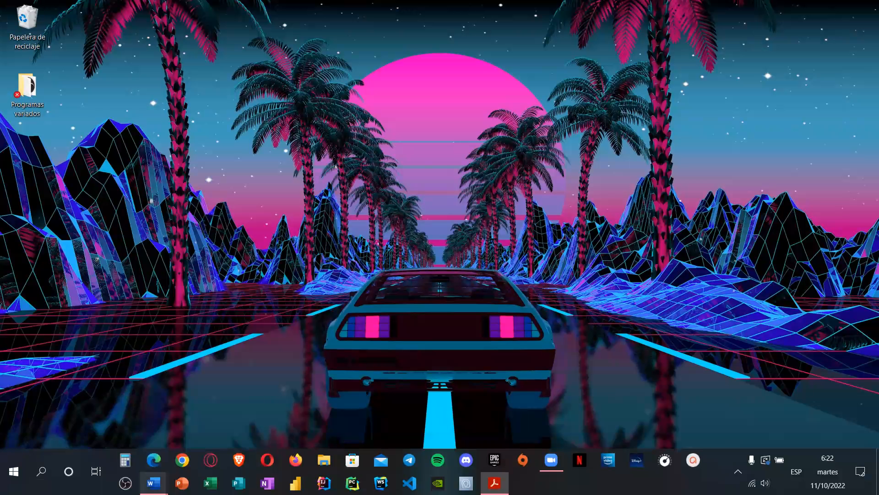